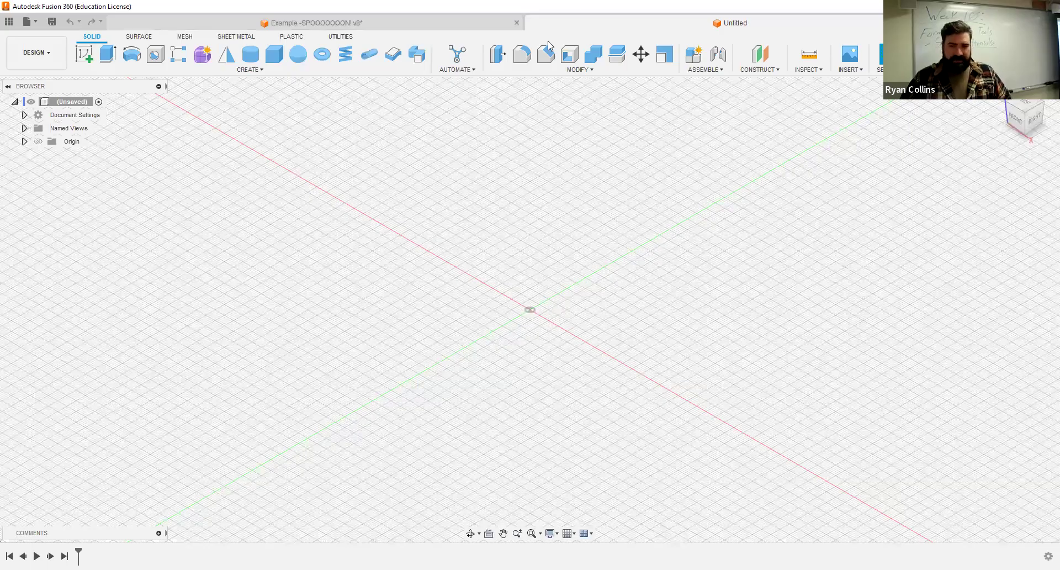
# - Create an internal standard component named "Pasta Spoon" in the untitled design with activation turned off
pyautogui.click(496, 23)
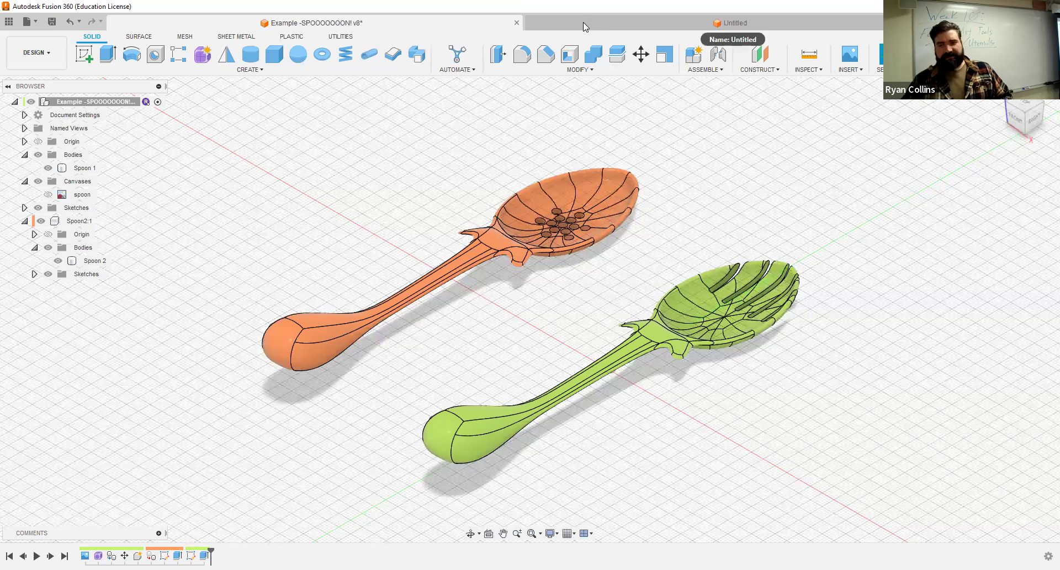
pyautogui.hotkey('ctrl', 'Tab')
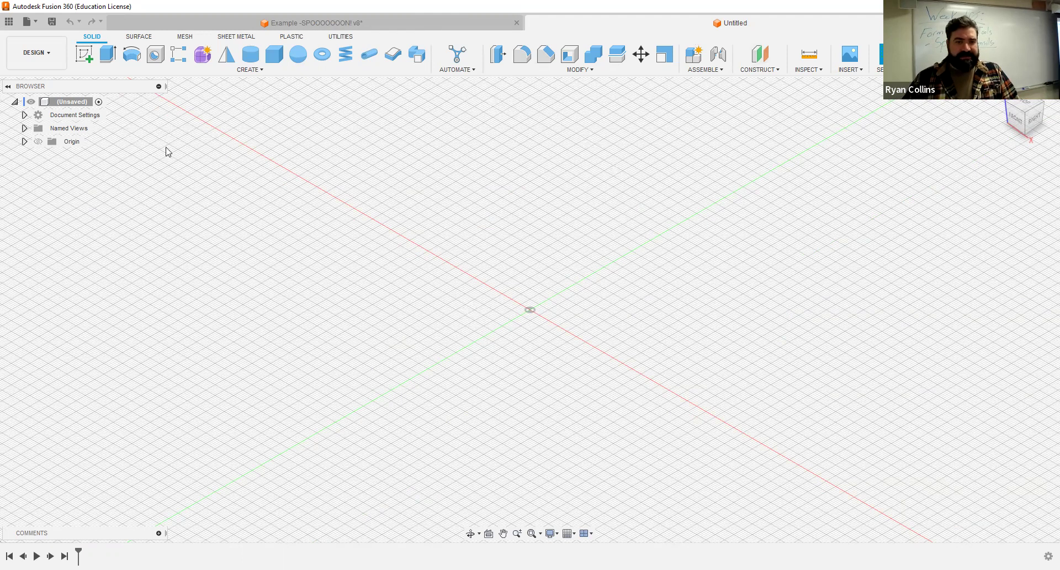
pyautogui.click(696, 55)
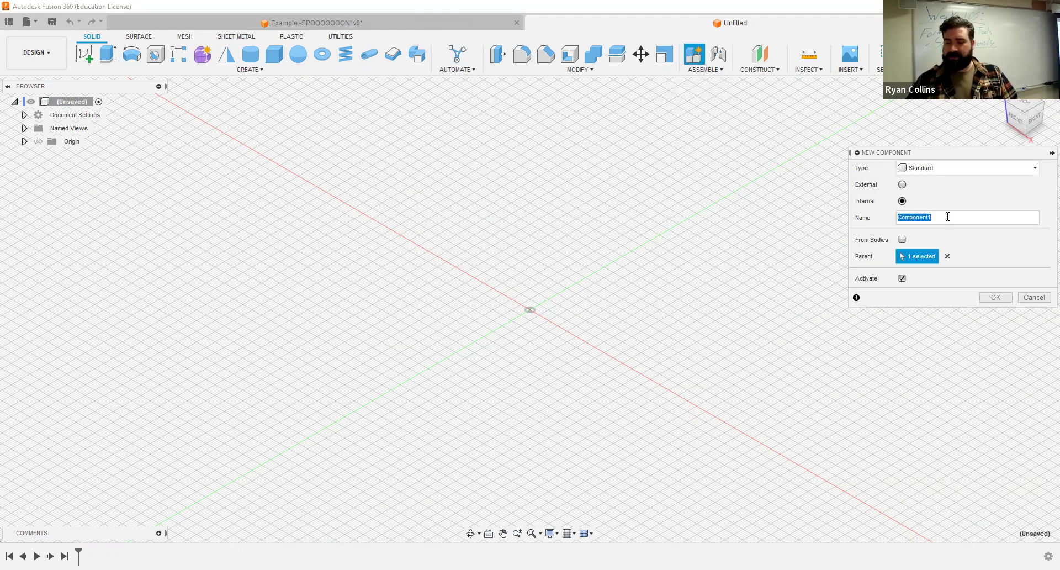
pyautogui.write('Pasta')
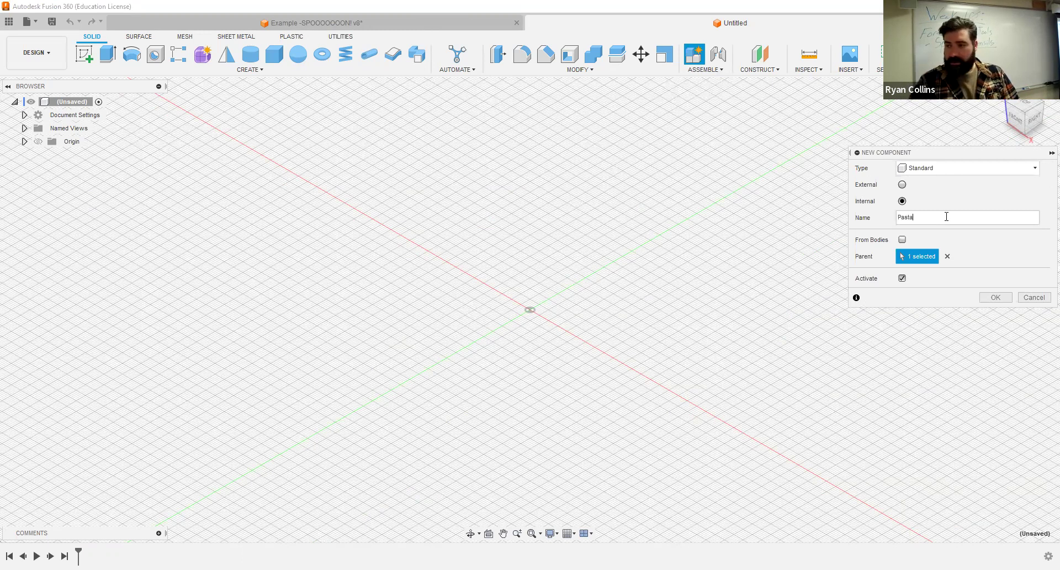
pyautogui.write(' Spoon')
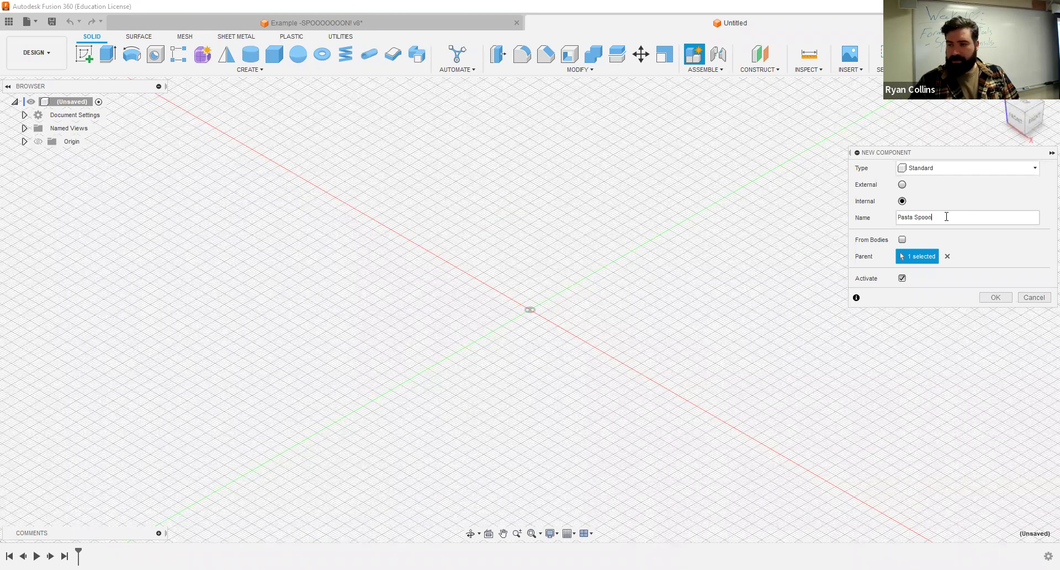
pyautogui.click(901, 279)
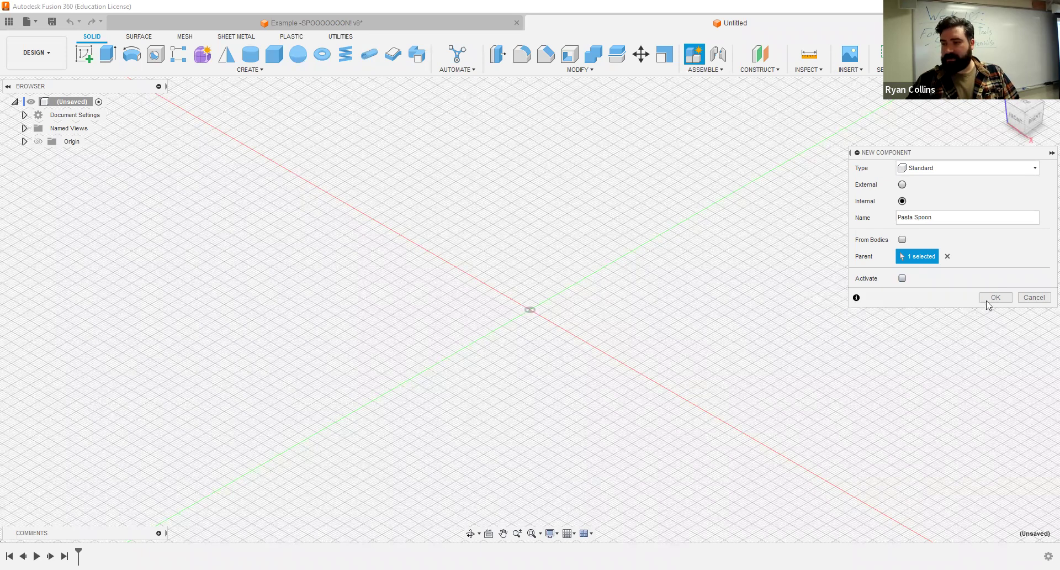
pyautogui.click(991, 300)
# - Create a second internal component named "Basic Knife" under the root of the design
pyautogui.click(694, 54)
pyautogui.doubleClick(930, 220)
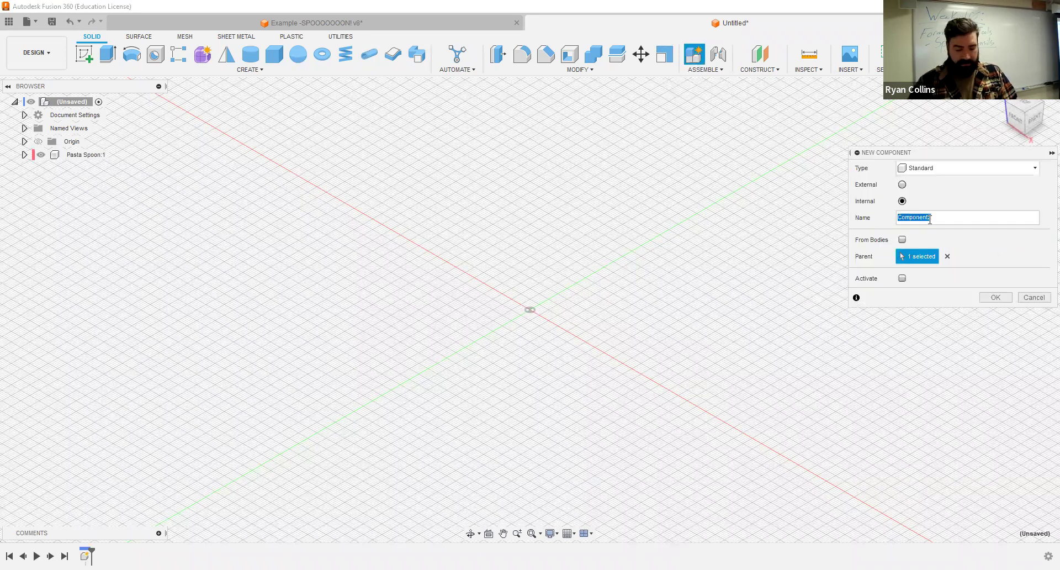
pyautogui.write('Basic Knife')
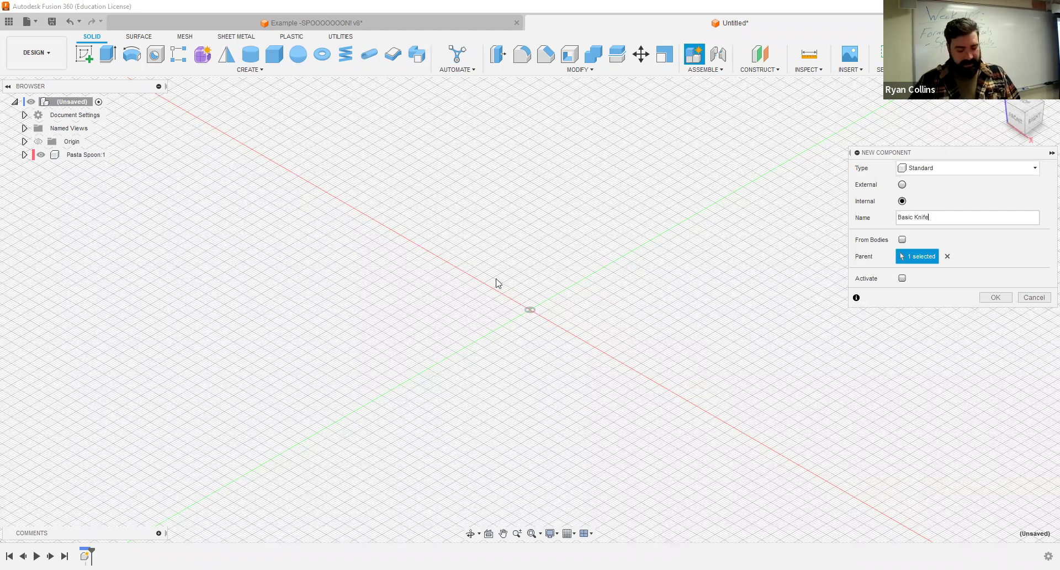
pyautogui.press('Return')
# - Save the design as "Example - Other Untensils" in the 06-Form Edit Utensils folder
pyautogui.hotkey('ctrl', 's')
pyautogui.write('Example')
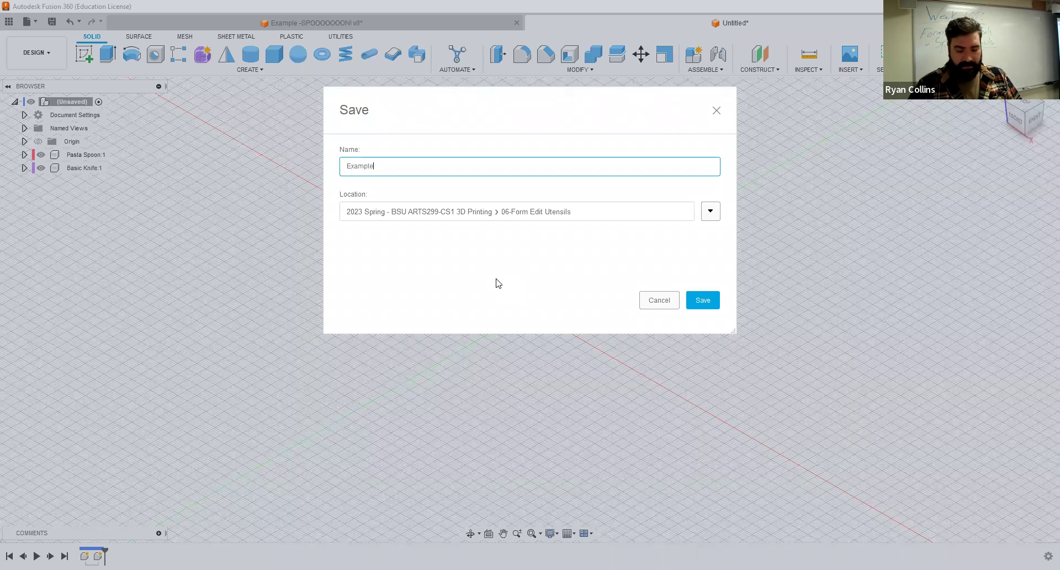
pyautogui.write(' - Other Untensils')
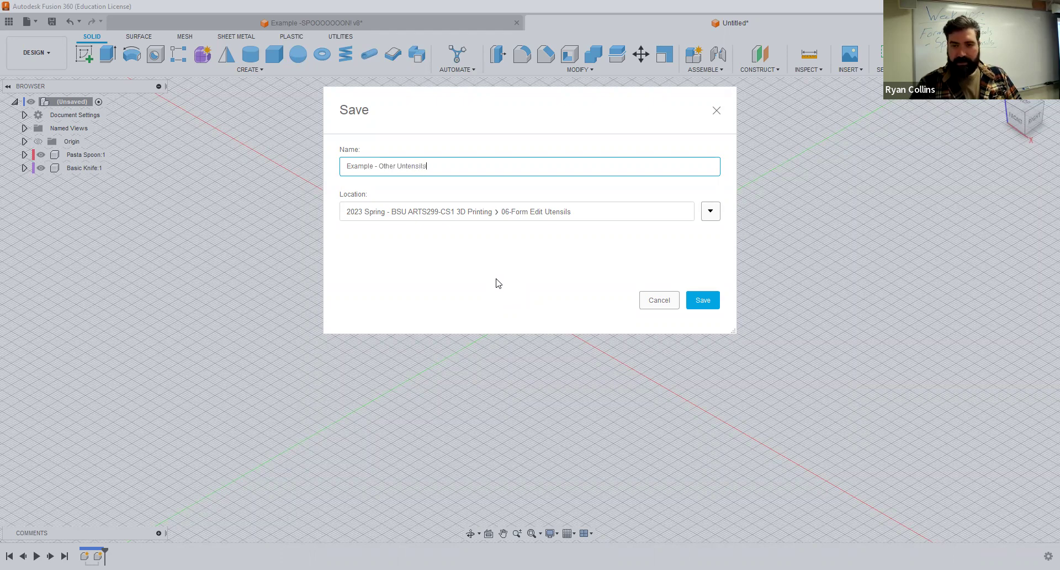
pyautogui.press('Return')
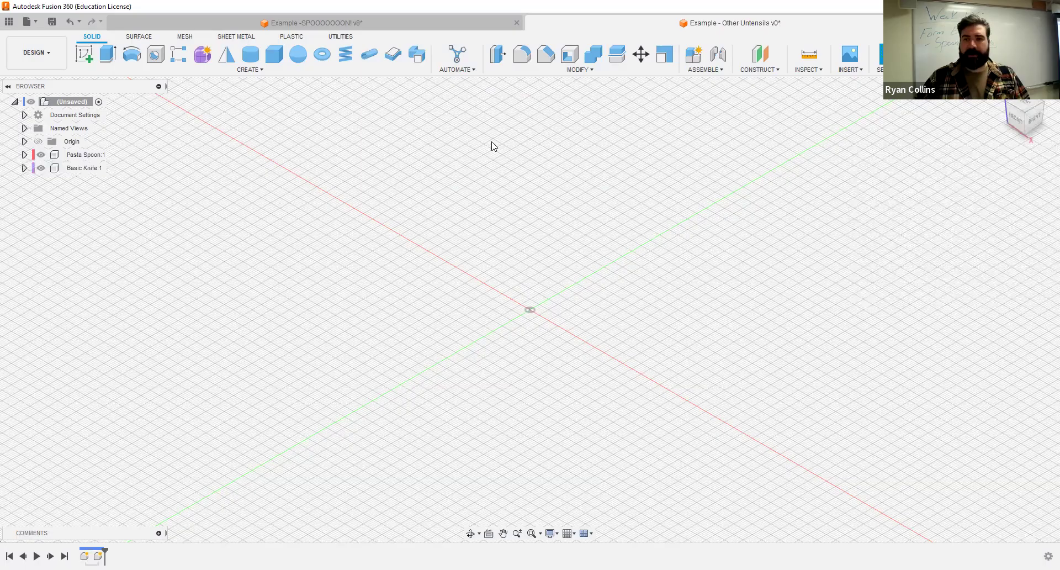
# - Activate the Pasta Spoon component and start a new form in it, viewed from the top
pyautogui.click(115, 155)
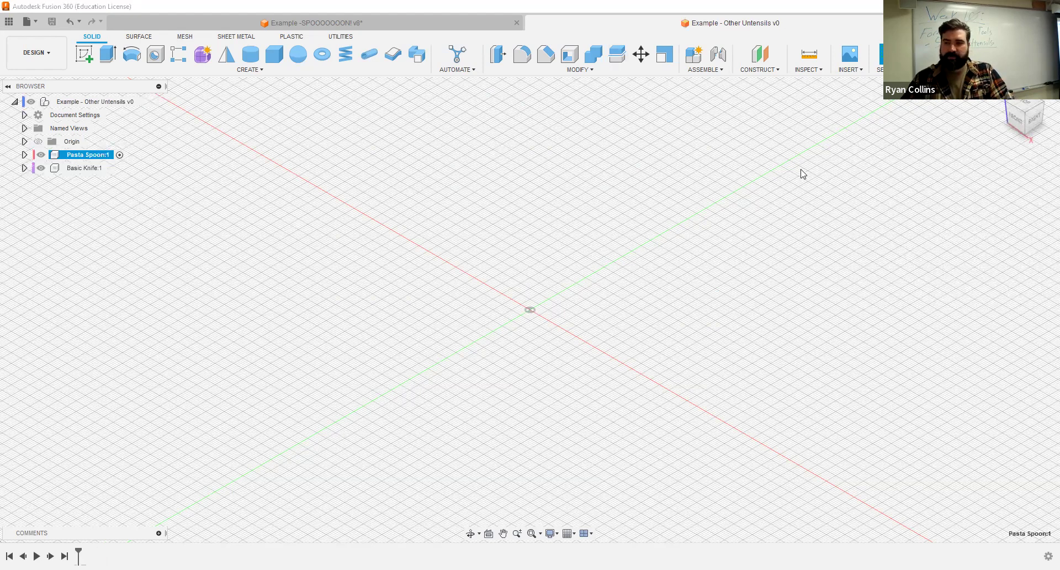
pyautogui.click(1026, 105)
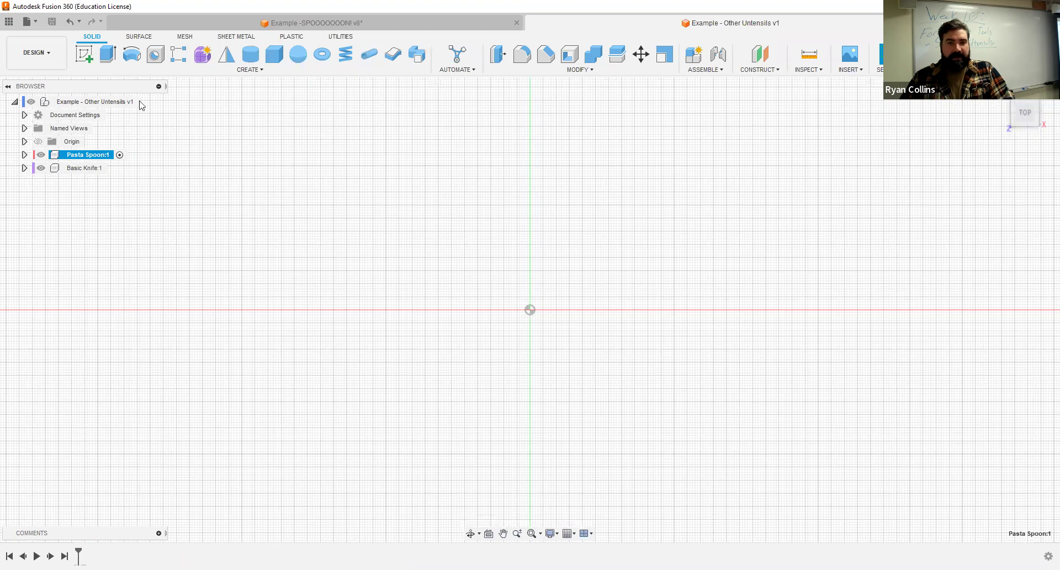
pyautogui.click(204, 55)
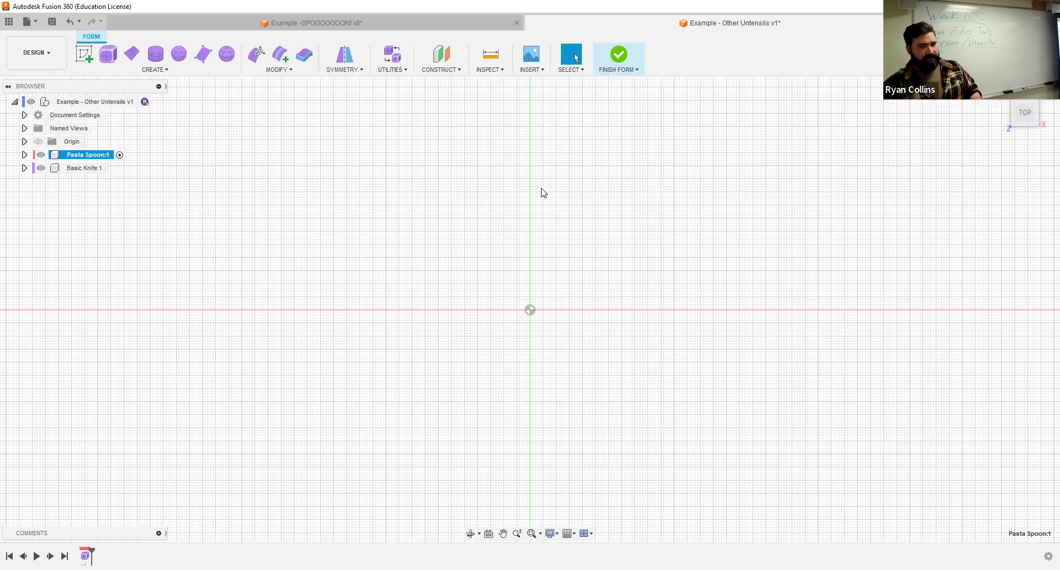
# - Place a form sphere centred on the origin in the horizontal plane with a diameter of 80 mm
pyautogui.click(226, 53)
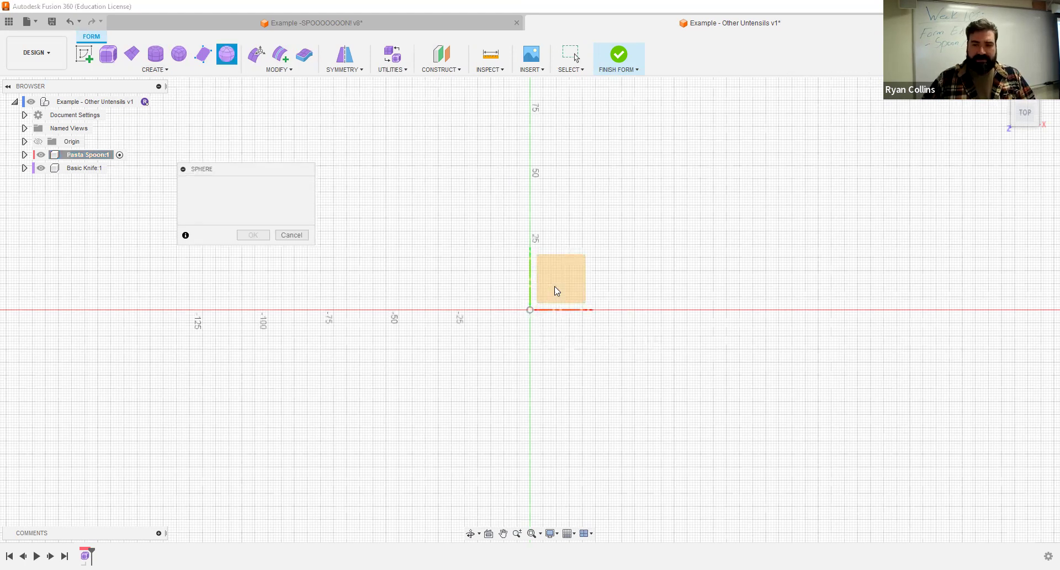
pyautogui.click(531, 312)
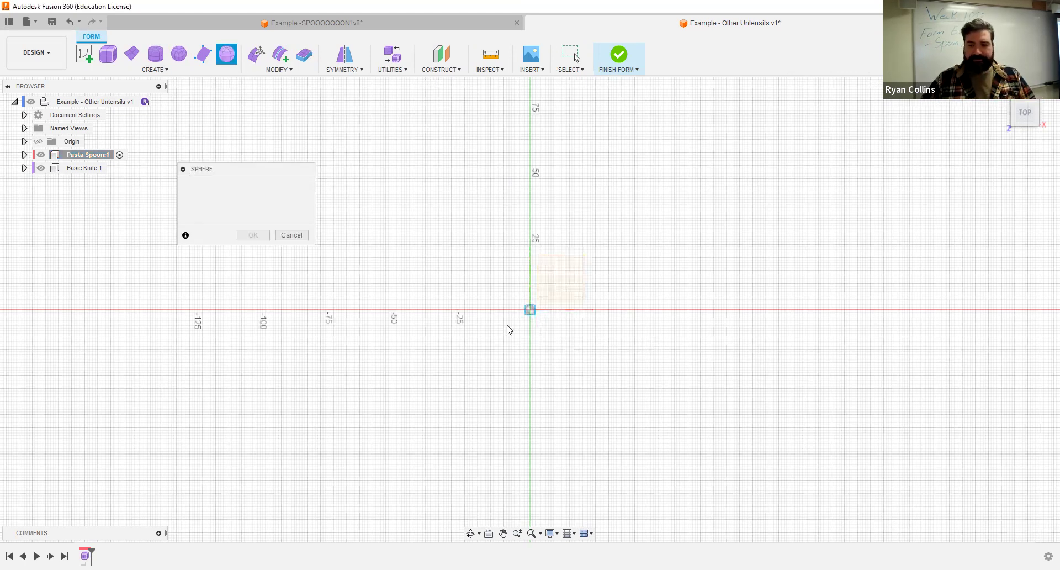
pyautogui.moveTo(646, 303); pyautogui.dragTo(647, 302)
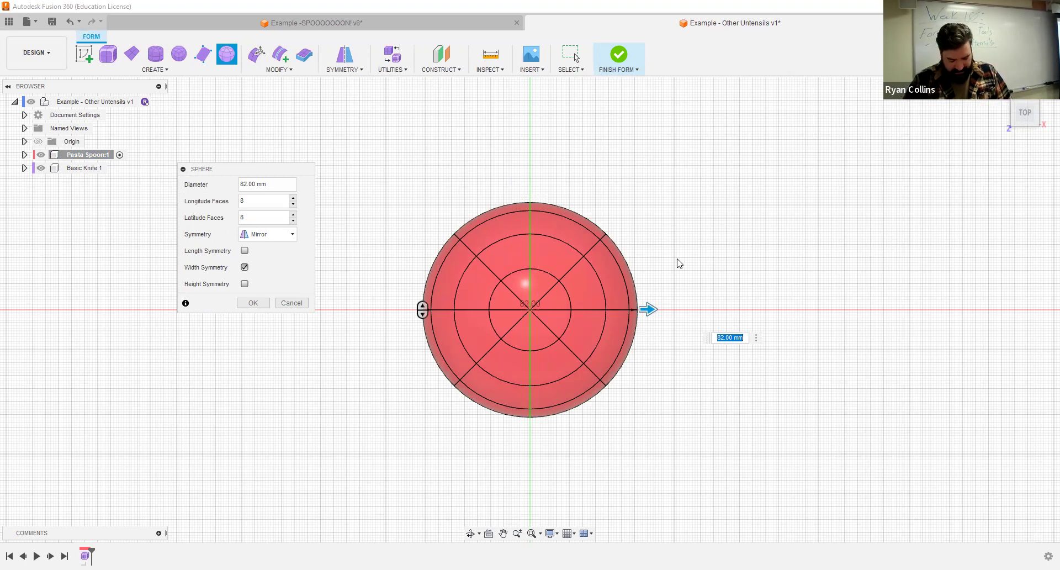
pyautogui.write('80')
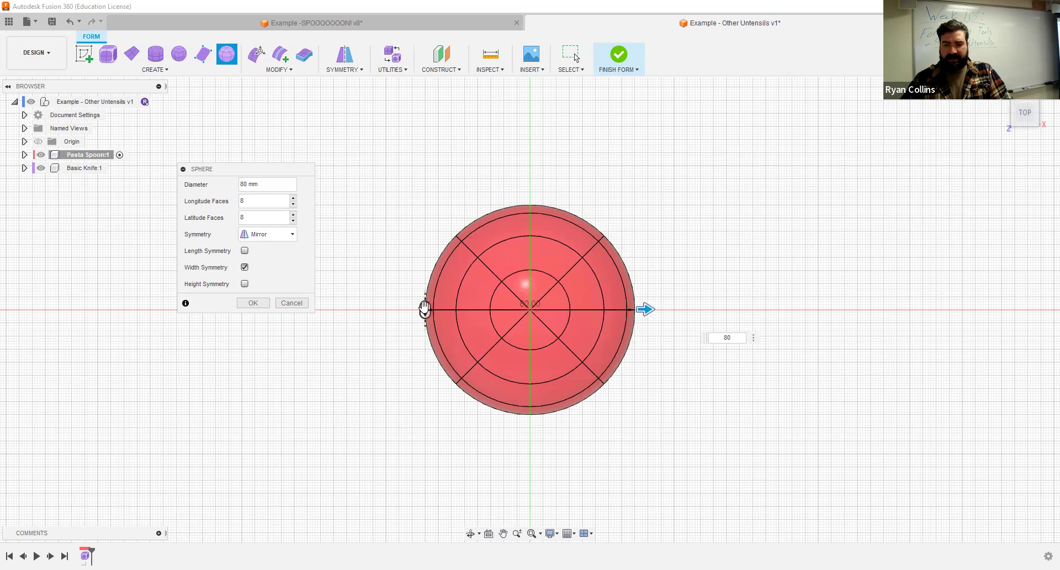
# - Try 10 and 12 longitude faces on the sphere, and set the count back to 8
pyautogui.moveTo(426, 301)
pyautogui.mouseDown()
pyautogui.moveTo(433, 354)
pyautogui.moveTo(422, 339)
pyautogui.moveTo(428, 291)
pyautogui.moveTo(422, 314)
pyautogui.mouseUp()
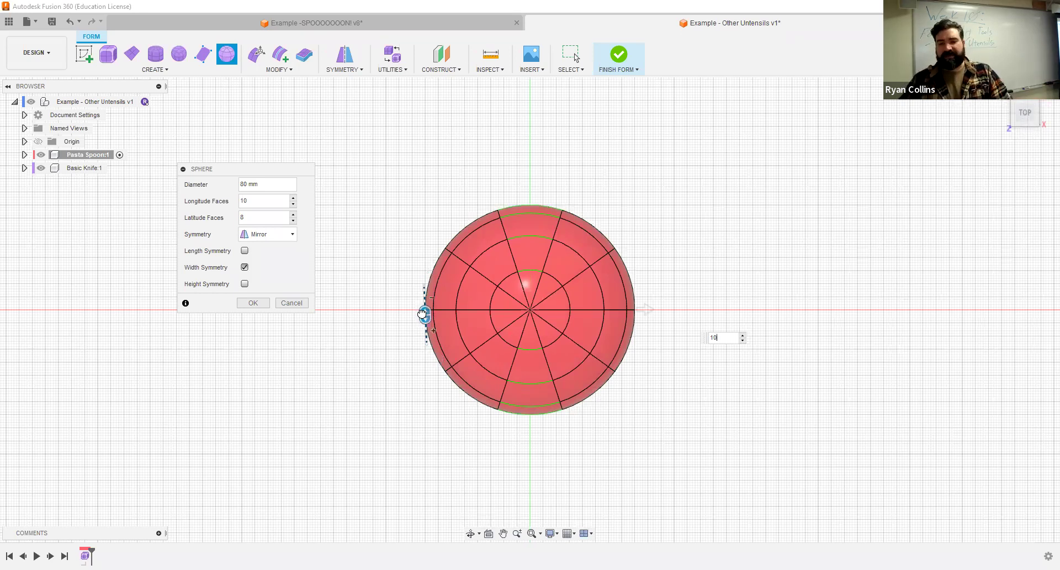
pyautogui.moveTo(422, 314)
pyautogui.mouseDown()
pyautogui.moveTo(440, 249)
pyautogui.moveTo(430, 329)
pyautogui.mouseUp()
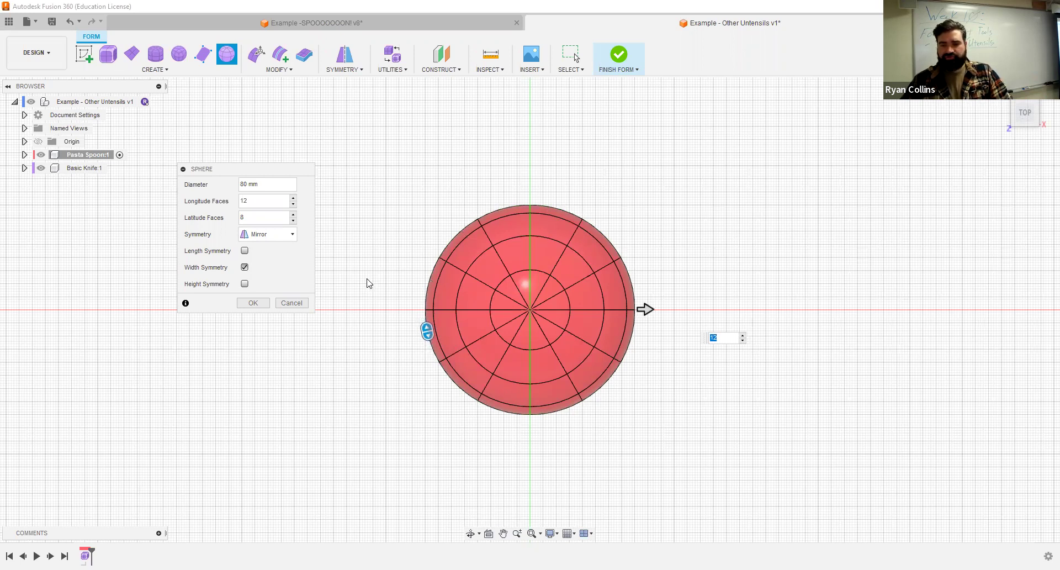
pyautogui.doubleClick(268, 201)
pyautogui.write('8')
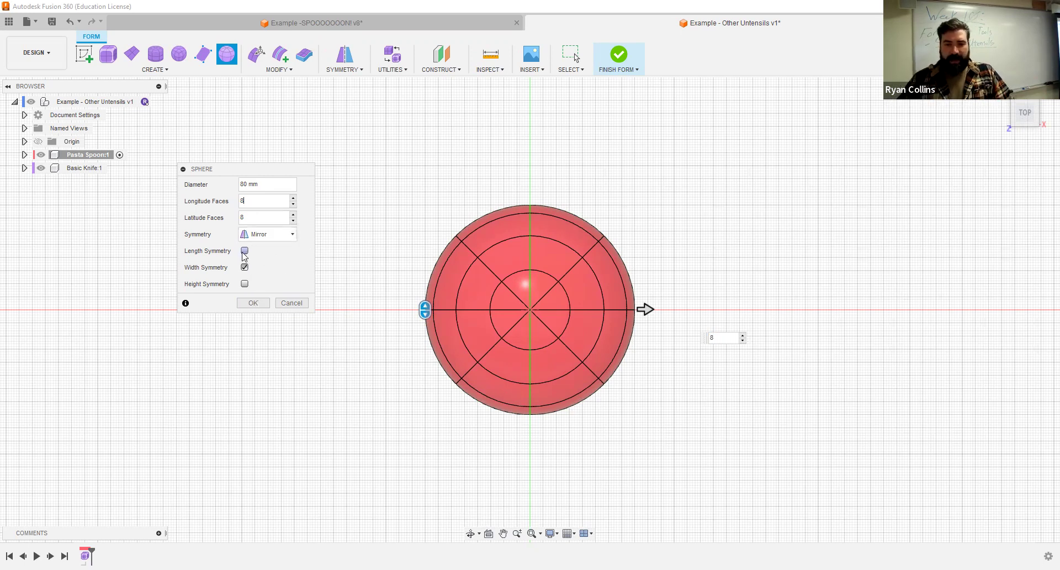
# - Turn off the sphere's width symmetry and finish creating it
pyautogui.click(245, 267)
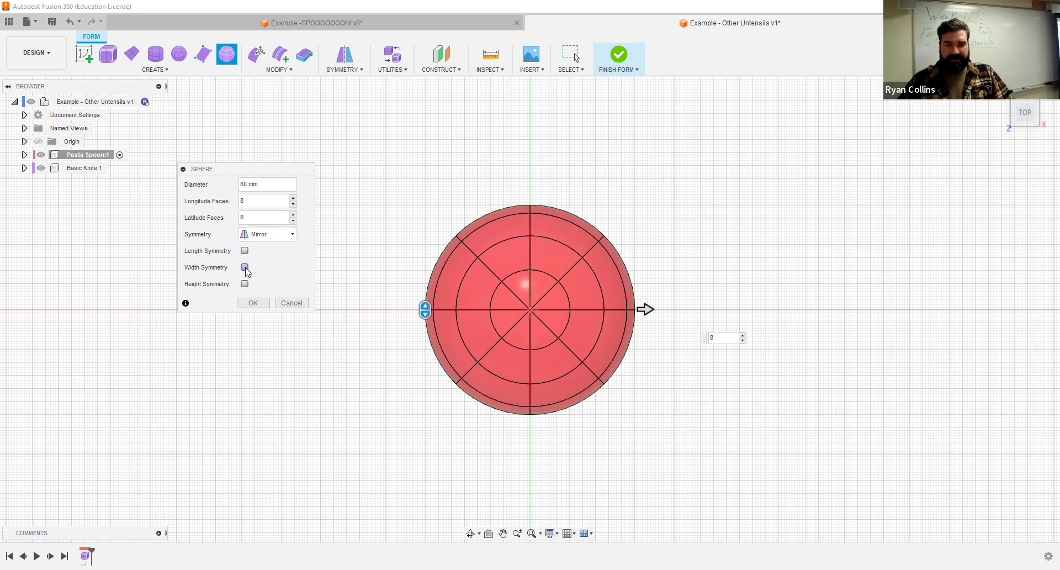
pyautogui.click(252, 303)
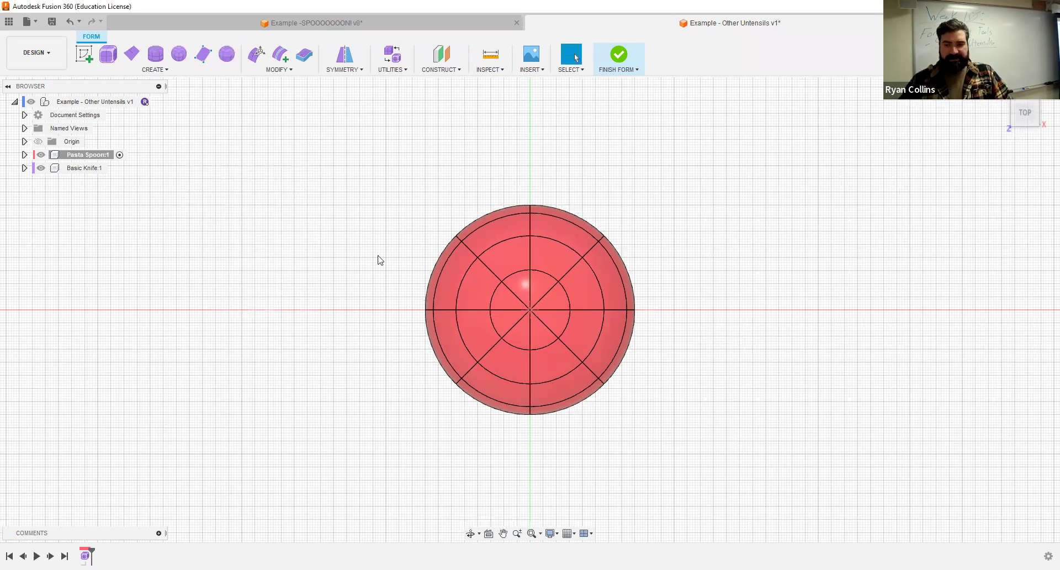
# - Delete all faces in the upper half of the sphere from a side view, leaving an open bowl
pyautogui.keyDown('shift'); pyautogui.moveTo(706, 271); pyautogui.dragTo(773, 196, button='middle'); pyautogui.keyUp('shift')
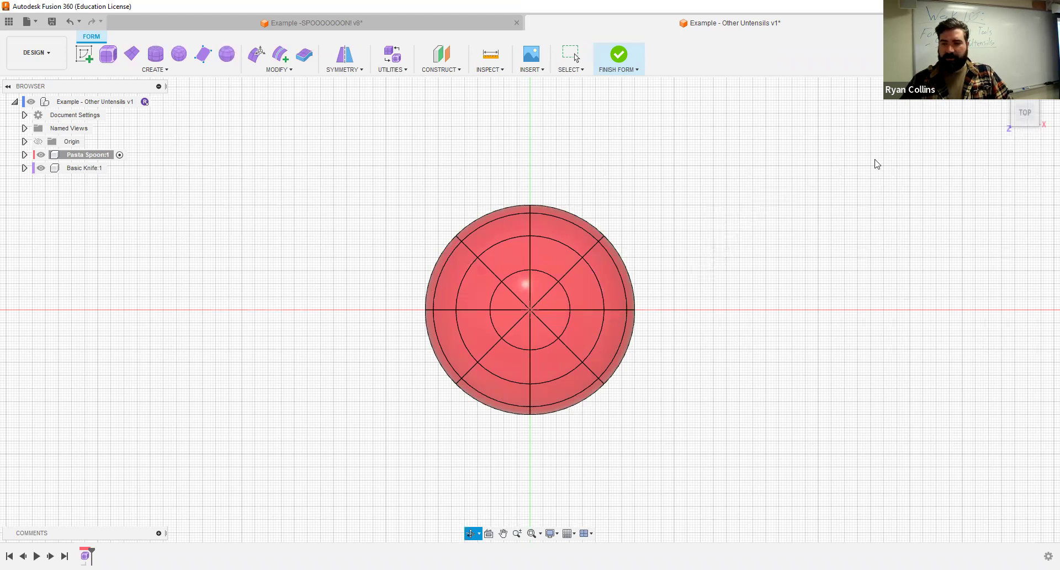
pyautogui.click(1021, 114)
pyautogui.moveTo(727, 186); pyautogui.dragTo(349, 281)
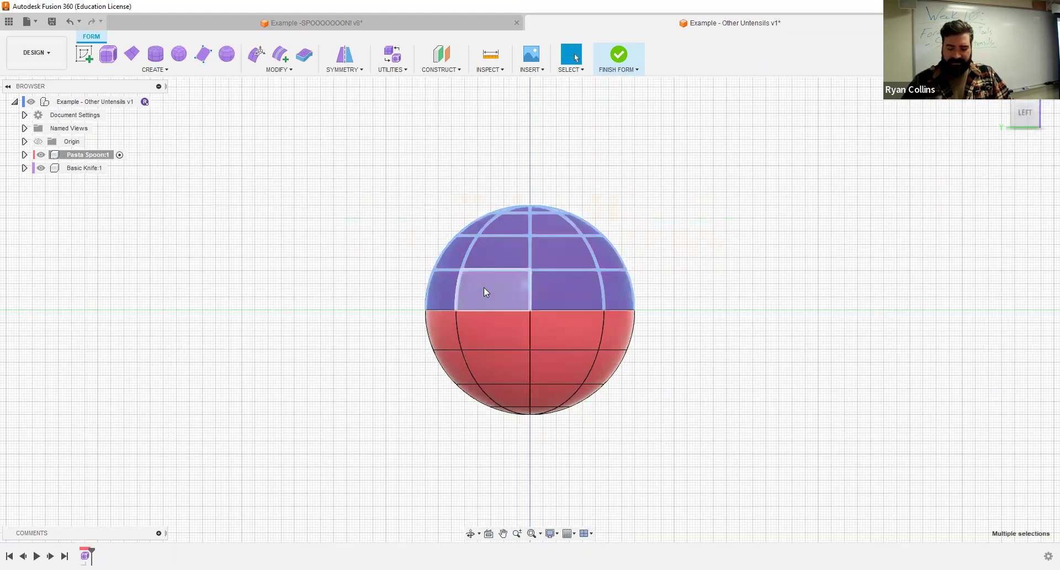
pyautogui.press('Delete')
pyautogui.press('F4')
pyautogui.moveTo(618, 260); pyautogui.dragTo(570, 317)
pyautogui.press('Escape')
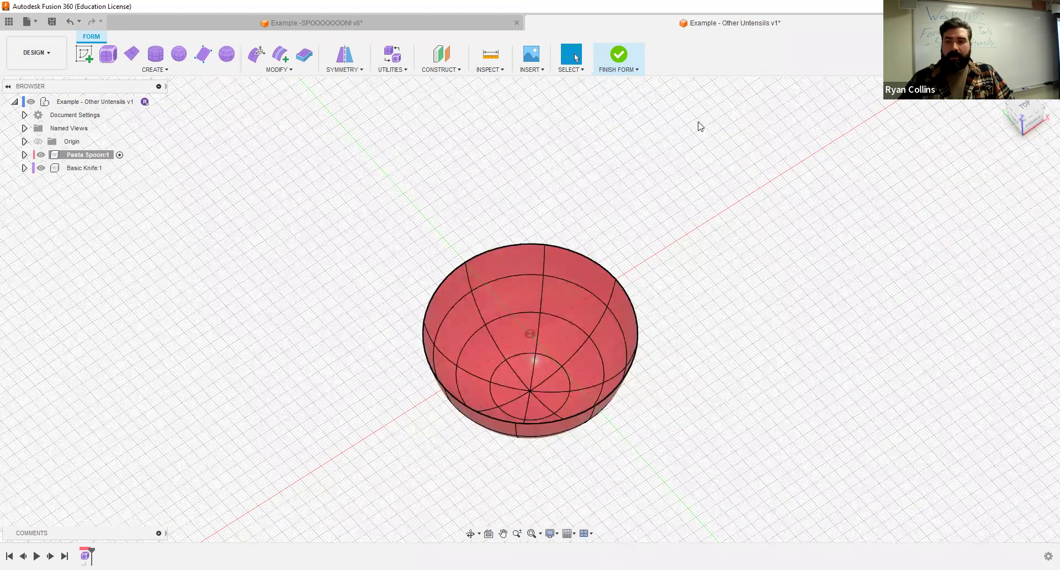
# - Apply internal circular symmetry to the bowl using a rim face and its neighbour marked 8, for eight-fold symmetry
pyautogui.click(1030, 110)
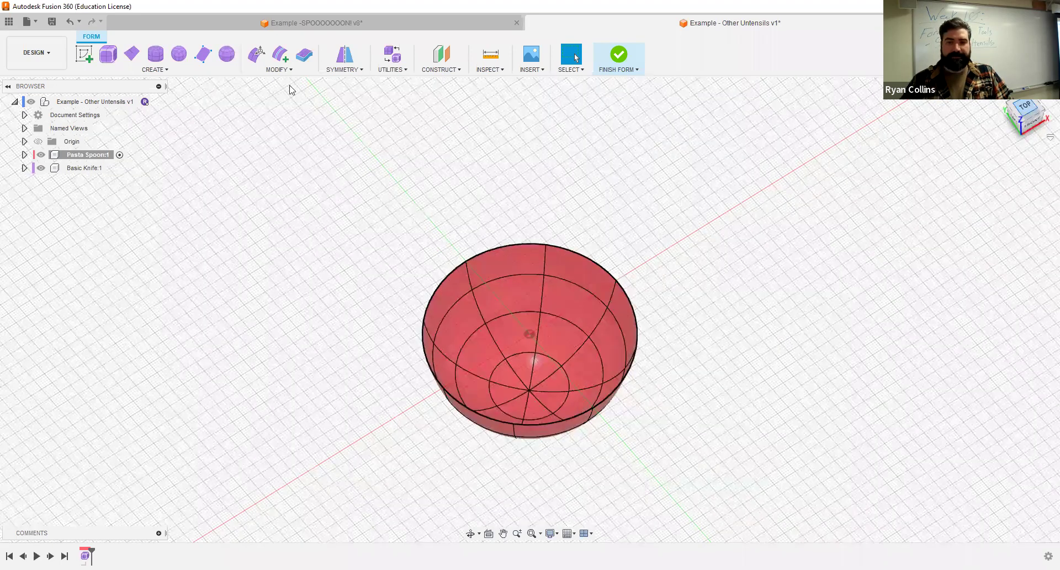
pyautogui.click(358, 71)
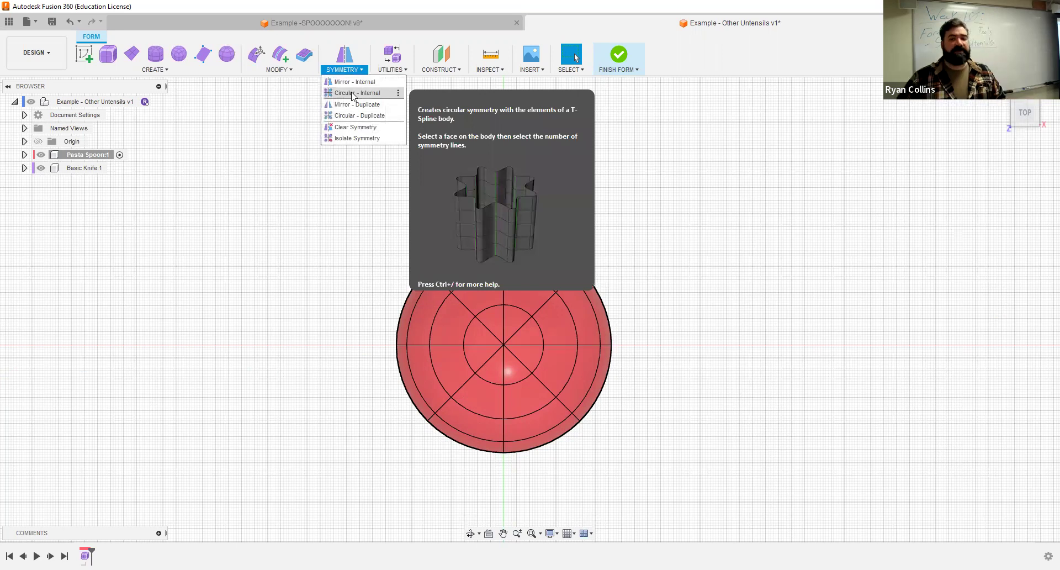
pyautogui.click(352, 93)
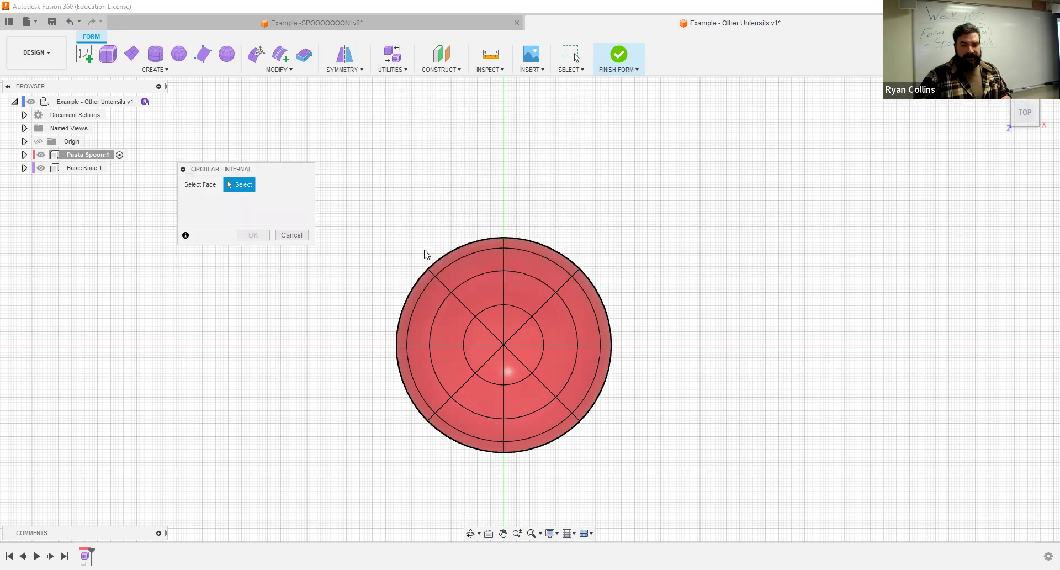
pyautogui.click(469, 250)
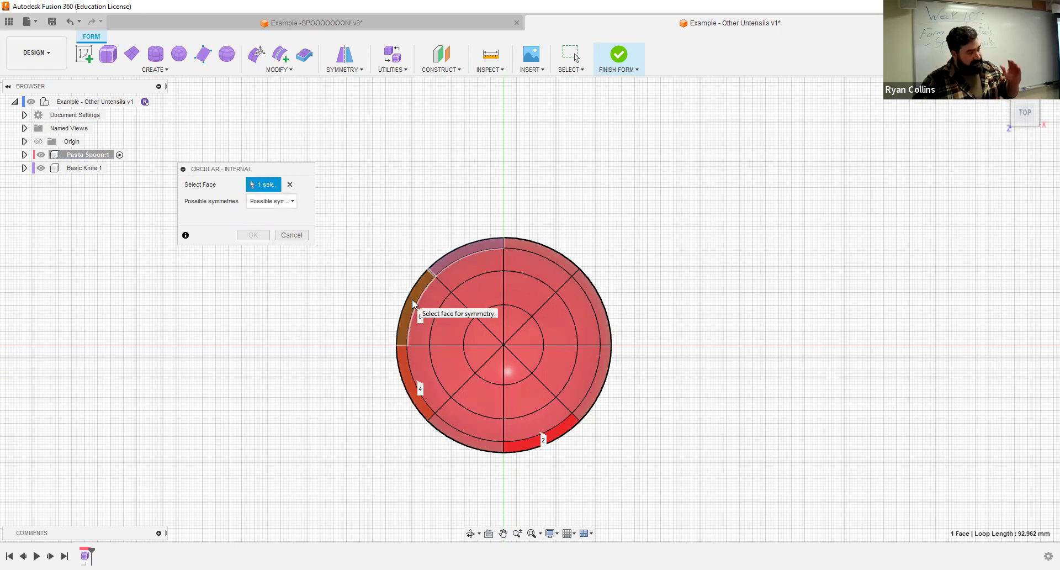
pyautogui.click(403, 327)
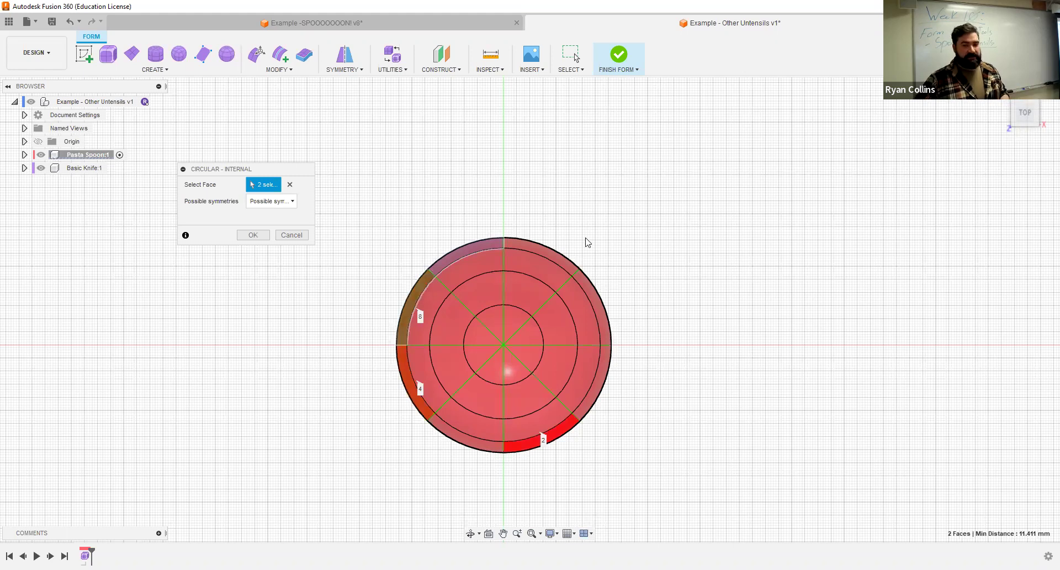
pyautogui.click(253, 235)
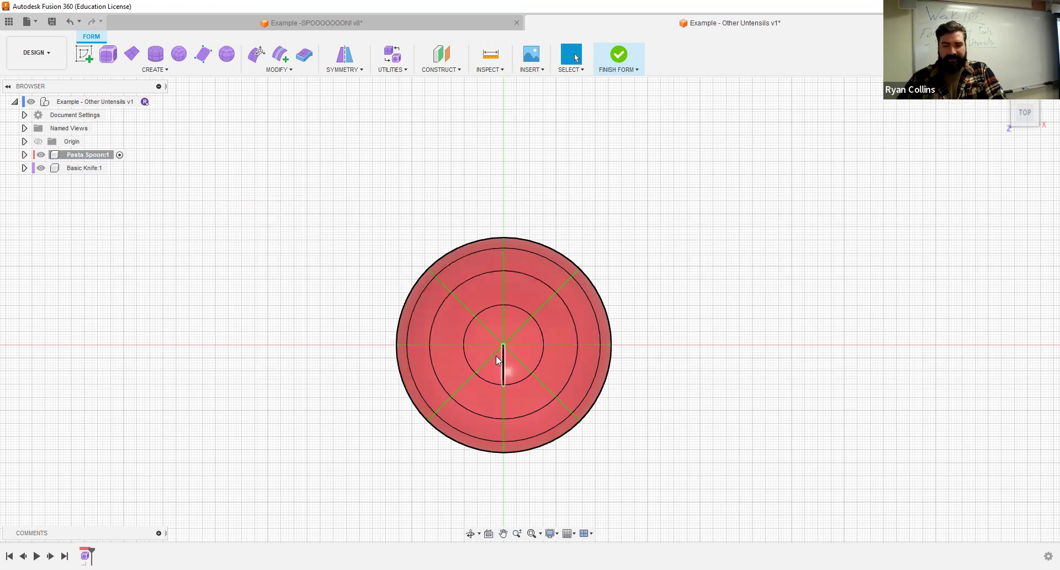
pyautogui.moveTo(582, 332)
pyautogui.keyDown('shift'); pyautogui.mouseDown(button='middle')
pyautogui.moveTo(598, 265)
pyautogui.moveTo(574, 316)
pyautogui.mouseUp(button='middle'); pyautogui.keyUp('shift')
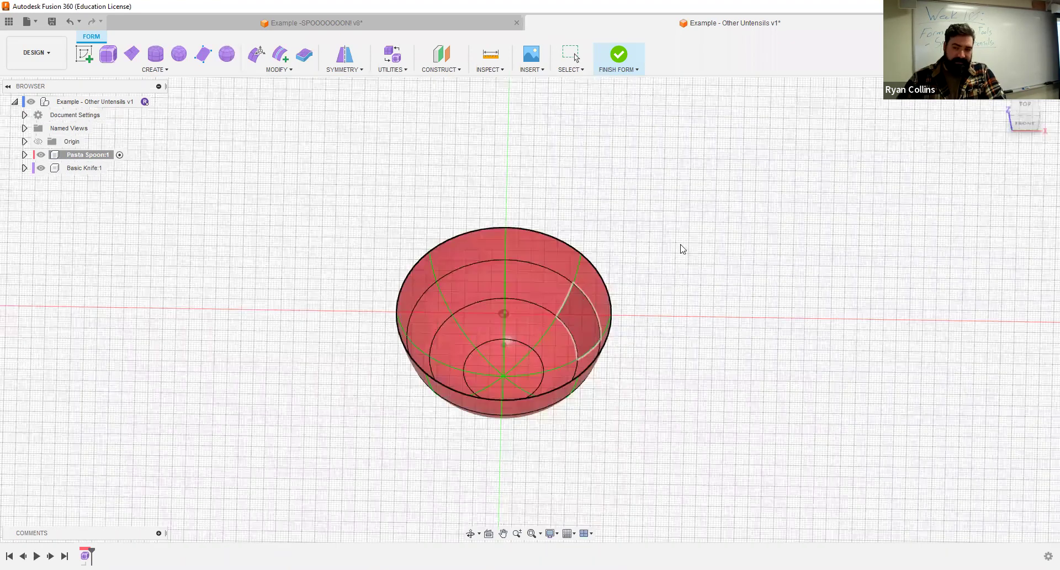
pyautogui.click(1024, 108)
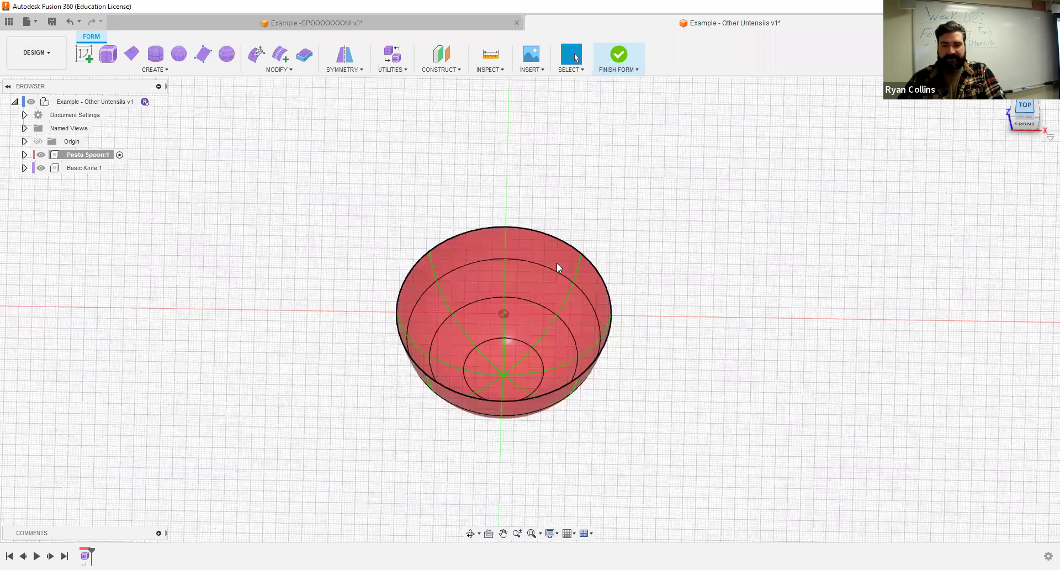
pyautogui.click(259, 57)
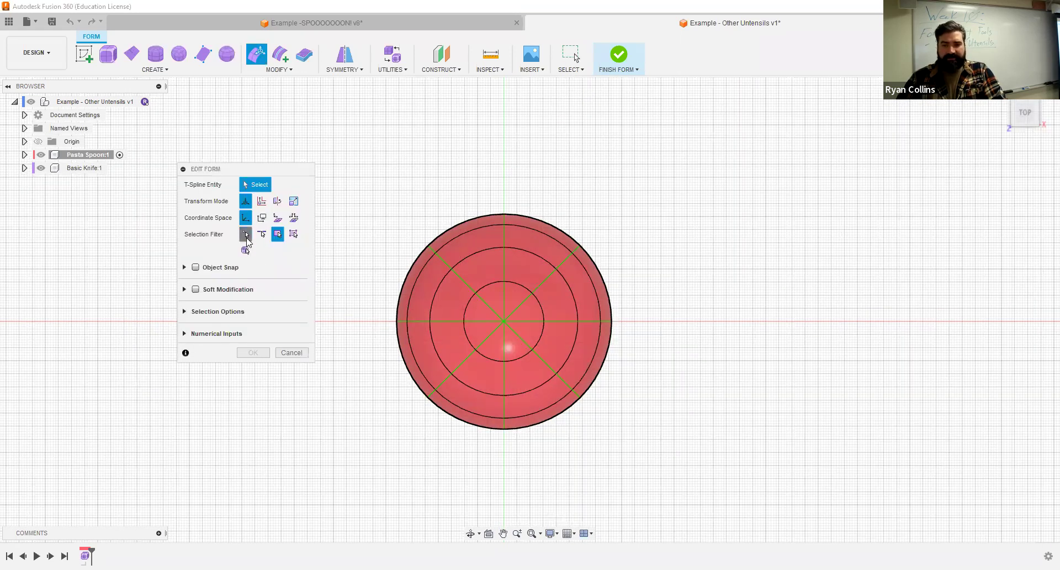
pyautogui.click(195, 290)
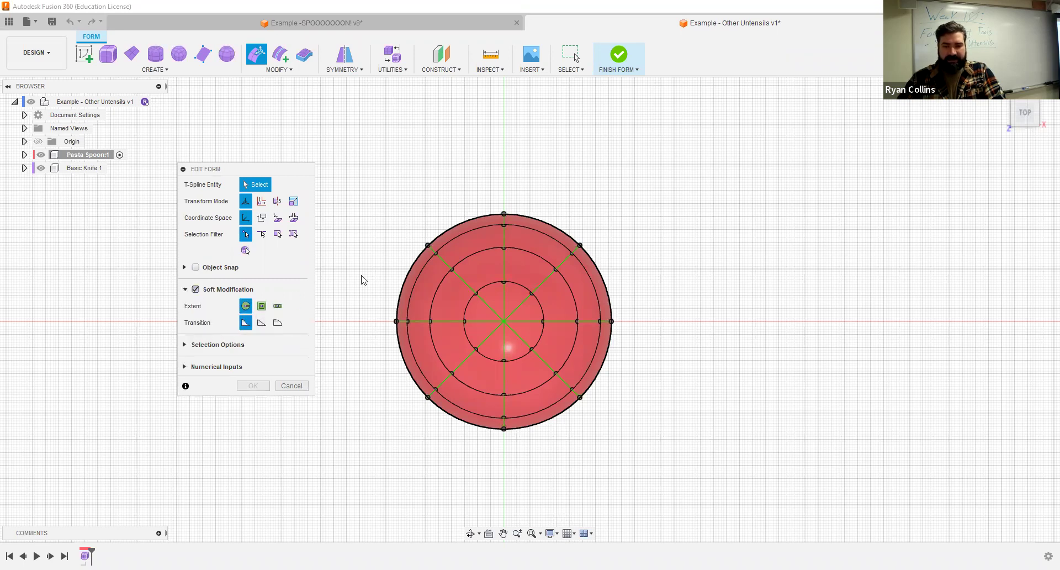
pyautogui.keyDown('shift'); pyautogui.moveTo(688, 281); pyautogui.dragTo(678, 301, button='middle'); pyautogui.keyUp('shift')
pyautogui.keyDown('shift'); pyautogui.moveTo(928, 159); pyautogui.dragTo(910, 185, button='middle'); pyautogui.keyUp('shift')
pyautogui.moveTo(483, 160); pyautogui.dragTo(526, 271)
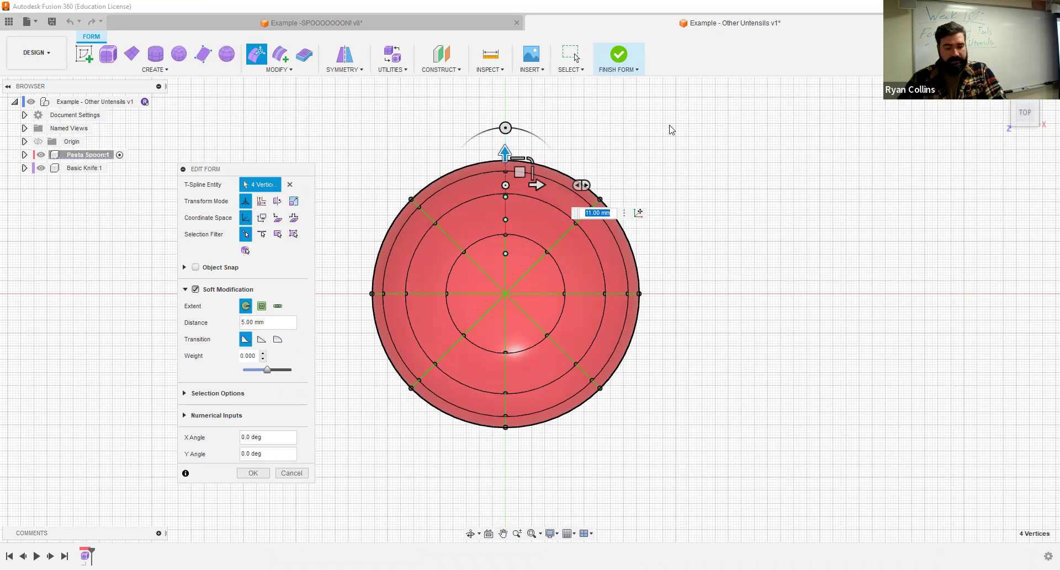
pyautogui.press('Escape')
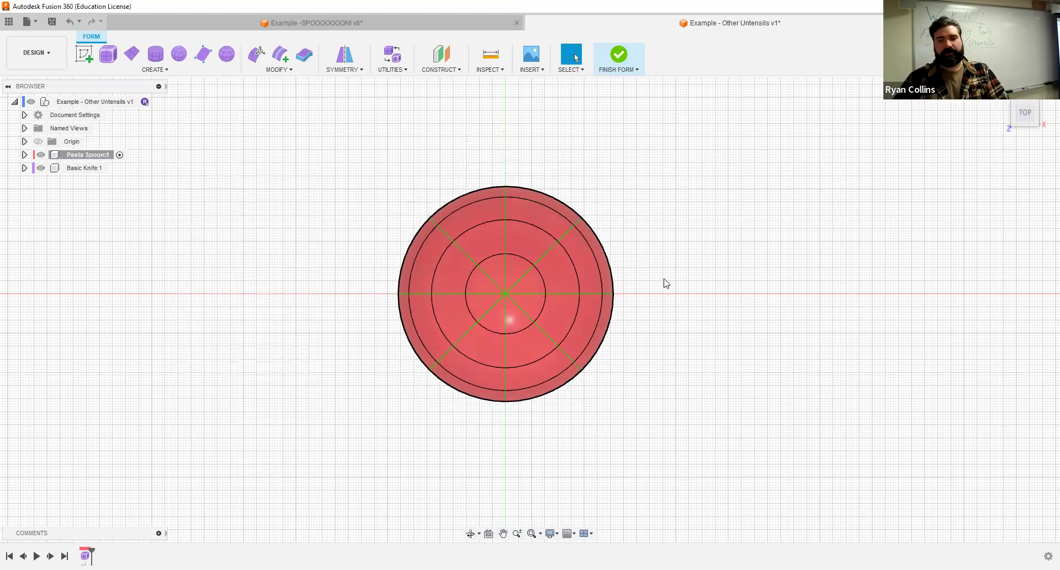
# - Raise the vertices below the bowl's rim in front view, starting about 8 mm, to make the bowl shallower
pyautogui.press('F4')
pyautogui.keyDown('shift'); pyautogui.moveTo(667, 318); pyautogui.dragTo(688, 193, button='middle'); pyautogui.keyUp('shift')
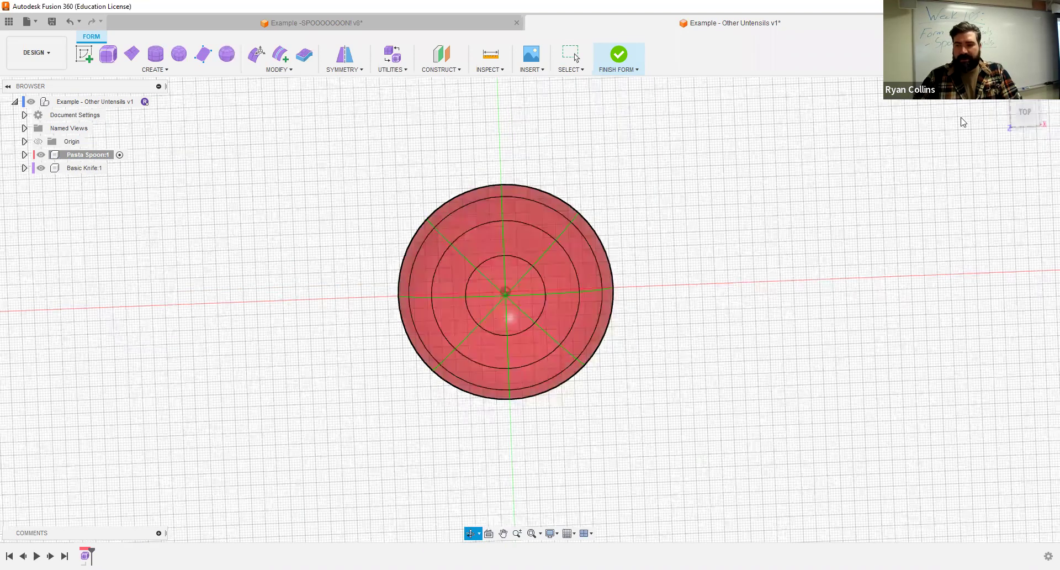
pyautogui.click(1026, 117)
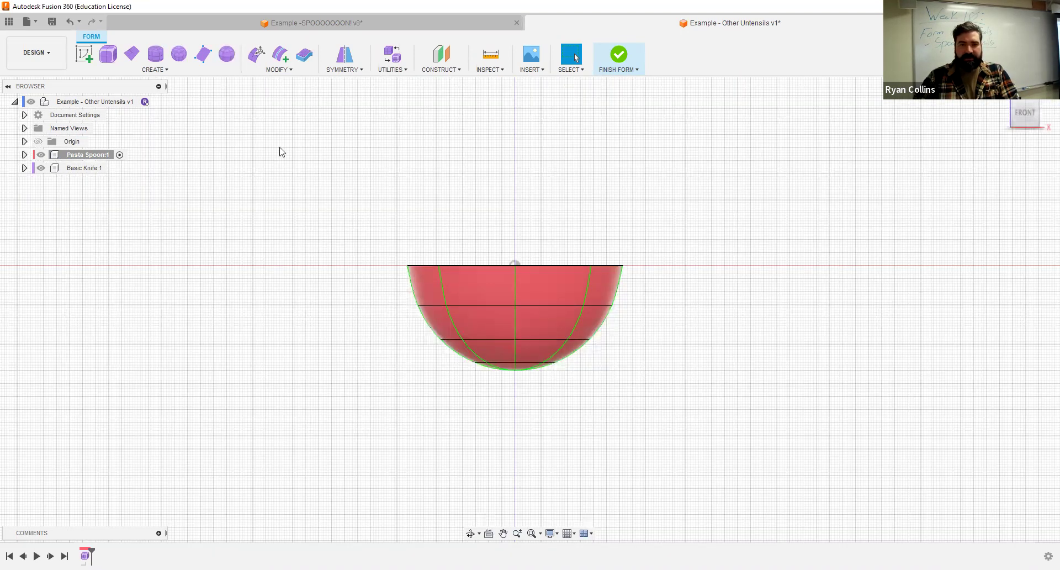
pyautogui.click(257, 53)
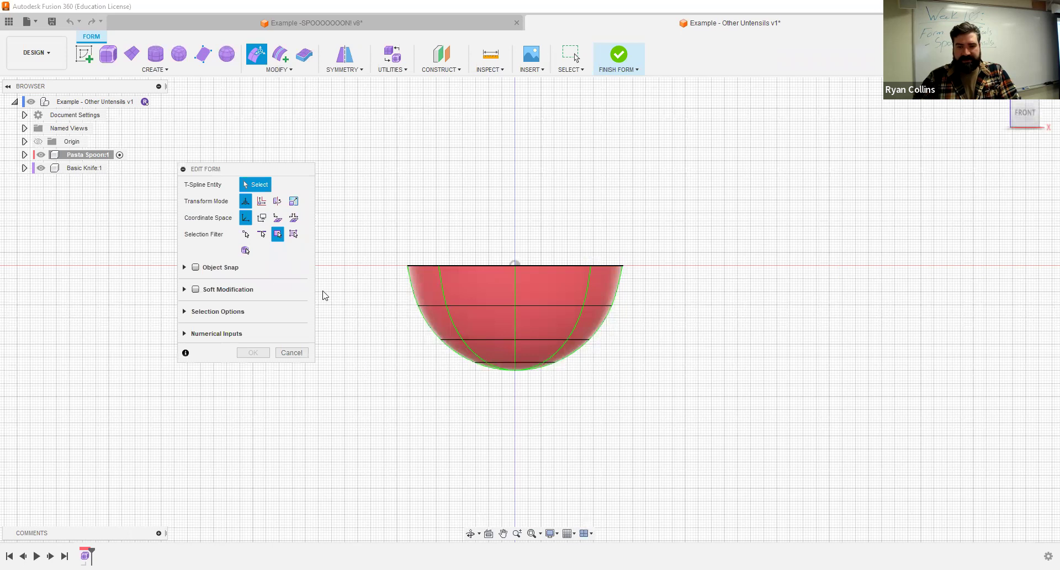
pyautogui.click(246, 234)
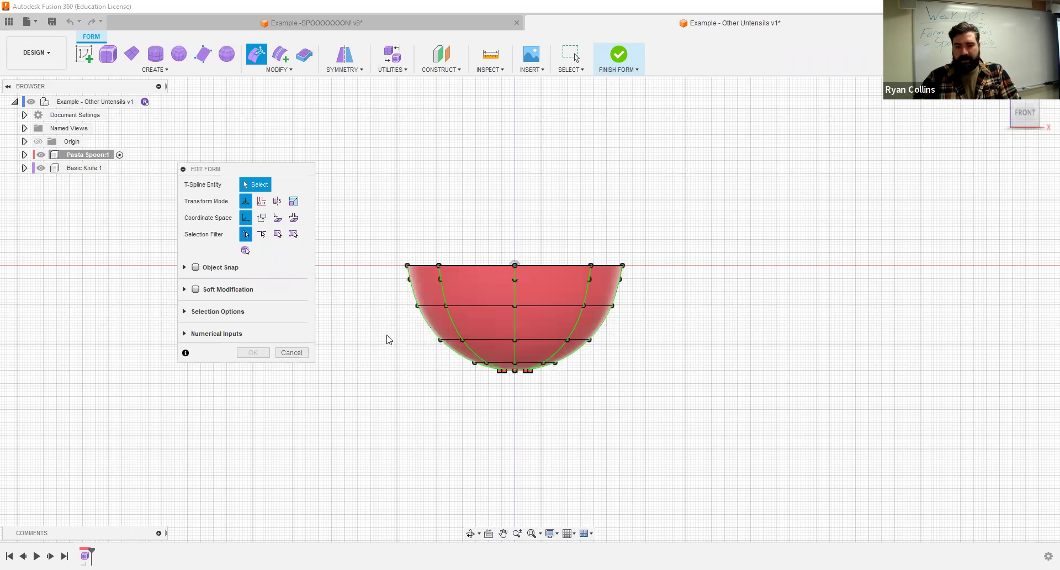
pyautogui.moveTo(381, 302); pyautogui.dragTo(689, 441)
pyautogui.moveTo(513, 350); pyautogui.dragTo(514, 331)
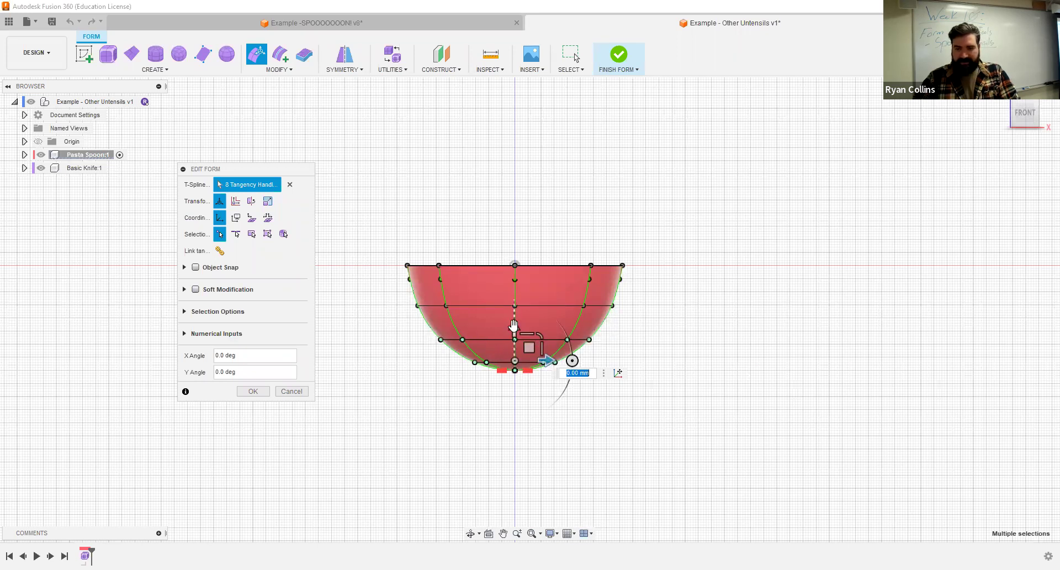
pyautogui.moveTo(513, 327); pyautogui.dragTo(514, 307)
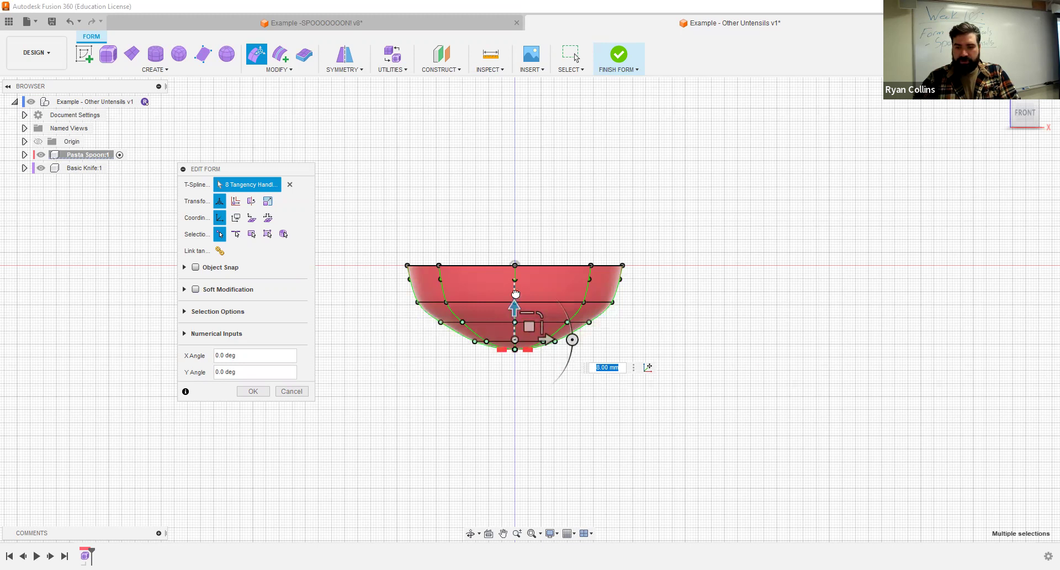
pyautogui.moveTo(514, 305); pyautogui.dragTo(514, 304)
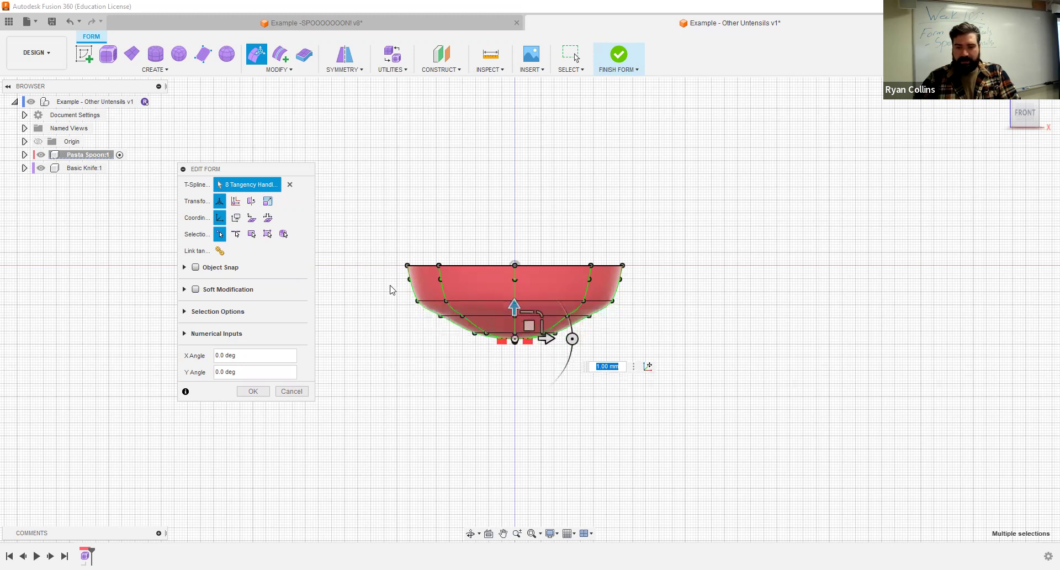
# - Raise the vertices below the rim another 5 mm and the upper ring of eight about 3 mm to smooth the profile
pyautogui.moveTo(390, 284); pyautogui.dragTo(655, 386)
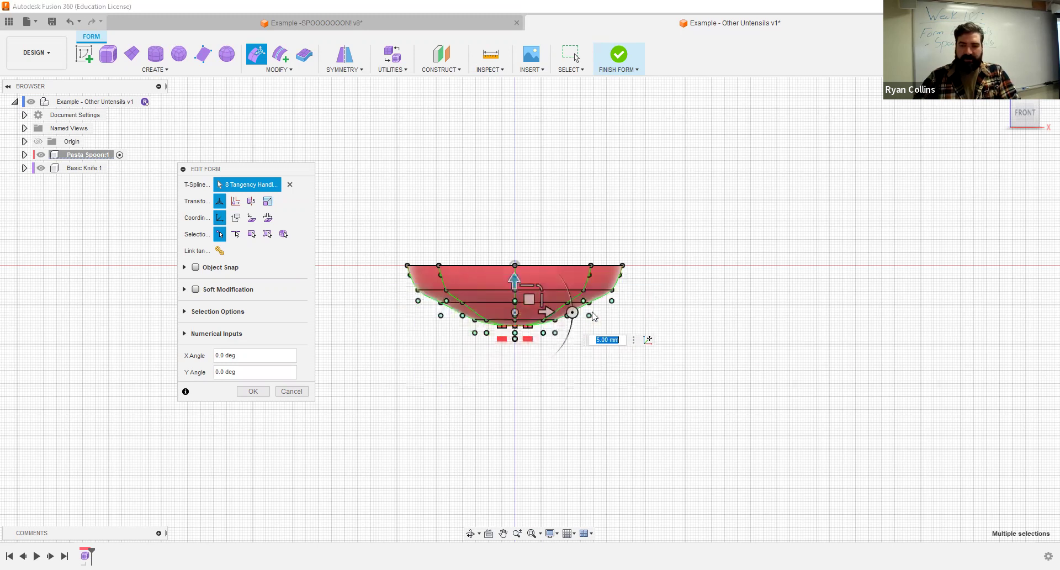
pyautogui.moveTo(383, 280); pyautogui.dragTo(652, 306)
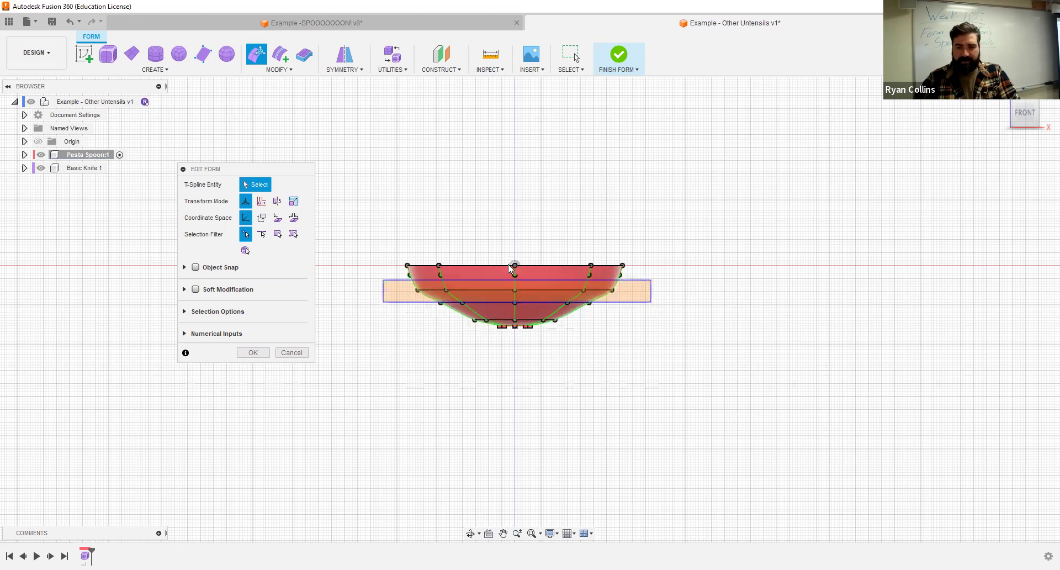
pyautogui.scroll(3, 519, 264)
pyautogui.moveTo(509, 284); pyautogui.dragTo(510, 269)
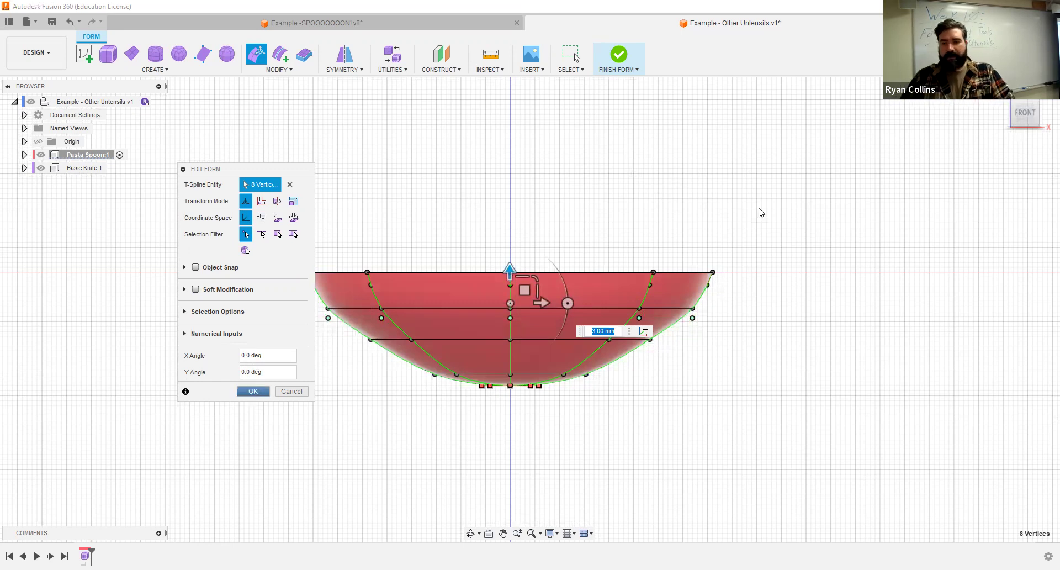
pyautogui.keyDown('shift'); pyautogui.moveTo(762, 212); pyautogui.dragTo(729, 296, button='middle'); pyautogui.keyUp('shift')
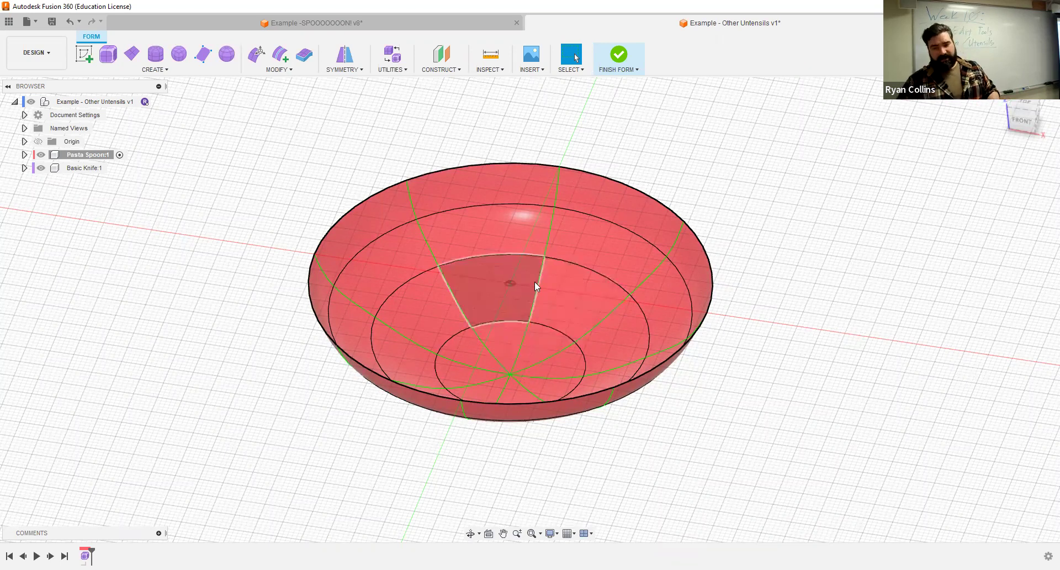
# - Thicken the bowl's T-spline body by 2 mm with the Soft type and Normal direction
pyautogui.click(1026, 107)
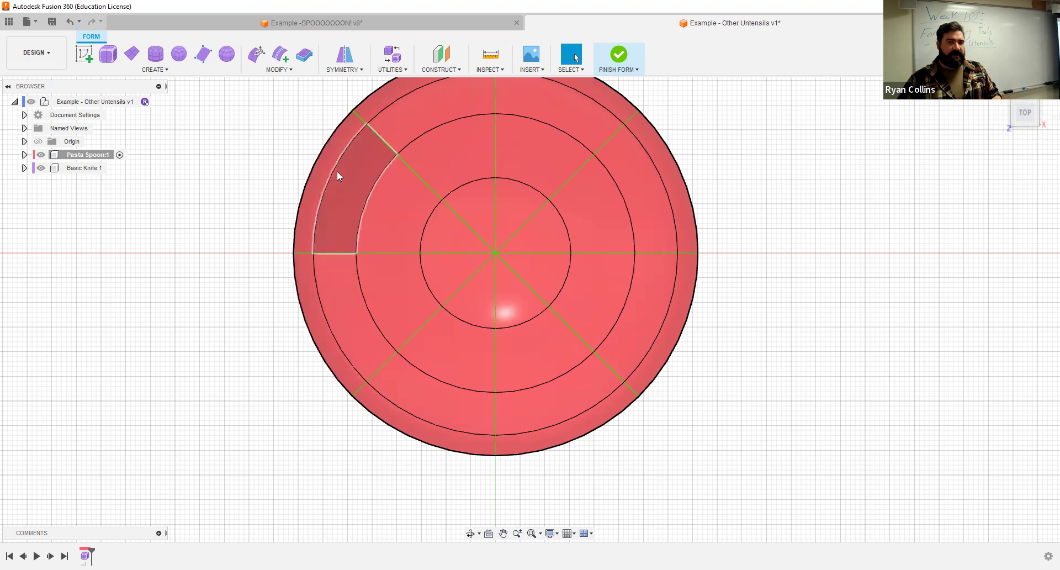
pyautogui.click(304, 53)
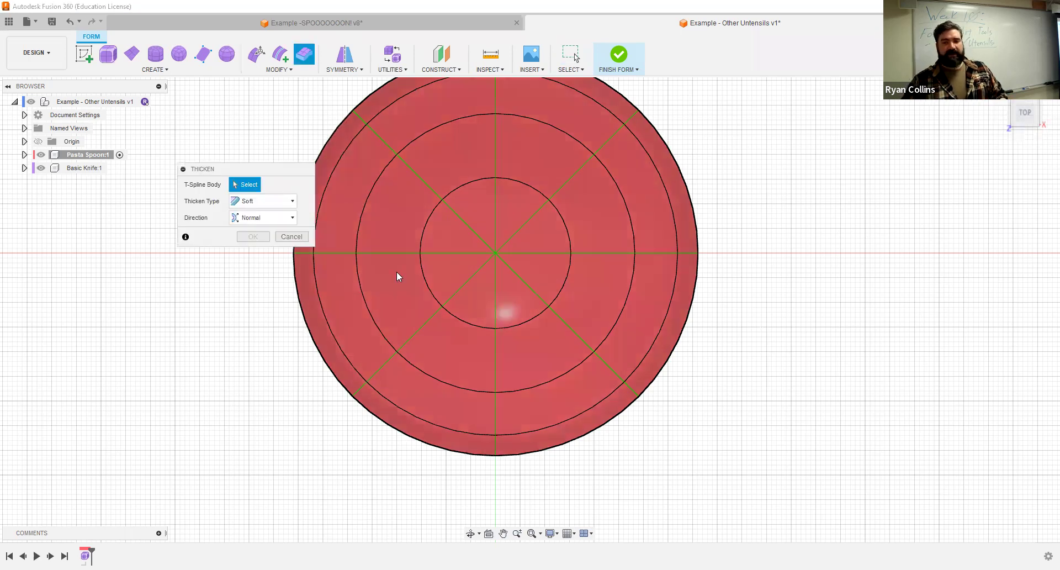
pyautogui.click(396, 271)
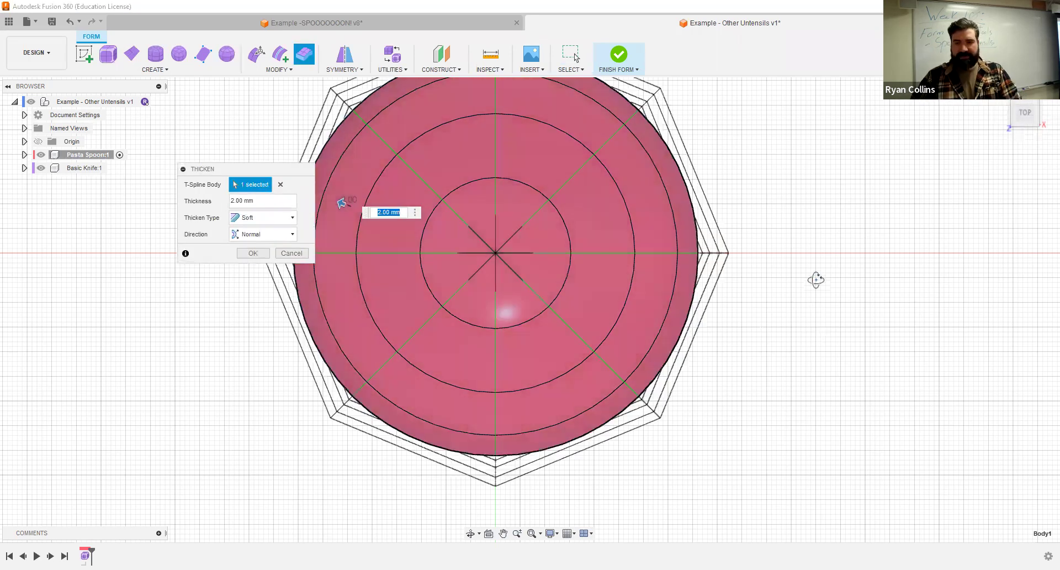
pyautogui.keyDown('shift'); pyautogui.moveTo(816, 280); pyautogui.dragTo(790, 304, button='middle'); pyautogui.keyUp('shift')
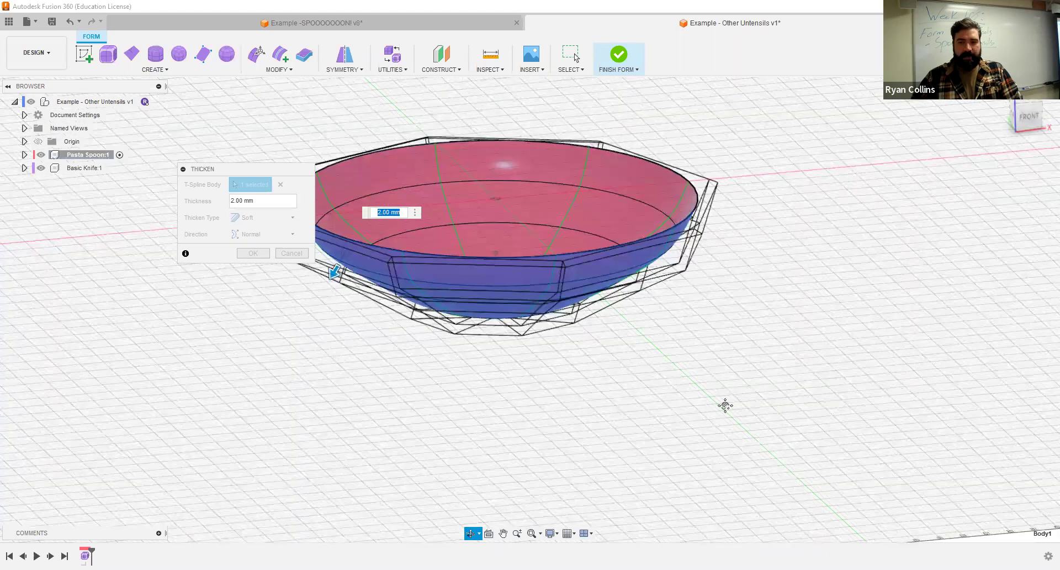
pyautogui.click(254, 253)
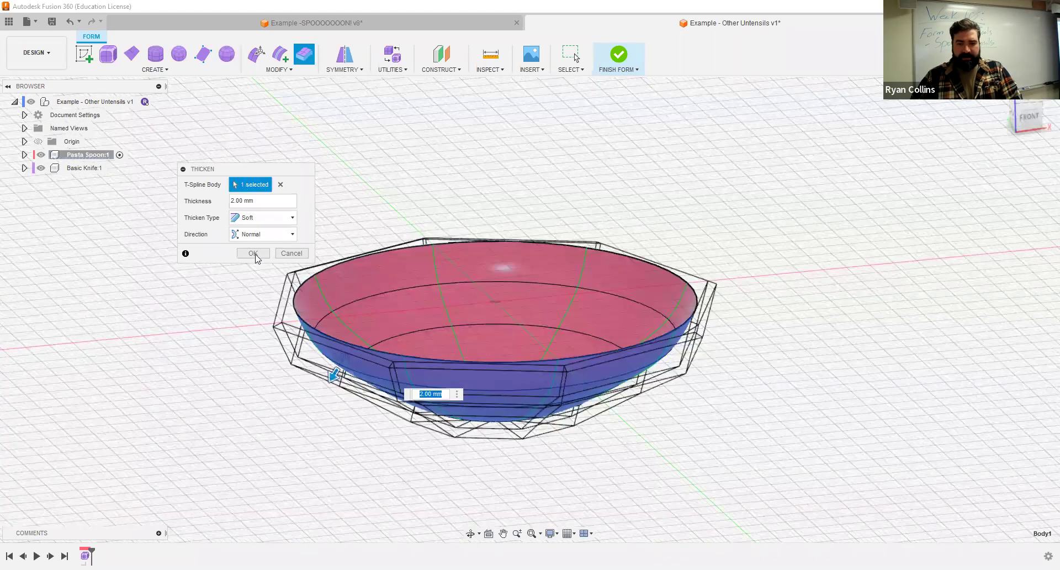
pyautogui.press('Return')
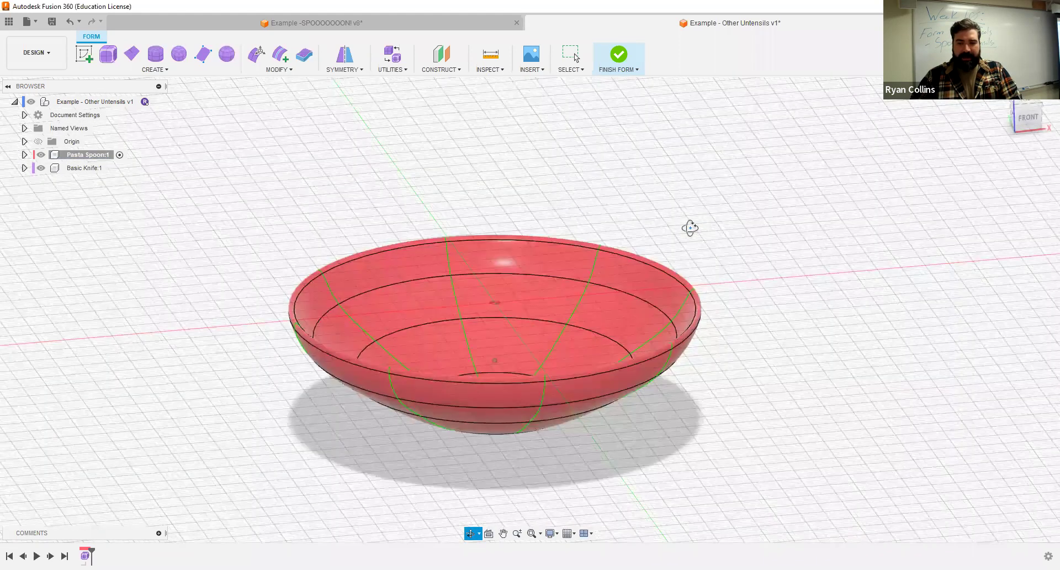
# - Start Edit Form with the face selection filter and select one face on the thickened rim
pyautogui.keyDown('shift'); pyautogui.moveTo(684, 211); pyautogui.dragTo(681, 237, button='middle'); pyautogui.keyUp('shift')
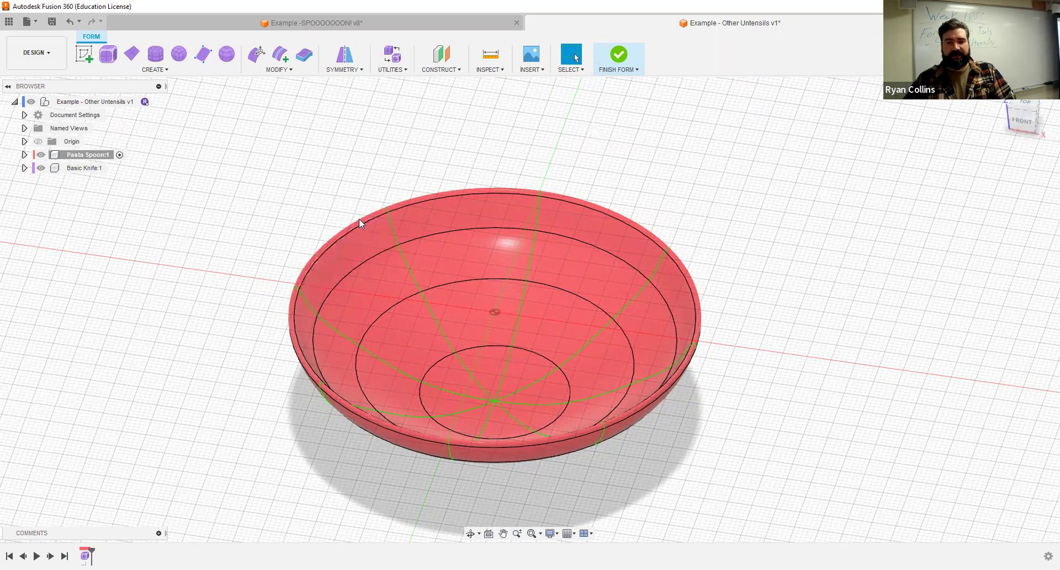
pyautogui.click(252, 57)
pyautogui.click(277, 234)
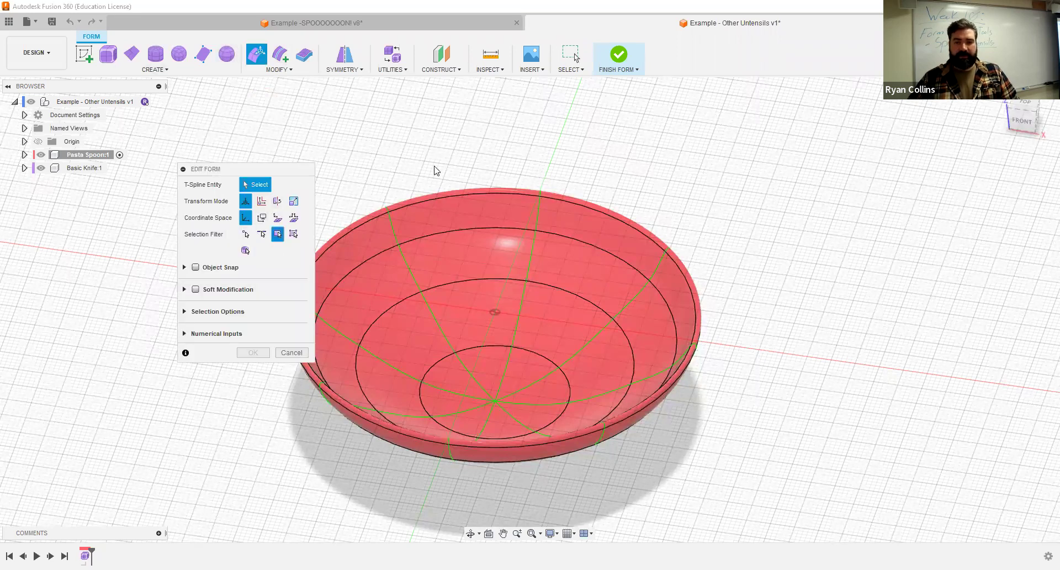
pyautogui.click(467, 190)
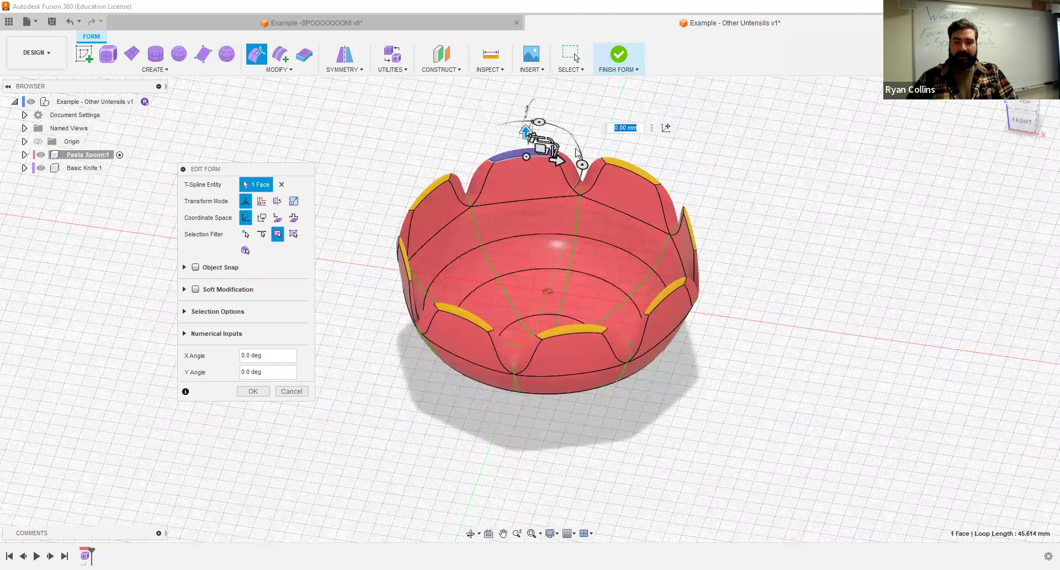
# - Try raising the selected rim face to form eight petal-like prongs and scaling it to narrow their tips
pyautogui.scroll(3, 549, 138)
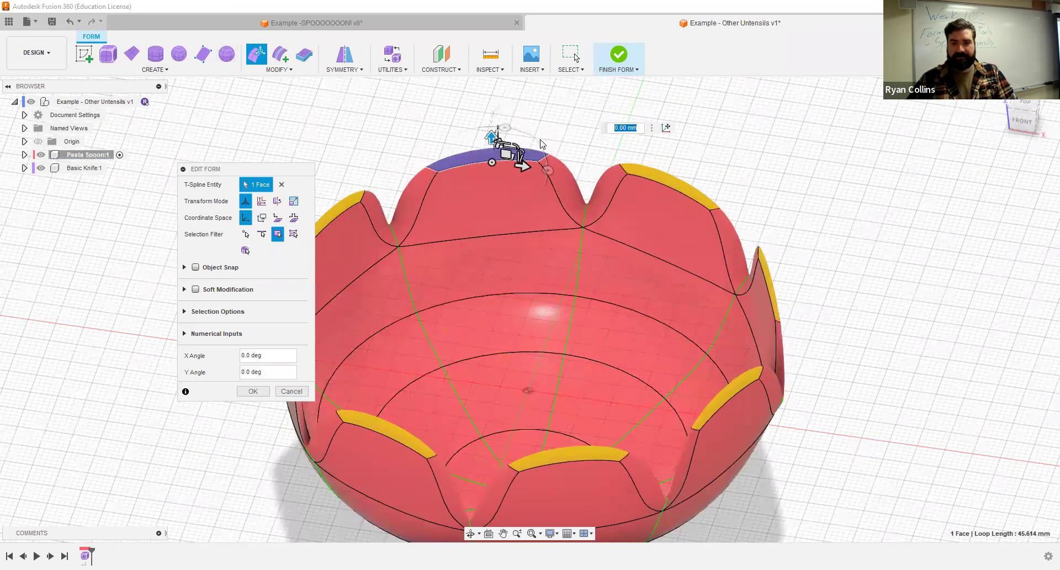
pyautogui.keyDown('shift'); pyautogui.moveTo(529, 139); pyautogui.dragTo(492, 137, button='middle'); pyautogui.keyUp('shift')
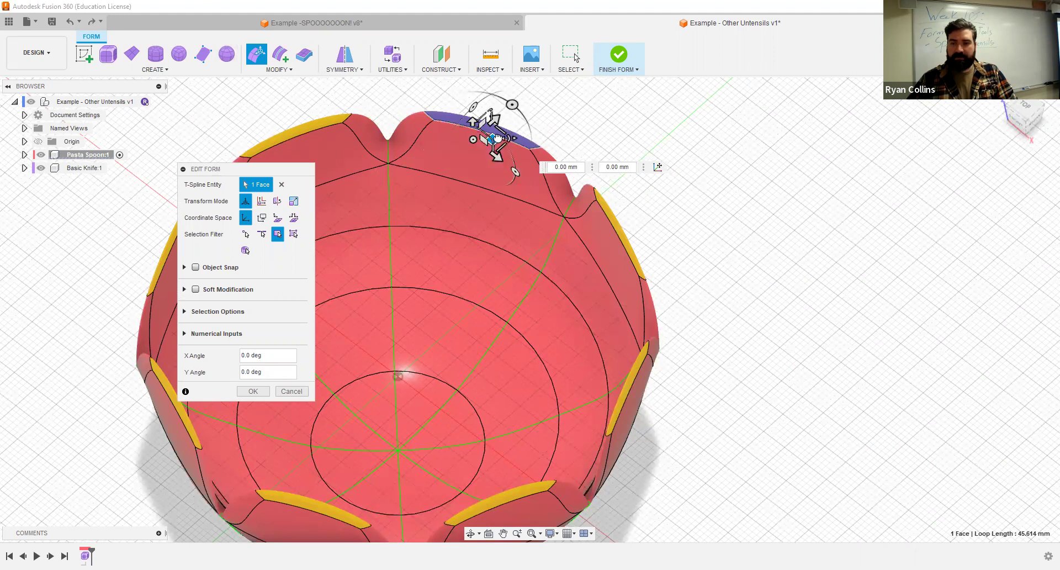
pyautogui.moveTo(464, 137); pyautogui.dragTo(431, 159)
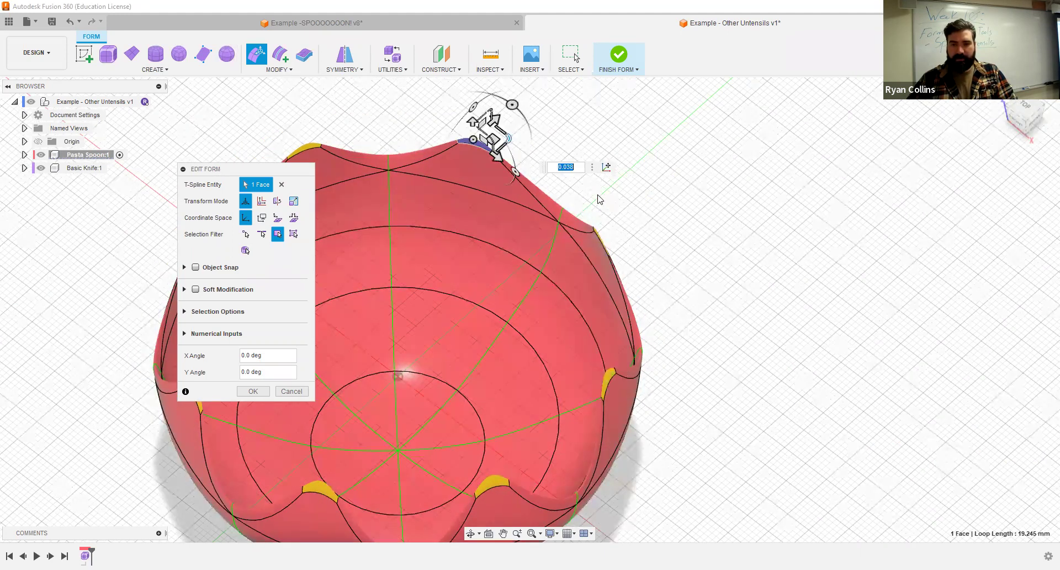
pyautogui.keyDown('shift'); pyautogui.moveTo(630, 198); pyautogui.dragTo(577, 200, button='middle'); pyautogui.keyUp('shift')
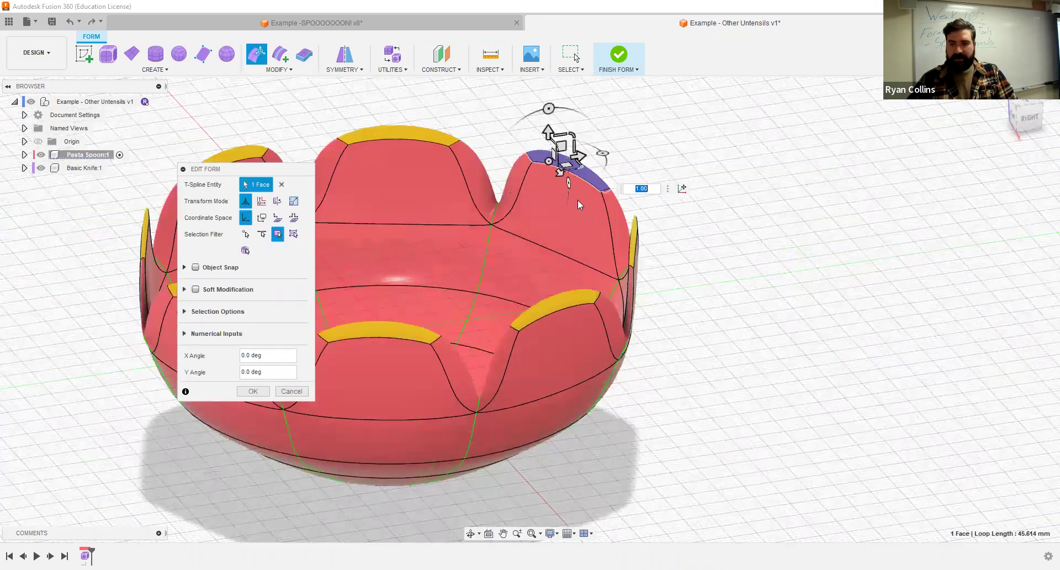
pyautogui.scroll(6, 576, 184)
pyautogui.scroll(-5, 545, 178)
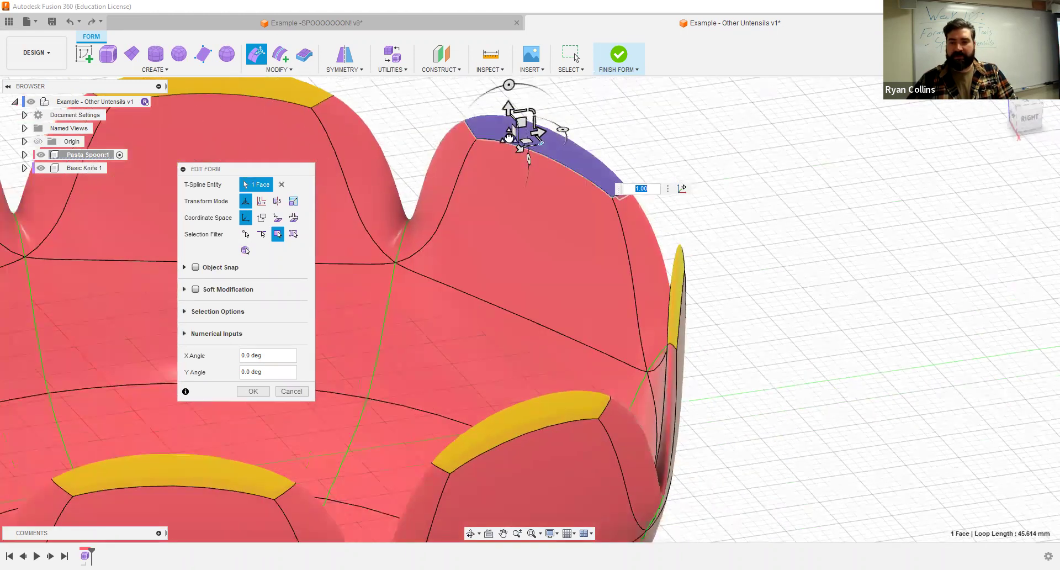
pyautogui.moveTo(509, 134); pyautogui.dragTo(435, 171)
pyautogui.moveTo(644, 199)
pyautogui.keyDown('shift'); pyautogui.mouseDown(button='middle')
pyautogui.moveTo(598, 210)
pyautogui.moveTo(655, 193)
pyautogui.mouseUp(button='middle'); pyautogui.keyUp('shift')
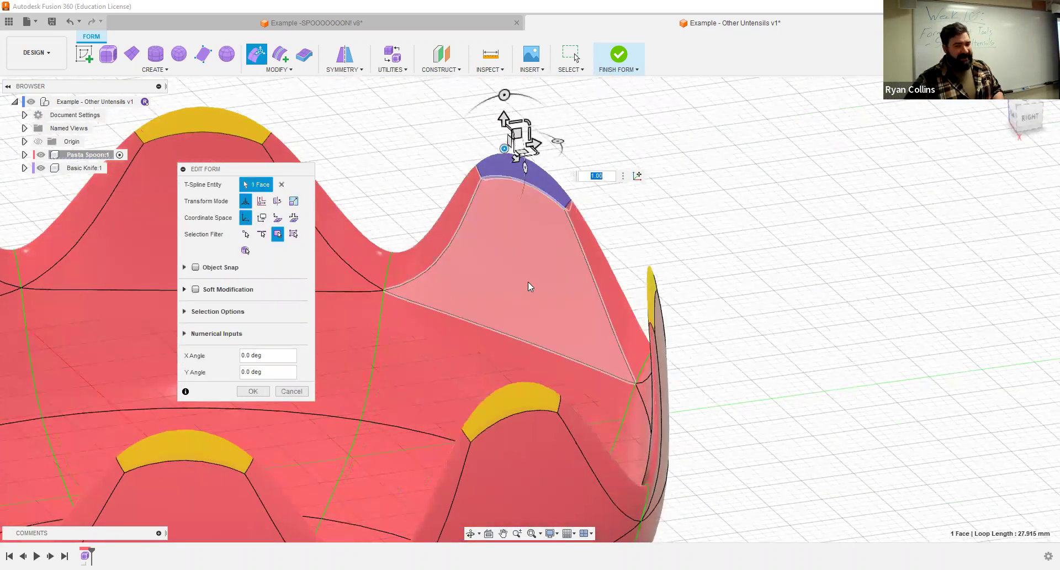
# - Undo the scaling and raising of the rim faces
pyautogui.scroll(-5, 539, 283)
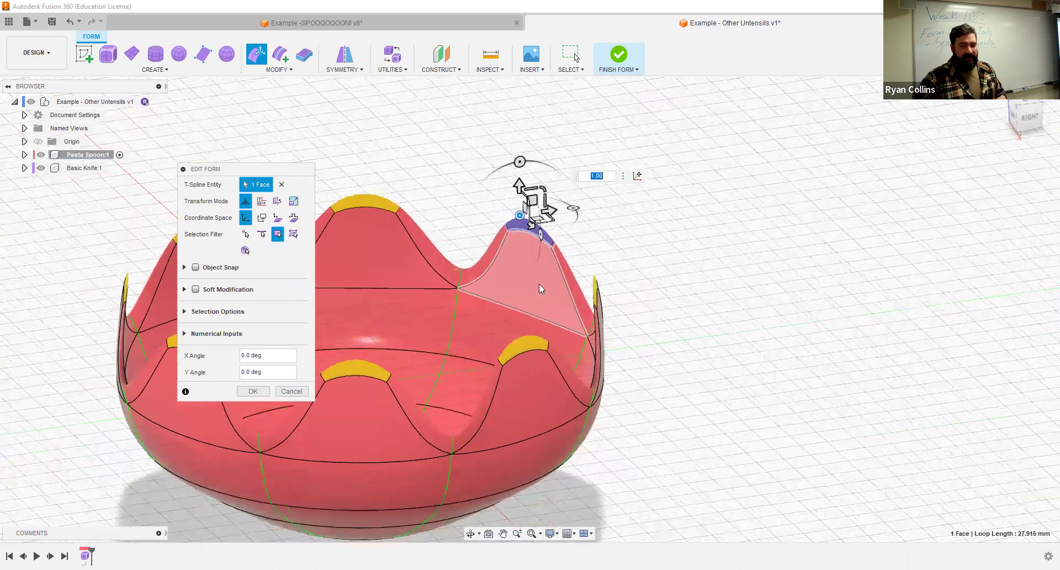
pyautogui.scroll(2, 539, 284)
pyautogui.moveTo(463, 317); pyautogui.dragTo(613, 267, button='middle')
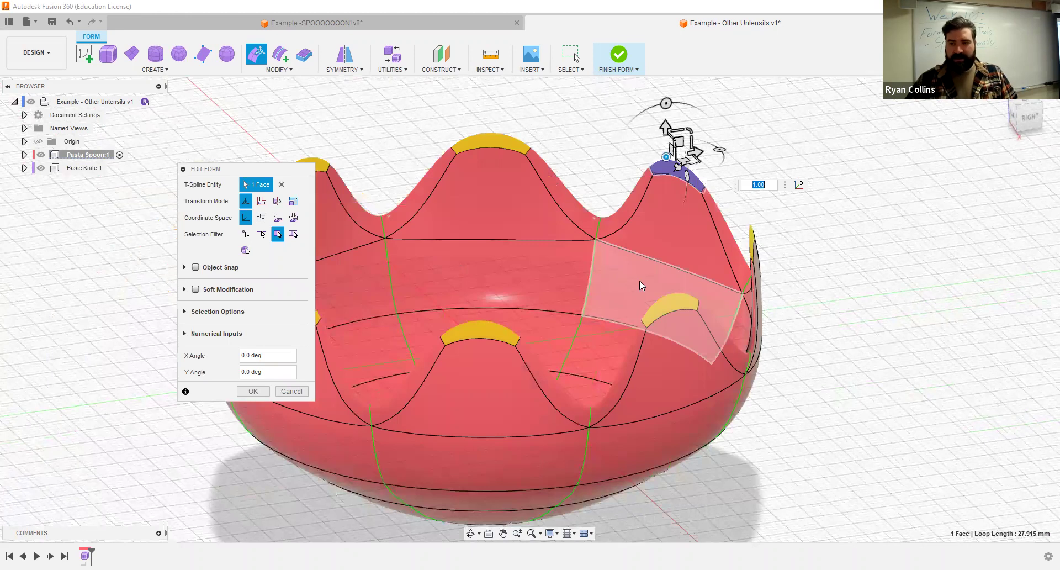
pyautogui.hotkey('ctrl', 'z')
pyautogui.hotkey('ctrl', 'z')
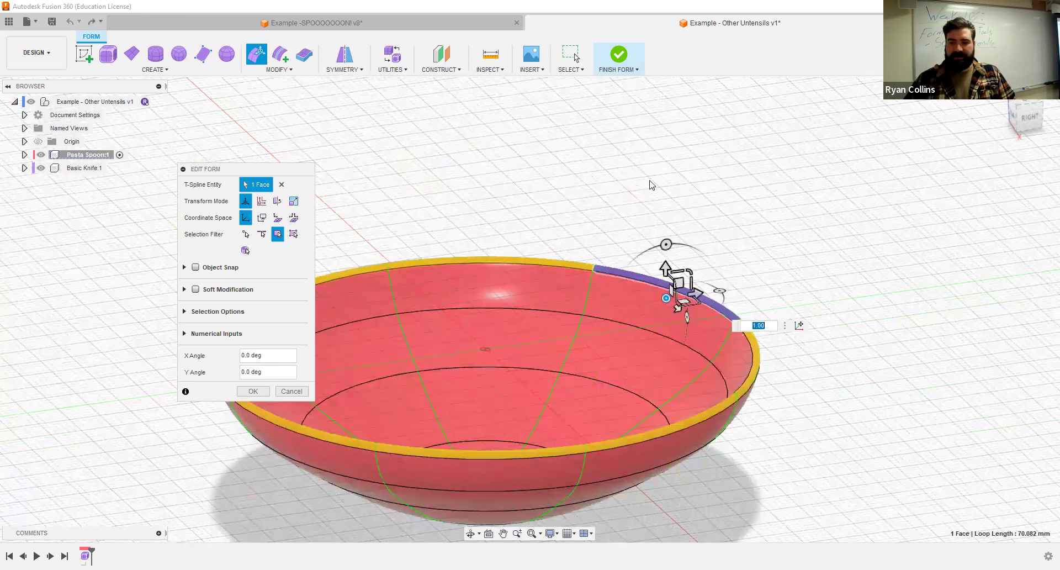
# - Clear the rim face selection and leave the Edit Form command
pyautogui.click(480, 132)
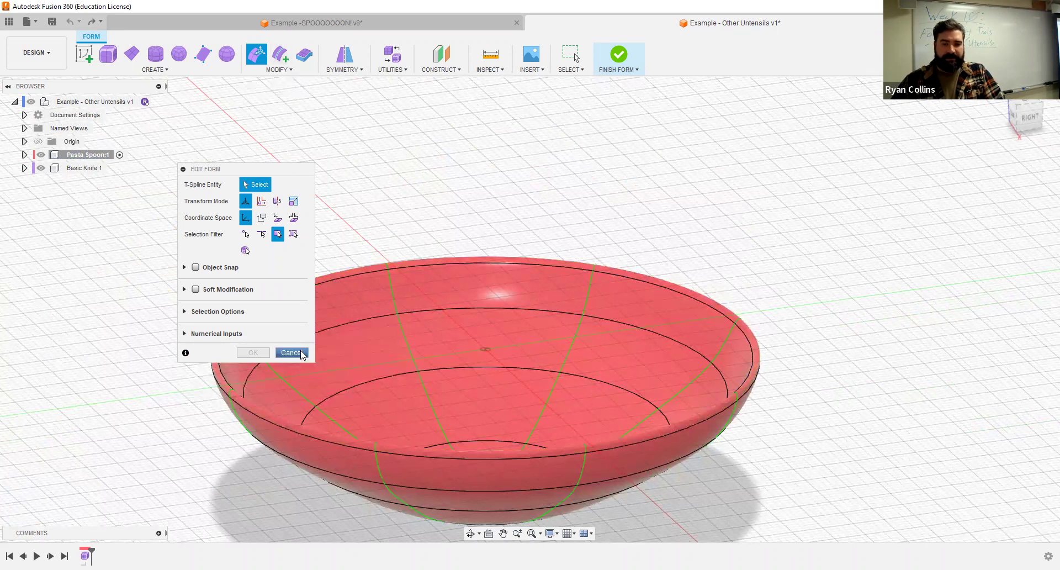
pyautogui.press('Escape')
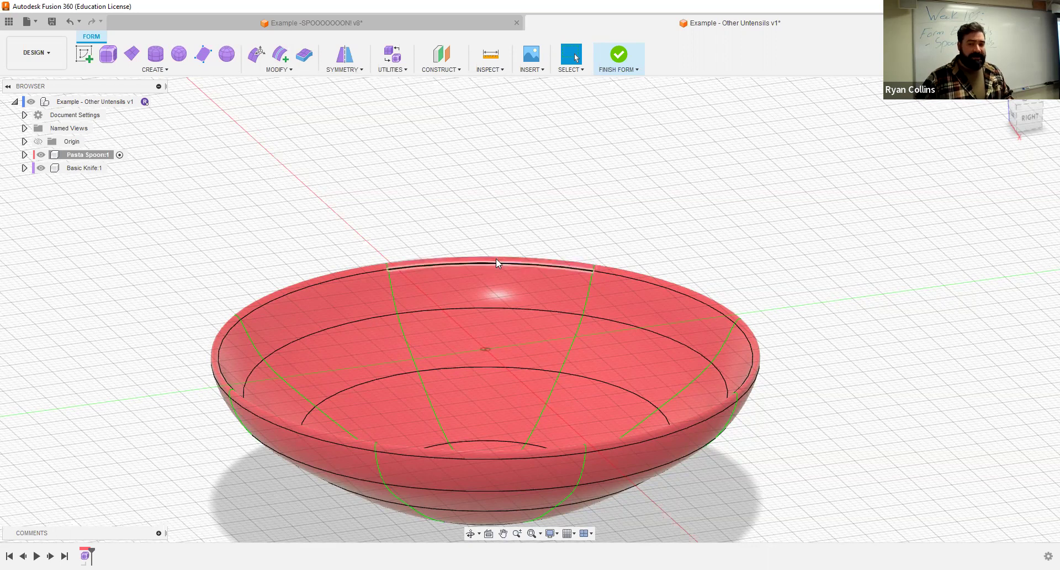
# - Start Insert Edge on the short edge crossing the bowl rim's thickness, with Simple mode, Single side and insert location 0.50
pyautogui.click(281, 54)
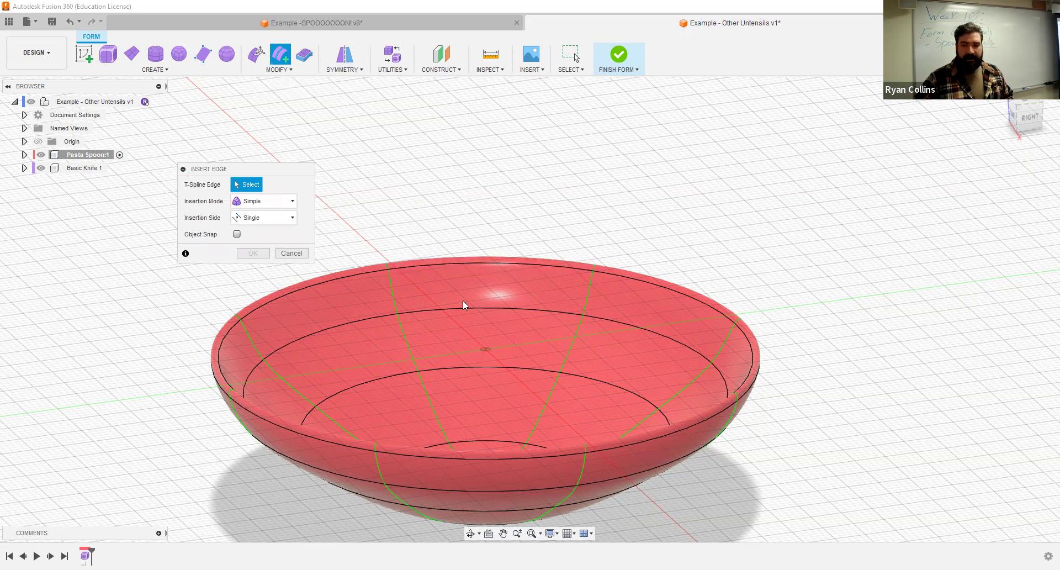
pyautogui.scroll(5, 387, 263)
pyautogui.click(389, 271)
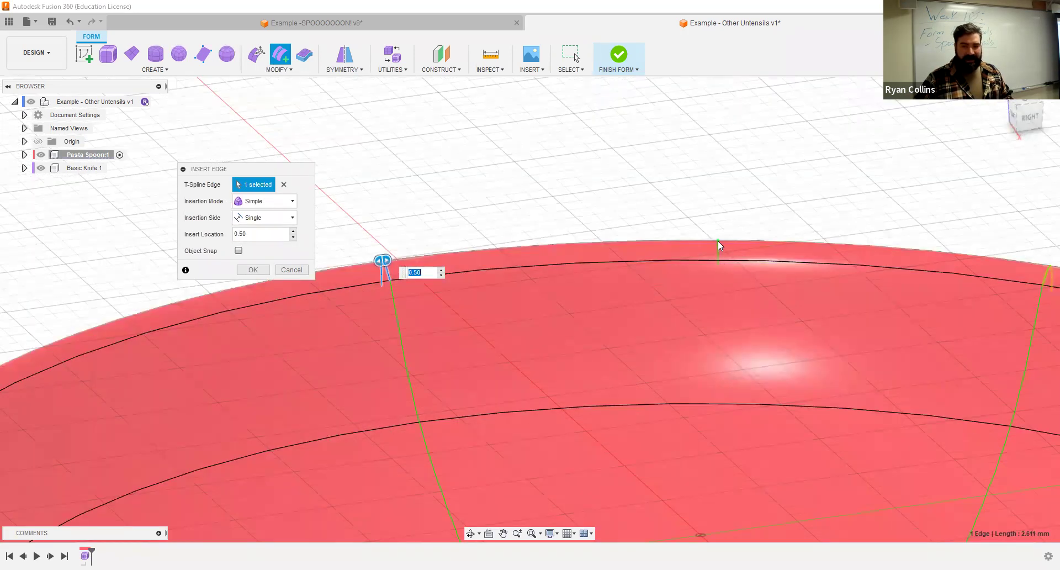
pyautogui.scroll(-4, 685, 321)
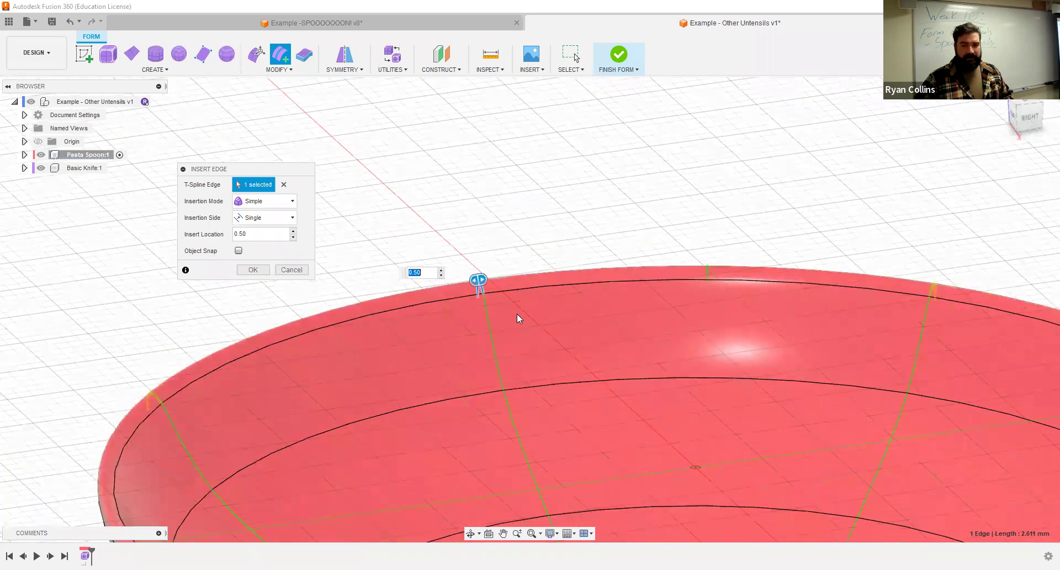
pyautogui.scroll(-2, 517, 314)
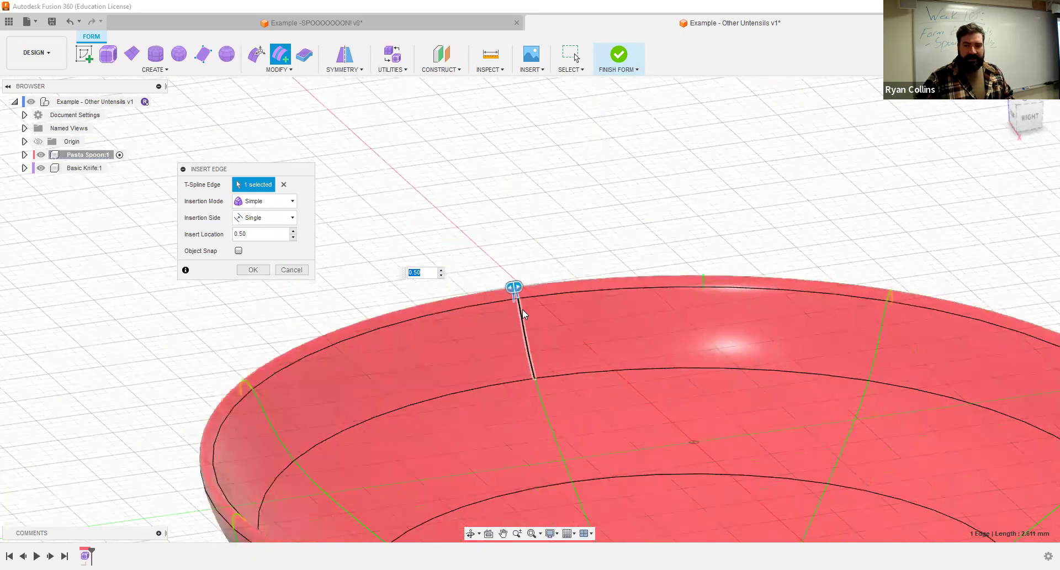
pyautogui.scroll(-2, 667, 415)
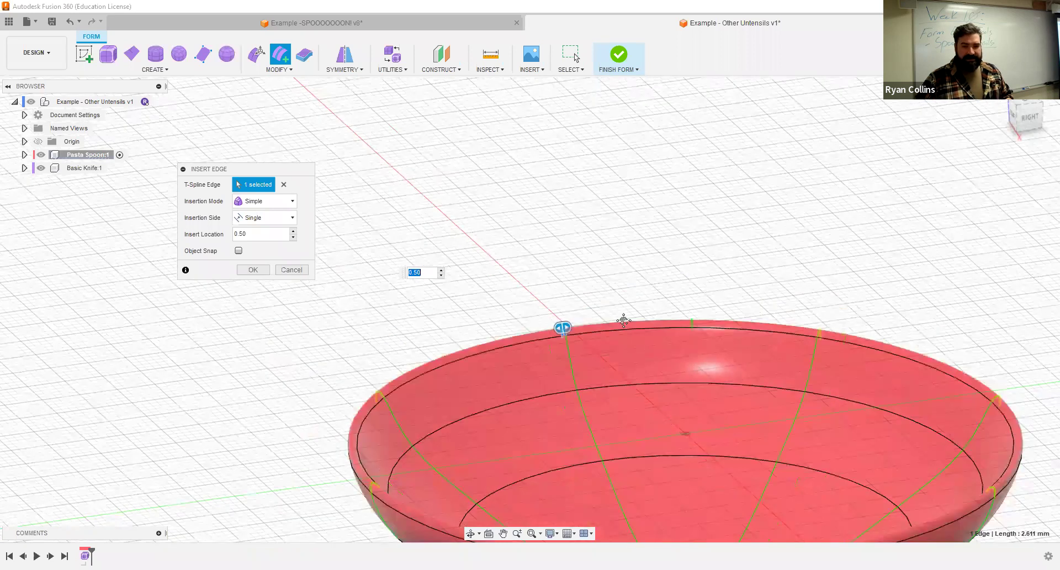
pyautogui.moveTo(614, 258); pyautogui.dragTo(578, 164, button='middle')
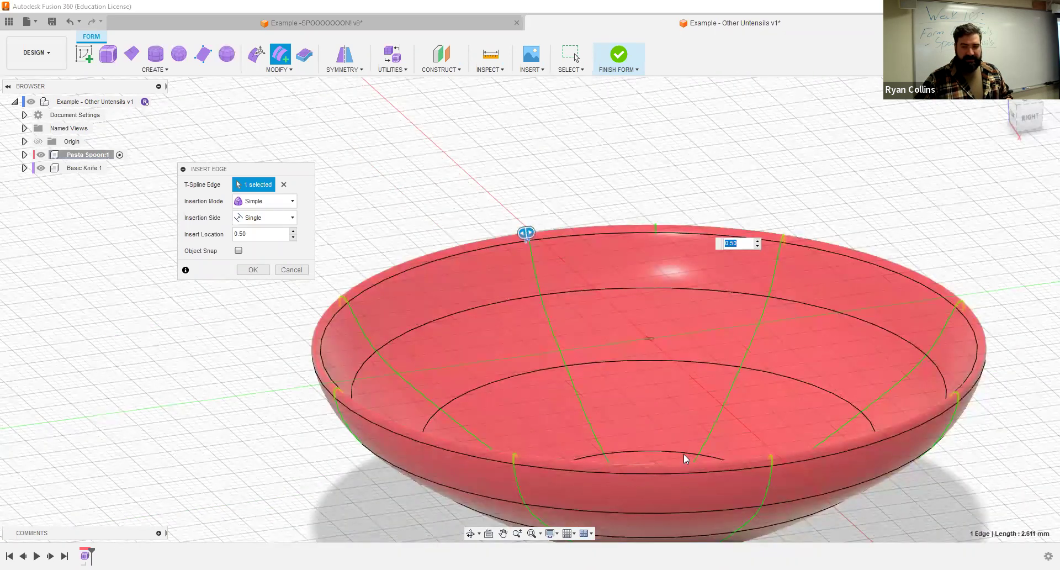
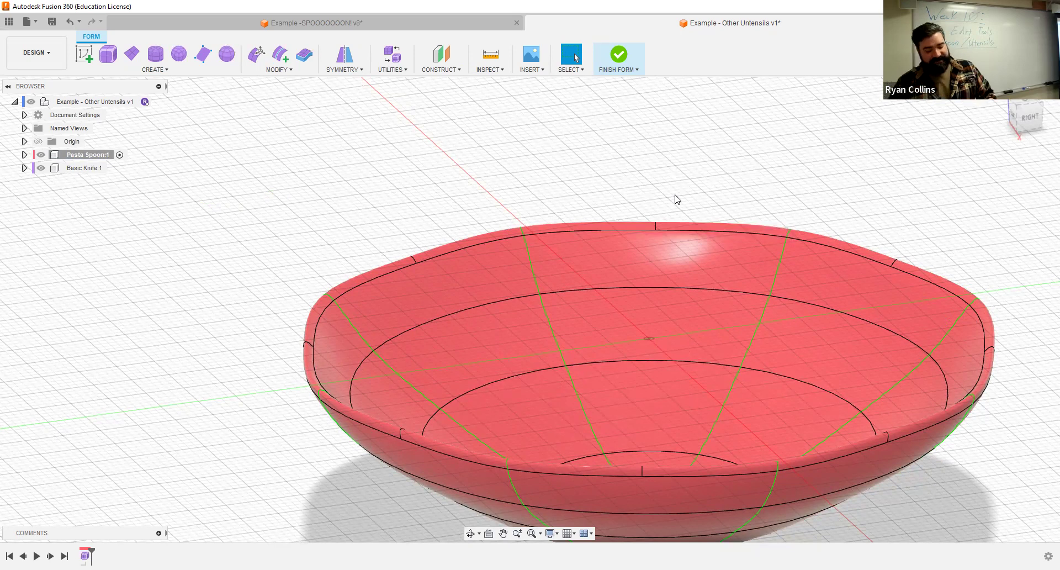
# - Undo the last edge insertion and try Insert Edge on the rim's short edge with Simple mode, Both sides and location 0.50
pyautogui.hotkey('ctrl', 'z')
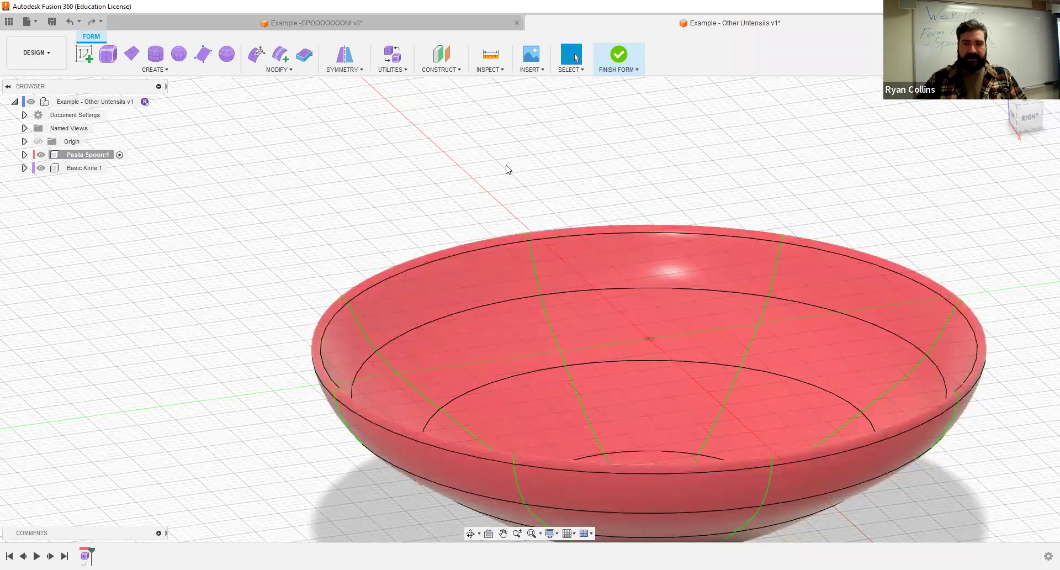
pyautogui.click(281, 55)
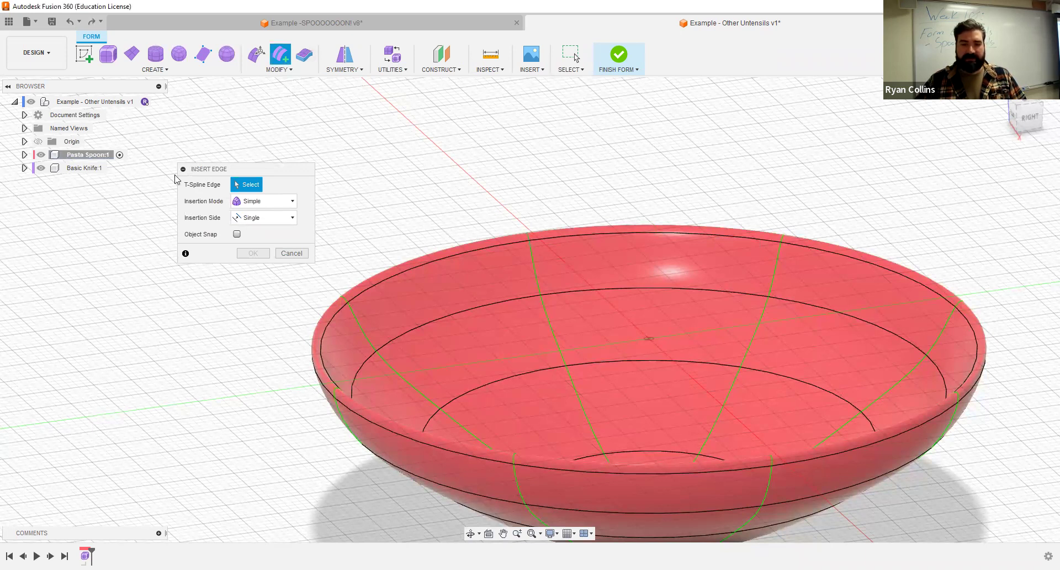
pyautogui.click(525, 233)
pyautogui.click(276, 204)
pyautogui.click(276, 206)
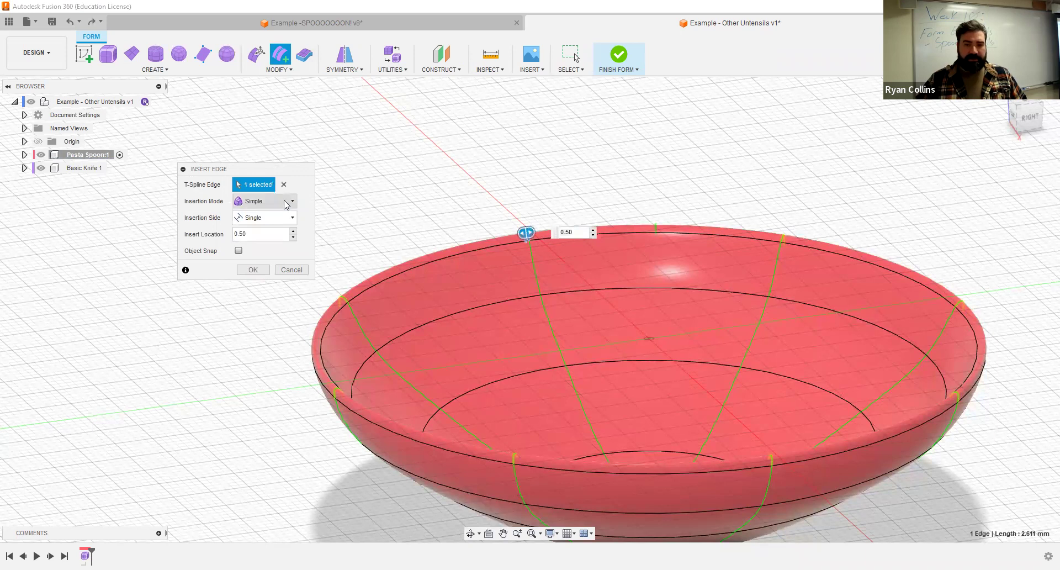
pyautogui.click(281, 217)
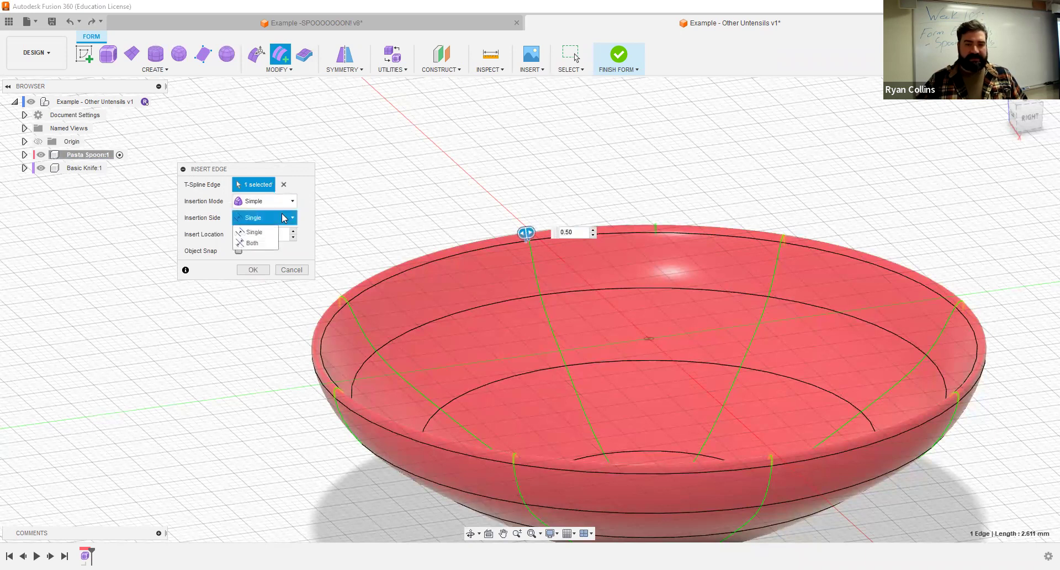
pyautogui.click(259, 244)
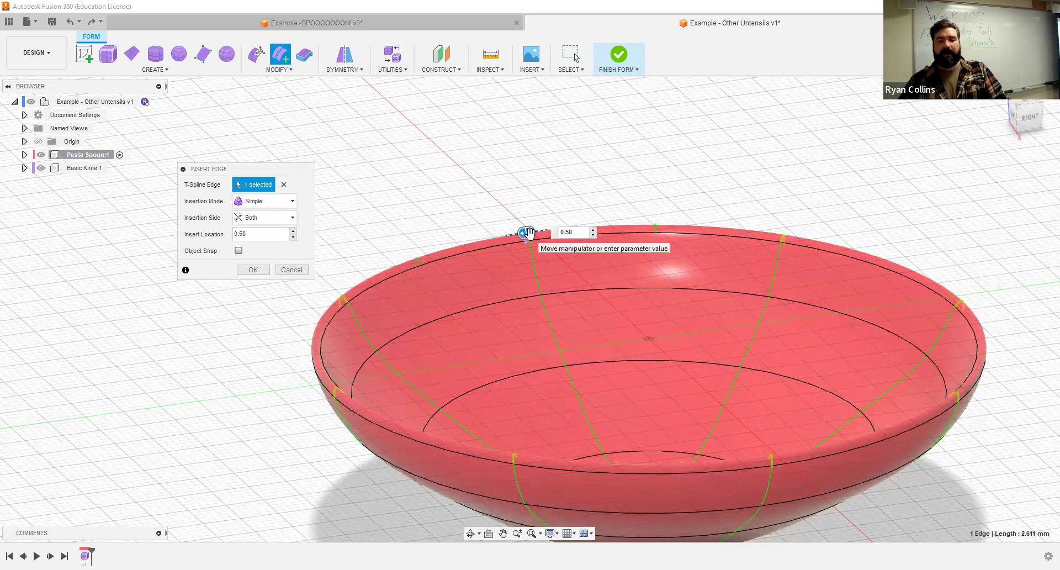
pyautogui.click(253, 269)
pyautogui.keyDown('shift'); pyautogui.moveTo(572, 269); pyautogui.dragTo(449, 247, button='middle'); pyautogui.keyUp('shift')
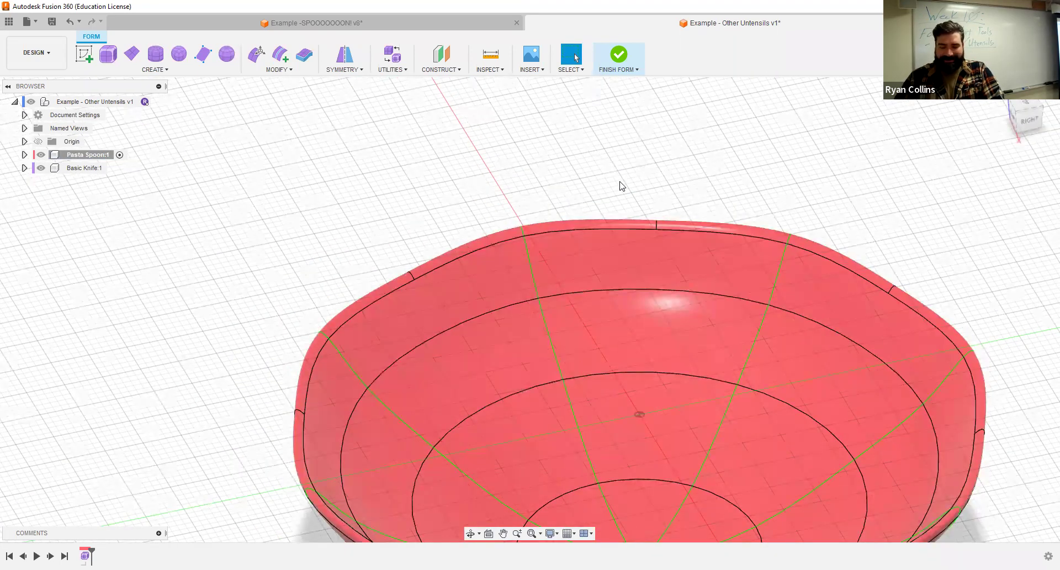
# - Try inserting edges on both sides of the rim's short edge at insert location 0.25, inspect the rim, and undo it
pyautogui.rightClick(508, 209)
pyautogui.click(518, 169)
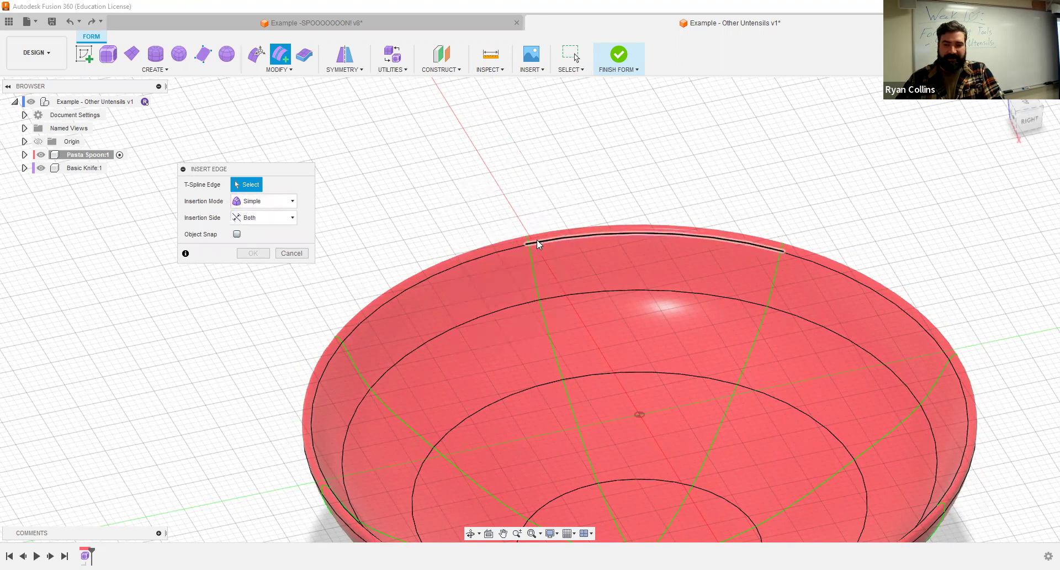
pyautogui.keyDown('shift'); pyautogui.moveTo(524, 240); pyautogui.dragTo(527, 237, button='middle'); pyautogui.keyUp('shift')
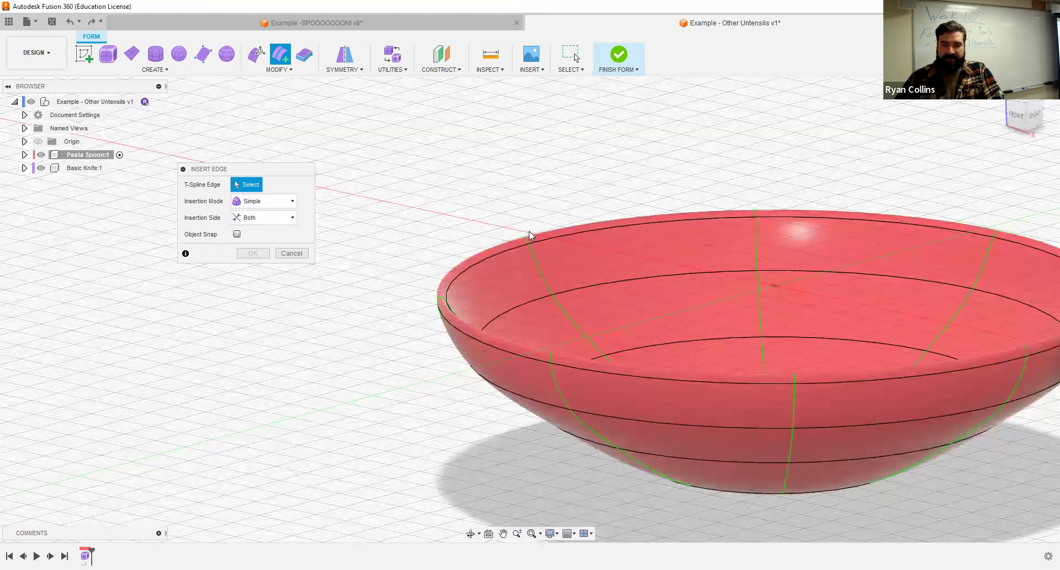
pyautogui.click(524, 242)
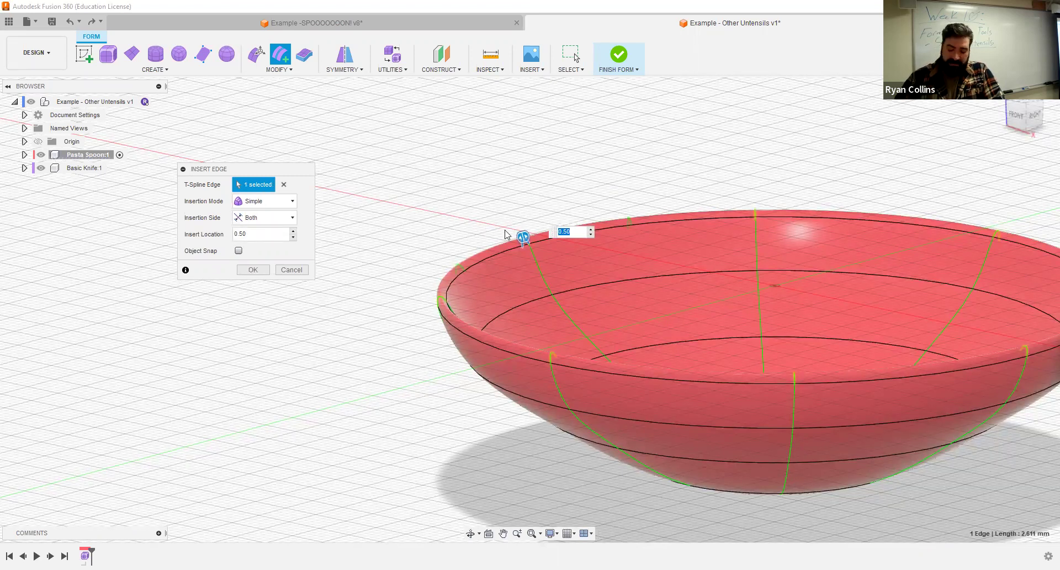
pyautogui.keyDown('shift'); pyautogui.moveTo(505, 234); pyautogui.dragTo(550, 241, button='middle'); pyautogui.keyUp('shift')
pyautogui.write('.25')
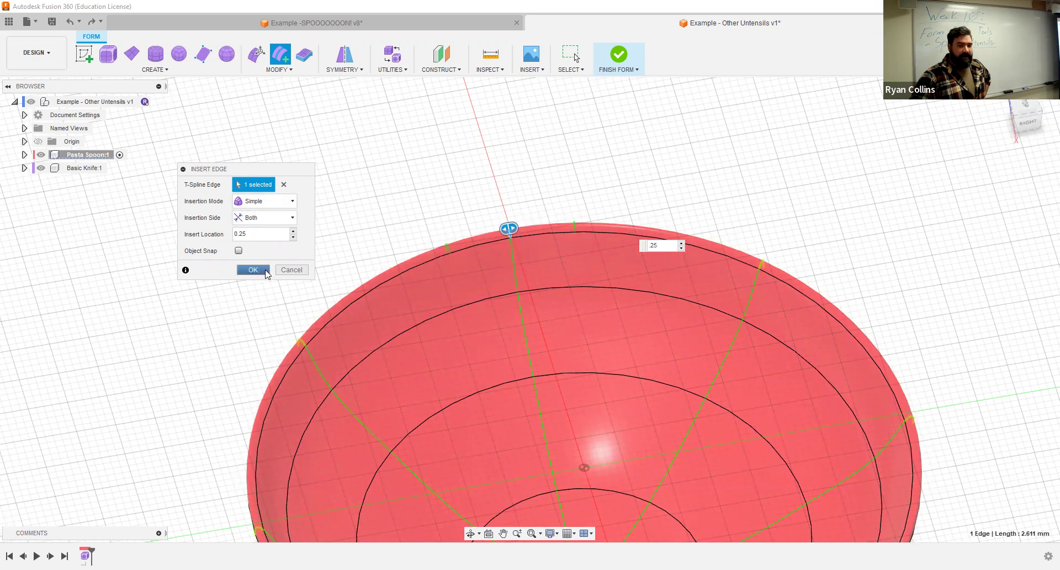
pyautogui.click(253, 270)
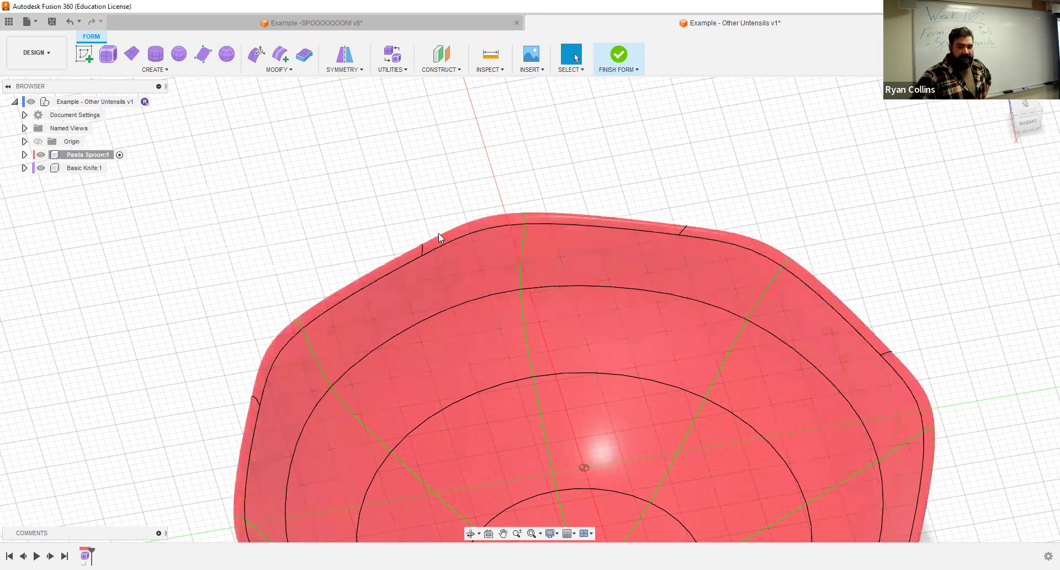
pyautogui.scroll(-3, 663, 336)
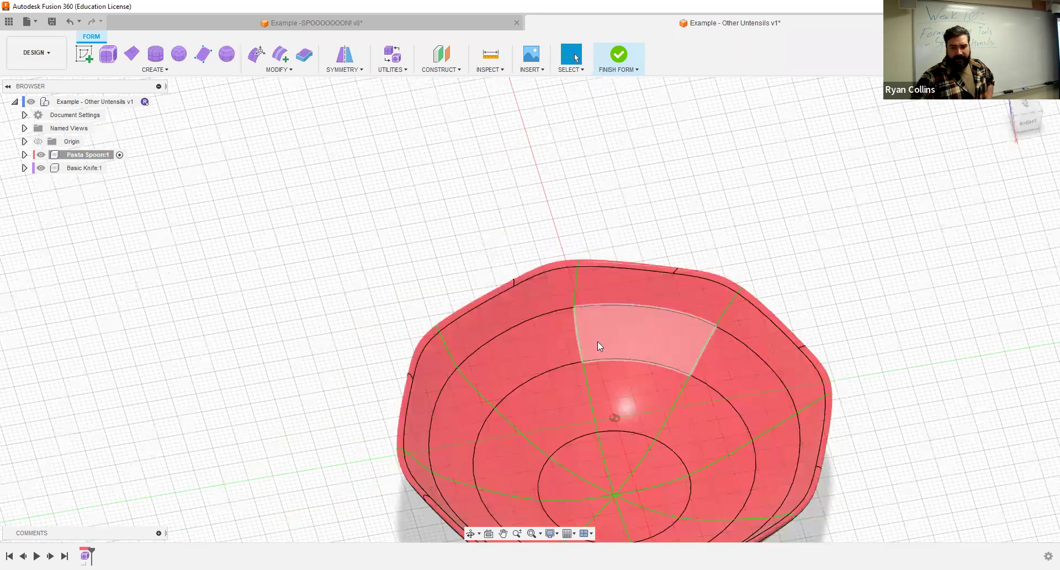
pyautogui.moveTo(620, 341)
pyautogui.keyDown('shift'); pyautogui.mouseDown(button='middle')
pyautogui.moveTo(620, 310)
pyautogui.moveTo(658, 293)
pyautogui.moveTo(610, 325)
pyautogui.mouseUp(button='middle'); pyautogui.keyUp('shift')
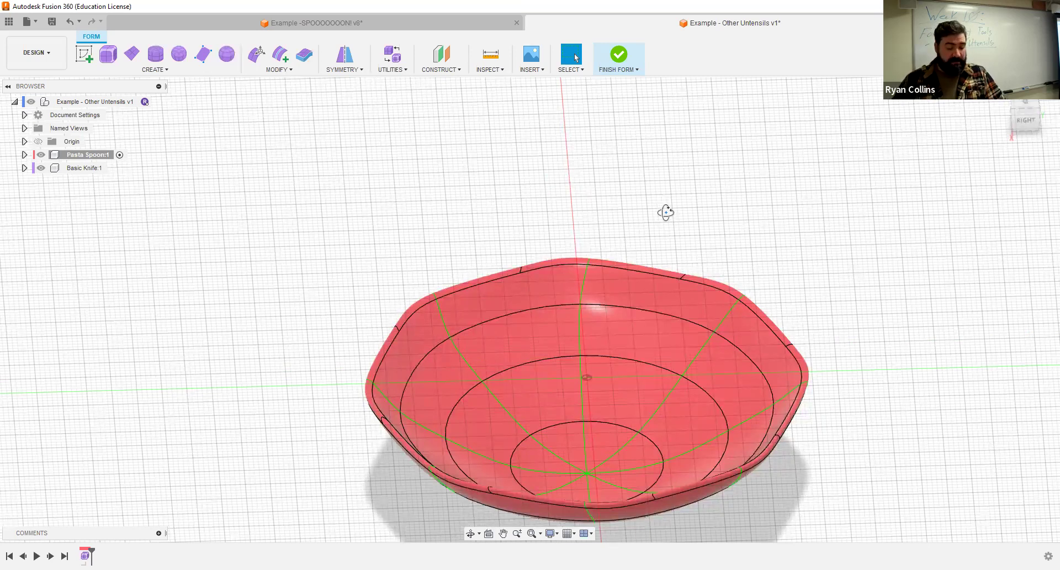
pyautogui.hotkey('ctrl', 'z')
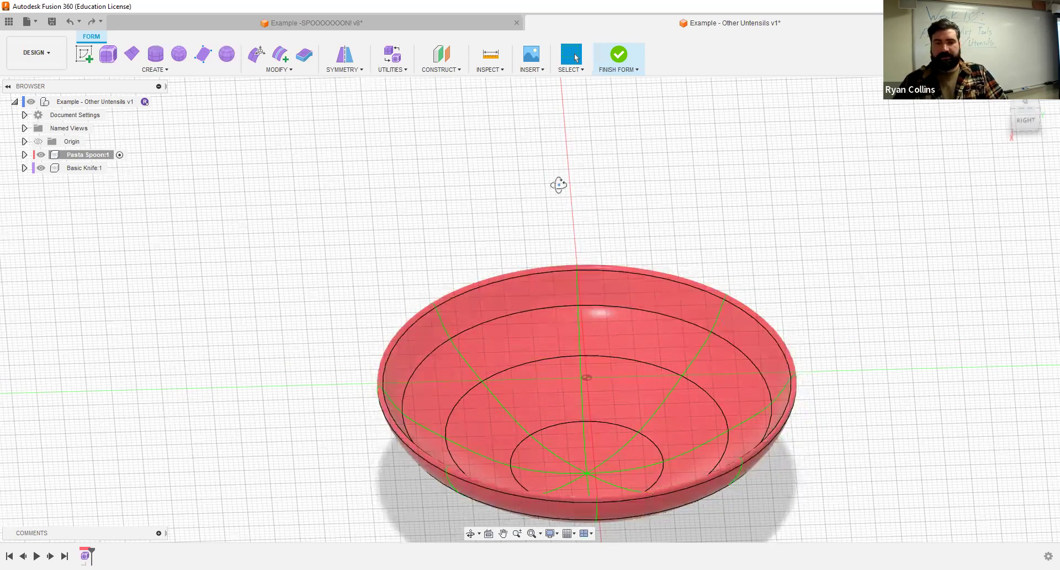
# - Try Insert Edge on the rim's short edge with the insertion side set to Single, and undo it
pyautogui.click(279, 54)
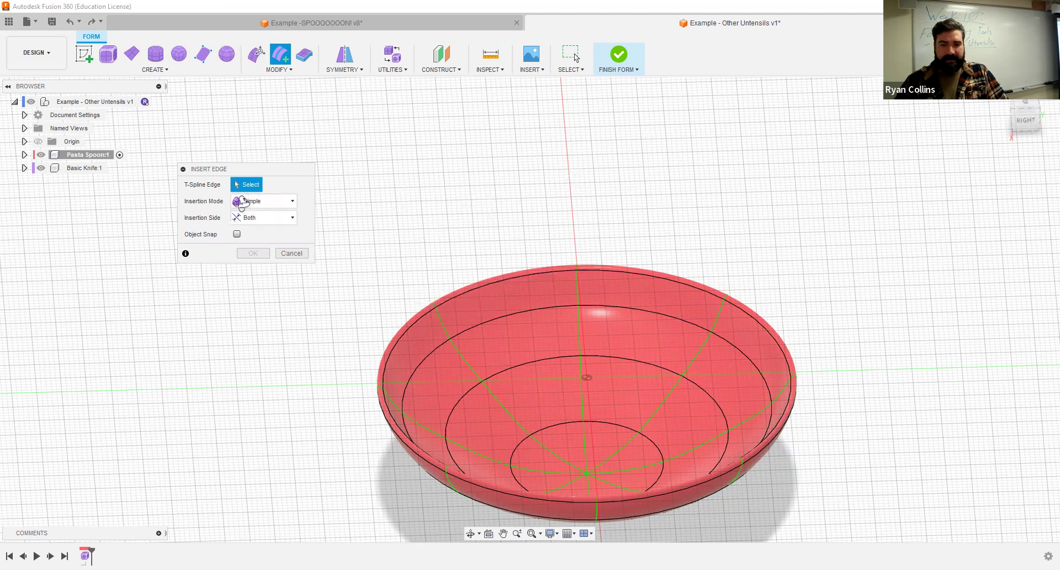
pyautogui.click(268, 218)
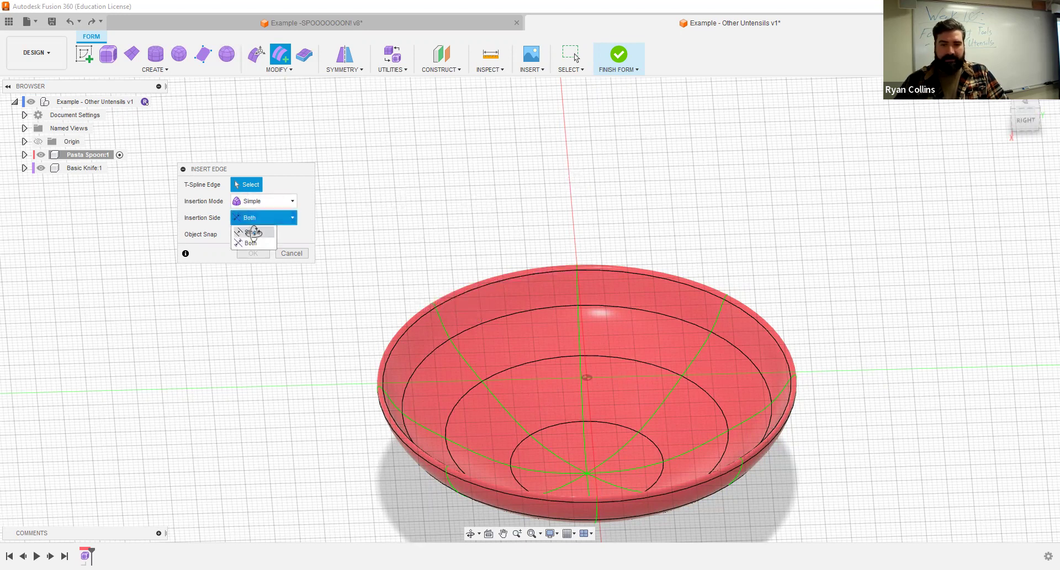
pyautogui.click(254, 232)
pyautogui.click(576, 263)
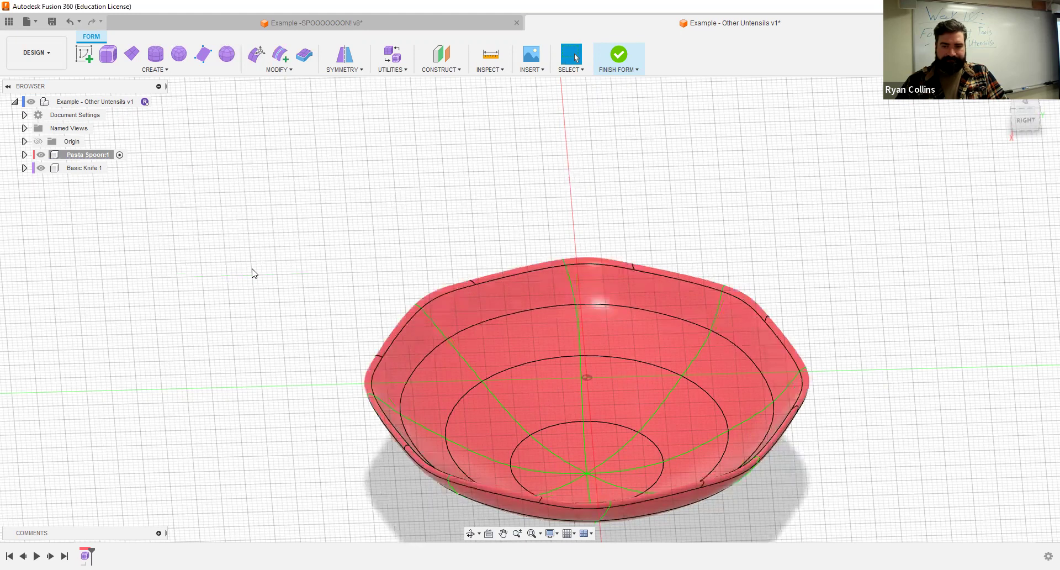
pyautogui.hotkey('ctrl', 'z')
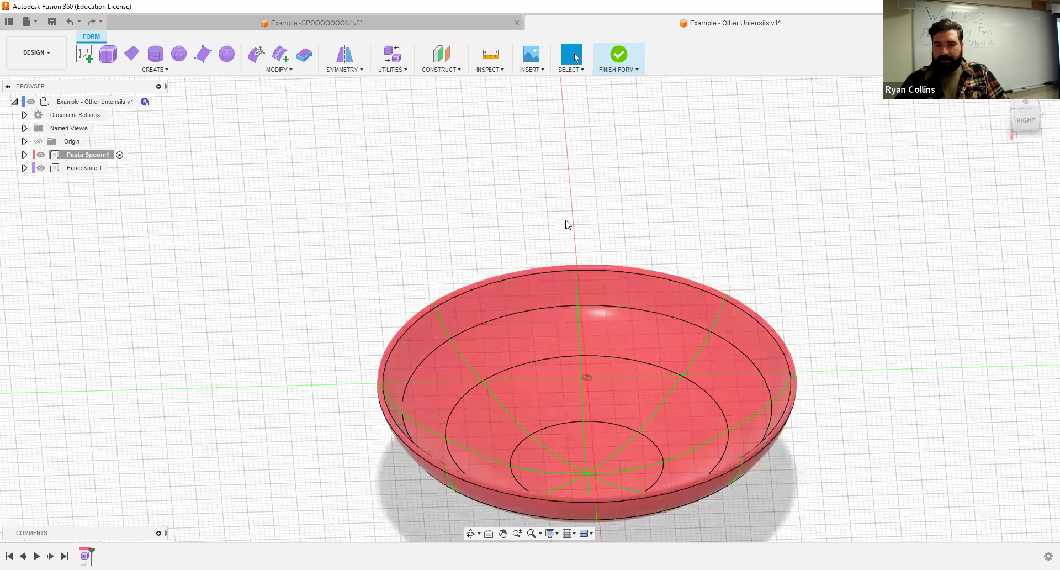
# - Insert a Simple, Single-side edge from the short edge crossing the rim's thickness, at insert location 0.5
pyautogui.rightClick(448, 208)
pyautogui.click(452, 173)
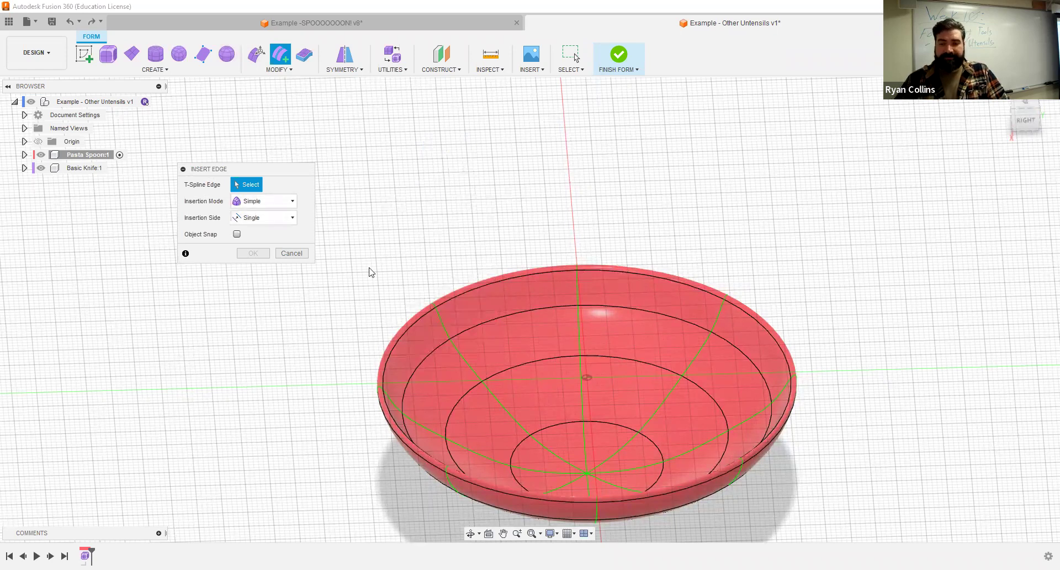
pyautogui.click(431, 302)
pyautogui.click(270, 236)
pyautogui.write('.5')
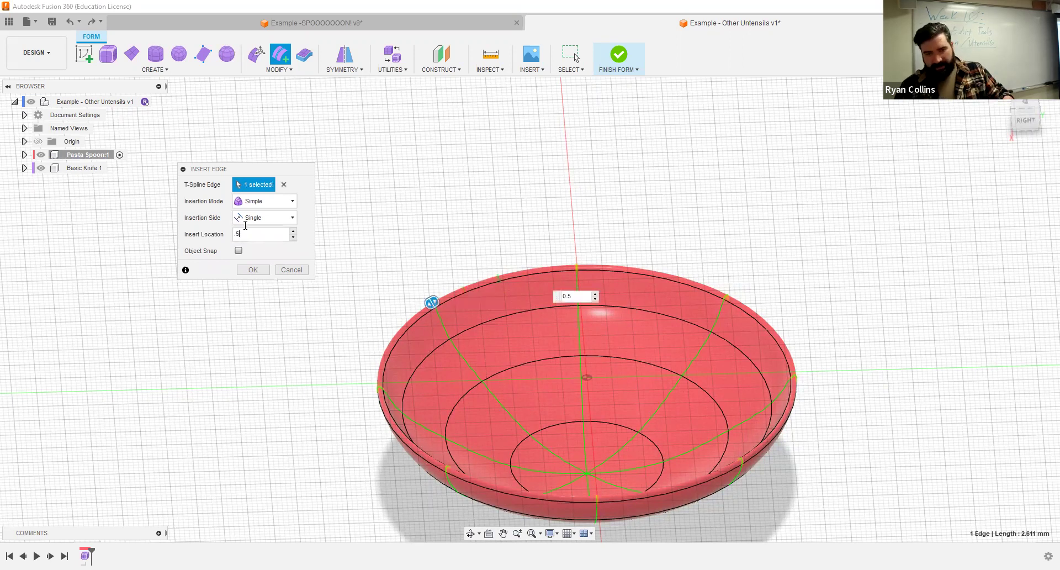
pyautogui.click(257, 270)
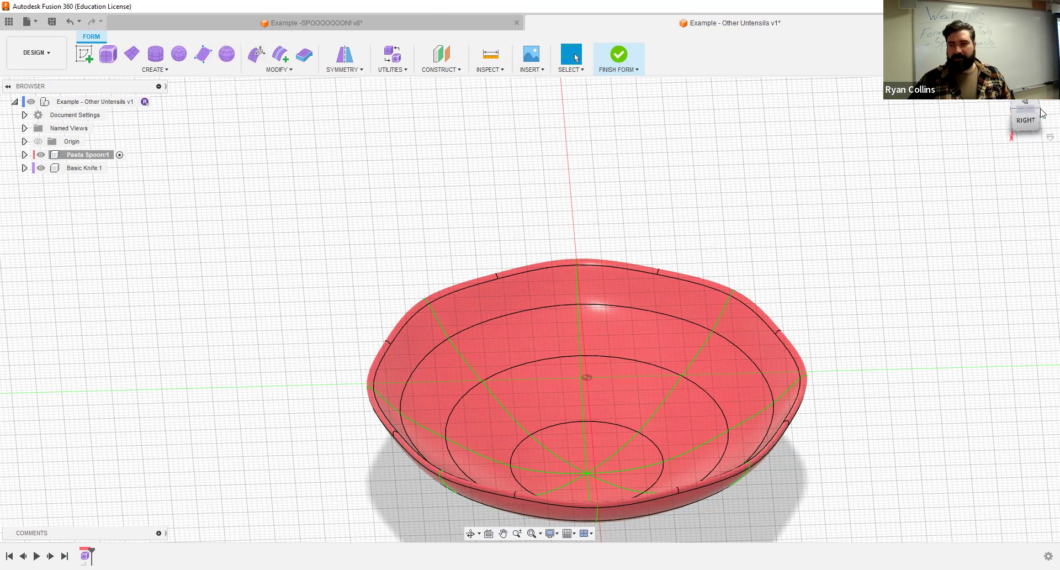
# - Edit the form with the face filter and raise one narrow rim face to pull up eight symmetric prongs
pyautogui.click(1030, 124)
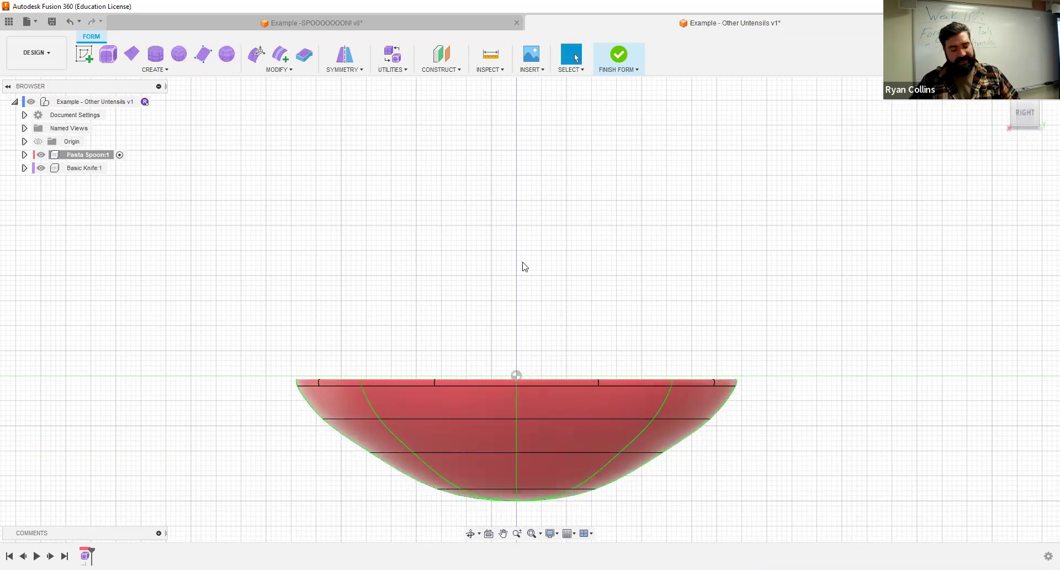
pyautogui.keyDown('shift'); pyautogui.moveTo(518, 243); pyautogui.dragTo(577, 161, button='middle'); pyautogui.keyUp('shift')
pyautogui.click(258, 56)
pyautogui.click(257, 56)
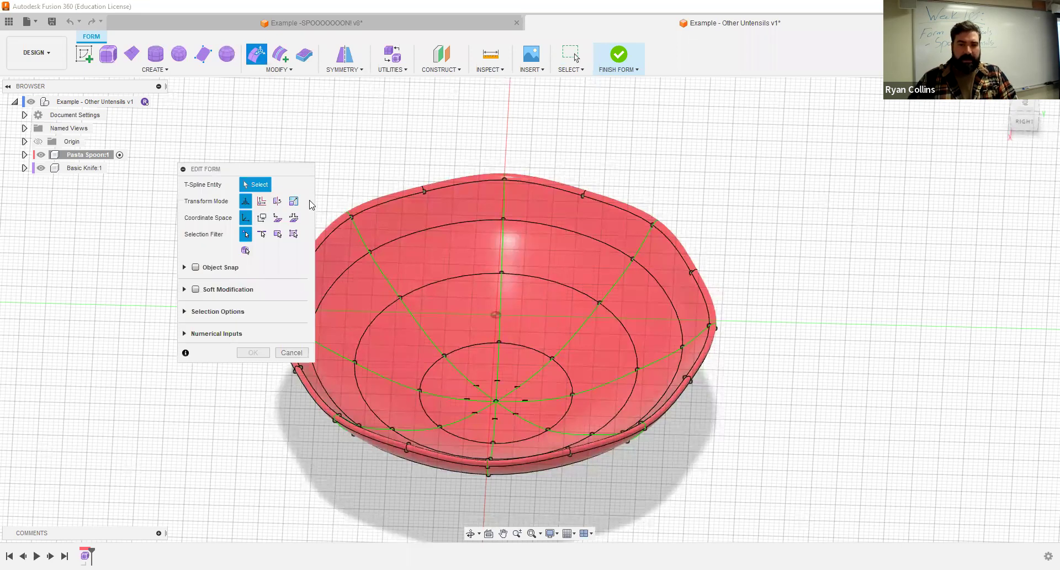
pyautogui.click(278, 234)
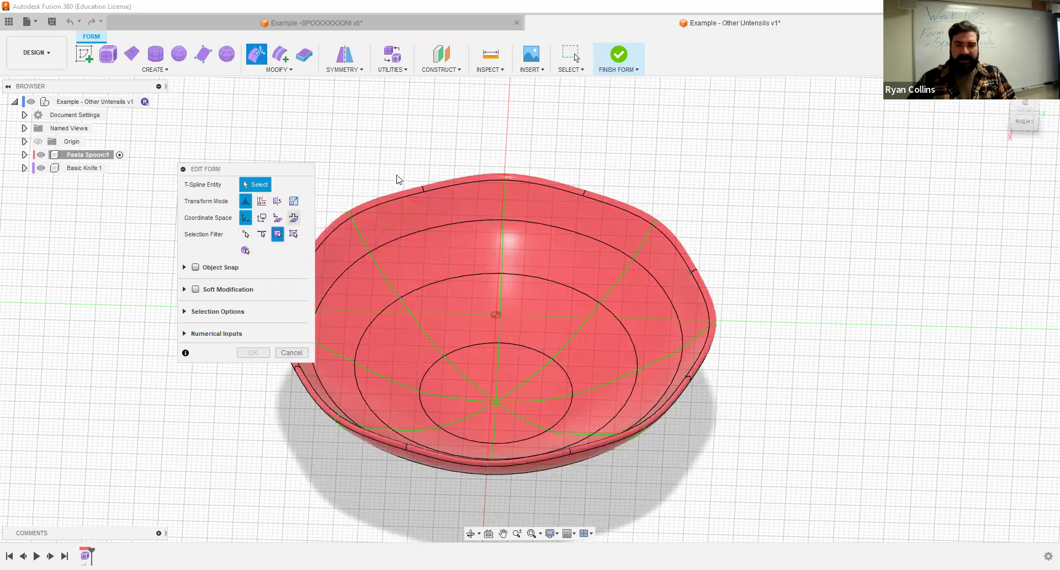
pyautogui.click(463, 163)
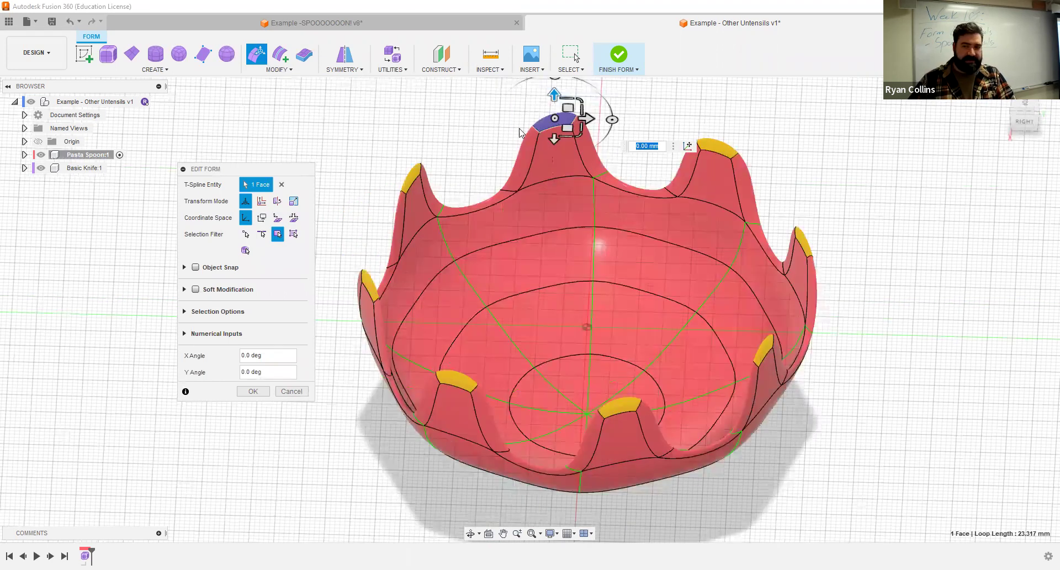
pyautogui.keyDown('shift'); pyautogui.moveTo(524, 211); pyautogui.dragTo(572, 218, button='middle'); pyautogui.keyUp('shift')
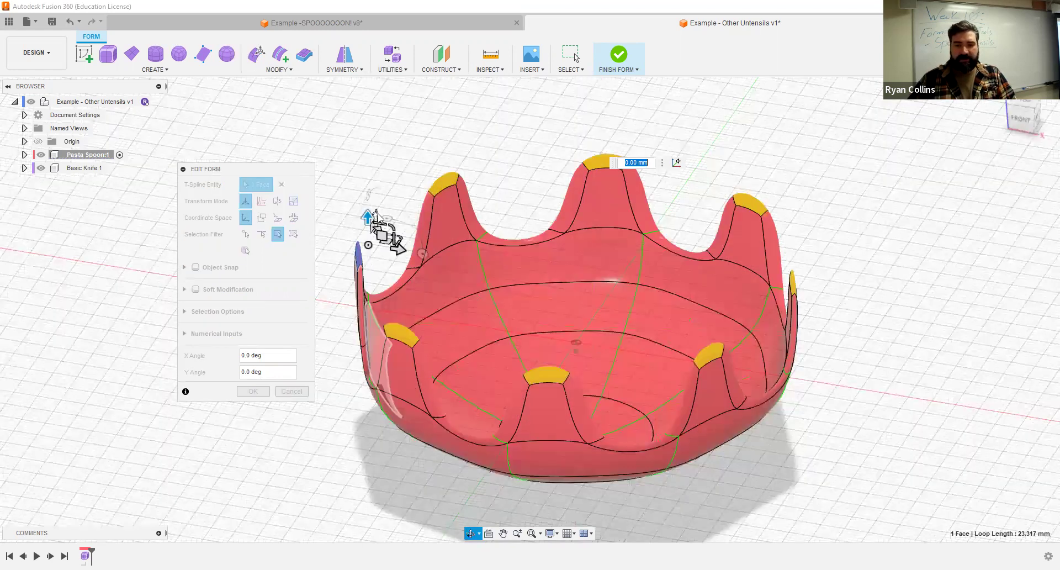
# - Scale the prong's tip face down to about 0.31 and raise it further to make tall, narrow prongs
pyautogui.scroll(5, 365, 262)
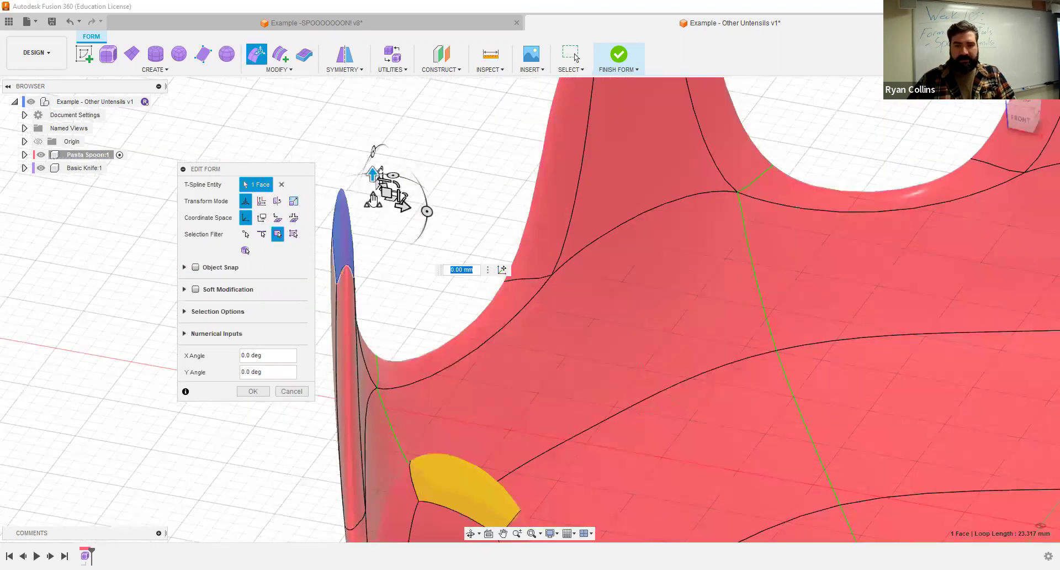
pyautogui.moveTo(376, 214); pyautogui.dragTo(390, 273)
pyautogui.keyDown('shift'); pyautogui.moveTo(410, 287); pyautogui.dragTo(340, 272, button='middle'); pyautogui.keyUp('shift')
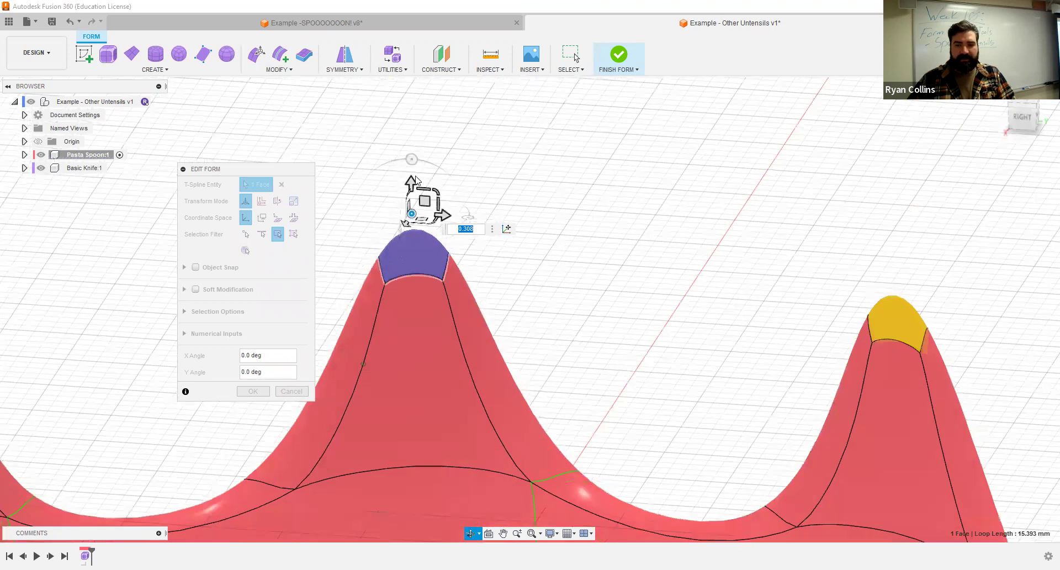
pyautogui.moveTo(413, 176); pyautogui.dragTo(415, 162)
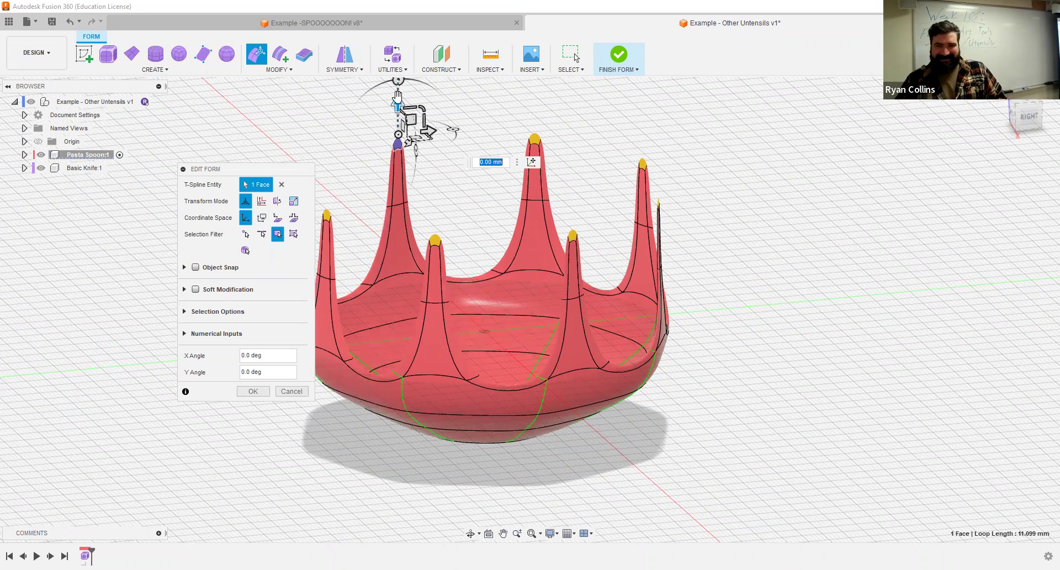
# - Lower the prong tips by 6 mm and finish editing the form
pyautogui.write('-6')
pyautogui.press('Return')
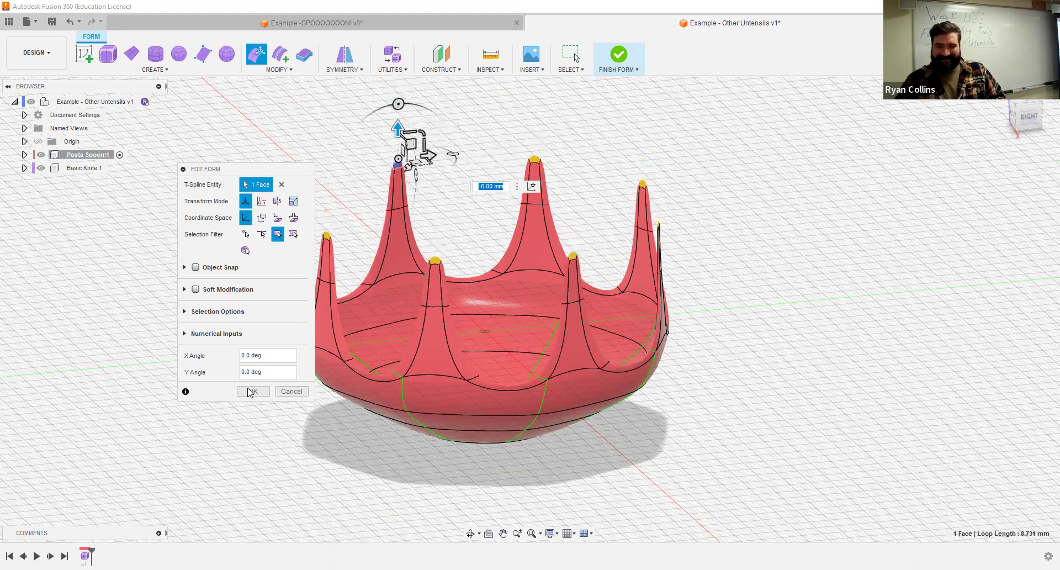
pyautogui.click(252, 391)
# - Clear the symmetry from the pronged bowl body
pyautogui.keyDown('shift'); pyautogui.moveTo(712, 282); pyautogui.dragTo(735, 228, button='middle'); pyautogui.keyUp('shift')
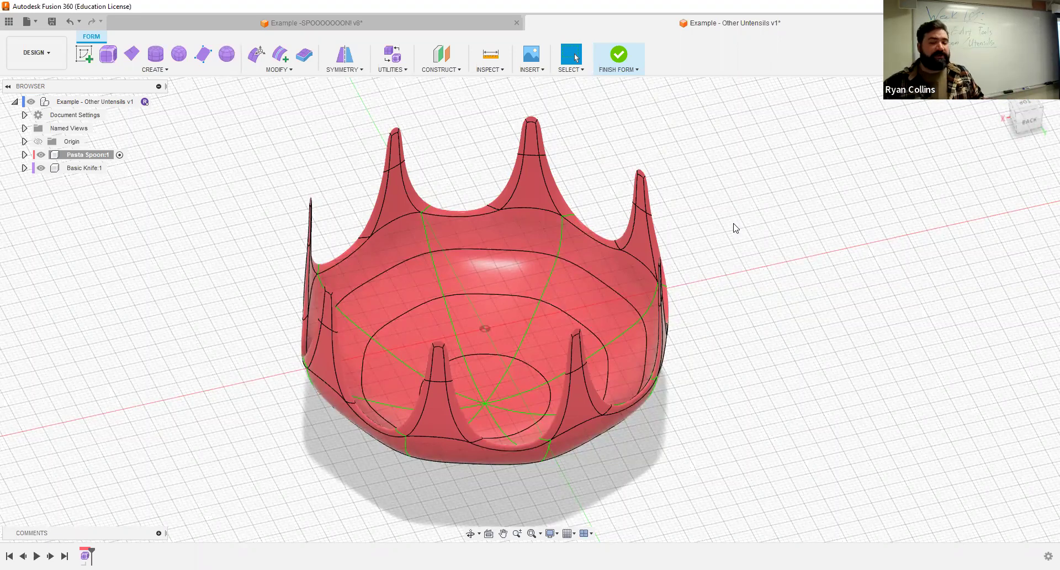
pyautogui.click(1021, 108)
pyautogui.moveTo(751, 140); pyautogui.dragTo(593, 226, button='middle')
pyautogui.click(345, 70)
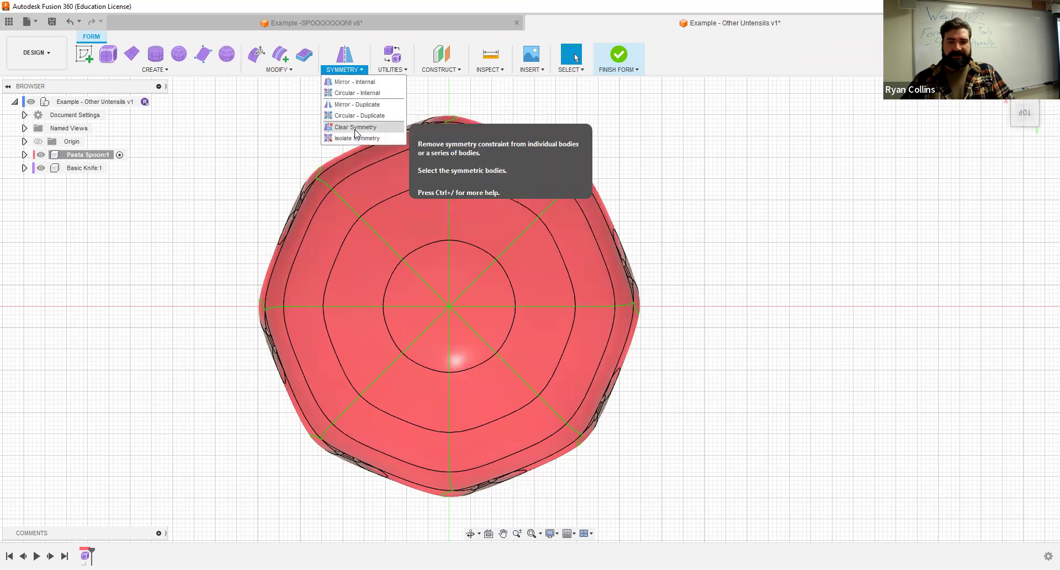
pyautogui.click(395, 181)
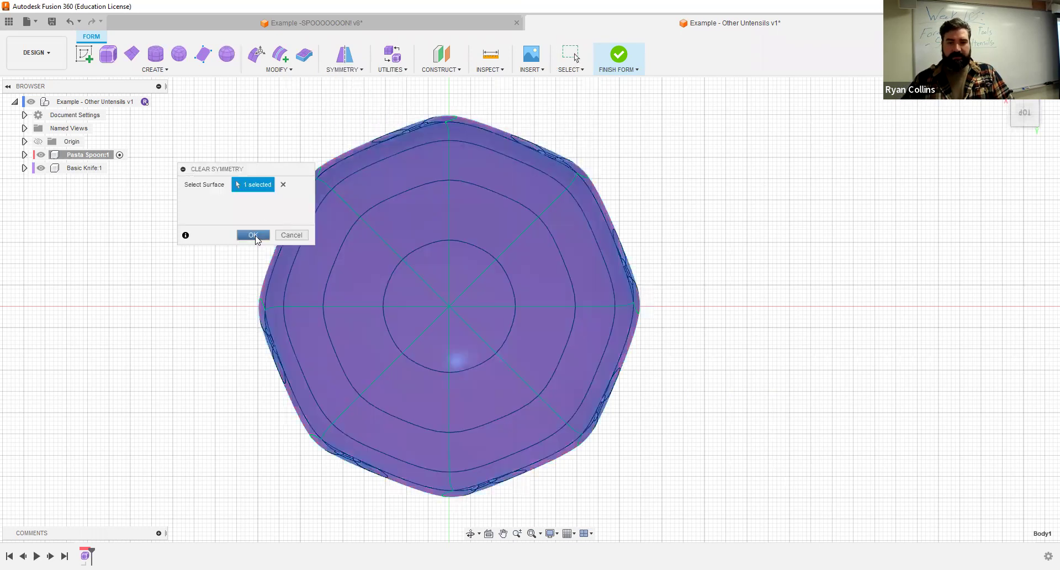
pyautogui.click(253, 235)
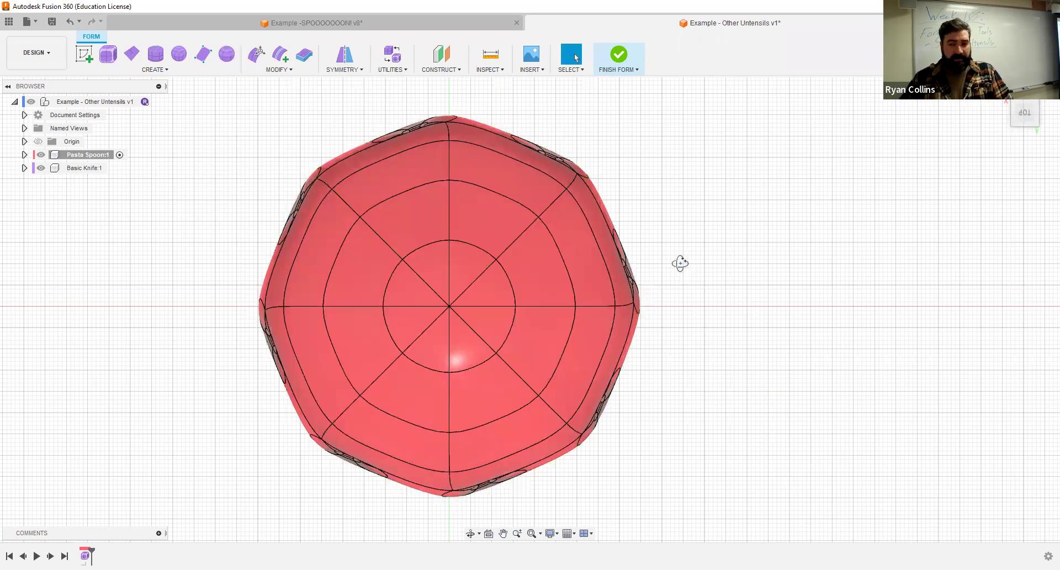
pyautogui.keyDown('shift'); pyautogui.moveTo(672, 225); pyautogui.dragTo(694, 247, button='middle'); pyautogui.keyUp('shift')
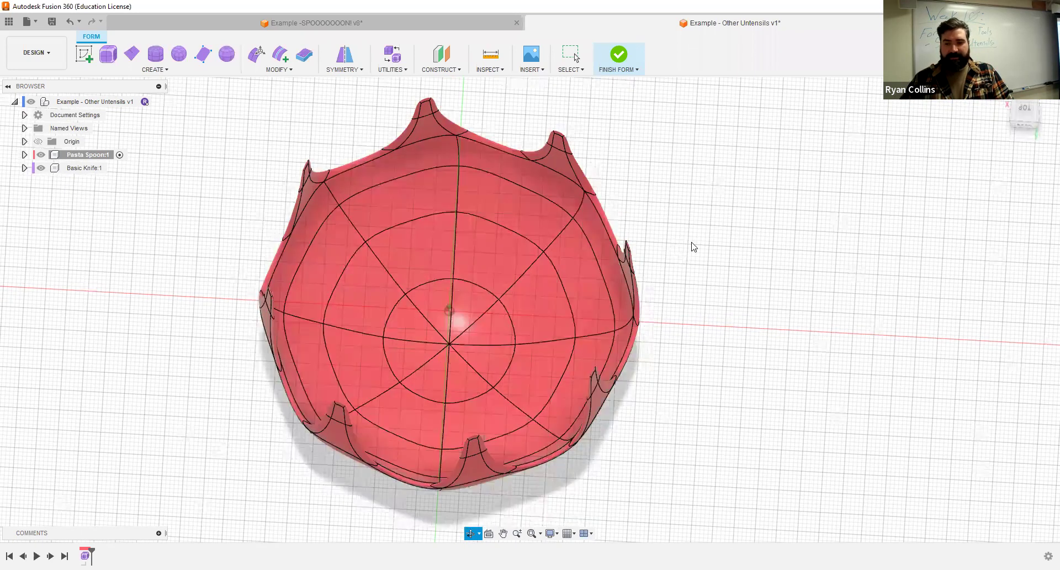
pyautogui.click(1021, 118)
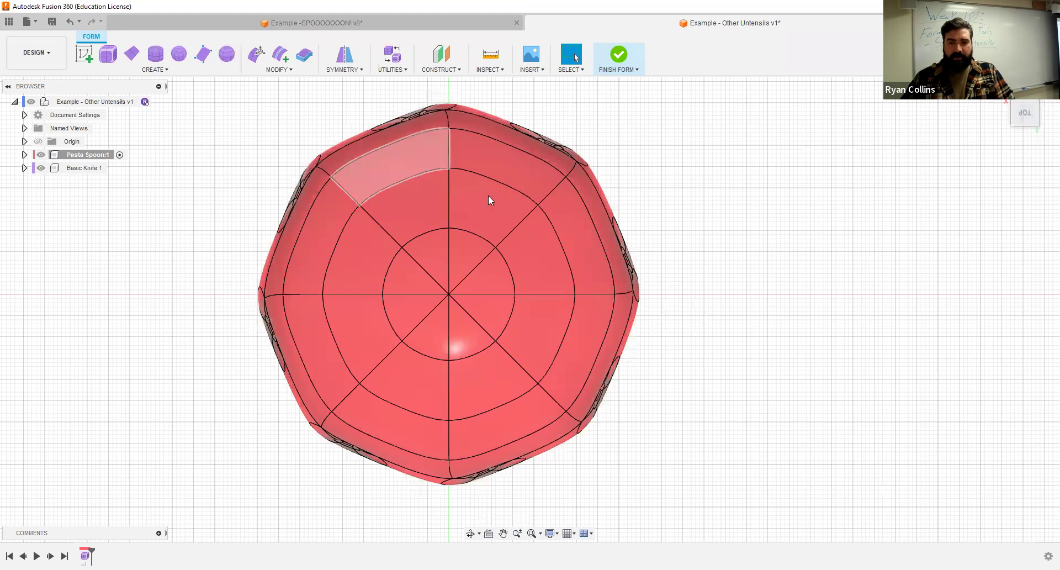
pyautogui.click(263, 61)
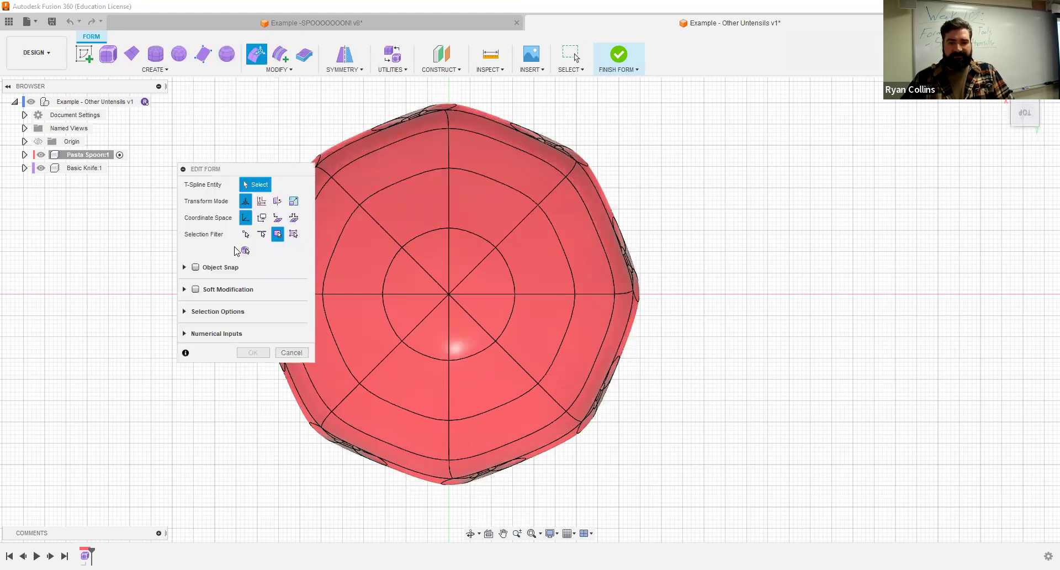
pyautogui.moveTo(404, 270); pyautogui.dragTo(477, 297, button='middle')
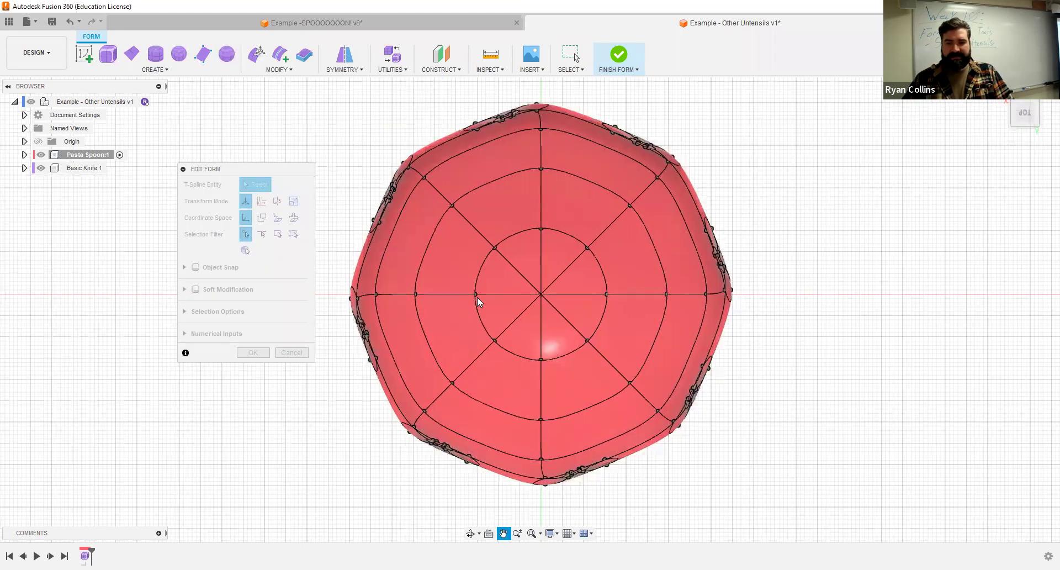
pyautogui.scroll(-2, 480, 255)
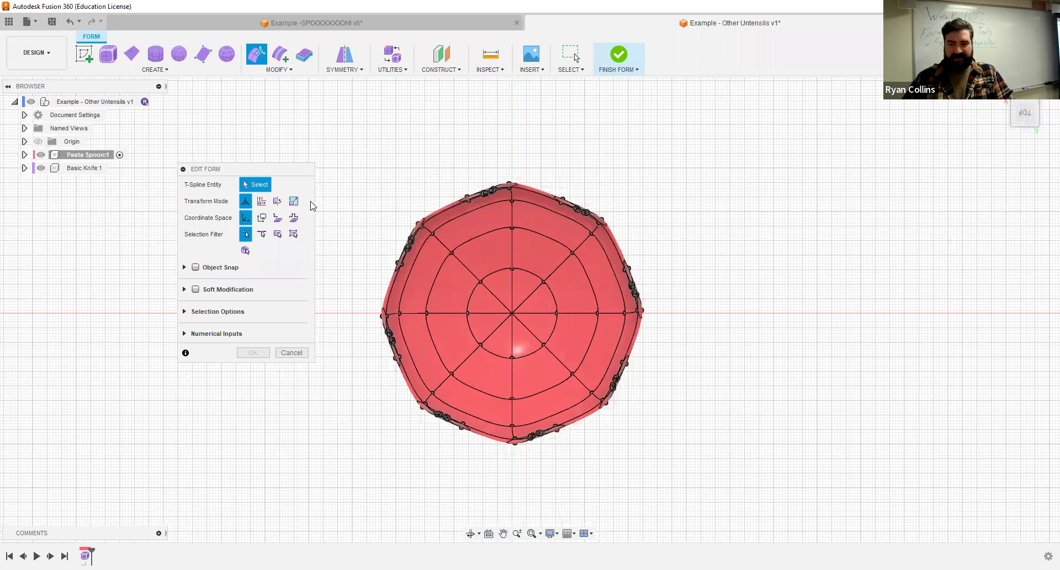
pyautogui.click(261, 235)
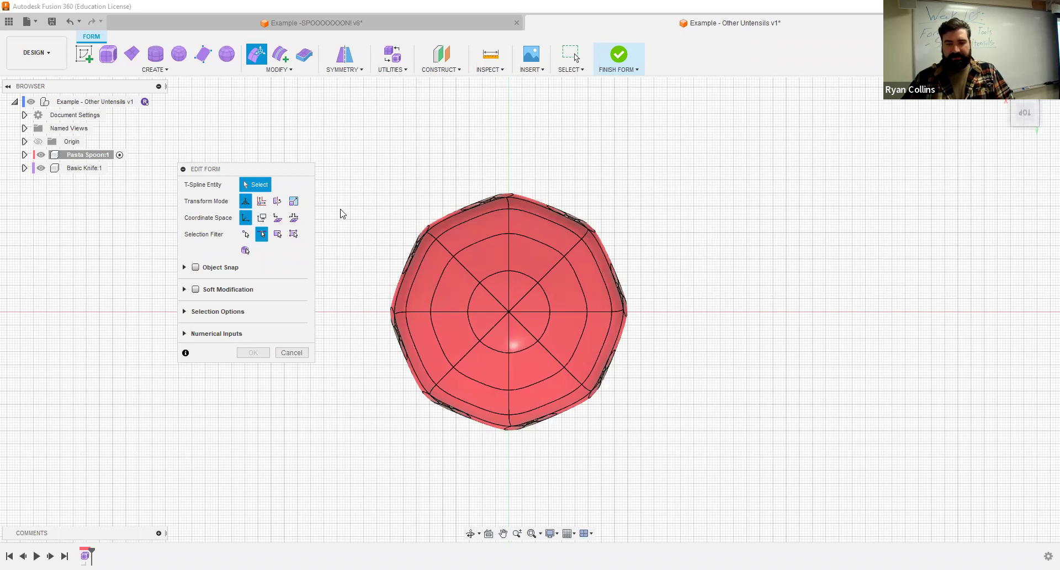
pyautogui.moveTo(338, 207); pyautogui.dragTo(698, 309)
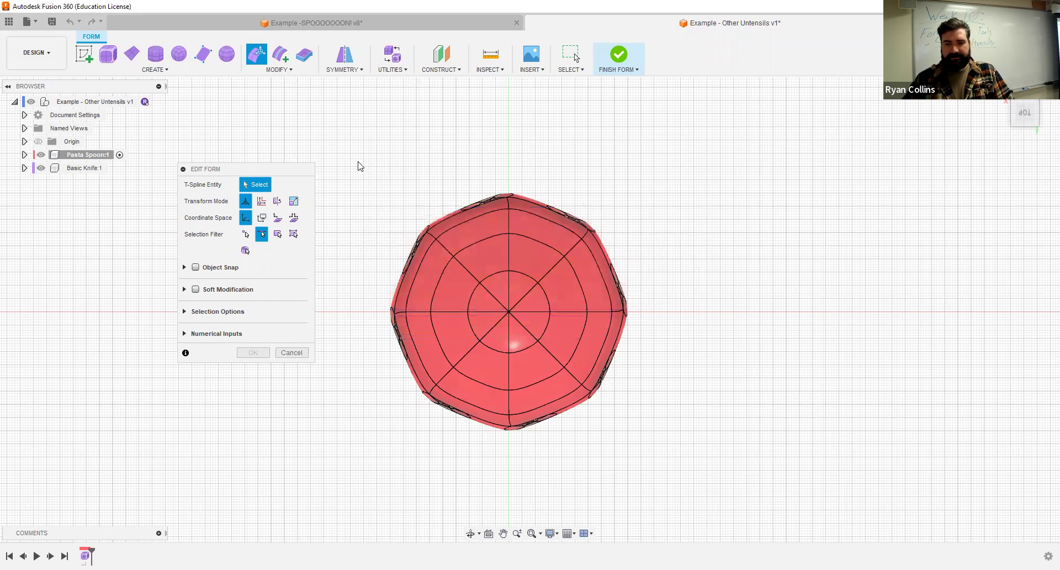
pyautogui.moveTo(672, 167); pyautogui.dragTo(360, 309)
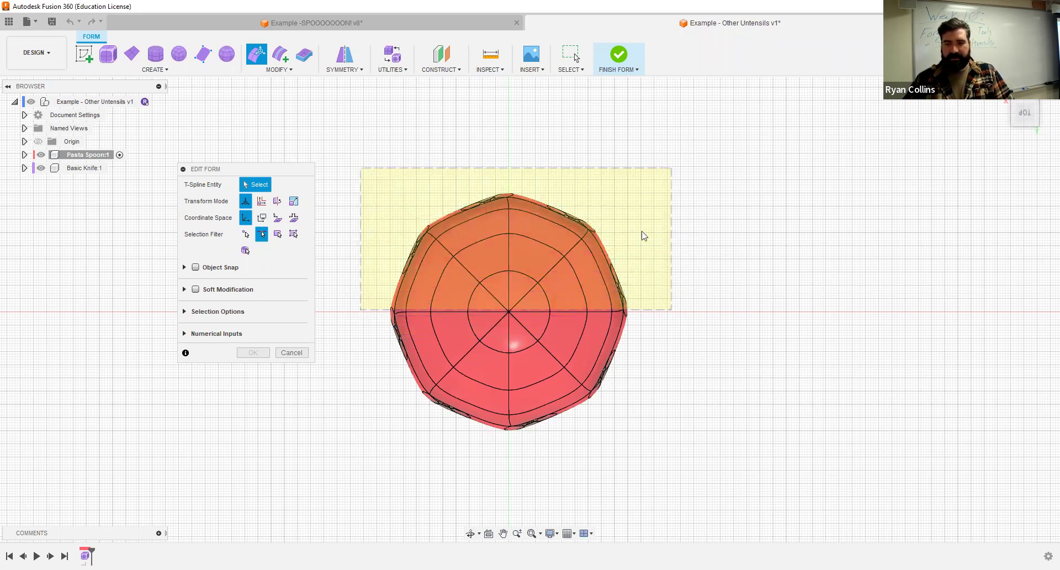
pyautogui.keyDown('shift'); pyautogui.moveTo(689, 251); pyautogui.dragTo(665, 237, button='middle'); pyautogui.keyUp('shift')
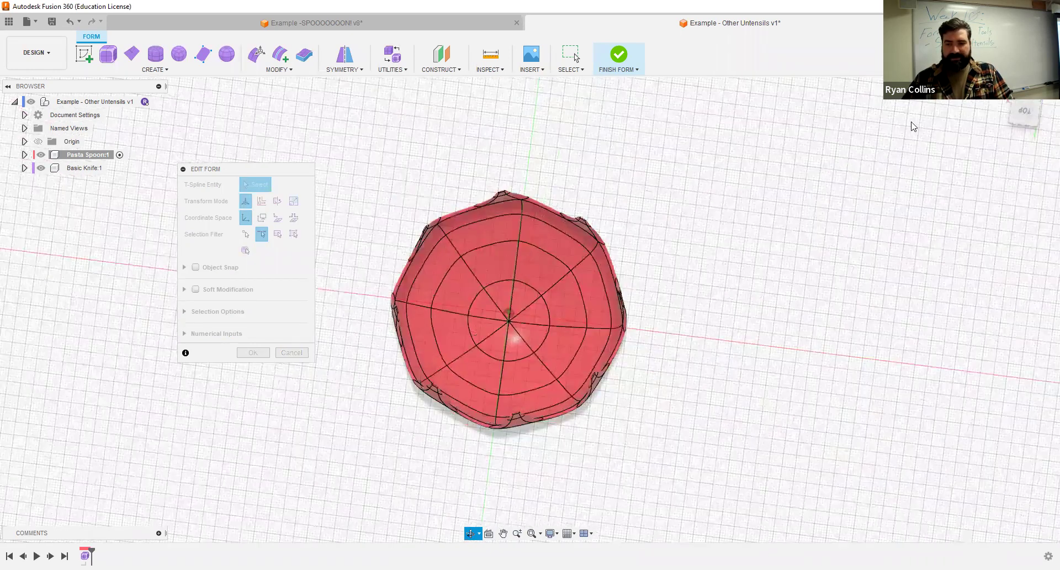
pyautogui.click(1022, 117)
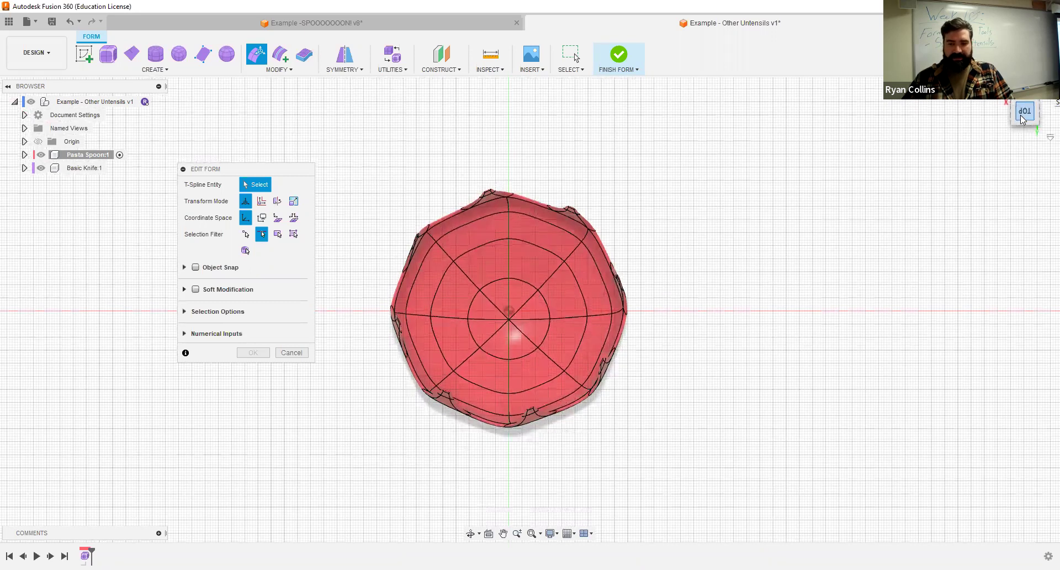
pyautogui.moveTo(748, 235); pyautogui.dragTo(744, 212, button='middle')
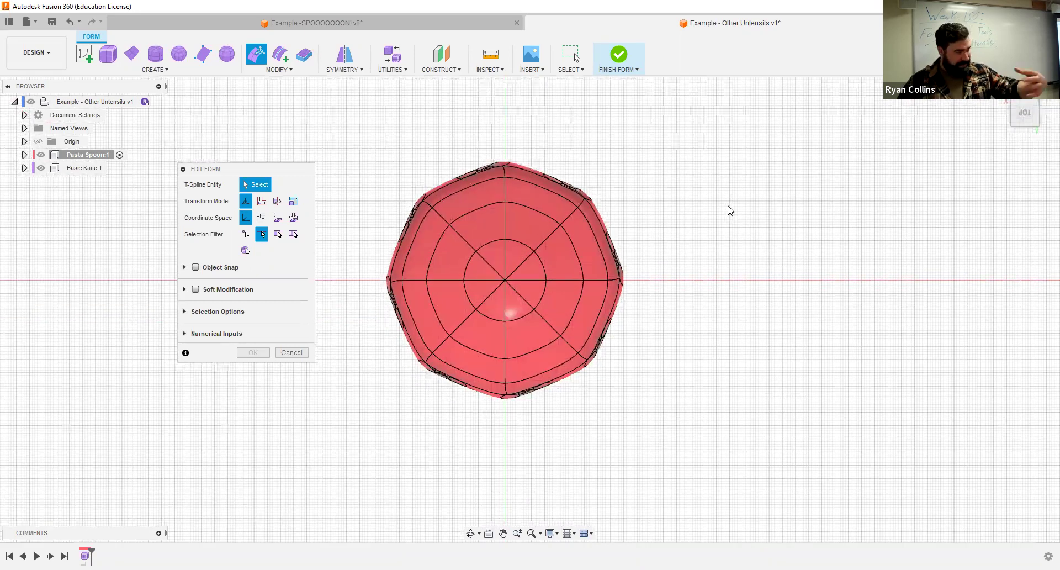
pyautogui.click(282, 352)
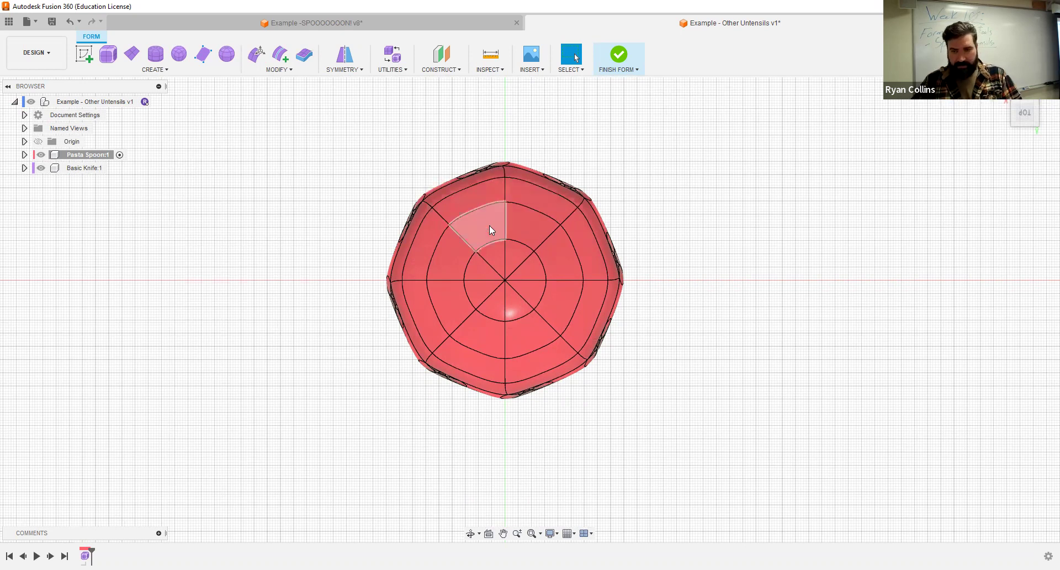
# - Rotate the whole pronged bowl body -25 degrees about the Z axis with Move/Copy
pyautogui.press('m')
pyautogui.click(499, 338)
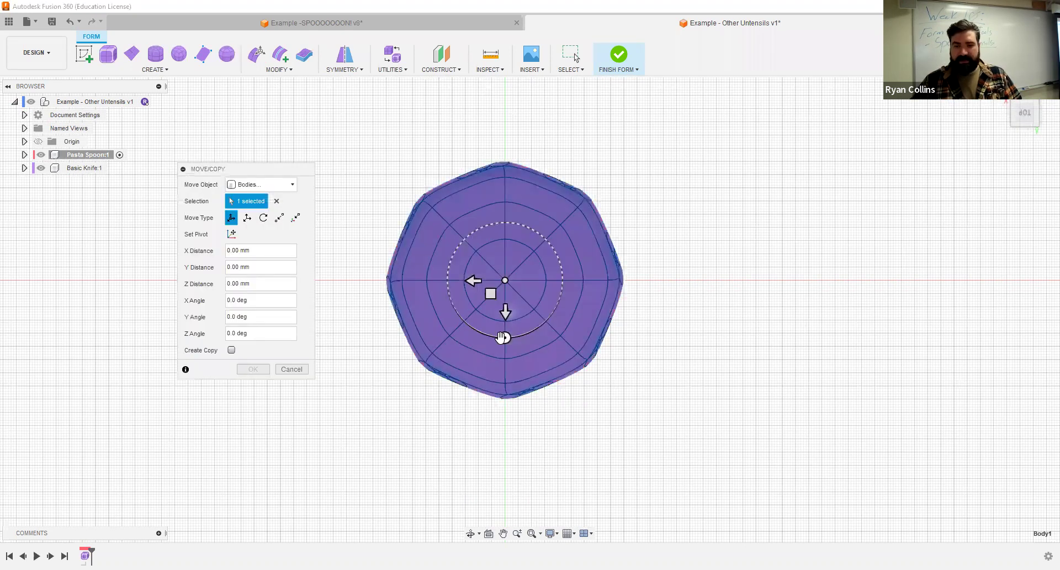
pyautogui.moveTo(499, 339); pyautogui.dragTo(478, 331)
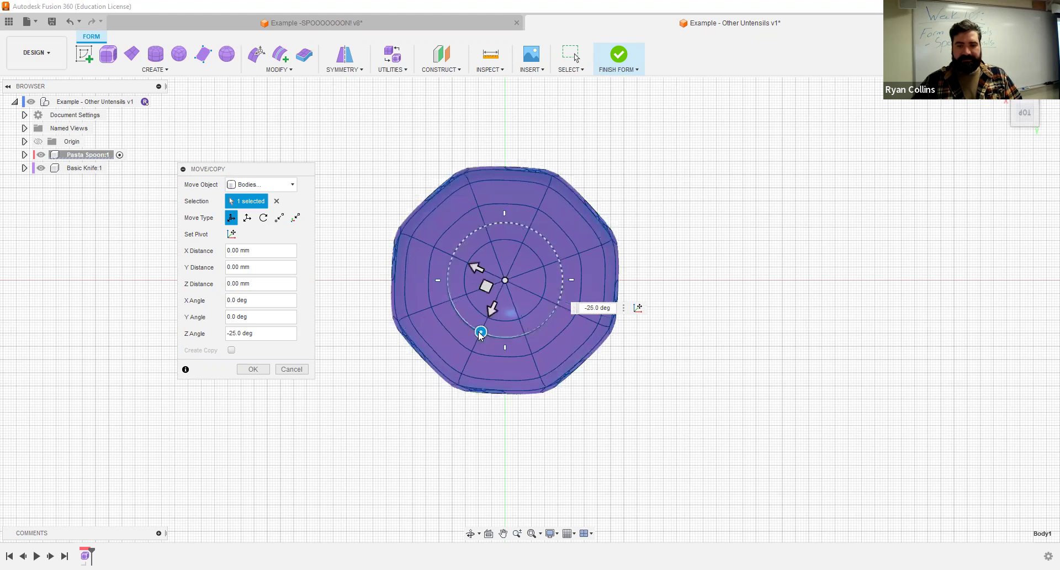
pyautogui.press('Return')
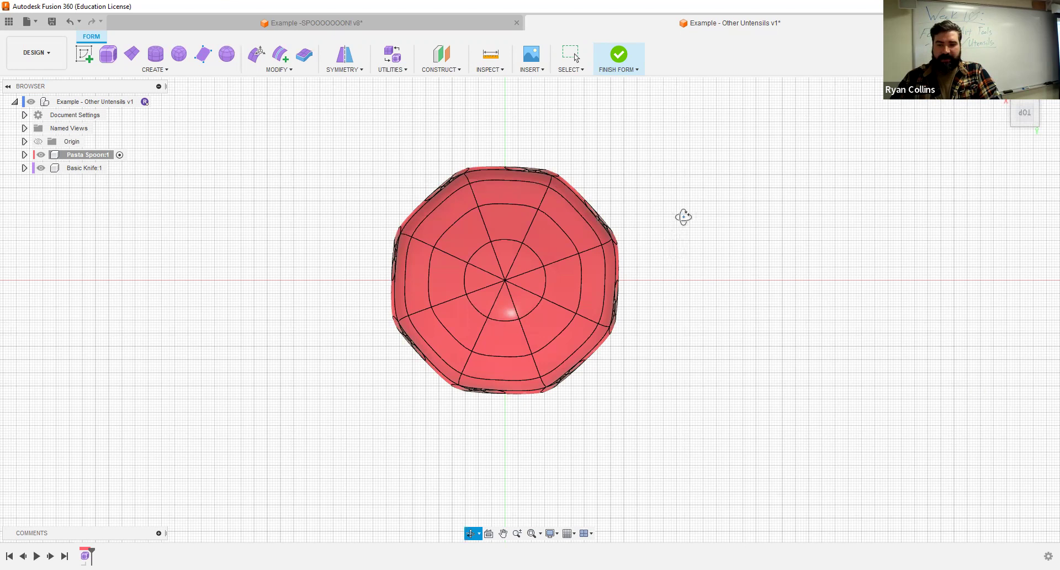
# - Edit the form with the vertex filter and move the vertices of one half outward to stretch the bowl into an elongated oval
pyautogui.keyDown('shift'); pyautogui.moveTo(674, 265); pyautogui.dragTo(966, 141, button='middle'); pyautogui.keyUp('shift')
pyautogui.click(1023, 125)
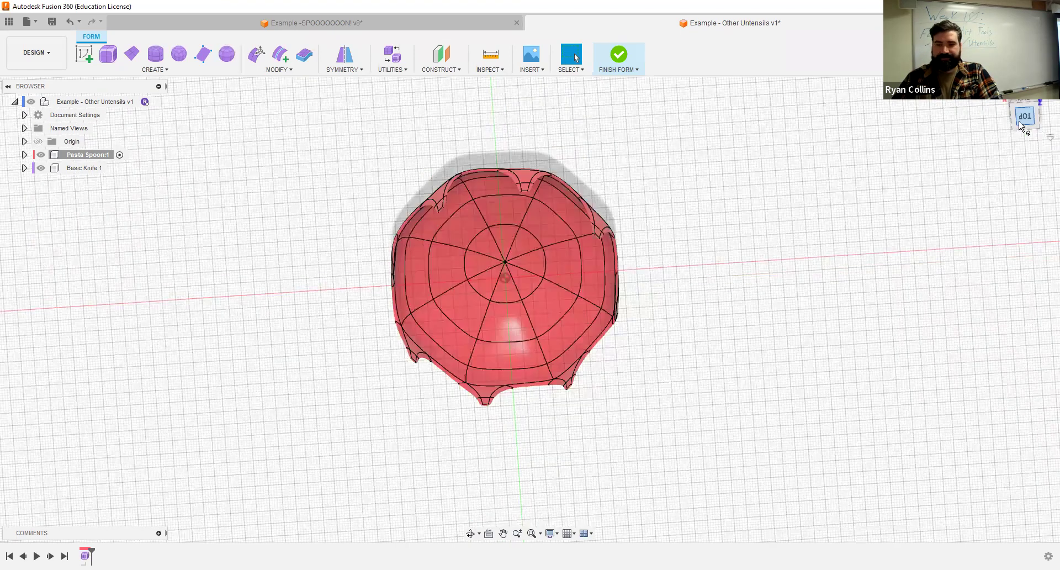
pyautogui.click(256, 53)
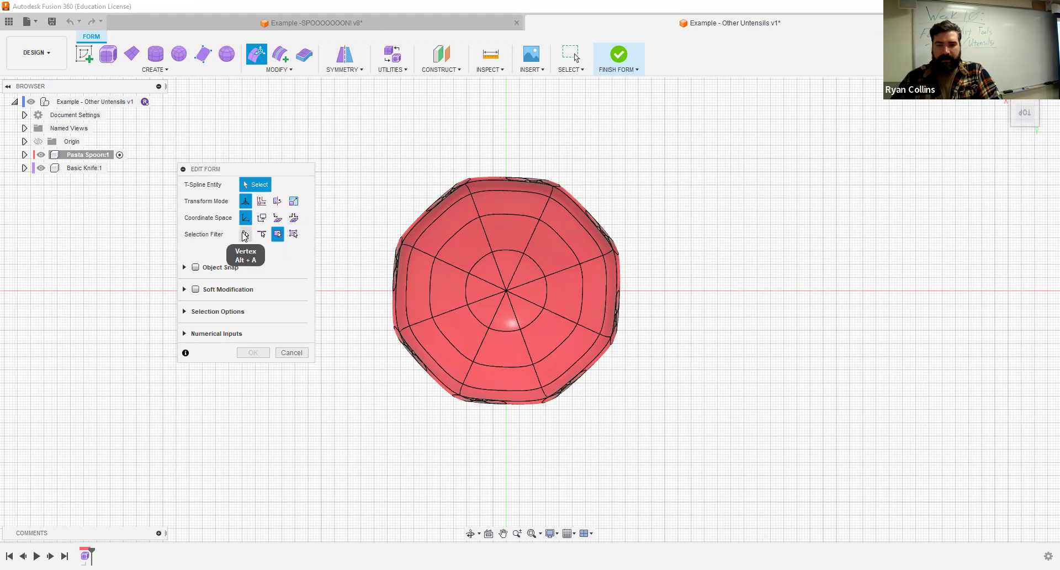
pyautogui.click(245, 235)
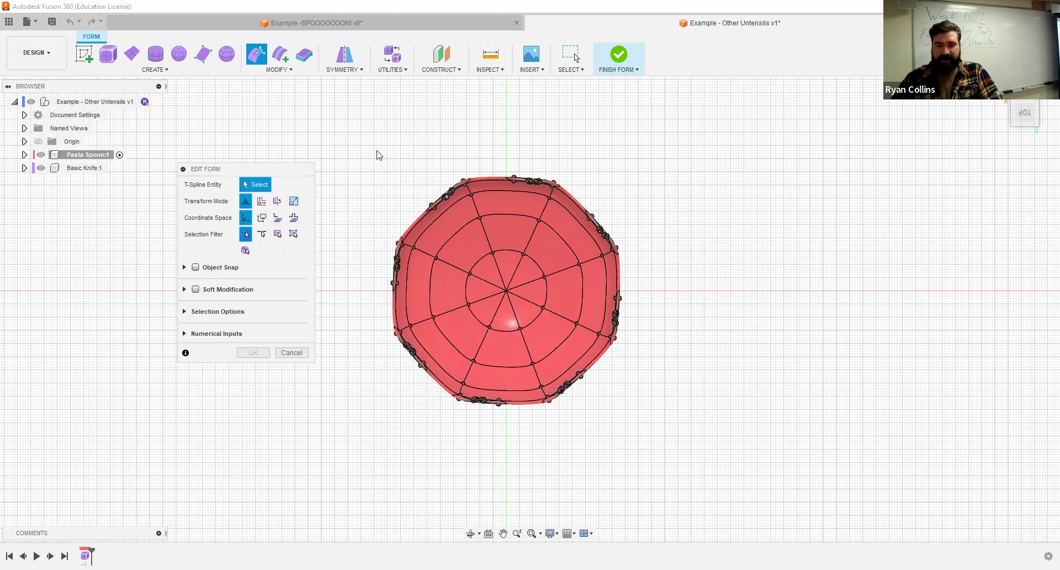
pyautogui.moveTo(580, 312); pyautogui.dragTo(658, 303)
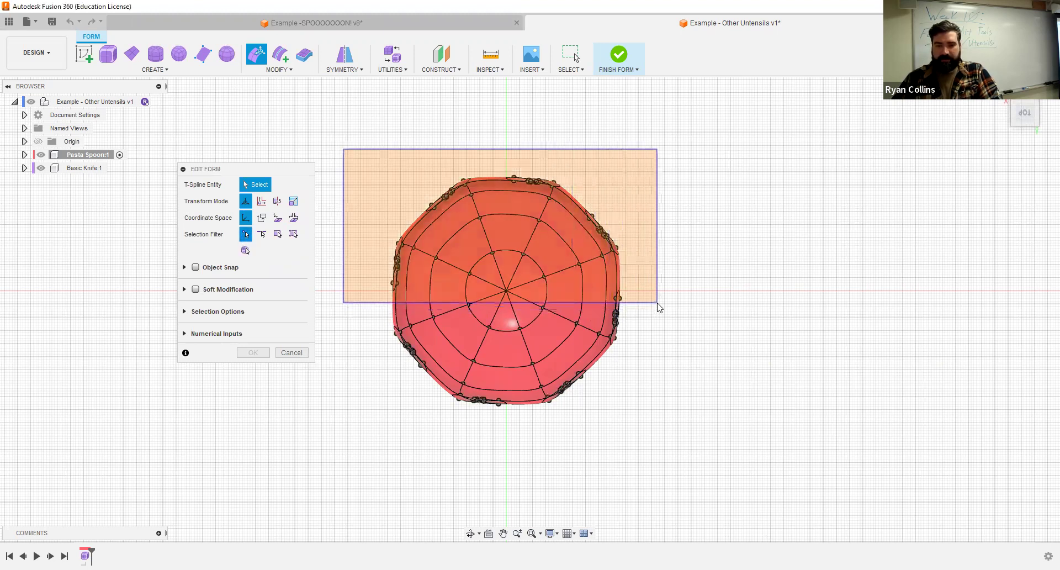
pyautogui.moveTo(580, 296); pyautogui.dragTo(570, 303)
pyautogui.moveTo(575, 188); pyautogui.dragTo(700, 270)
pyautogui.moveTo(502, 276); pyautogui.dragTo(511, 218)
pyautogui.keyDown('shift'); pyautogui.moveTo(694, 379); pyautogui.dragTo(688, 348, button='middle'); pyautogui.keyUp('shift')
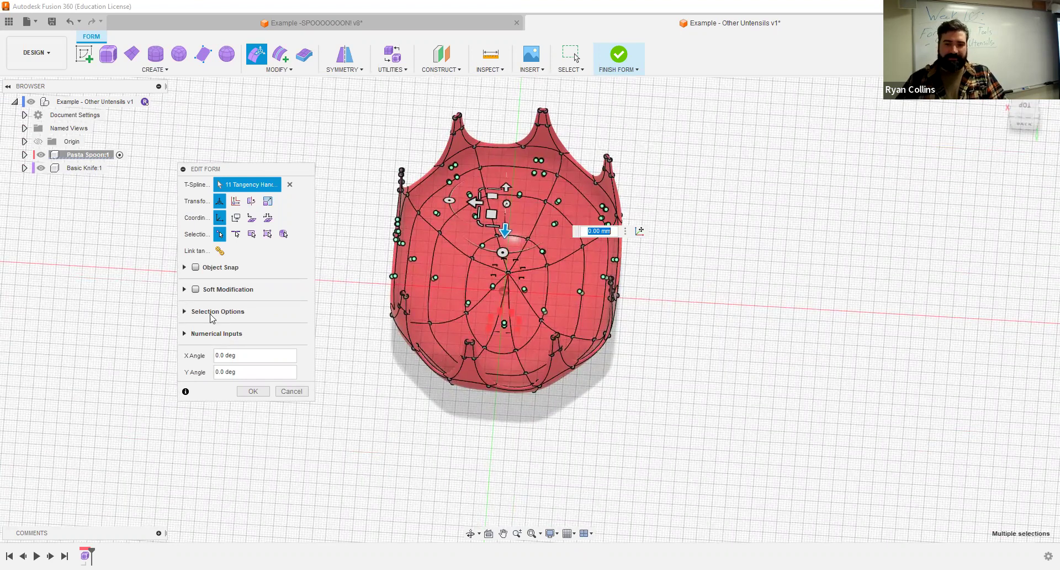
pyautogui.click(1028, 108)
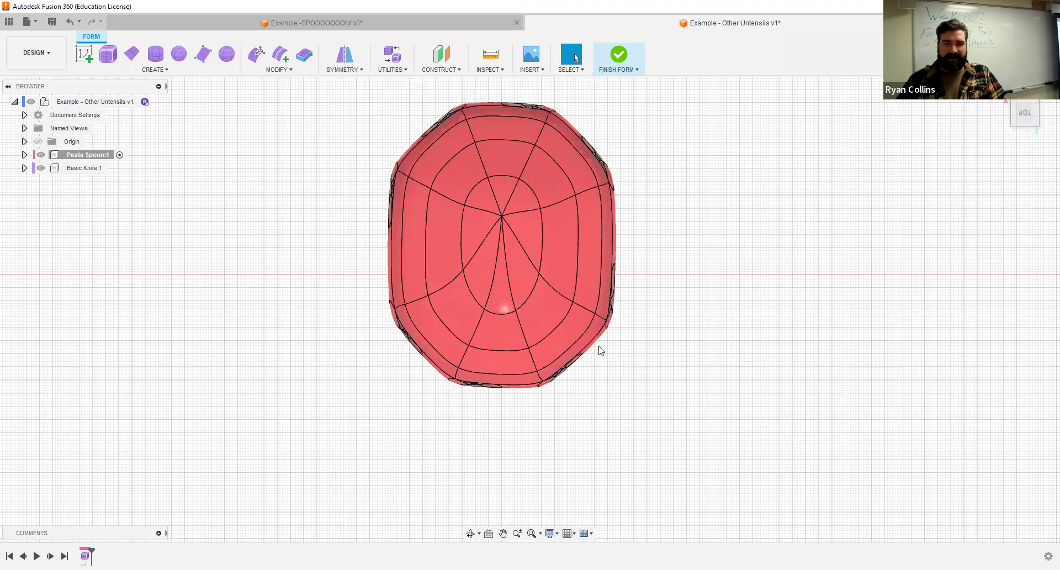
pyautogui.click(560, 330)
# - Try to pull a long handle out of the upper rim face at the bowl's end with the face filter
pyautogui.keyDown('shift'); pyautogui.moveTo(608, 338); pyautogui.dragTo(784, 331, button='middle'); pyautogui.keyUp('shift')
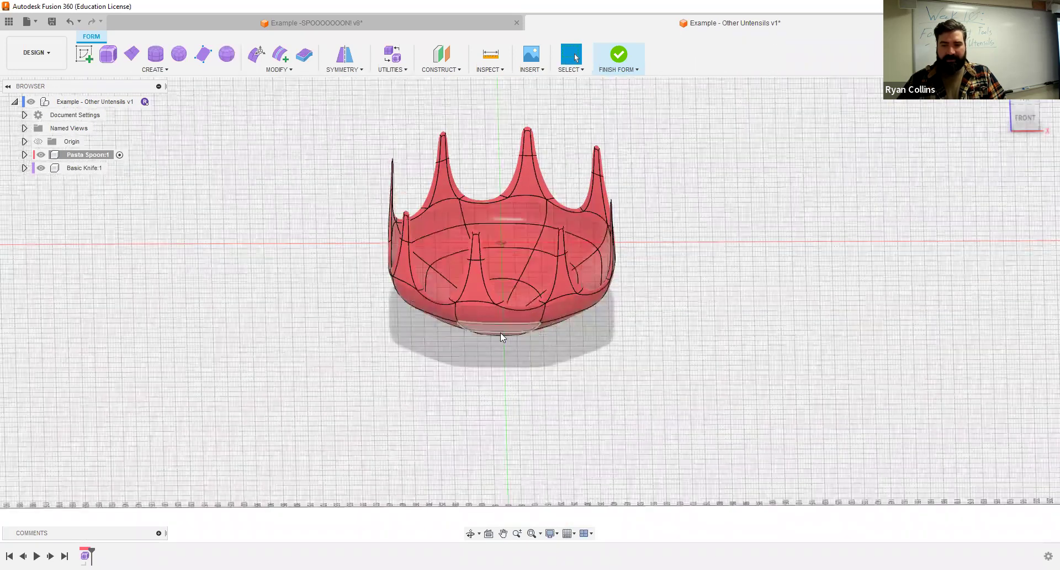
pyautogui.click(256, 55)
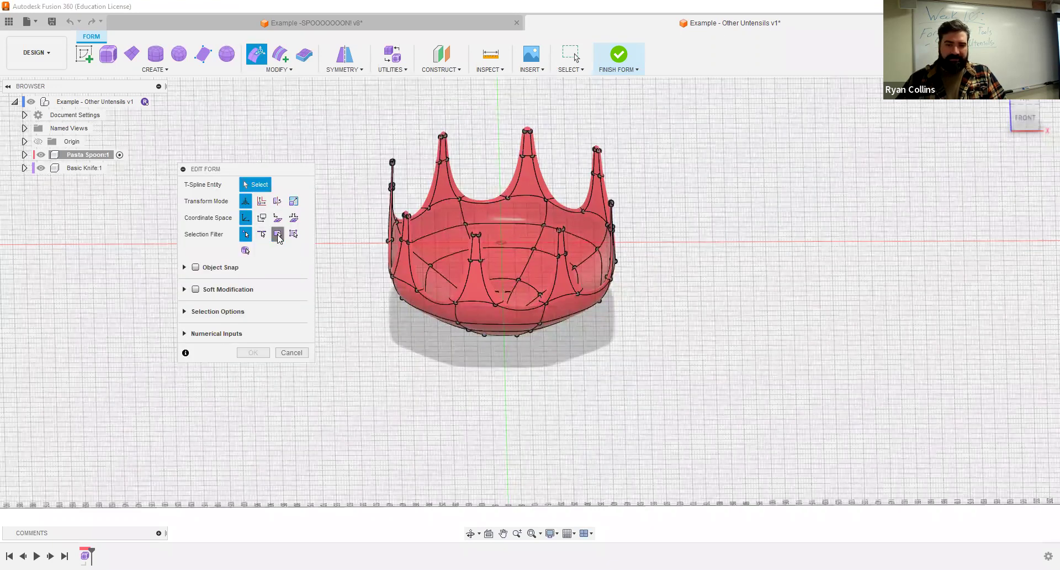
pyautogui.click(277, 234)
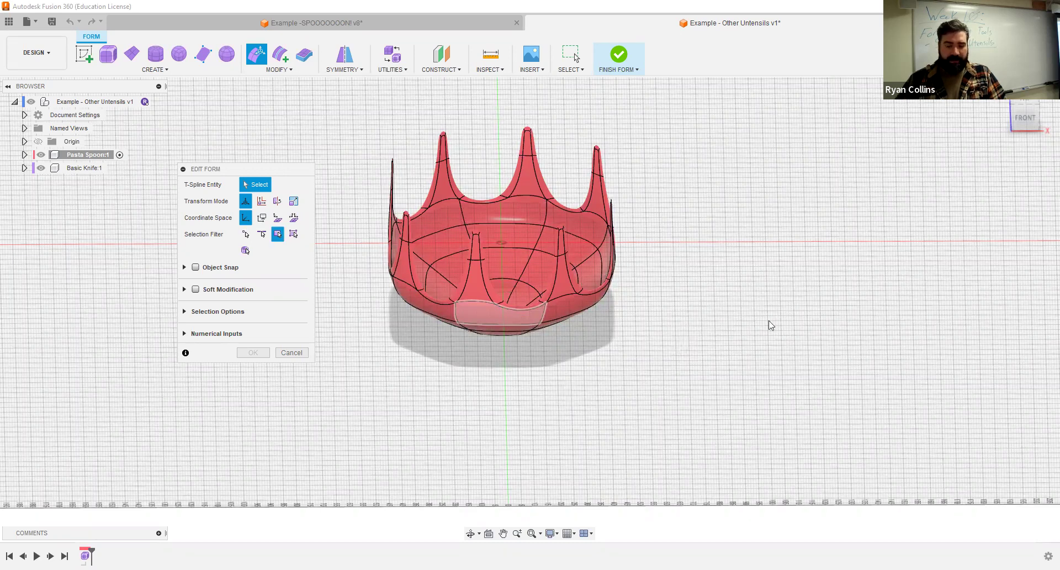
pyautogui.click(632, 195)
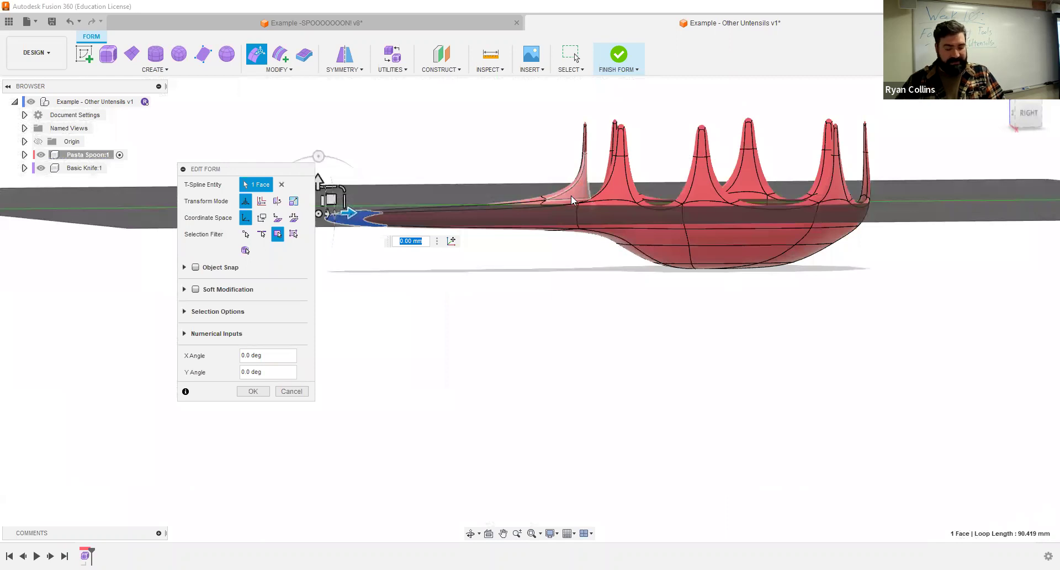
pyautogui.click(570, 196)
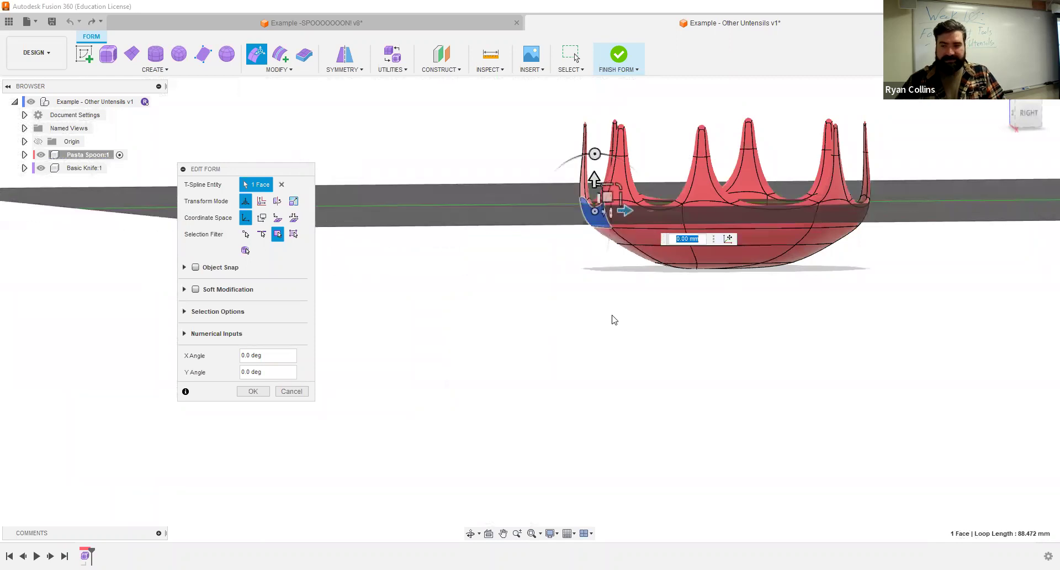
# - Try to form the handle by pulling out the lower face at the bowl's end, discarding the edit
pyautogui.click(609, 249)
pyautogui.click(626, 254)
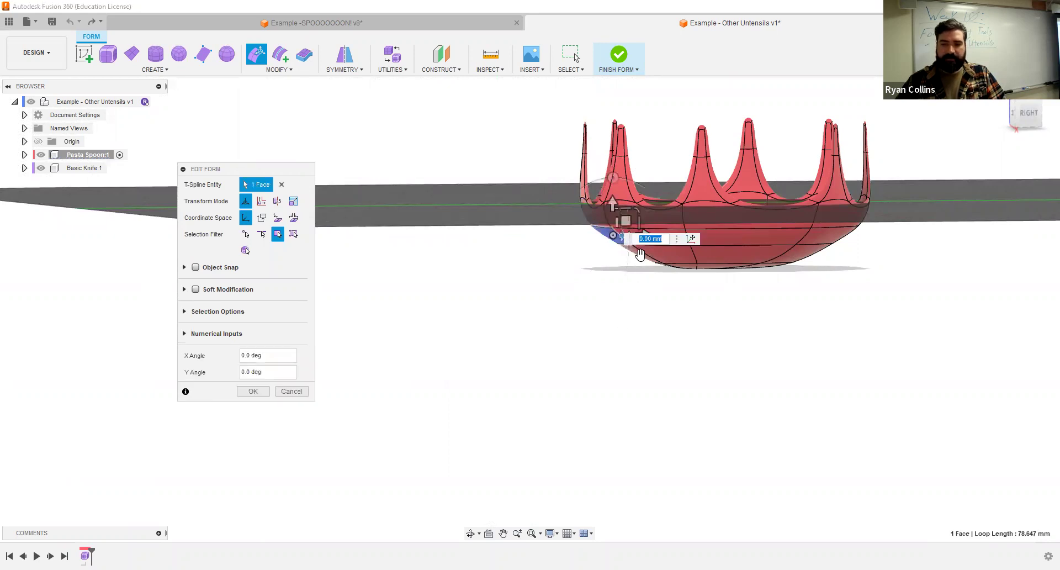
pyautogui.keyDown('shift'); pyautogui.moveTo(623, 325); pyautogui.dragTo(474, 211, button='middle'); pyautogui.keyUp('shift')
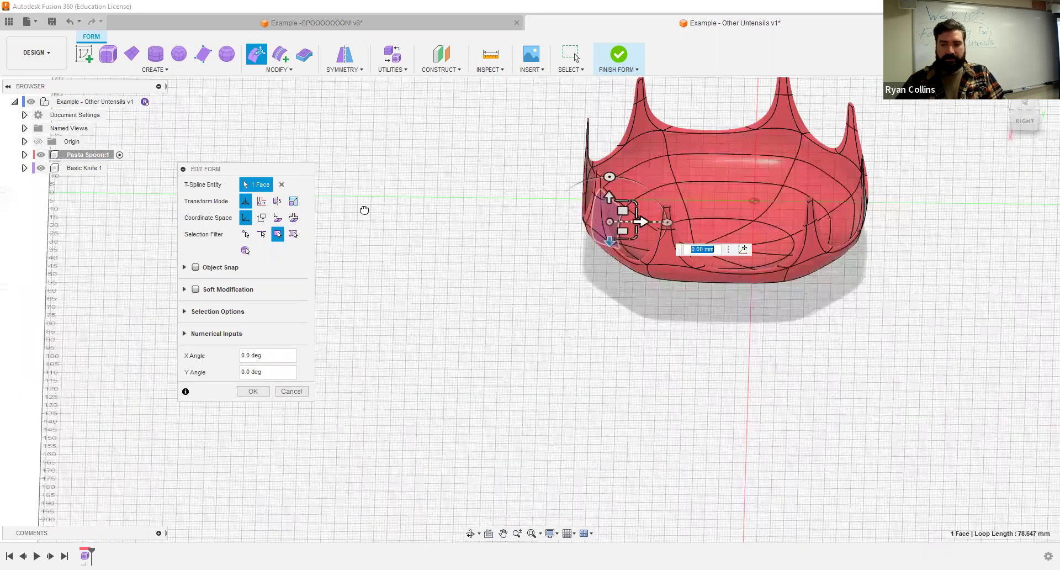
pyautogui.keyDown('shift'); pyautogui.moveTo(649, 247); pyautogui.dragTo(653, 269, button='middle'); pyautogui.keyUp('shift')
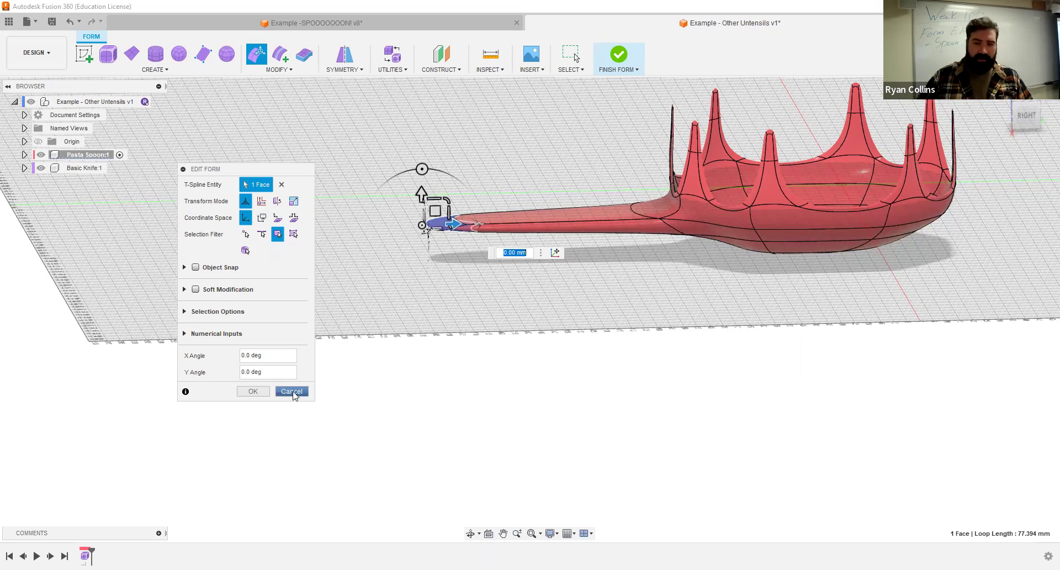
pyautogui.hotkey('ctrl', 'z')
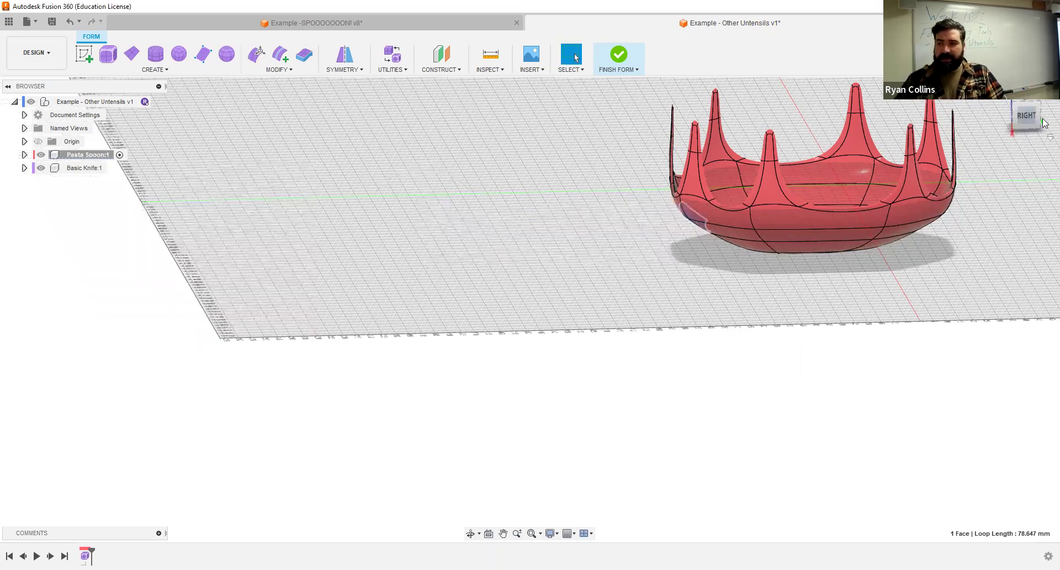
# - Draw a rectangular handle plane about 18 mm by 138 mm from the top view, centred on the Y axis beyond the bowl's elongated end
pyautogui.keyDown('shift'); pyautogui.moveTo(600, 221); pyautogui.dragTo(574, 287, button='middle'); pyautogui.keyUp('shift')
pyautogui.click(1024, 105)
pyautogui.moveTo(572, 241); pyautogui.dragTo(736, 372, button='middle')
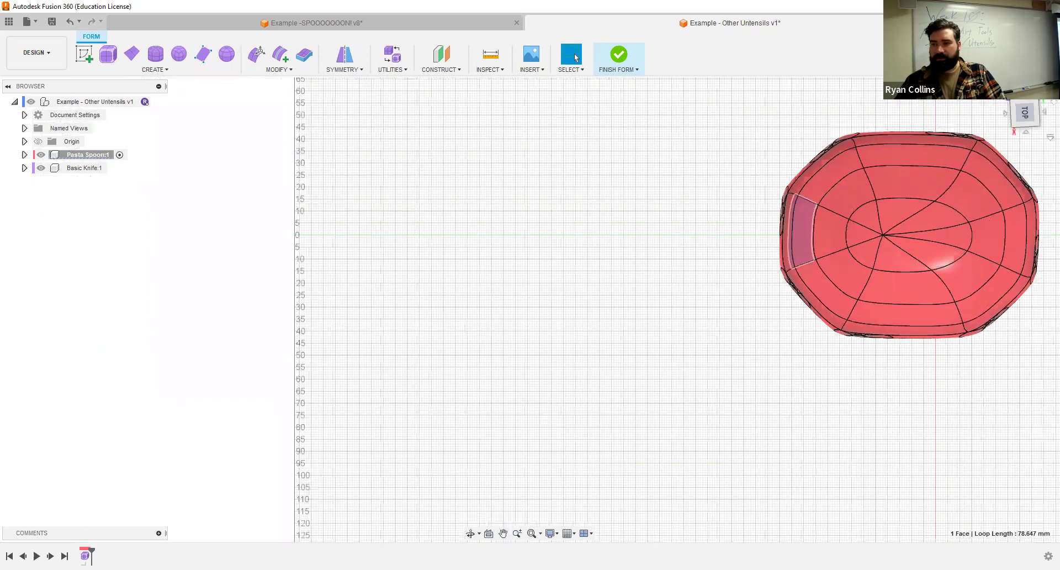
pyautogui.click(1044, 91)
pyautogui.moveTo(660, 306); pyautogui.dragTo(660, 413, button='middle')
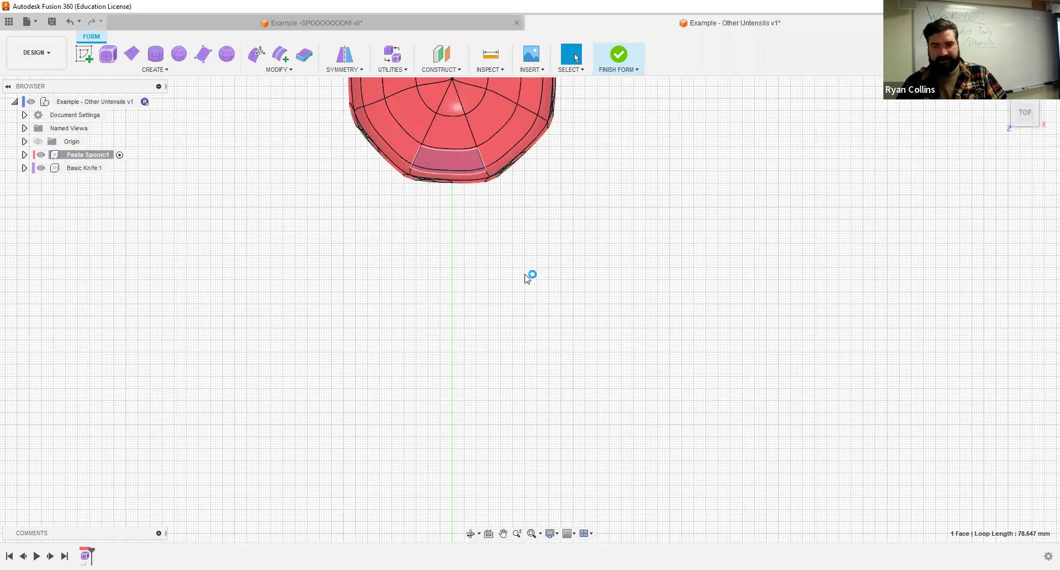
pyautogui.scroll(-3, 547, 381)
pyautogui.click(572, 54)
pyautogui.scroll(-3, 548, 381)
pyautogui.moveTo(550, 371); pyautogui.dragTo(535, 130, button='middle')
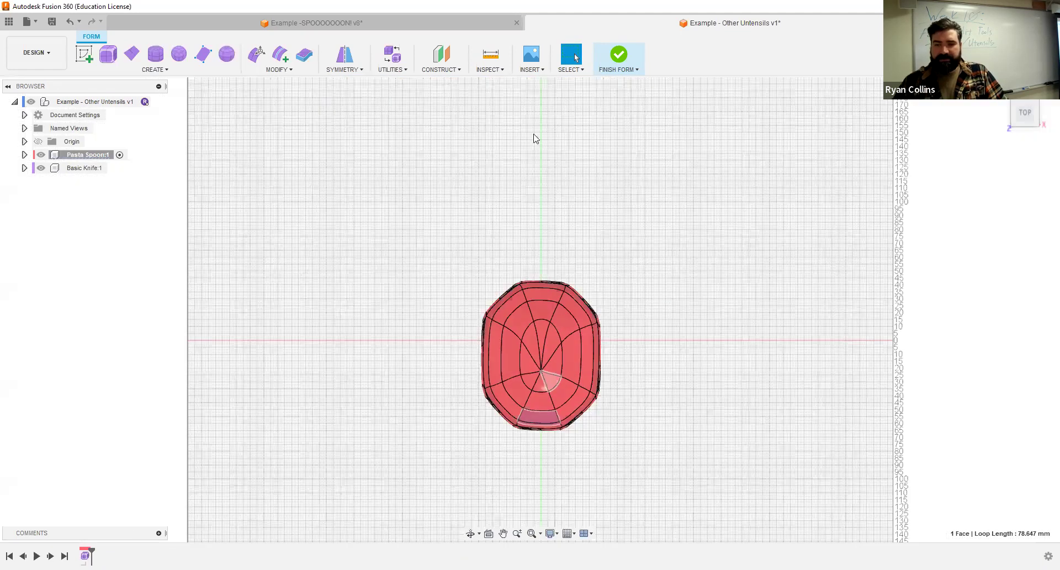
pyautogui.scroll(-1, 516, 269)
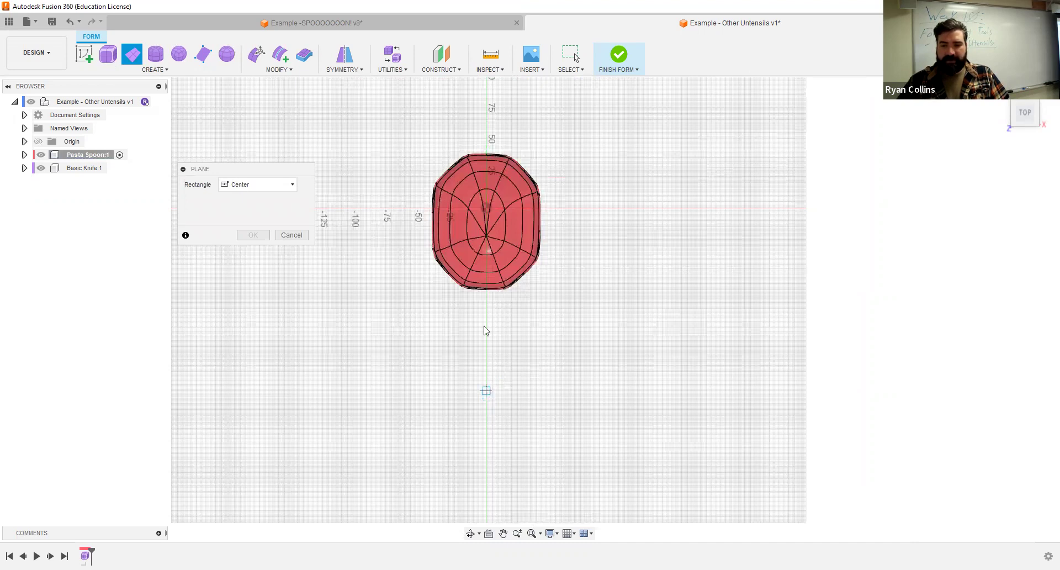
pyautogui.click(472, 298)
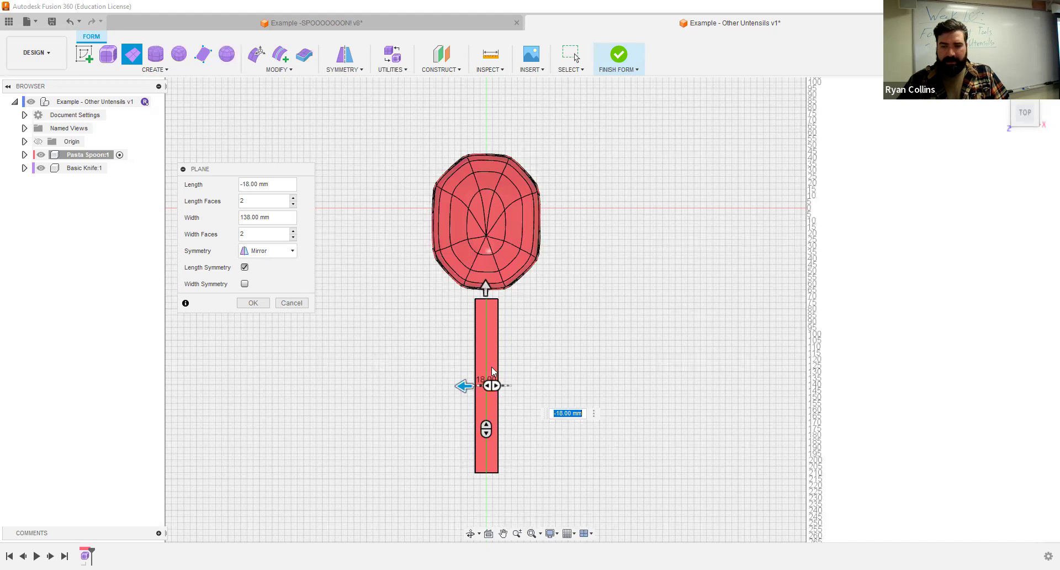
# - Divide the handle plane into 4 width faces with Mirror symmetry along its length and create it
pyautogui.moveTo(484, 436); pyautogui.dragTo(485, 416)
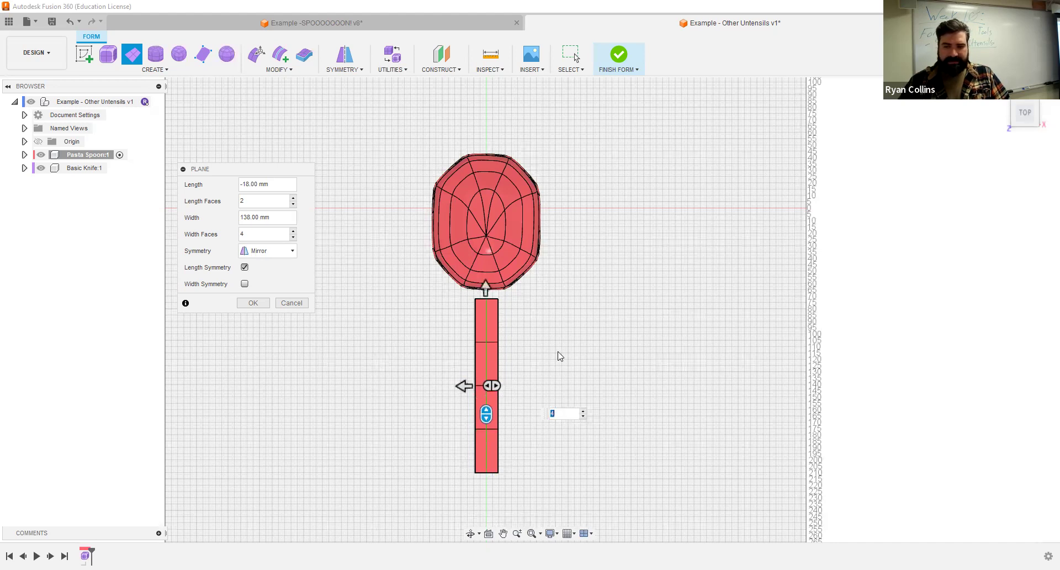
pyautogui.click(271, 255)
pyautogui.click(259, 275)
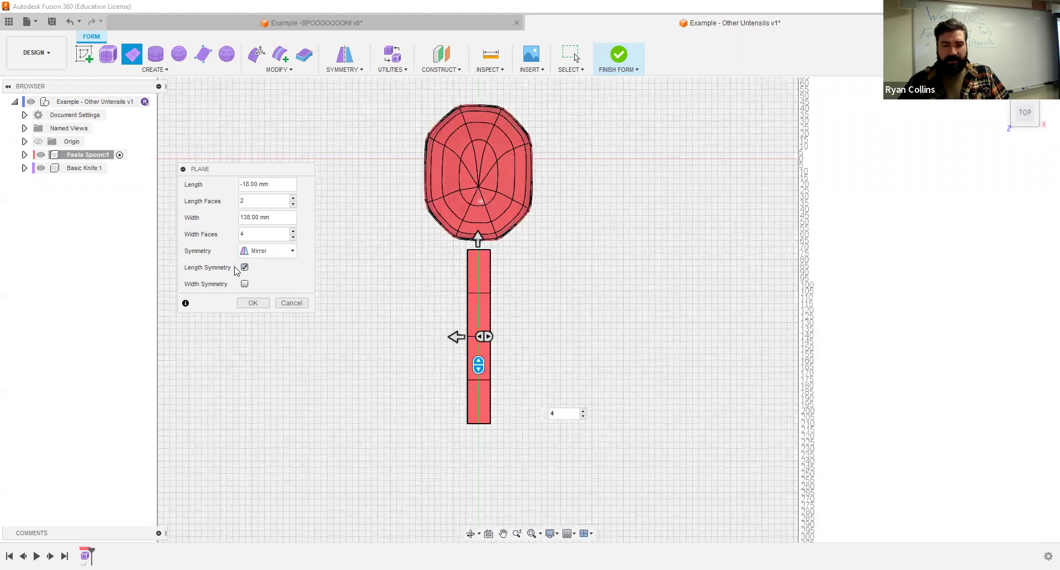
pyautogui.click(254, 303)
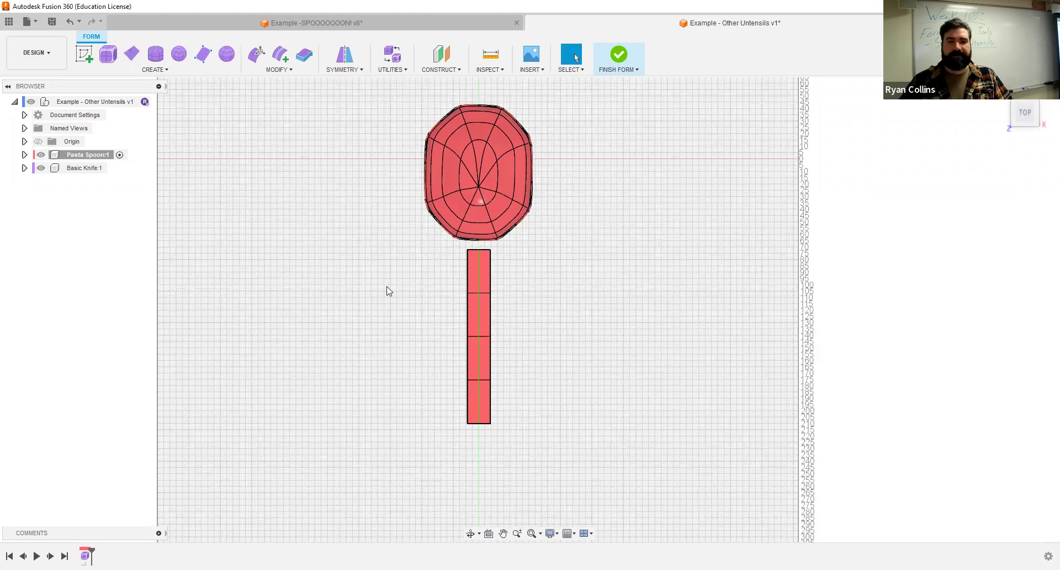
# - Edit the form with the edge filter and move the handle's far end edge about 64 mm away from the bowl
pyautogui.click(256, 53)
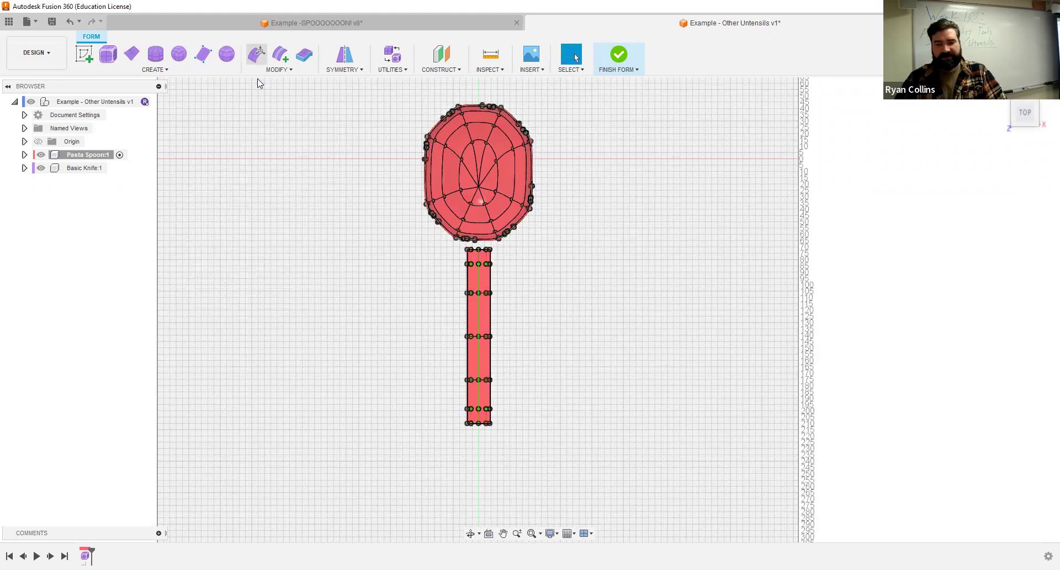
pyautogui.click(262, 234)
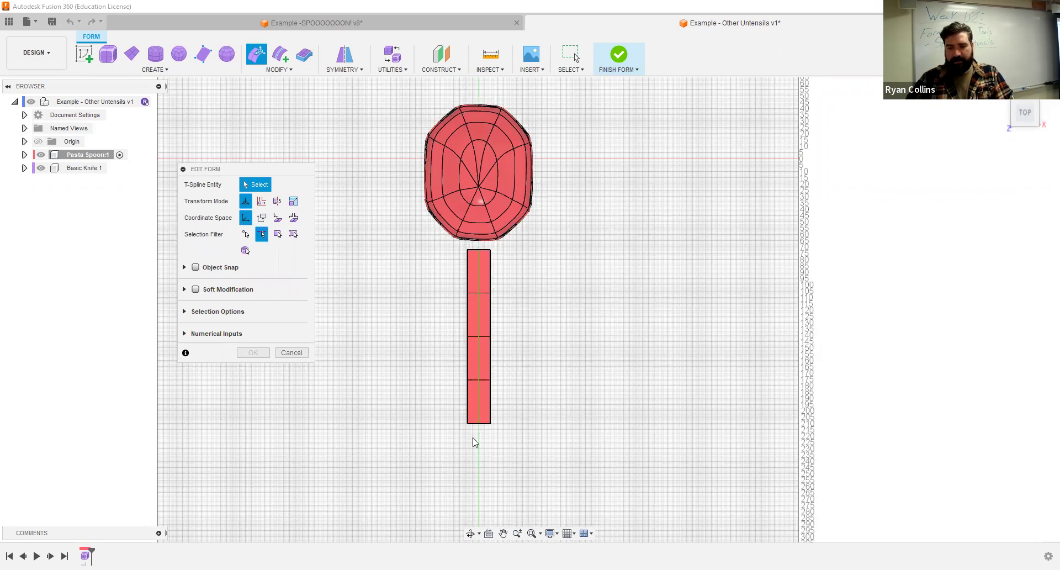
pyautogui.click(468, 418)
pyautogui.moveTo(469, 418); pyautogui.dragTo(469, 503)
pyautogui.moveTo(543, 507); pyautogui.dragTo(515, 410, button='middle')
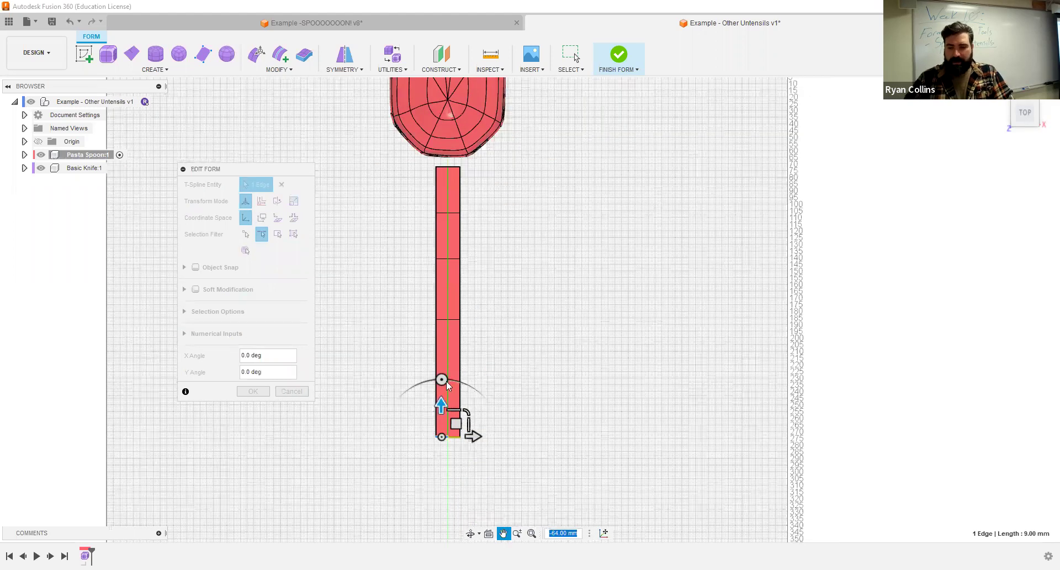
pyautogui.moveTo(446, 381); pyautogui.dragTo(446, 388, button='middle')
pyautogui.click(473, 445)
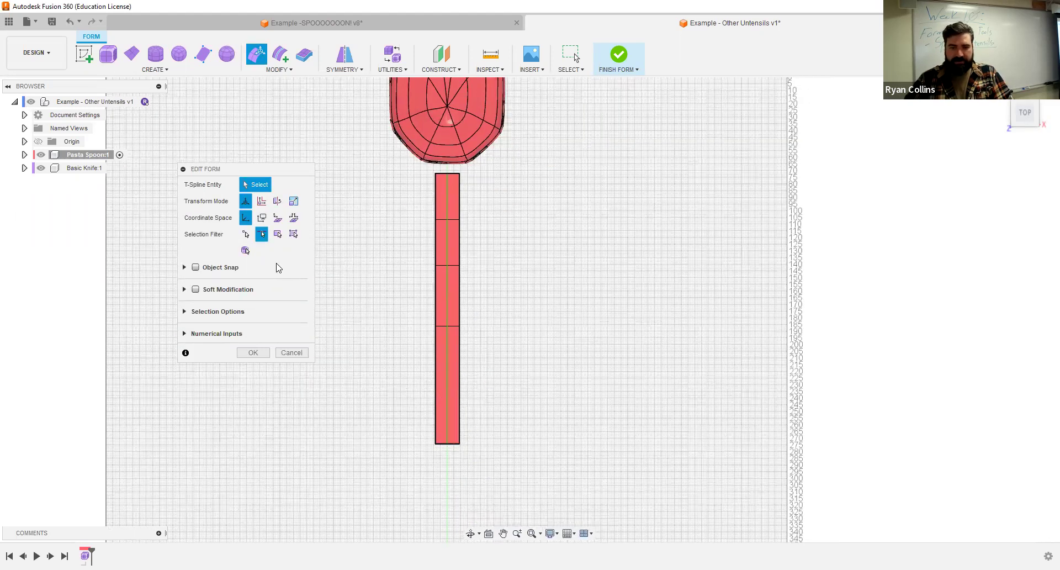
# - Reshape the handle outline with the vertex filter, narrowing the neck towards the bowl and widening the grip near the far end
pyautogui.click(246, 234)
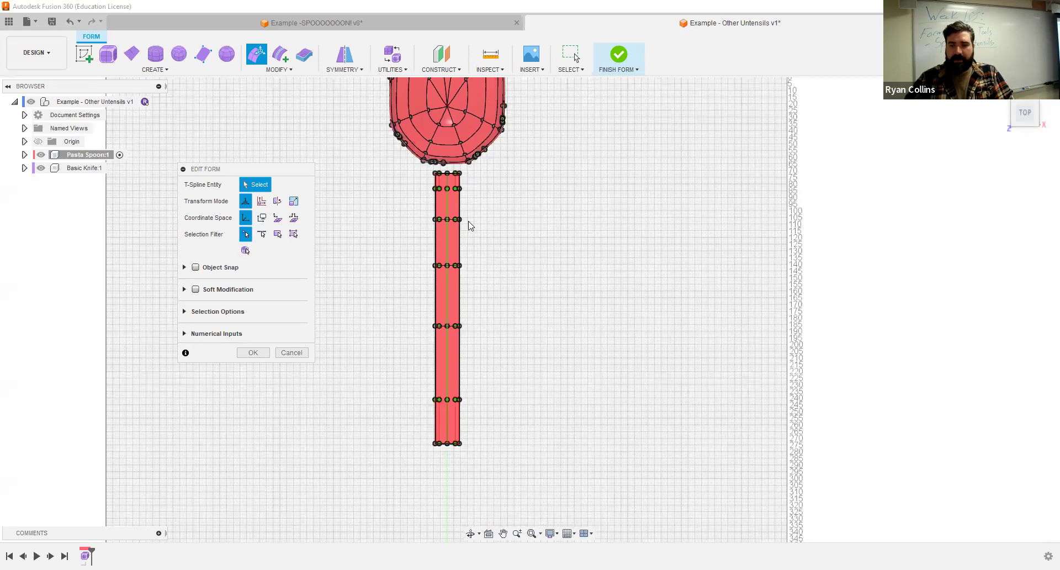
pyautogui.scroll(1, 450, 216)
pyautogui.scroll(3, 451, 216)
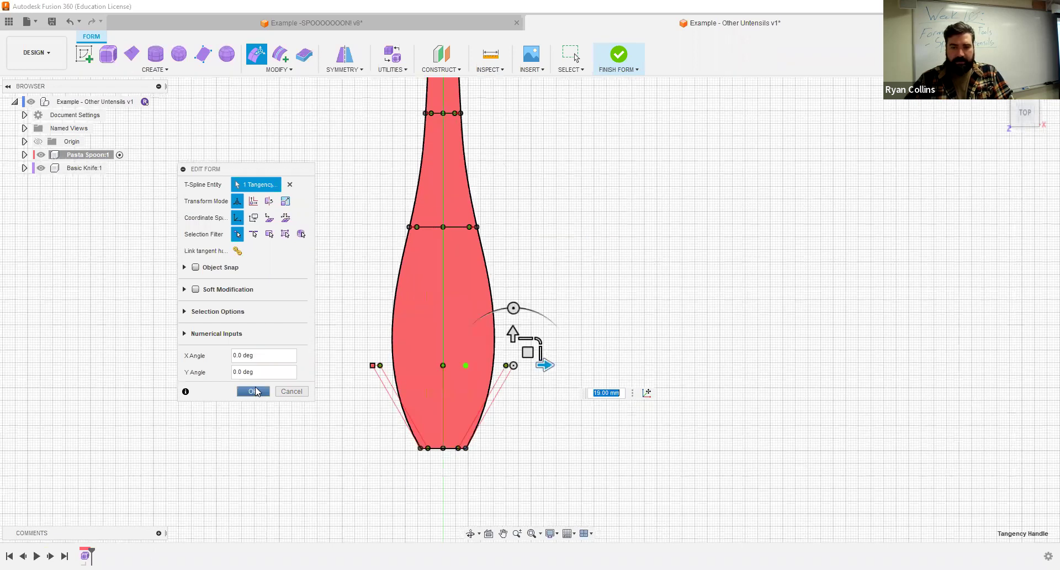
pyautogui.click(255, 391)
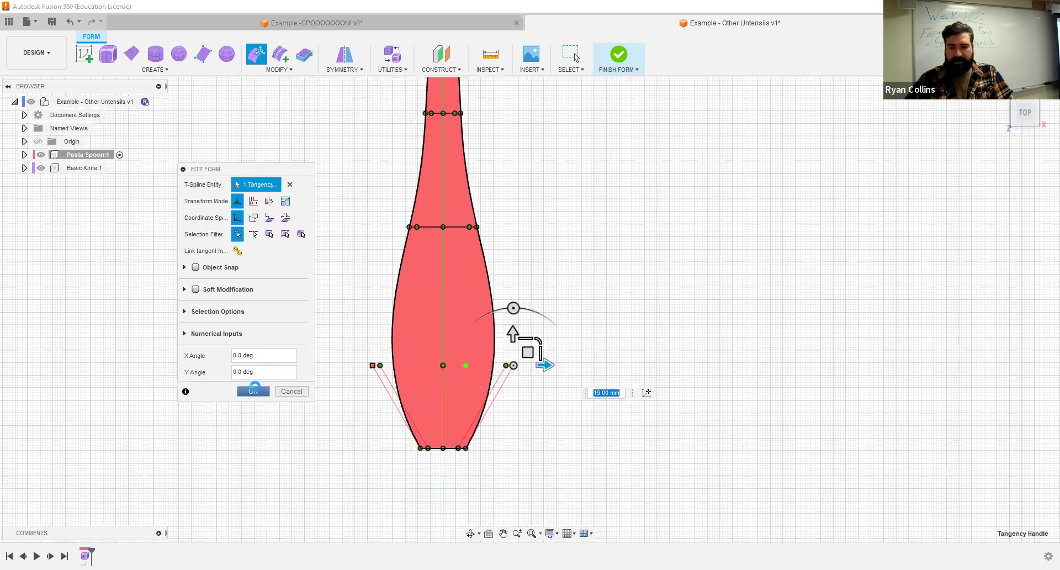
# - Try to remove the corner vertex at the handle's far end, and undo the change
pyautogui.click(465, 448)
pyautogui.hotkey('ctrl', 'z')
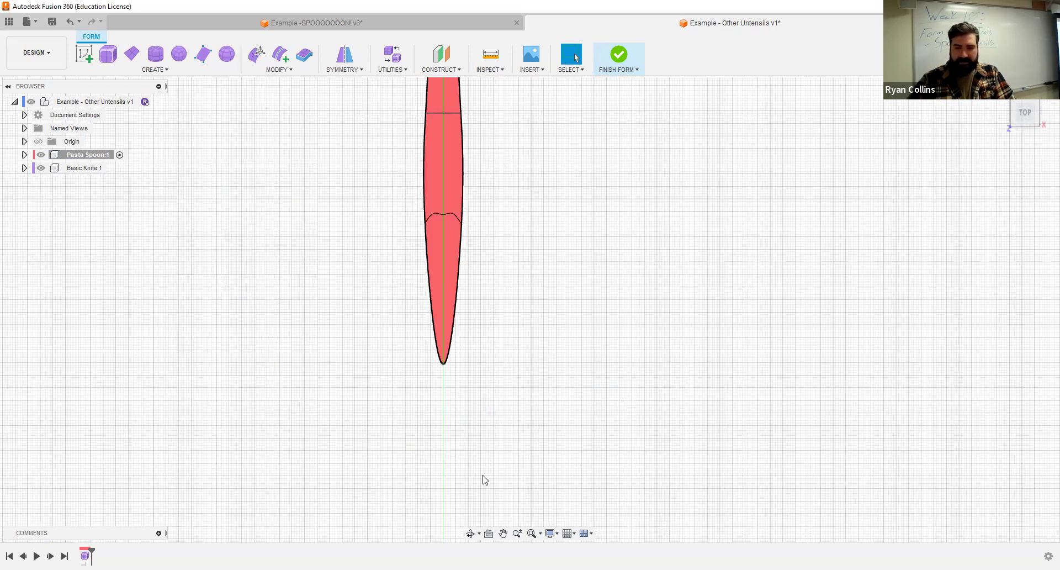
pyautogui.scroll(-4, 530, 401)
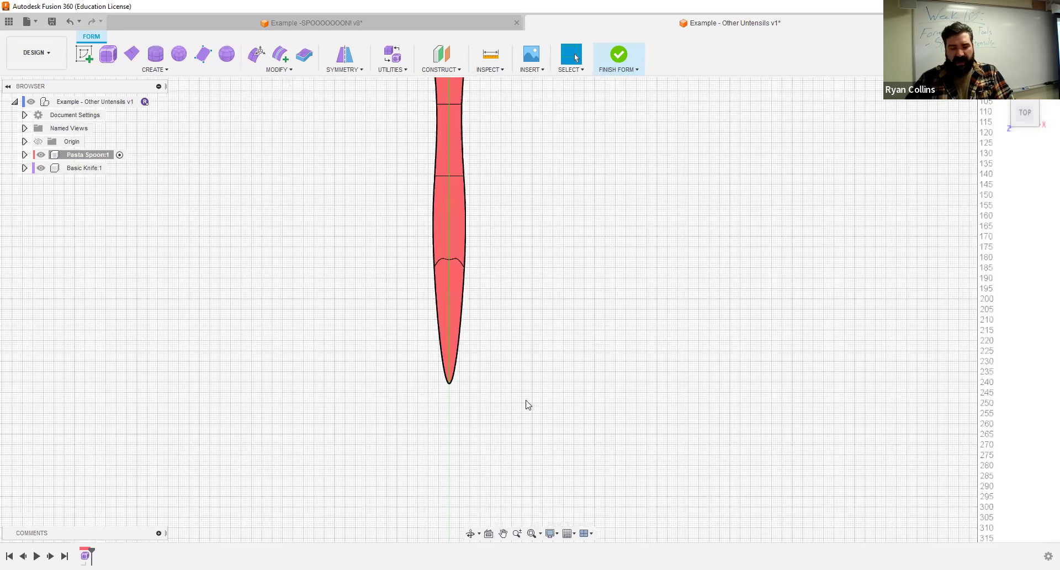
pyautogui.hotkey('ctrl', 'z')
# - Thicken the flat handle body by 2 mm with the Soft type and Normal direction
pyautogui.keyDown('shift'); pyautogui.moveTo(518, 438); pyautogui.dragTo(538, 392, button='middle'); pyautogui.keyUp('shift')
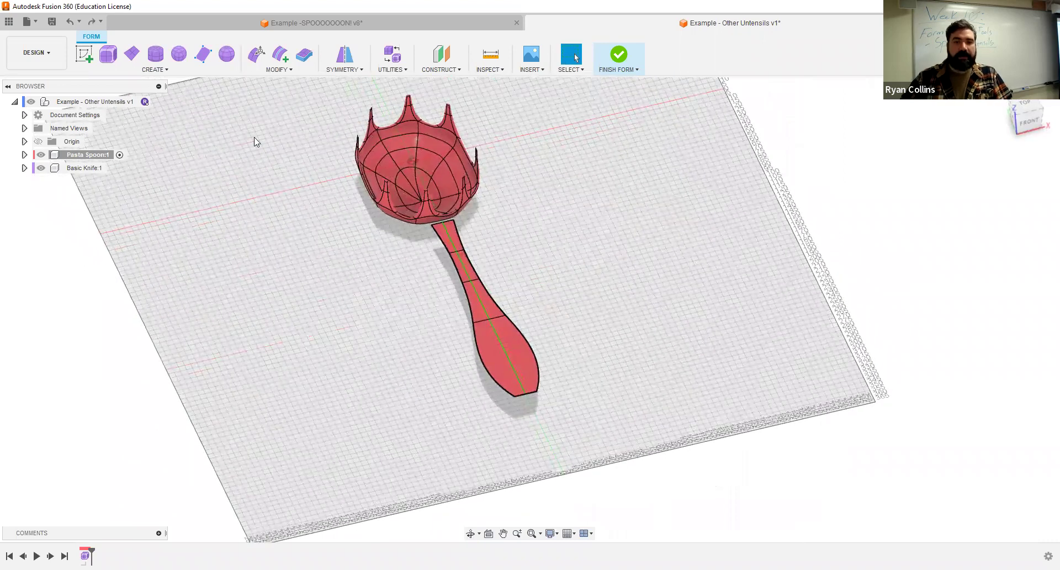
pyautogui.click(298, 56)
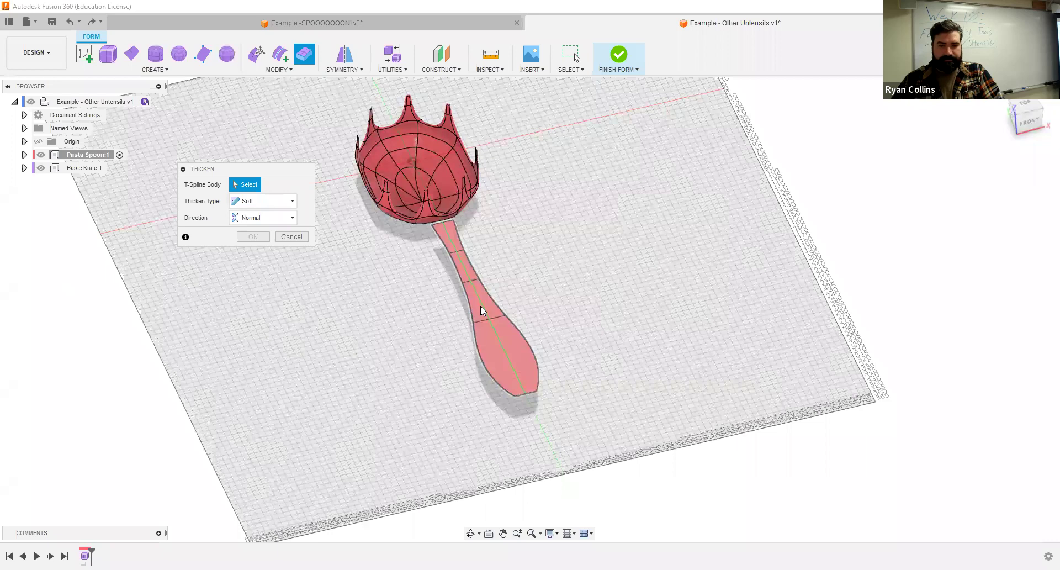
pyautogui.click(480, 306)
pyautogui.keyDown('shift'); pyautogui.moveTo(424, 287); pyautogui.dragTo(436, 298, button='middle'); pyautogui.keyUp('shift')
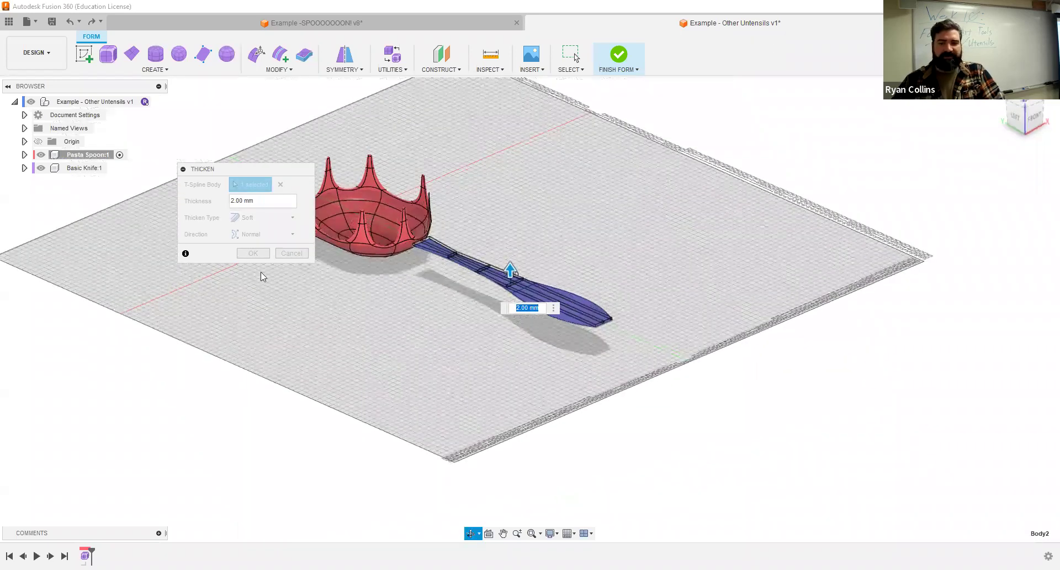
pyautogui.click(260, 257)
# - Edit the handle with the face filter, raising its upper grip faces and moving the two top neck faces up 5 mm
pyautogui.scroll(6, 477, 236)
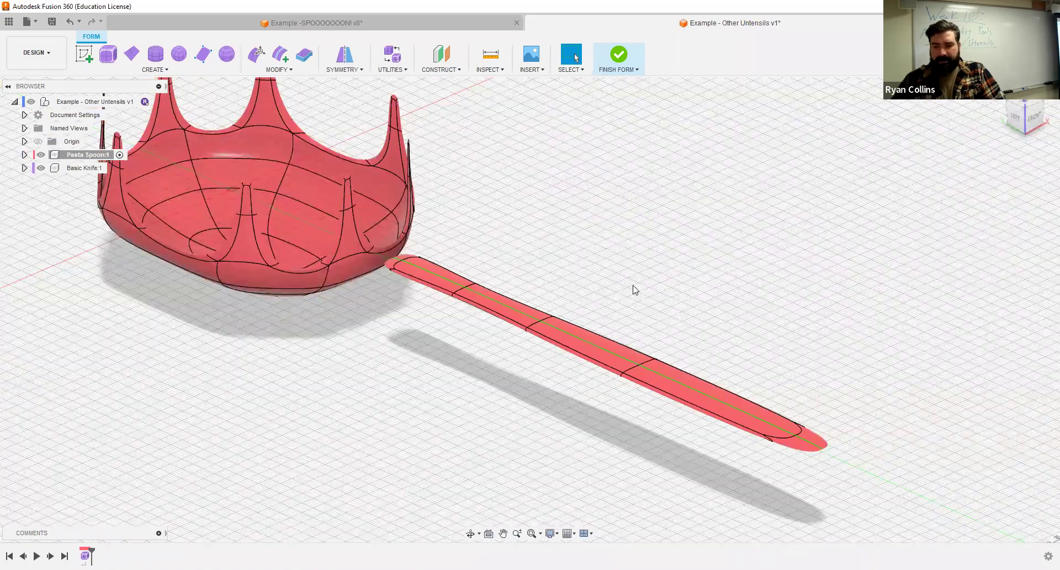
pyautogui.keyDown('shift'); pyautogui.moveTo(572, 217); pyautogui.dragTo(630, 248, button='middle'); pyautogui.keyUp('shift')
pyautogui.click(257, 54)
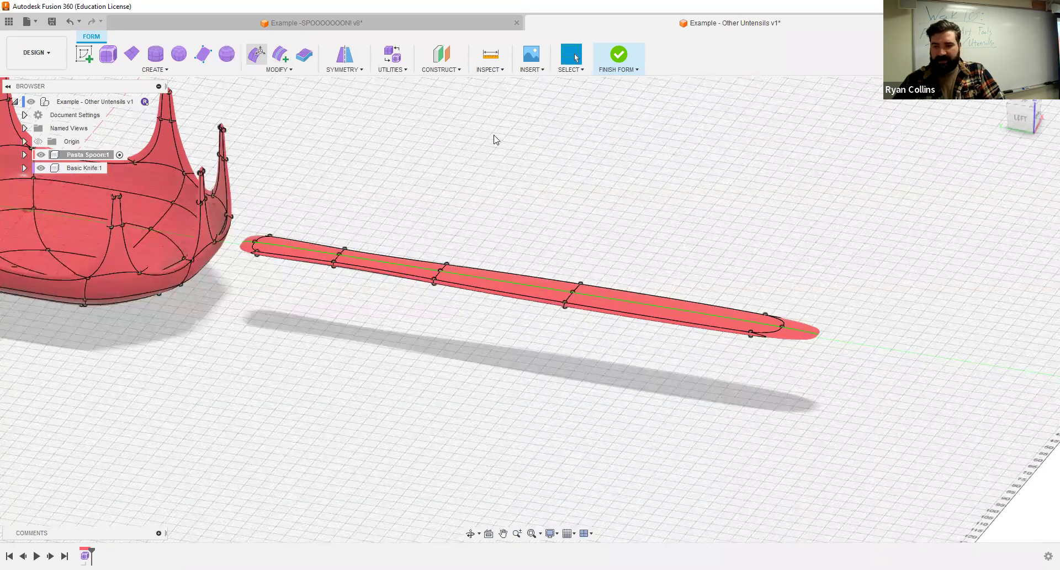
pyautogui.click(277, 235)
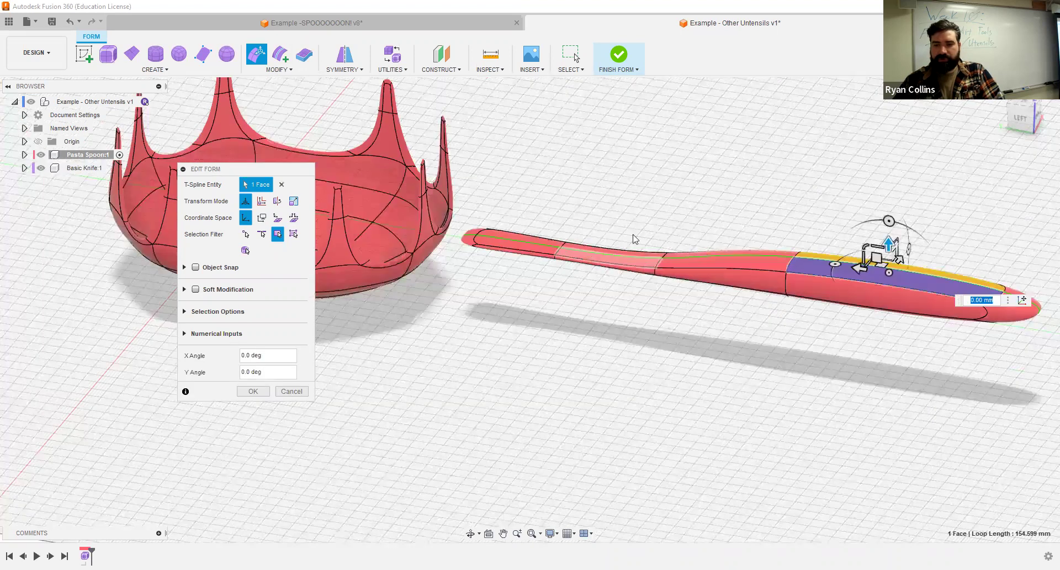
pyautogui.click(645, 266)
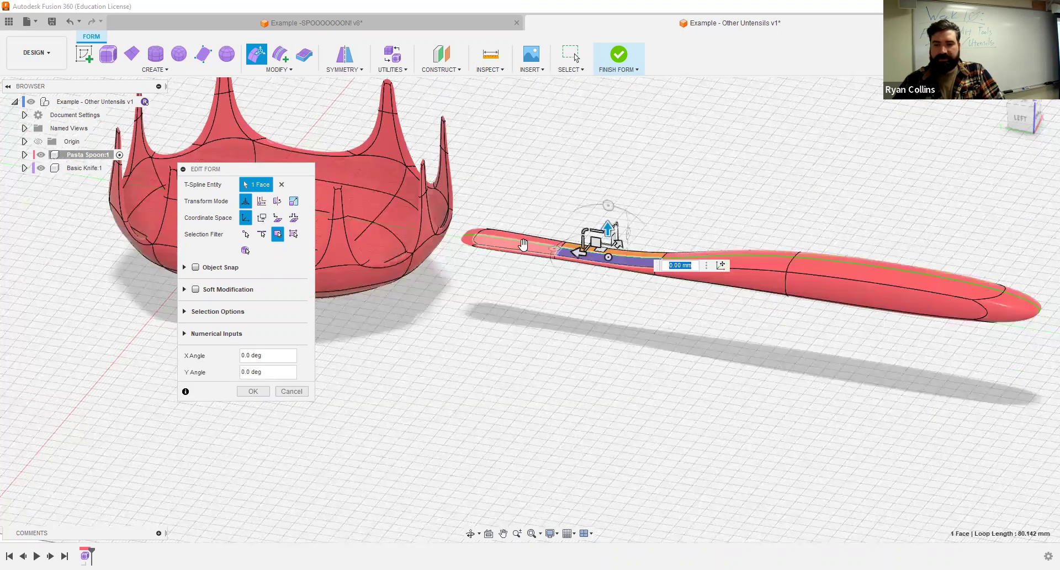
pyautogui.keyDown('shift'); pyautogui.moveTo(544, 286); pyautogui.dragTo(530, 300, button='middle'); pyautogui.keyUp('shift')
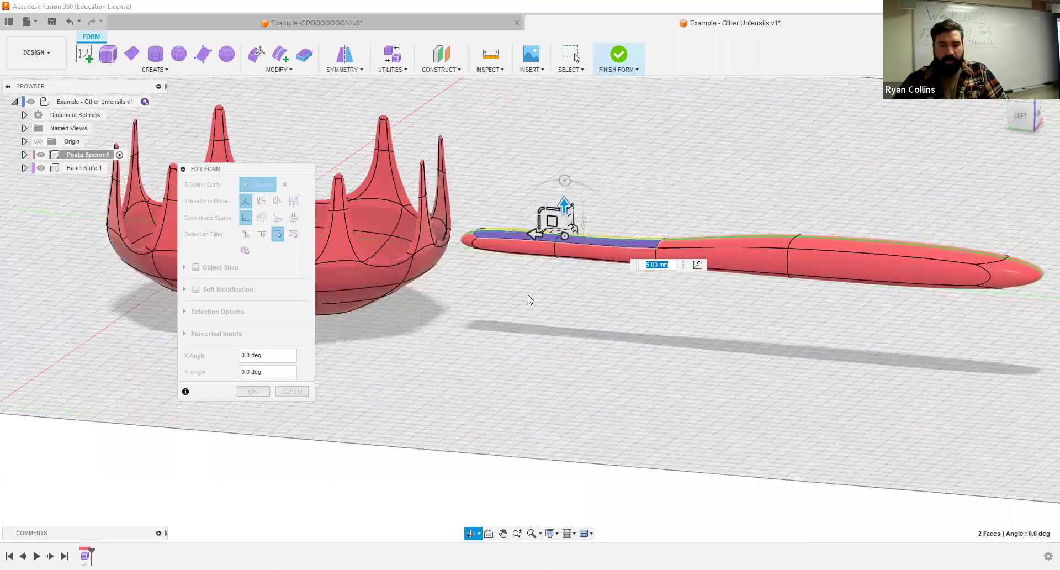
pyautogui.click(258, 391)
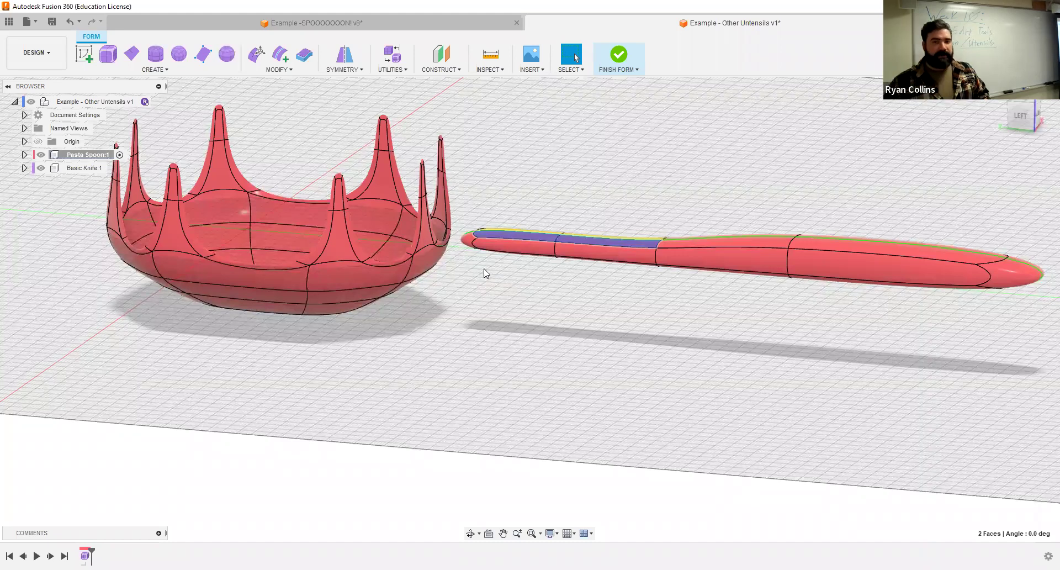
# - Move the whole handle body -9 mm along Z so its tip lines up with the bowl's end face
pyautogui.click(587, 138)
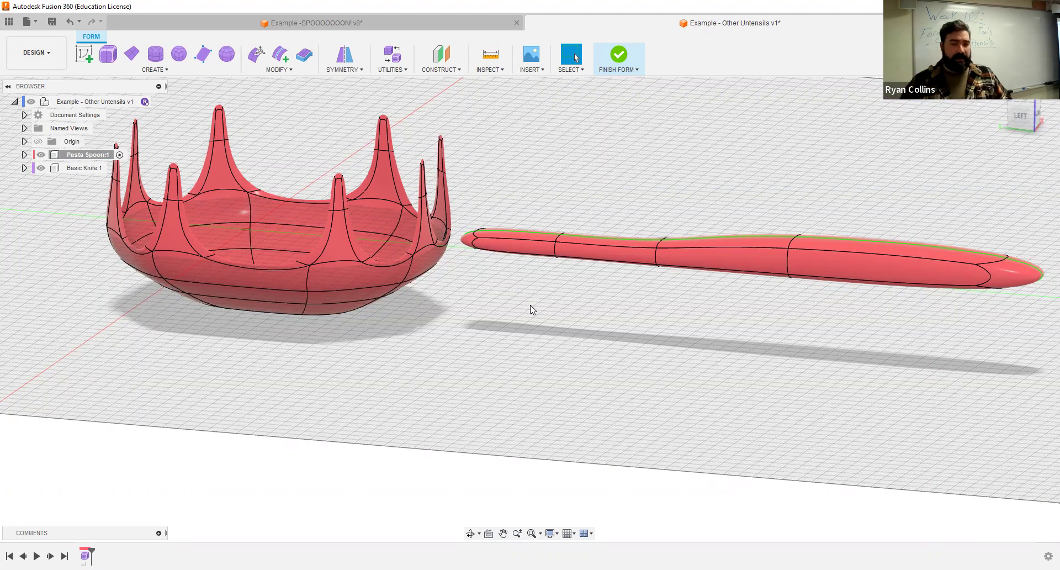
pyautogui.doubleClick(719, 258)
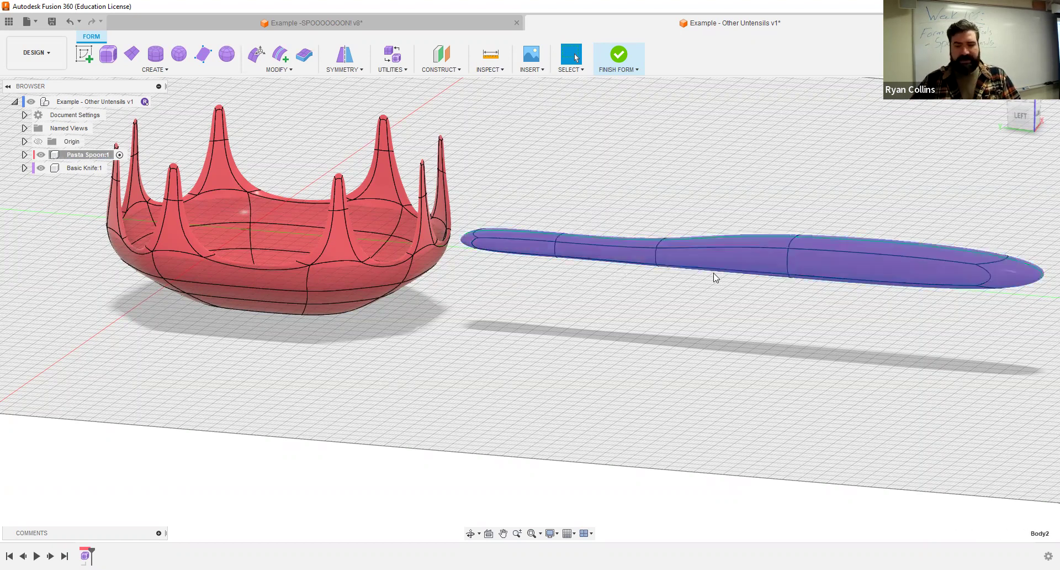
pyautogui.press('m')
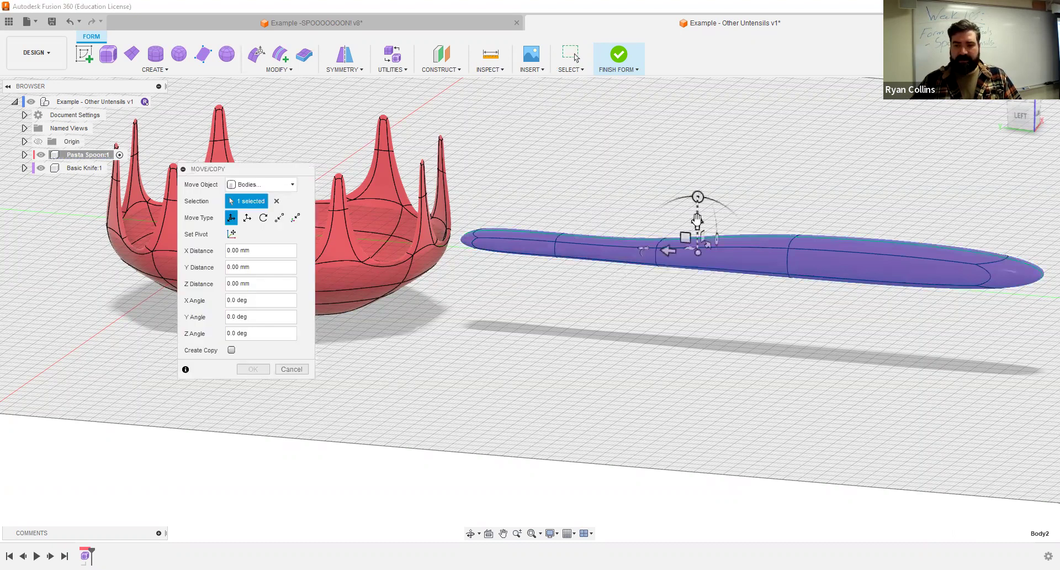
pyautogui.moveTo(699, 222); pyautogui.dragTo(698, 238)
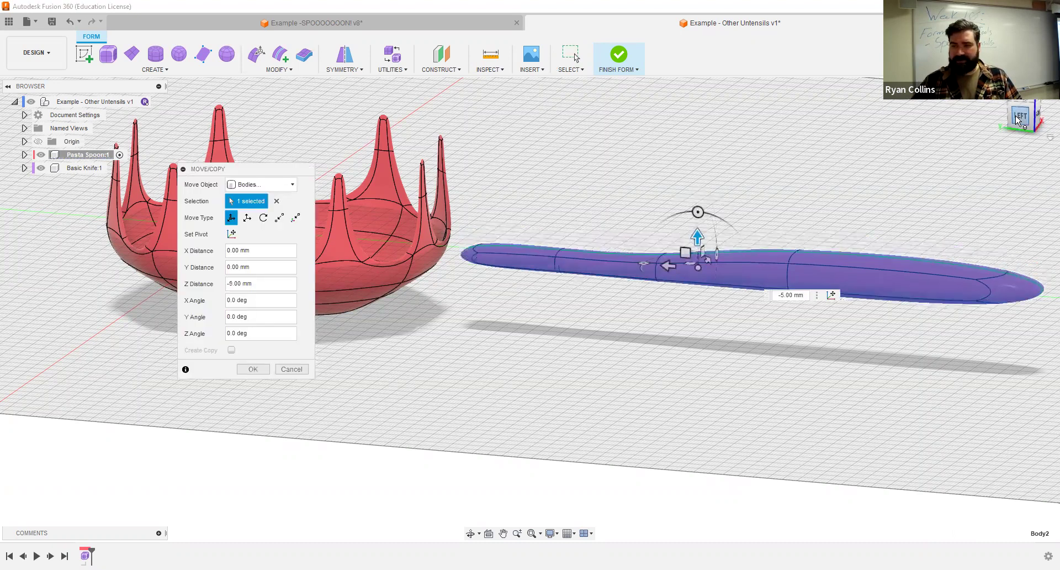
pyautogui.click(1019, 120)
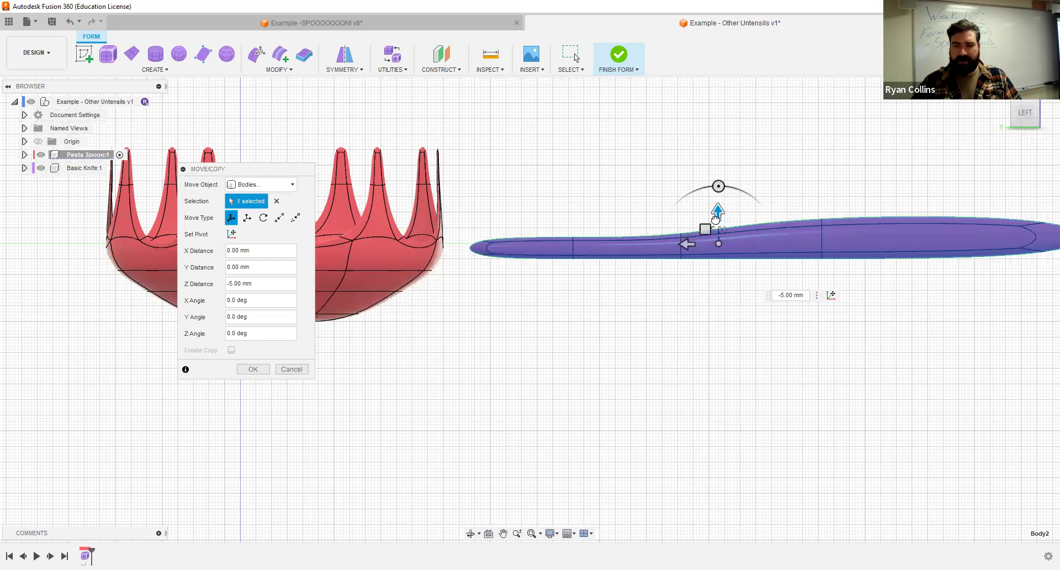
pyautogui.moveTo(481, 264); pyautogui.dragTo(481, 265)
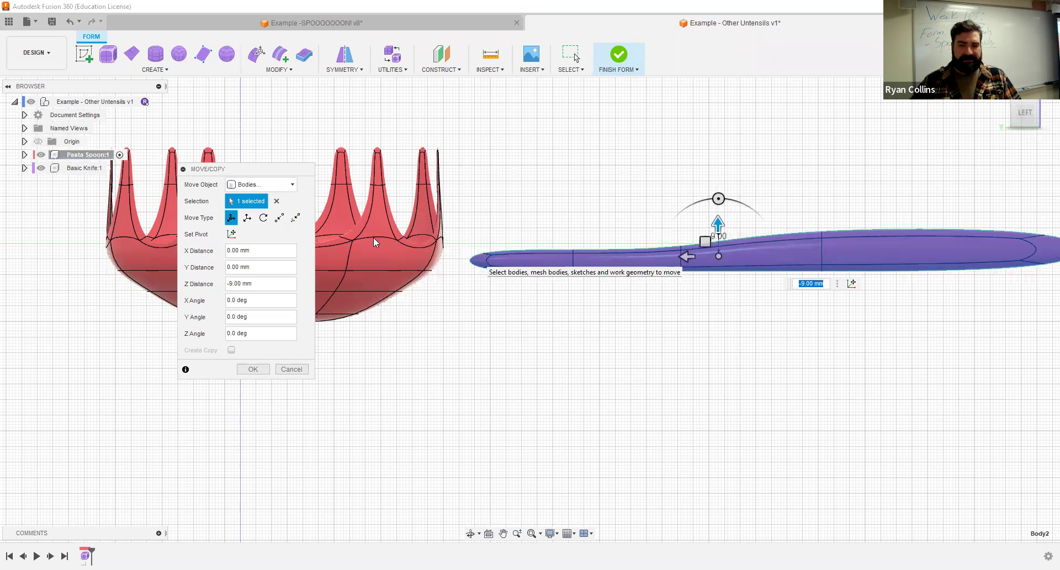
pyautogui.scroll(3, 373, 236)
pyautogui.moveTo(710, 205); pyautogui.dragTo(662, 186, button='middle')
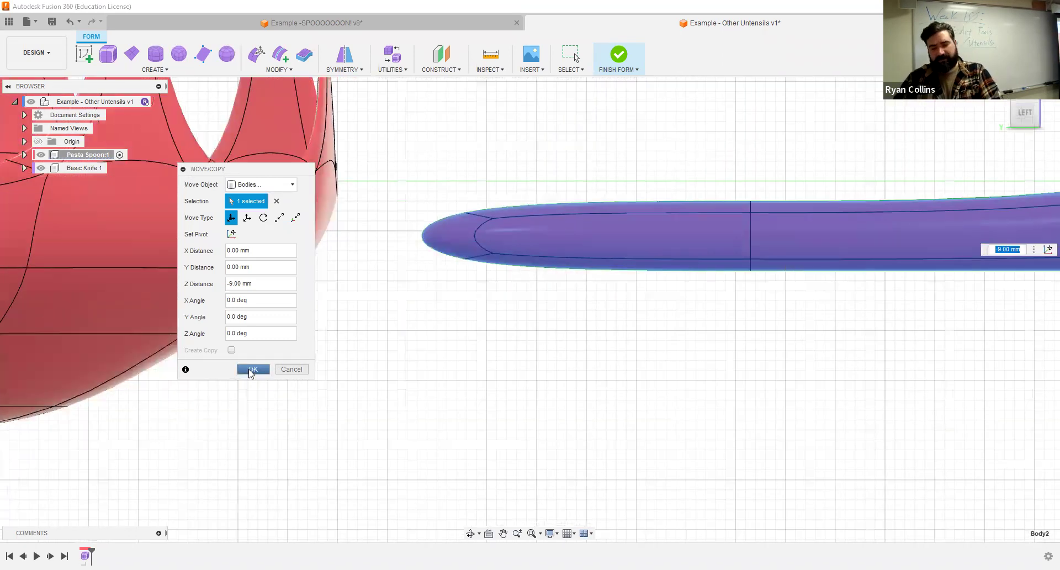
pyautogui.click(251, 370)
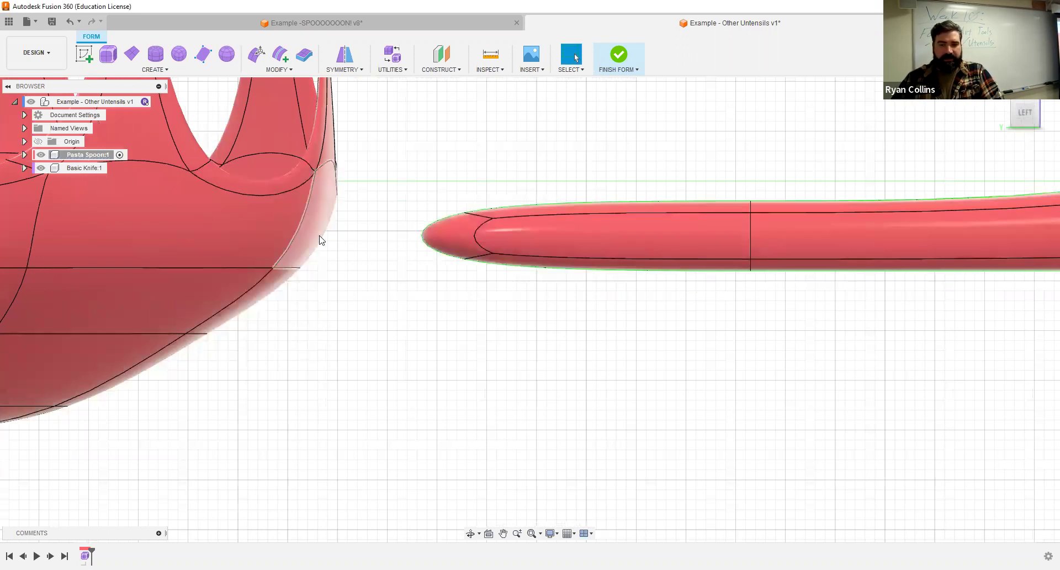
# - Delete the bowl's end face and the handle's tip faces, leaving openings that face each other
pyautogui.click(320, 239)
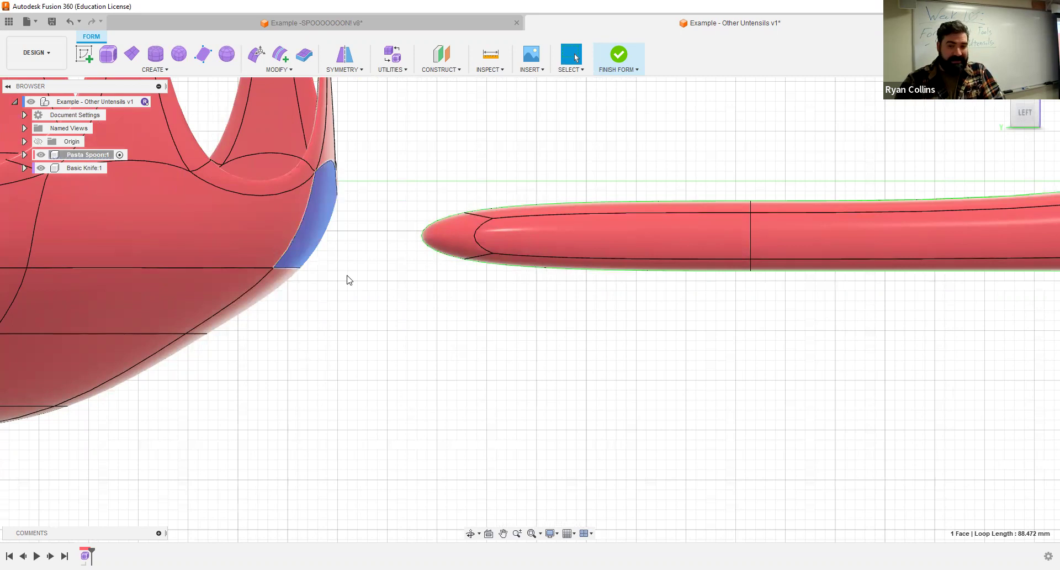
pyautogui.press('Delete')
pyautogui.moveTo(378, 326)
pyautogui.keyDown('shift'); pyautogui.mouseDown(button='middle')
pyautogui.moveTo(296, 337)
pyautogui.moveTo(393, 331)
pyautogui.mouseUp(button='middle'); pyautogui.keyUp('shift')
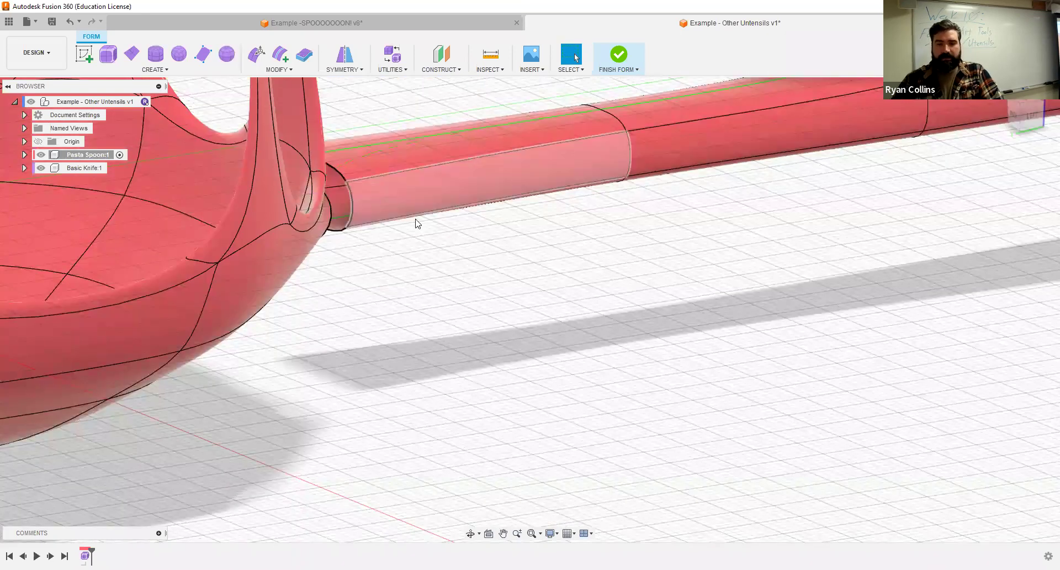
pyautogui.keyDown('shift'); pyautogui.moveTo(400, 246); pyautogui.dragTo(356, 227, button='middle'); pyautogui.keyUp('shift')
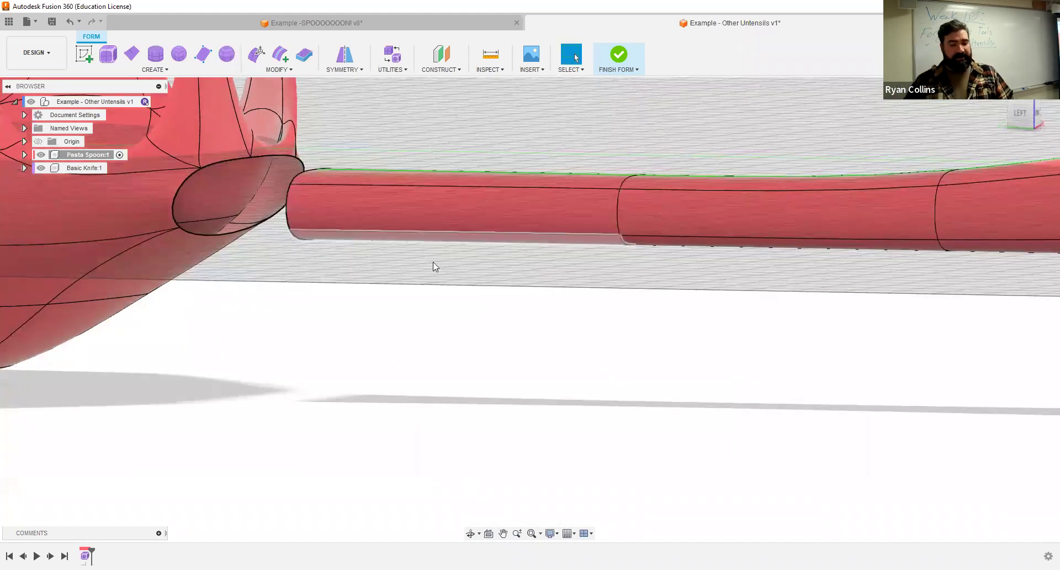
# - Examine the edge segments around the bowl's opening and the handle's opening to compare how they match
pyautogui.moveTo(392, 287)
pyautogui.keyDown('shift'); pyautogui.mouseDown(button='middle')
pyautogui.moveTo(415, 280)
pyautogui.moveTo(409, 289)
pyautogui.mouseUp(button='middle'); pyautogui.keyUp('shift')
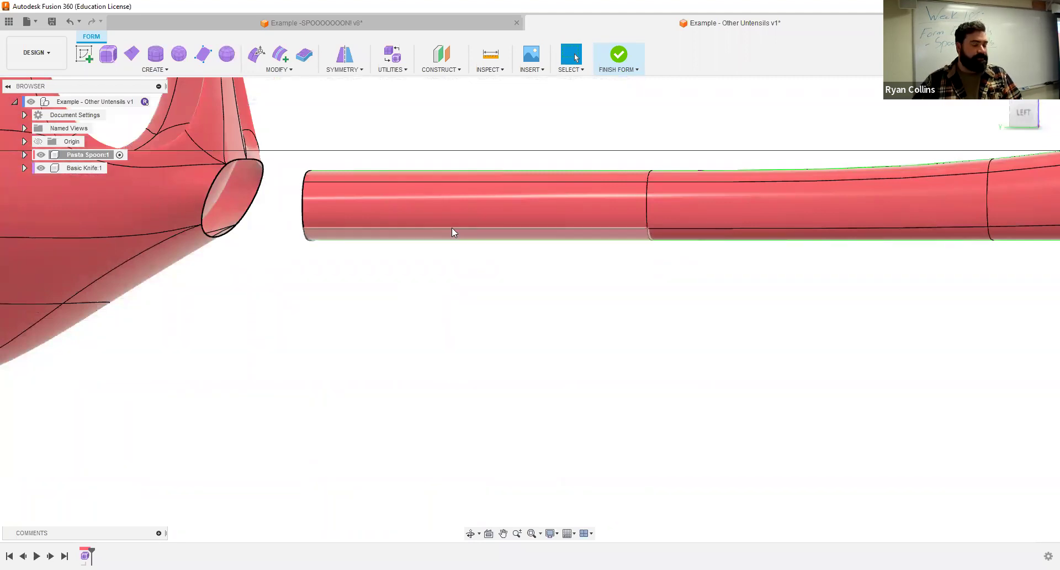
pyautogui.keyDown('shift'); pyautogui.moveTo(425, 153); pyautogui.dragTo(193, 206, button='middle'); pyautogui.keyUp('shift')
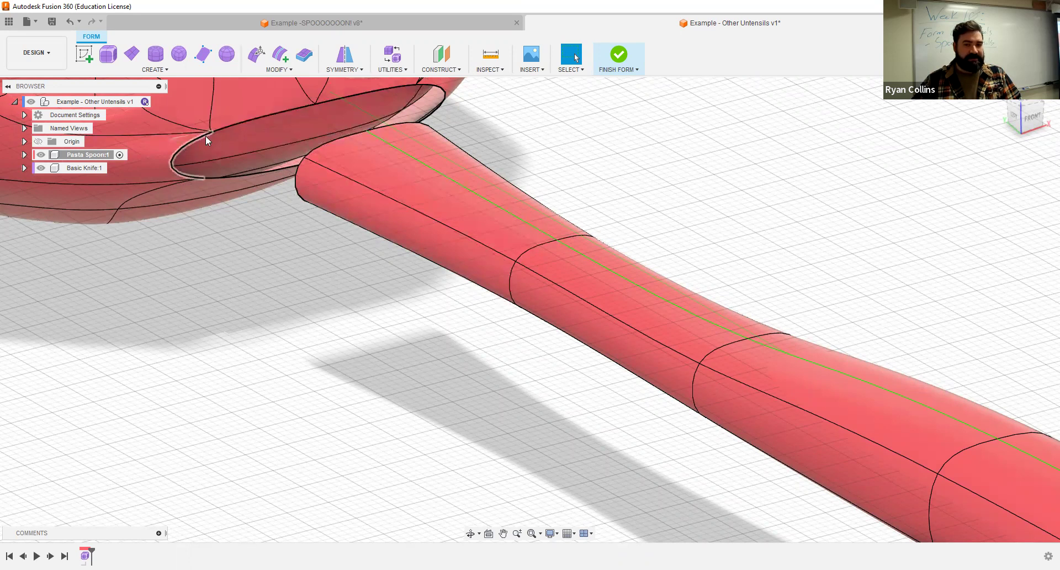
pyautogui.scroll(3, 266, 114)
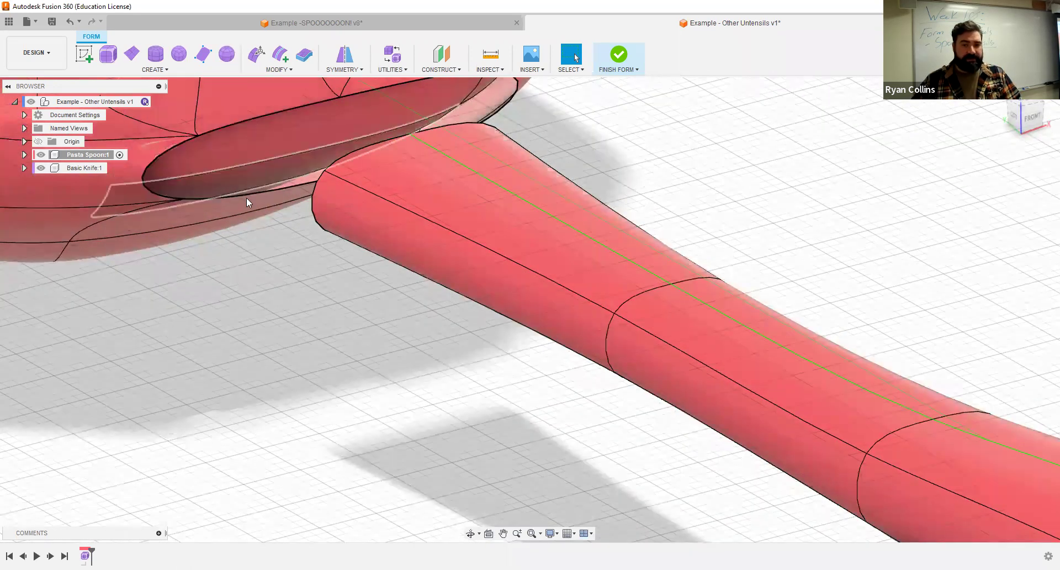
pyautogui.keyDown('shift'); pyautogui.moveTo(298, 190); pyautogui.dragTo(395, 175, button='middle'); pyautogui.keyUp('shift')
pyautogui.moveTo(502, 208); pyautogui.dragTo(445, 366, button='middle')
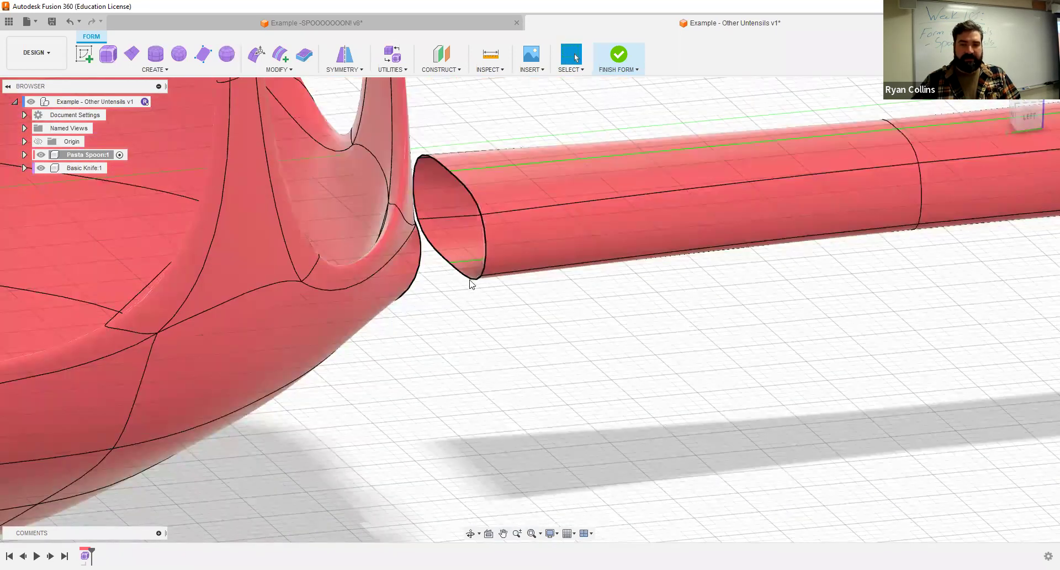
pyautogui.keyDown('shift'); pyautogui.moveTo(471, 287); pyautogui.dragTo(430, 236, button='middle'); pyautogui.keyUp('shift')
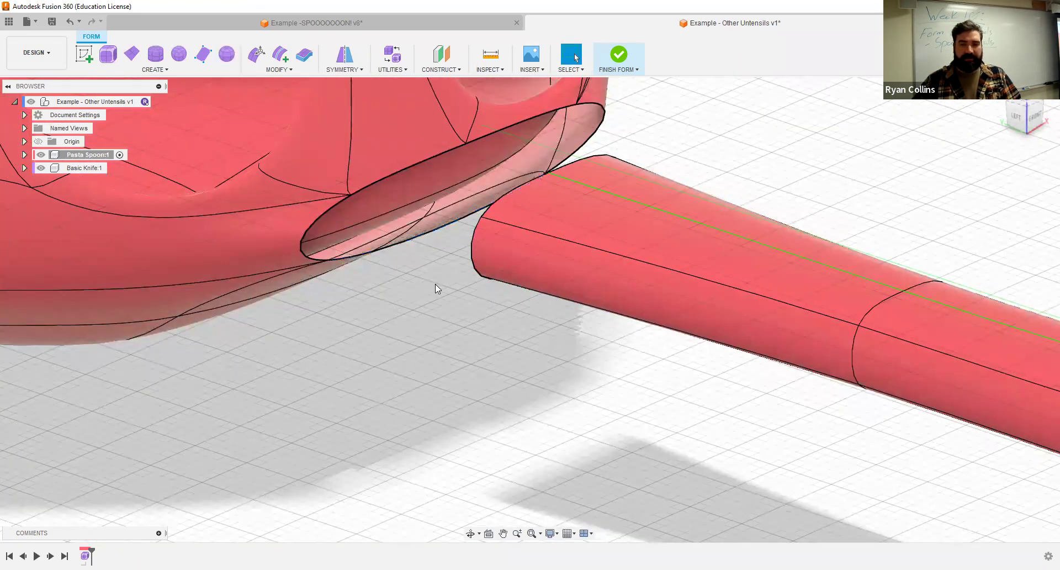
pyautogui.scroll(-3, 435, 284)
pyautogui.scroll(-3, 435, 284)
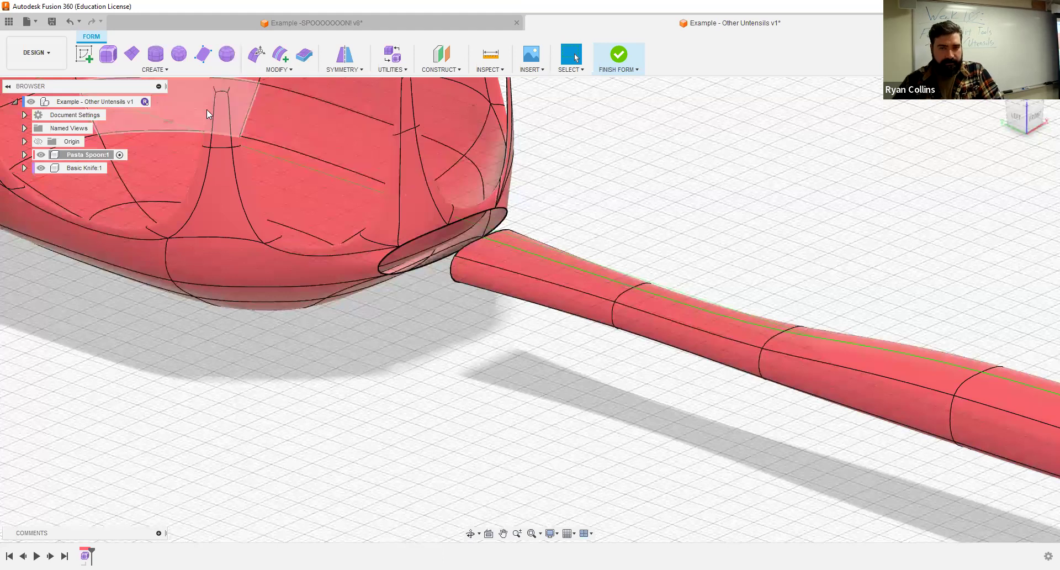
# - Try to bridge the bowl's opening edge loop to the handle's opening edge loop with 2 faces
pyautogui.click(277, 70)
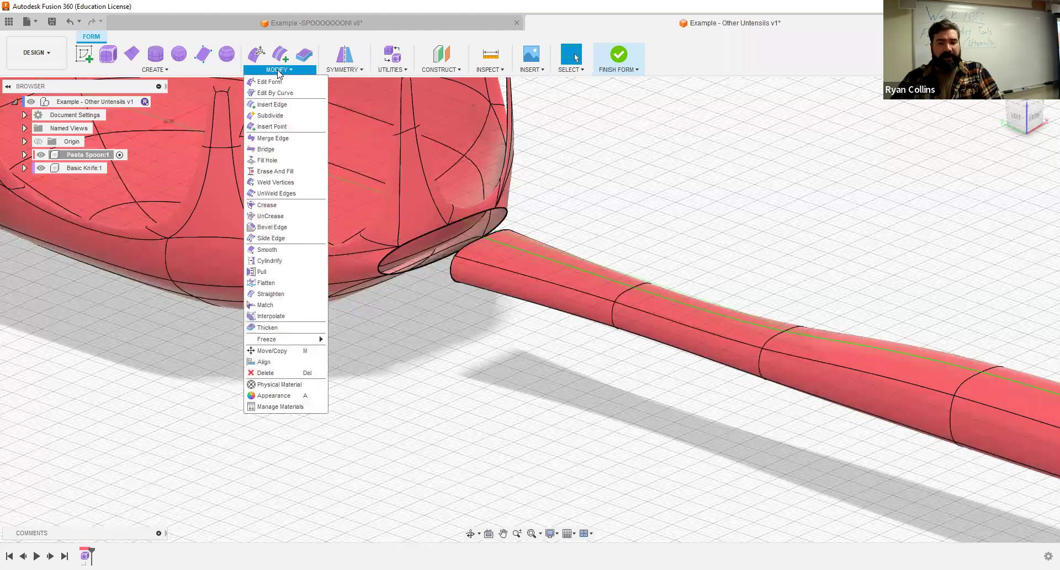
pyautogui.click(267, 150)
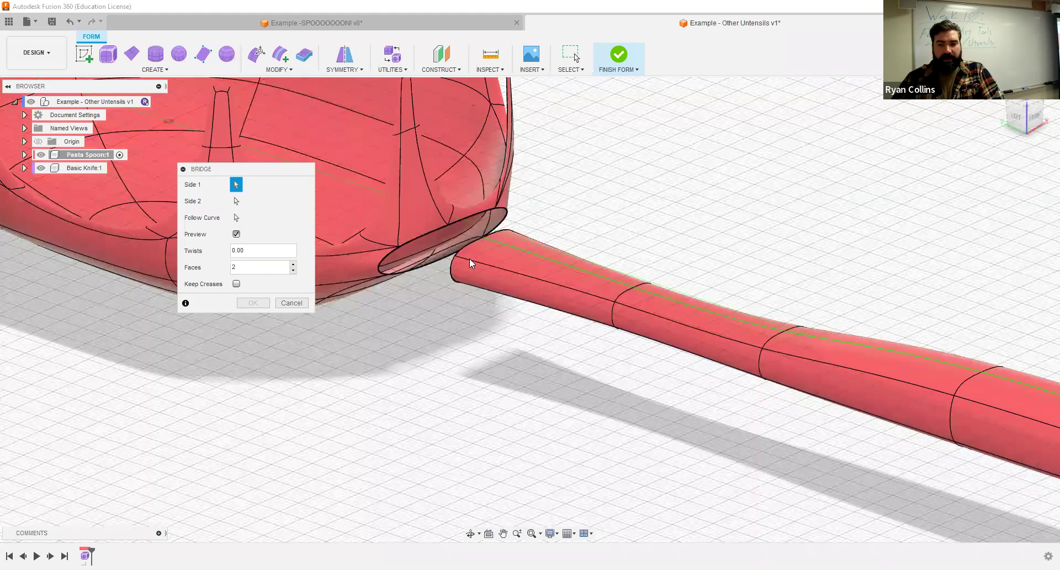
pyautogui.doubleClick(427, 233)
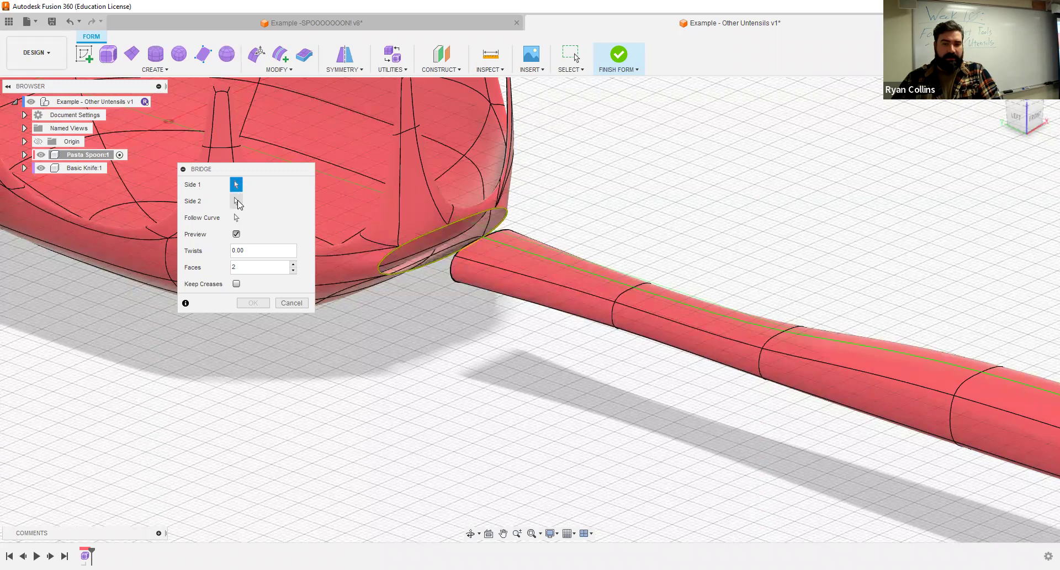
pyautogui.click(237, 201)
pyautogui.keyDown('shift'); pyautogui.moveTo(464, 260); pyautogui.dragTo(543, 320, button='middle'); pyautogui.keyUp('shift')
pyautogui.scroll(3, 446, 241)
pyautogui.doubleClick(440, 226)
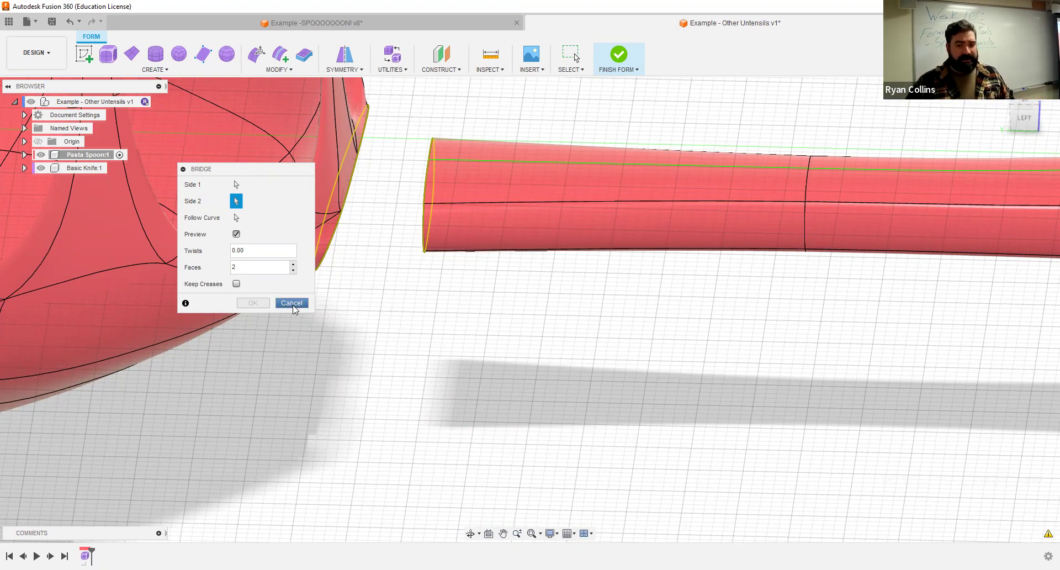
pyautogui.press('Escape')
# - Insert a simple, single-sided edge at location -0.5 through the face beneath the bowl's opening
pyautogui.keyDown('shift'); pyautogui.moveTo(514, 307); pyautogui.dragTo(479, 340, button='middle'); pyautogui.keyUp('shift')
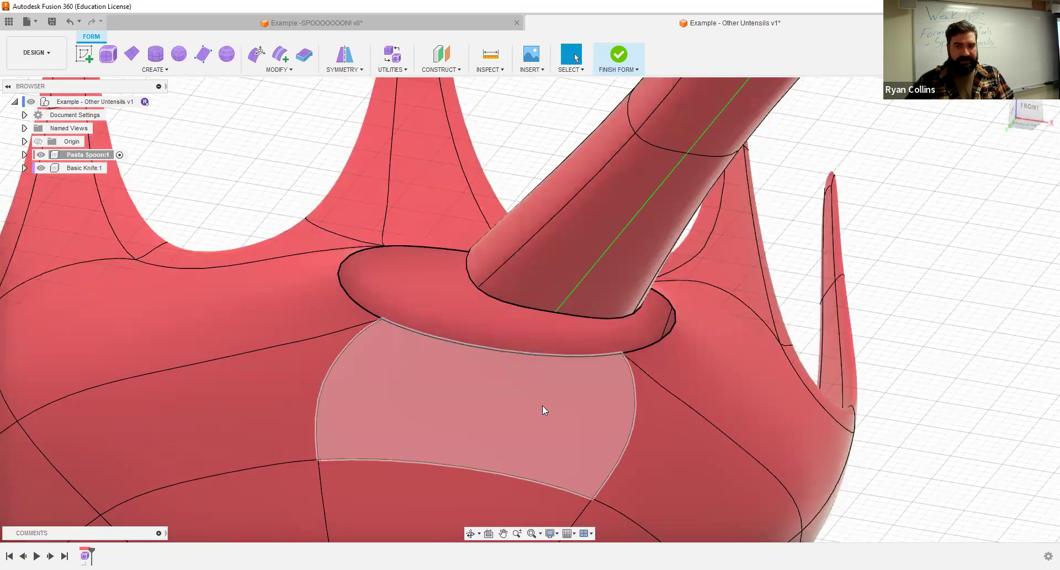
pyautogui.click(280, 53)
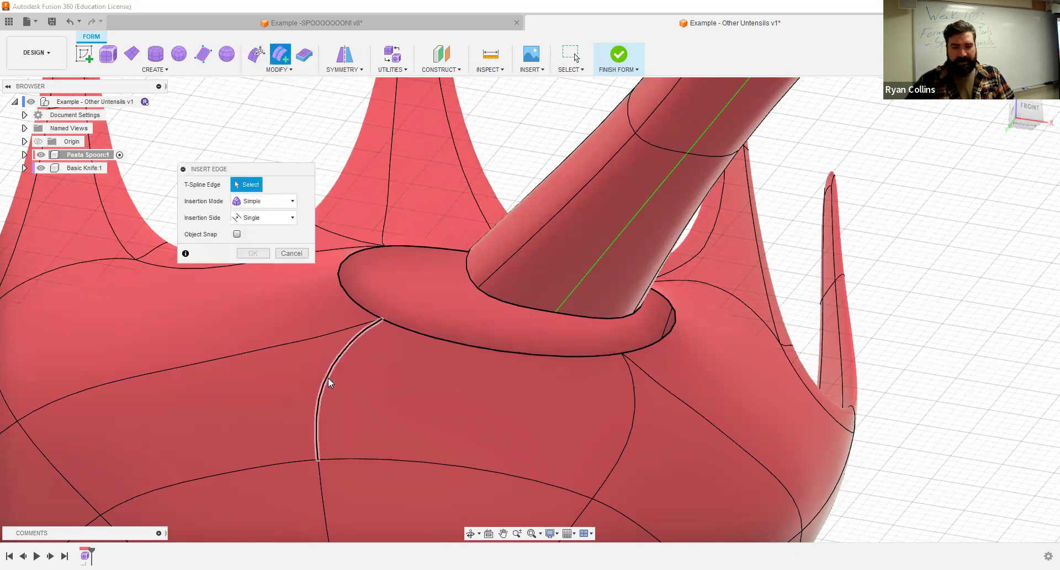
pyautogui.click(319, 397)
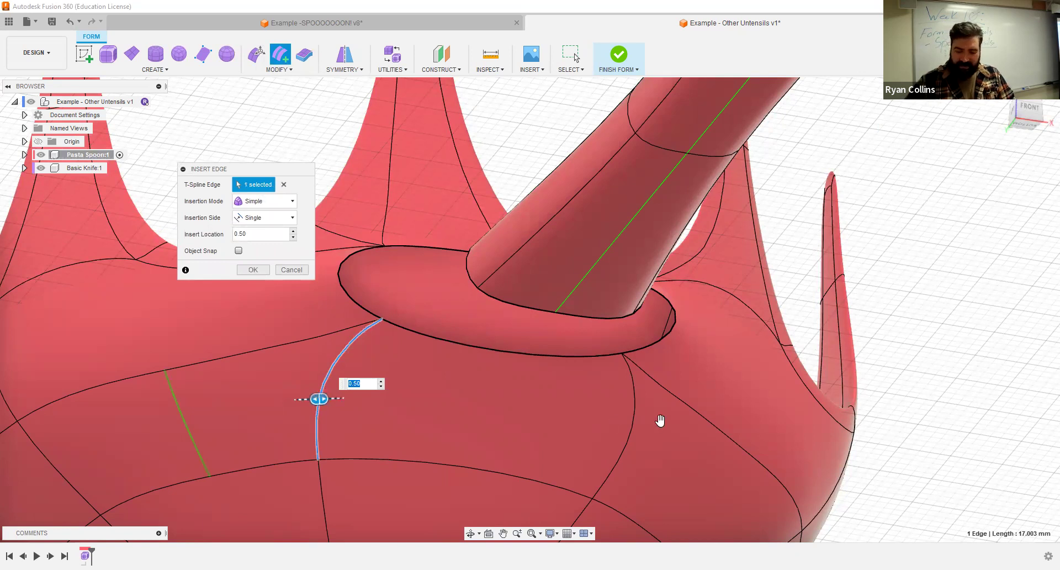
pyautogui.write('-.5')
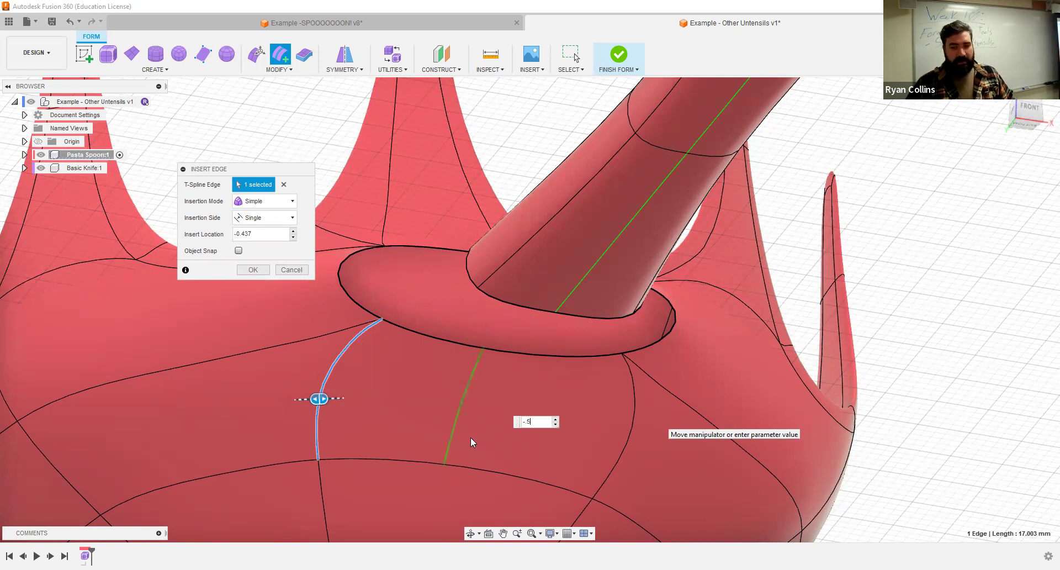
pyautogui.press('Return')
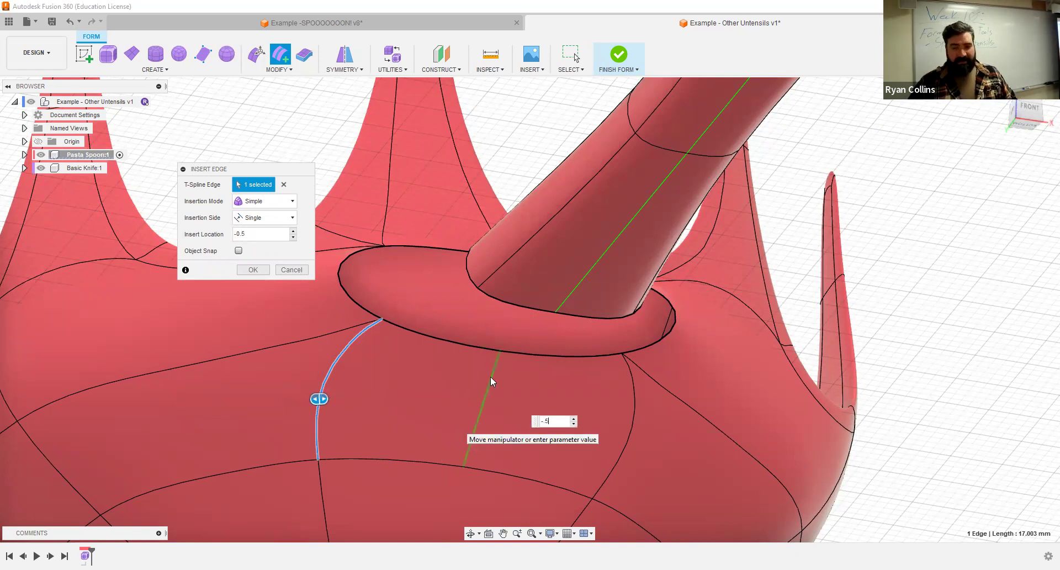
pyautogui.click(262, 271)
# - Bridge the bowl's opening edge loop to the handle's opening edge loop with 2 faces and 0 twists
pyautogui.keyDown('shift'); pyautogui.moveTo(501, 407); pyautogui.dragTo(574, 265, button='middle'); pyautogui.keyUp('shift')
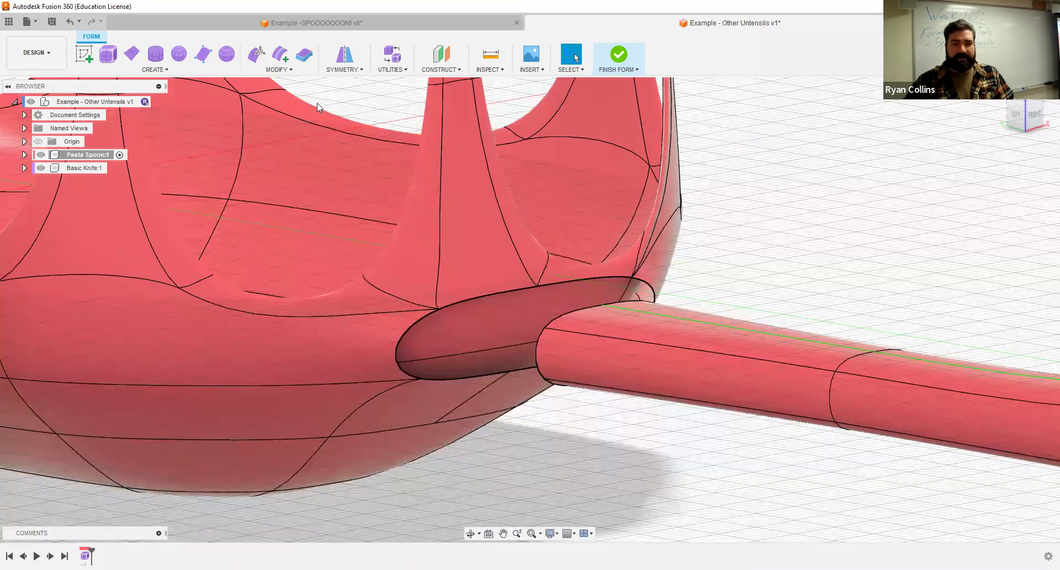
pyautogui.click(281, 70)
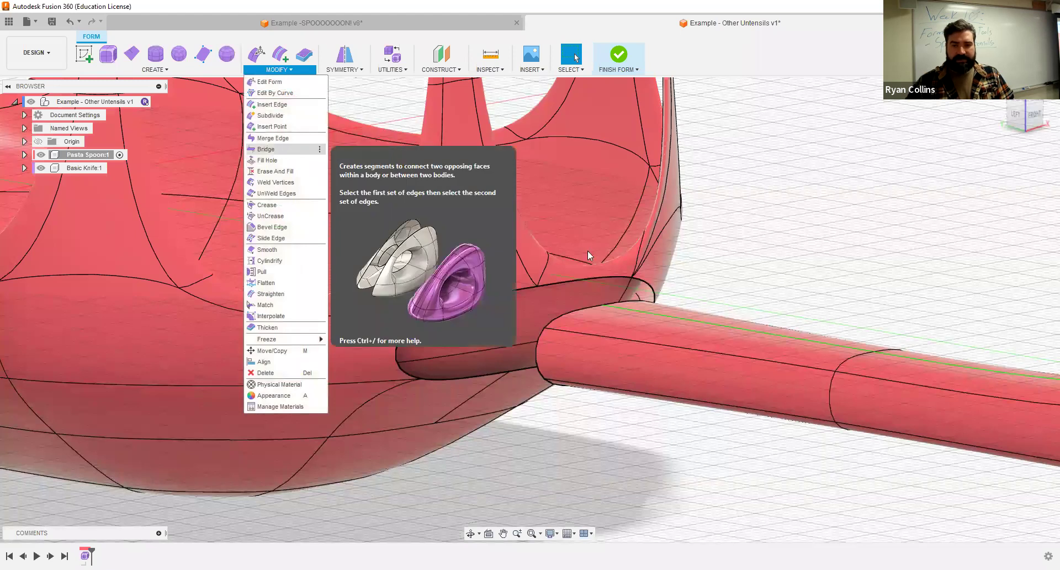
pyautogui.click(266, 149)
pyautogui.doubleClick(491, 294)
pyautogui.click(236, 202)
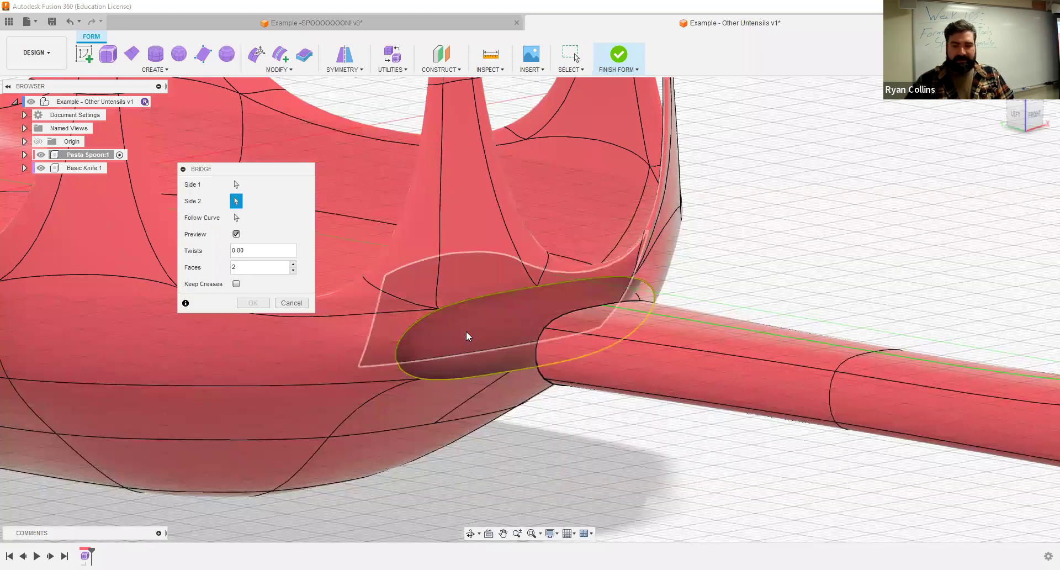
pyautogui.keyDown('shift'); pyautogui.moveTo(466, 330); pyautogui.dragTo(582, 323, button='middle'); pyautogui.keyUp('shift')
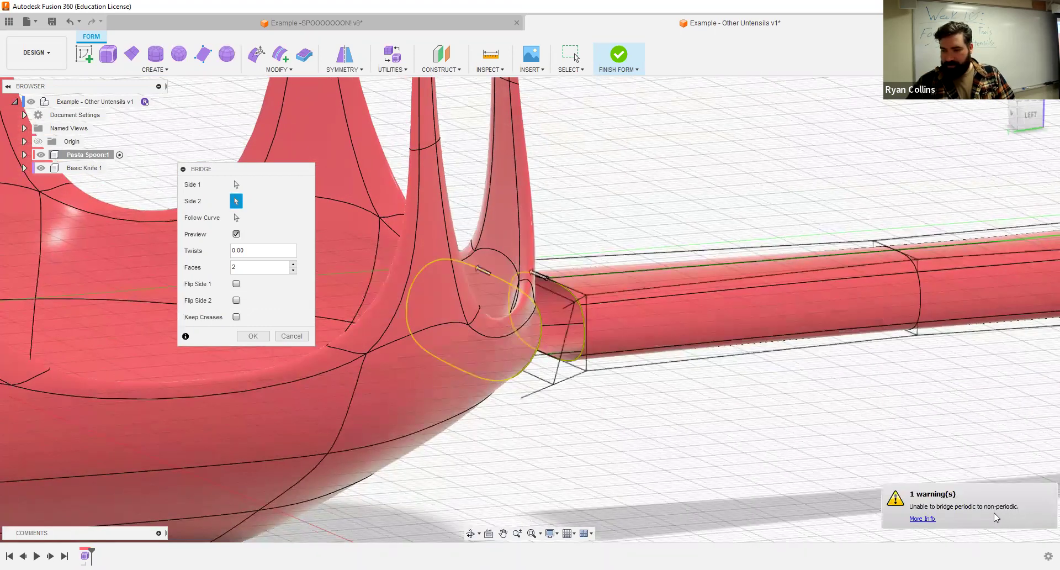
pyautogui.keyDown('shift'); pyautogui.moveTo(826, 435); pyautogui.dragTo(721, 446, button='middle'); pyautogui.keyUp('shift')
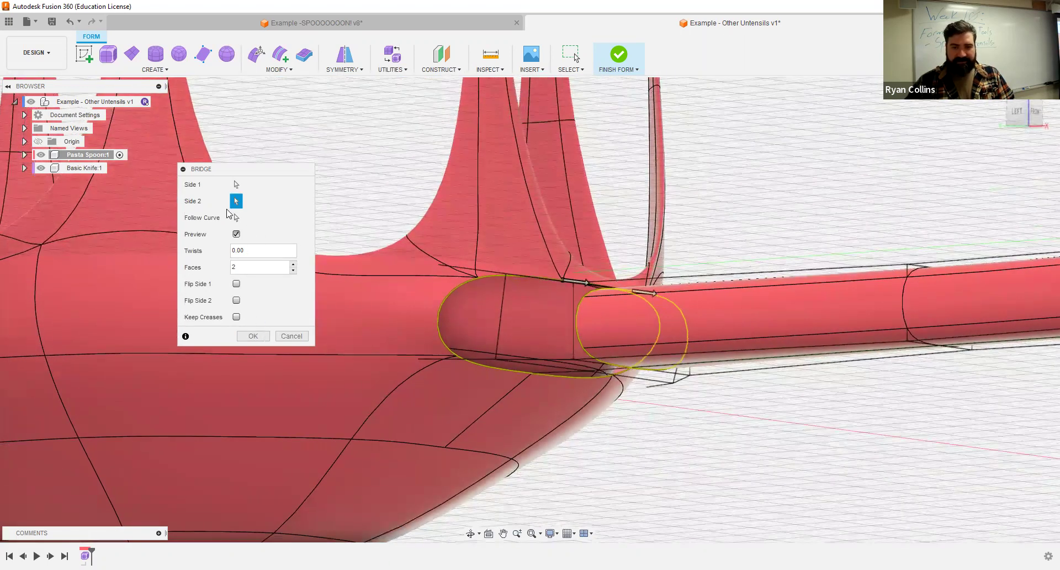
pyautogui.click(252, 337)
# - Clear the symmetry from the joined spoon body
pyautogui.keyDown('shift'); pyautogui.moveTo(669, 341); pyautogui.dragTo(665, 310, button='middle'); pyautogui.keyUp('shift')
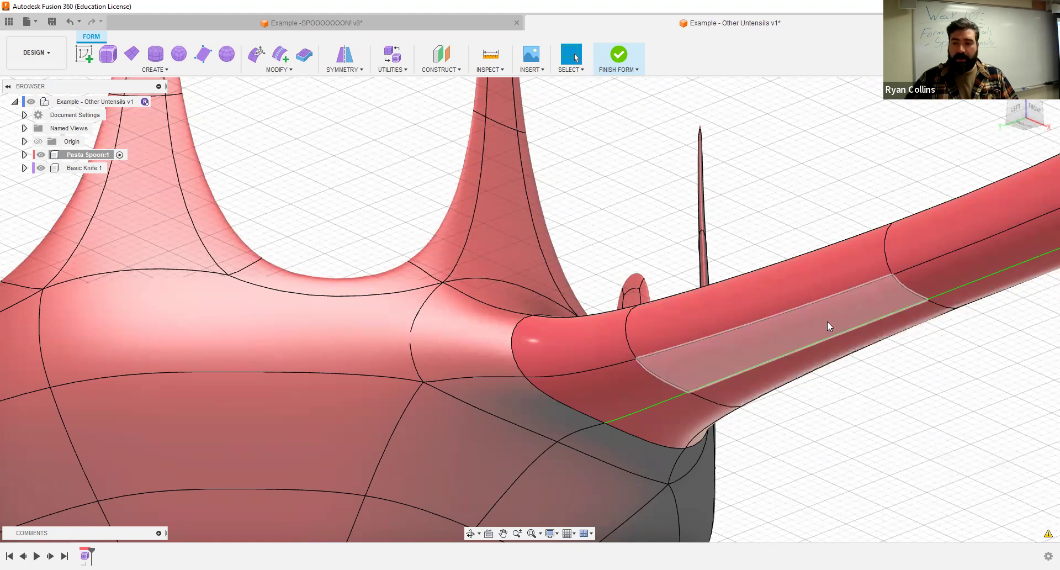
pyautogui.click(343, 69)
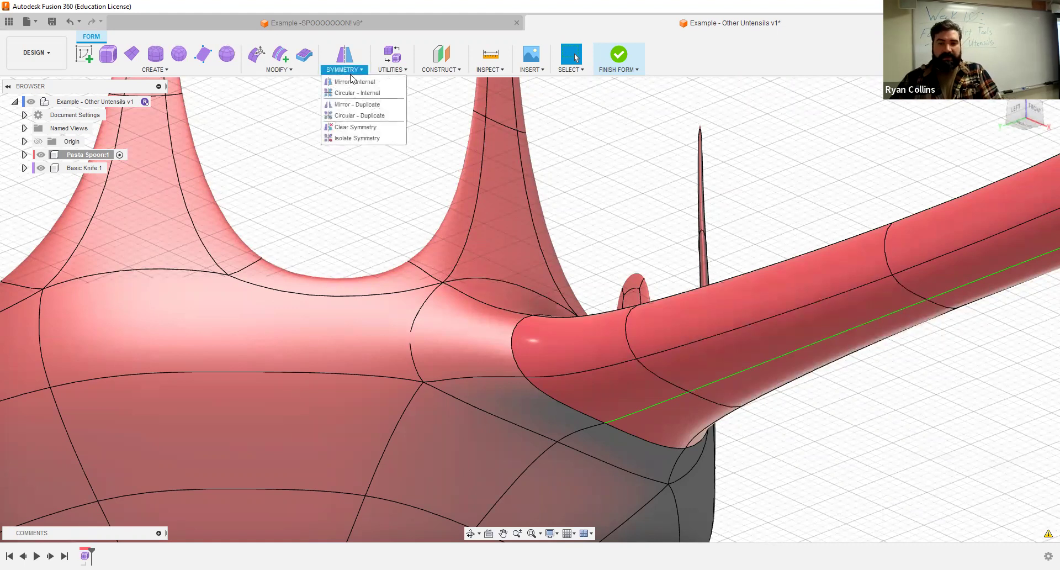
pyautogui.click(808, 291)
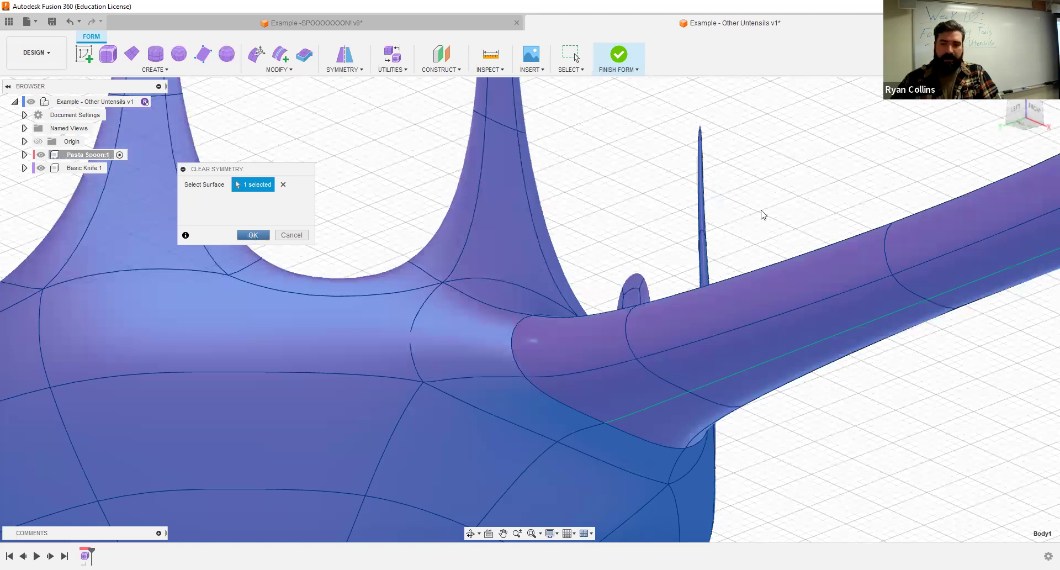
pyautogui.press('Return')
# - Inspect the joined pasta spoon from several angles, checking the bowl, prongs and handle transition
pyautogui.keyDown('shift'); pyautogui.moveTo(705, 377); pyautogui.dragTo(815, 445, button='middle'); pyautogui.keyUp('shift')
pyautogui.moveTo(610, 390); pyautogui.dragTo(355, 320, button='middle')
pyautogui.scroll(-5, 697, 382)
pyautogui.keyDown('shift'); pyautogui.moveTo(701, 381); pyautogui.dragTo(686, 422, button='middle'); pyautogui.keyUp('shift')
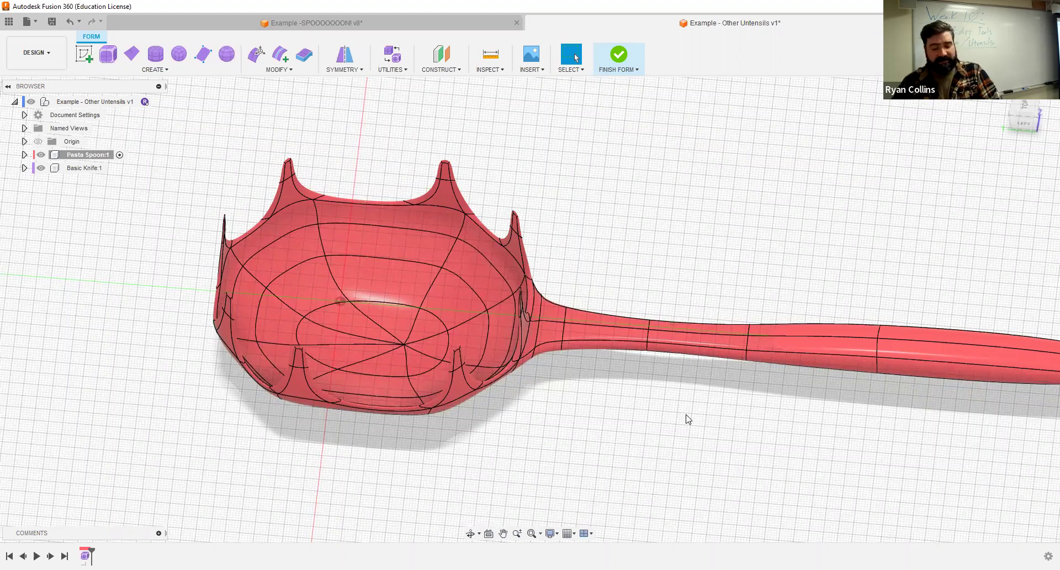
pyautogui.scroll(1, 687, 416)
pyautogui.moveTo(687, 415); pyautogui.dragTo(608, 378, button='middle')
pyautogui.scroll(-5, 466, 316)
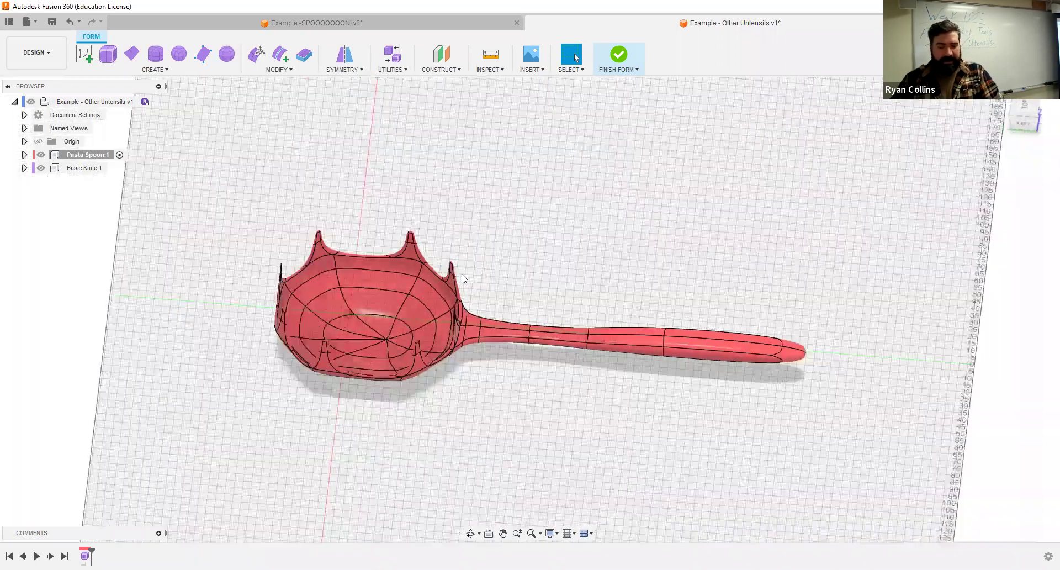
pyautogui.keyDown('shift'); pyautogui.moveTo(466, 316); pyautogui.dragTo(450, 336, button='middle'); pyautogui.keyUp('shift')
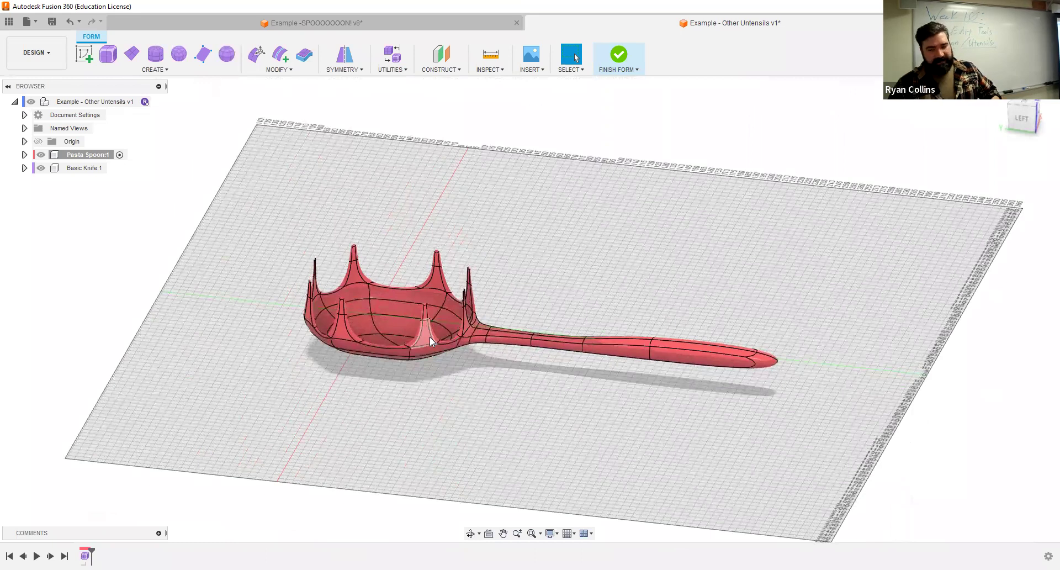
pyautogui.scroll(5, 422, 315)
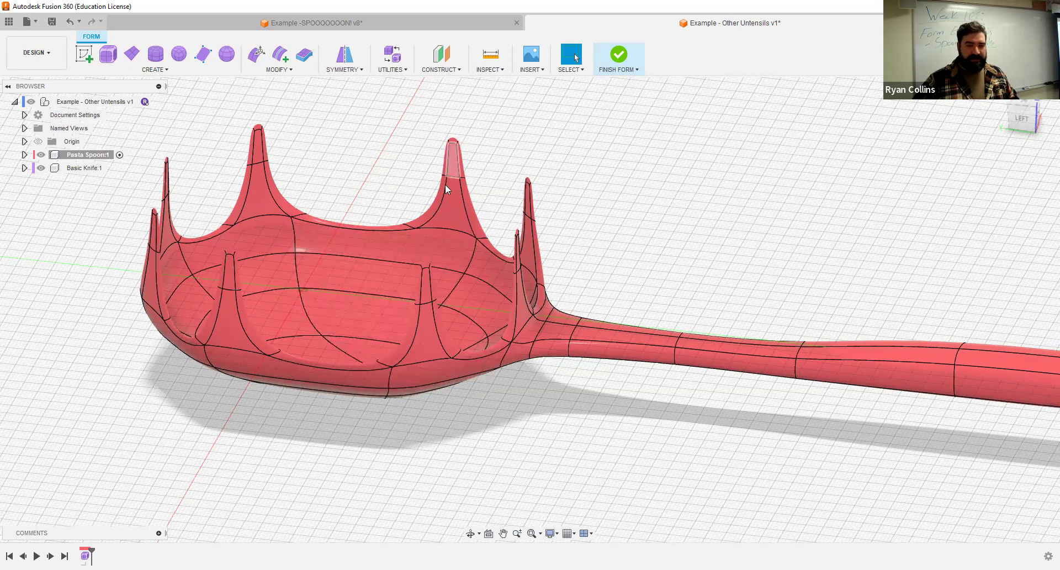
# - Cylindrify the rim and prong faces with Auto Feature Selection on, starting from a face on a prong
pyautogui.click(290, 72)
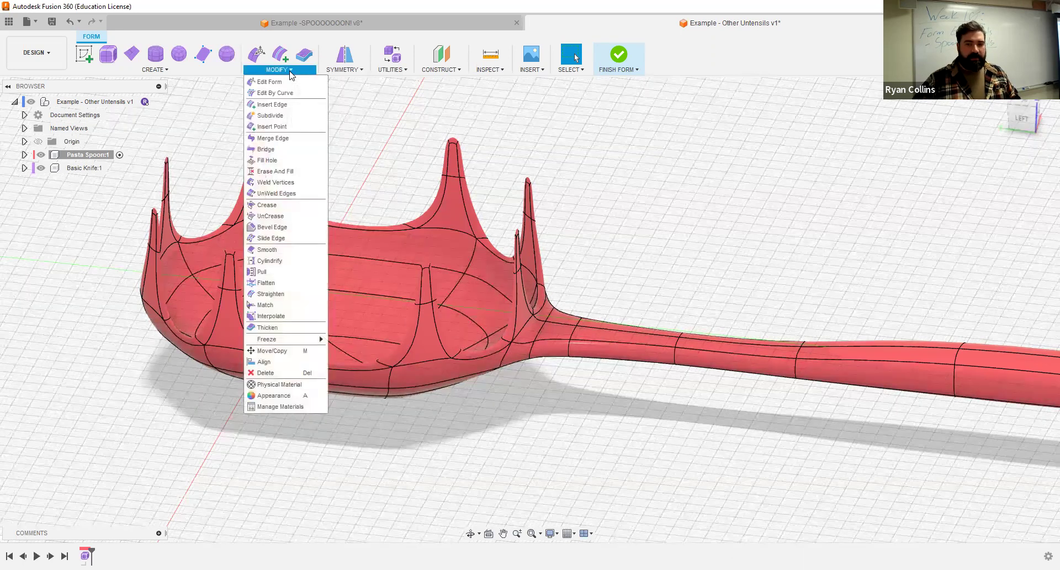
pyautogui.click(288, 262)
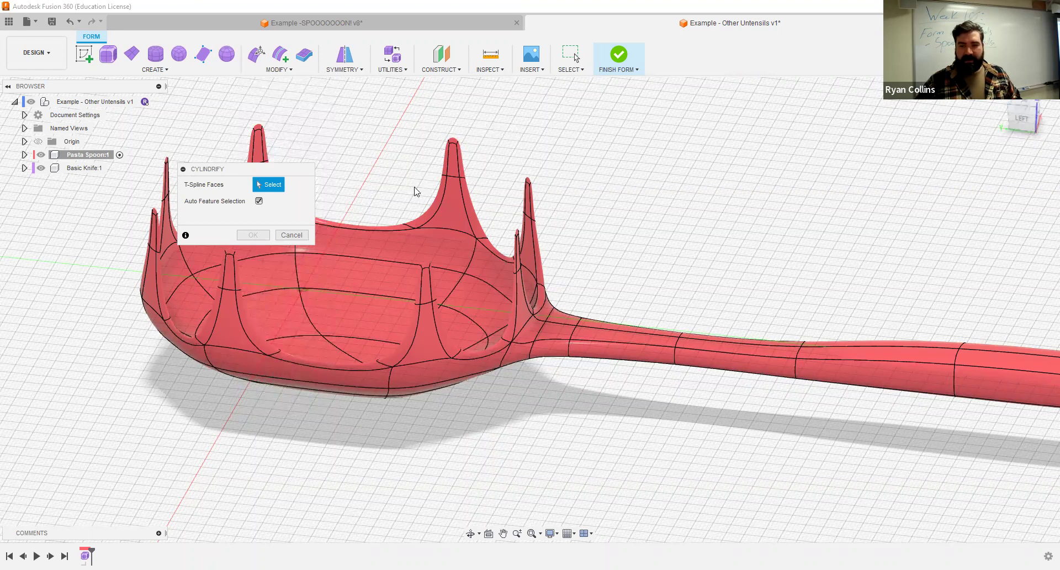
pyautogui.click(452, 190)
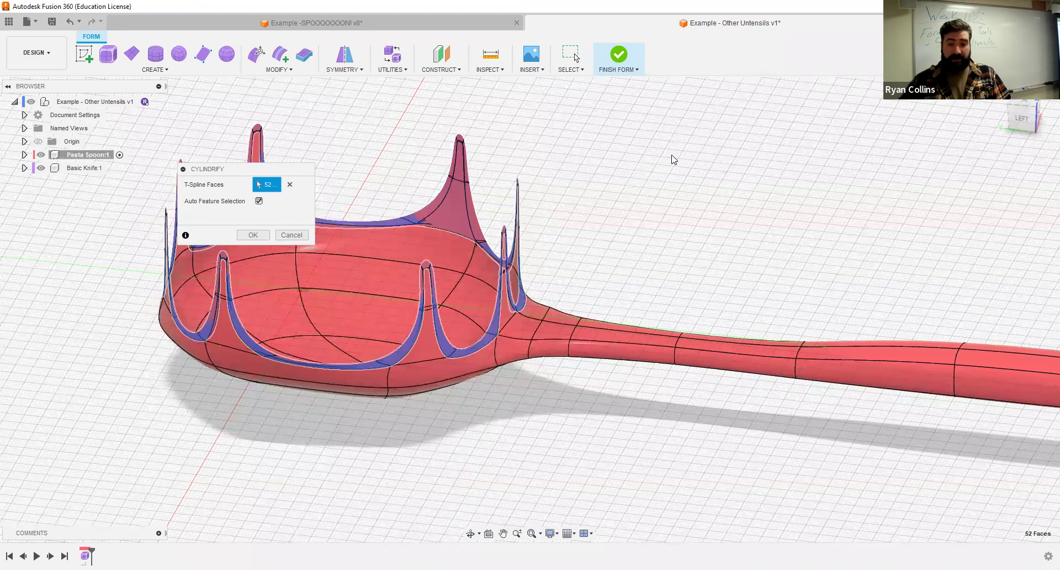
pyautogui.keyDown('shift'); pyautogui.moveTo(622, 154); pyautogui.dragTo(690, 158, button='middle'); pyautogui.keyUp('shift')
pyautogui.keyDown('shift'); pyautogui.moveTo(690, 157); pyautogui.dragTo(688, 160); pyautogui.keyUp('shift')
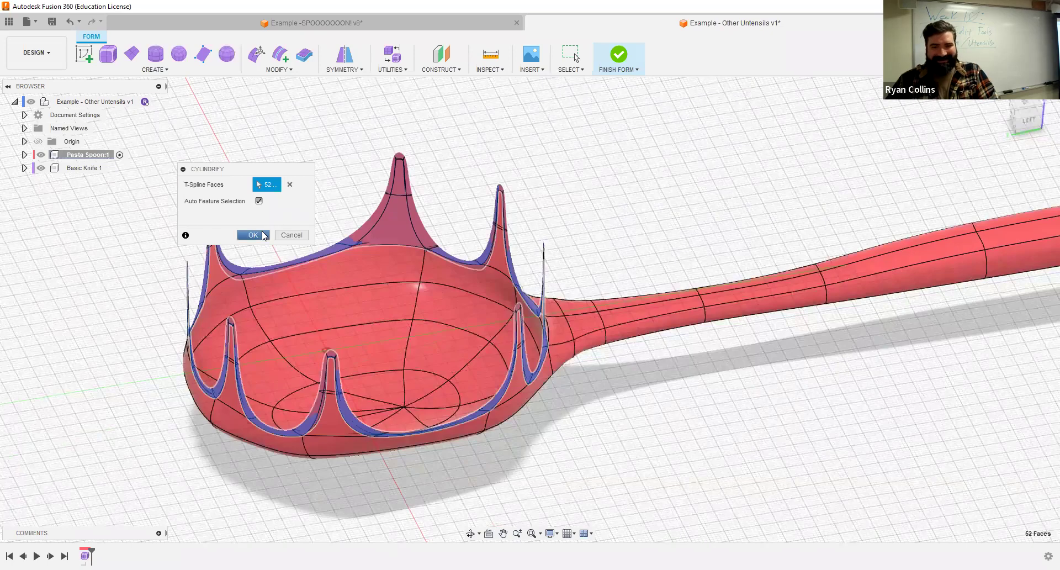
pyautogui.click(262, 233)
pyautogui.keyDown('shift'); pyautogui.moveTo(620, 237); pyautogui.dragTo(547, 307, button='middle'); pyautogui.keyUp('shift')
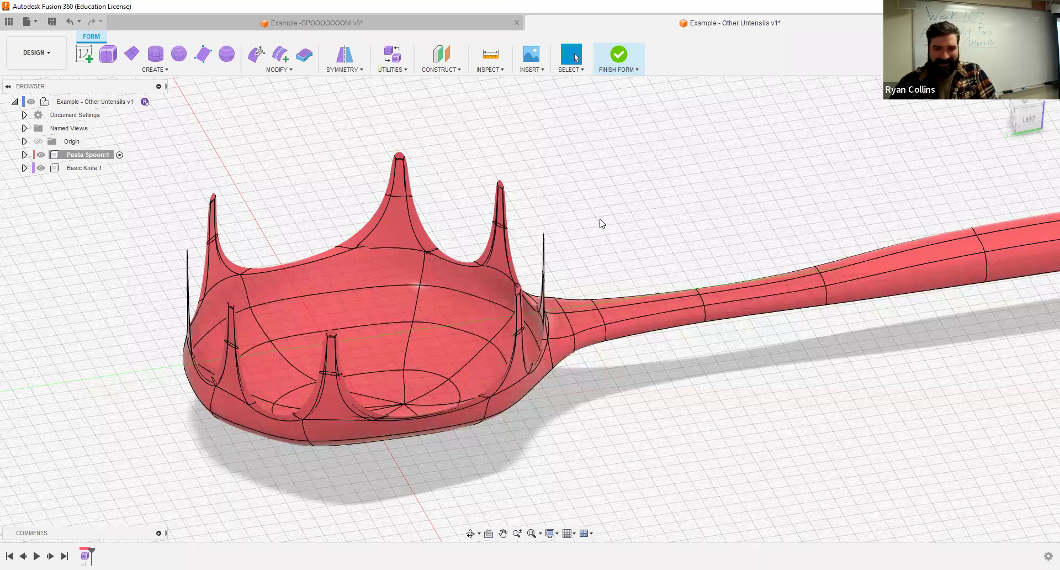
# - Save the design with the version description "Terrible Pasta Spoon"
pyautogui.keyDown('shift'); pyautogui.moveTo(630, 217); pyautogui.dragTo(498, 259, button='middle'); pyautogui.keyUp('shift')
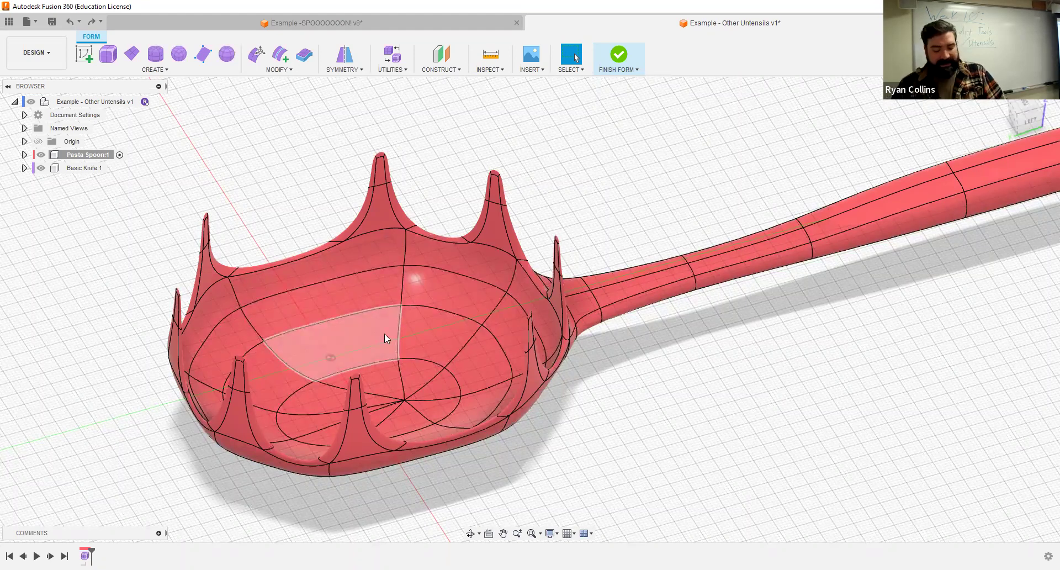
pyautogui.scroll(-4, 385, 333)
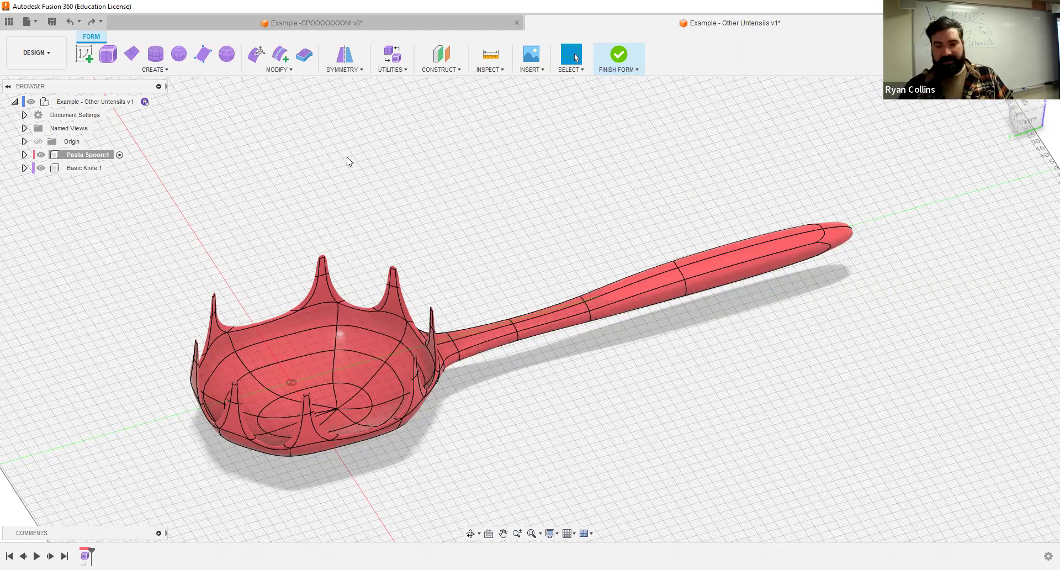
pyautogui.hotkey('ctrl', 's')
pyautogui.write('t')
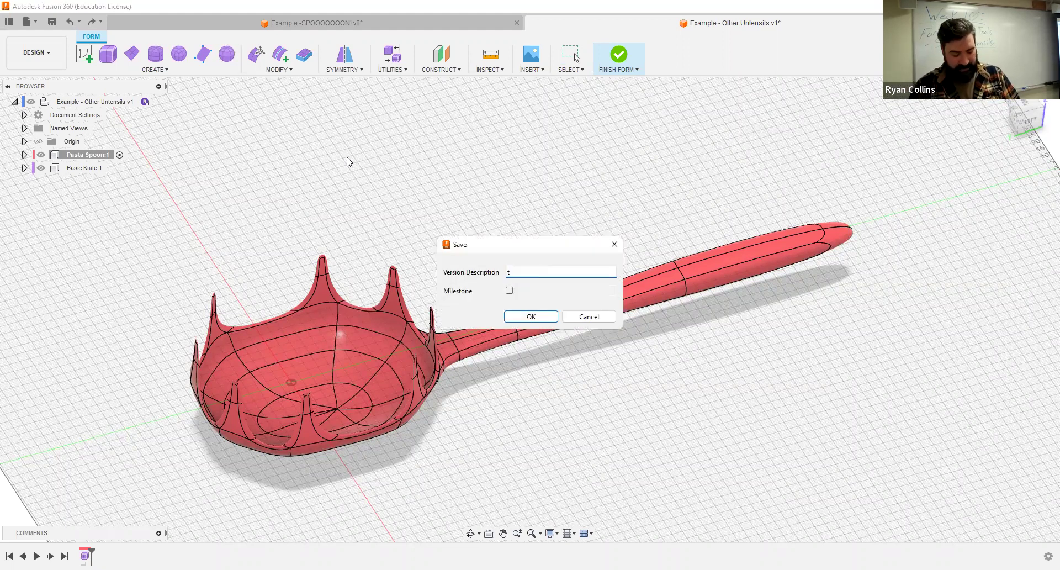
pyautogui.write('eht')
pyautogui.press('BackSpace')
pyautogui.press('BackSpace')
pyautogui.press('BackSpace')
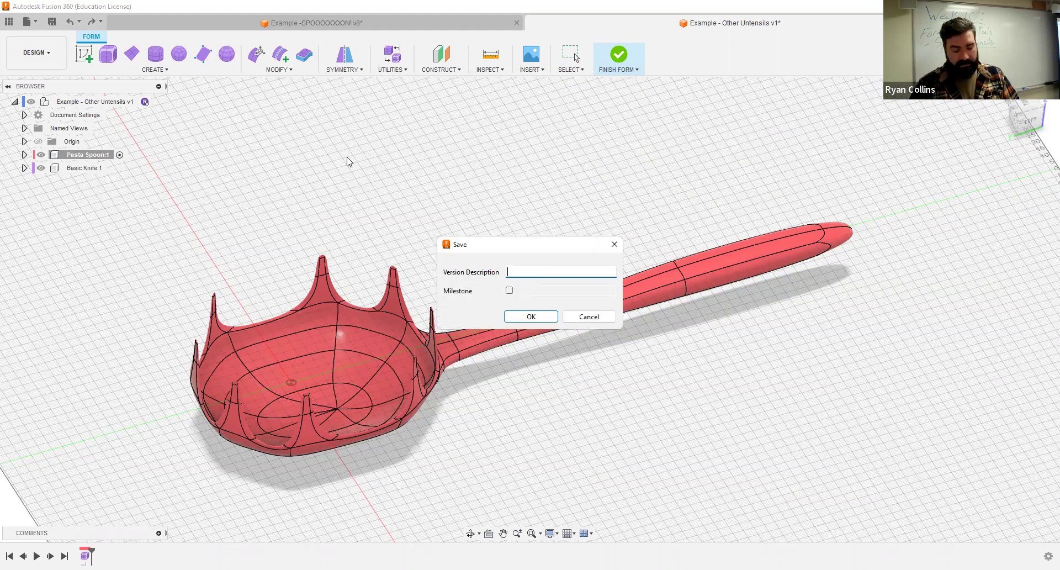
pyautogui.write('errible')
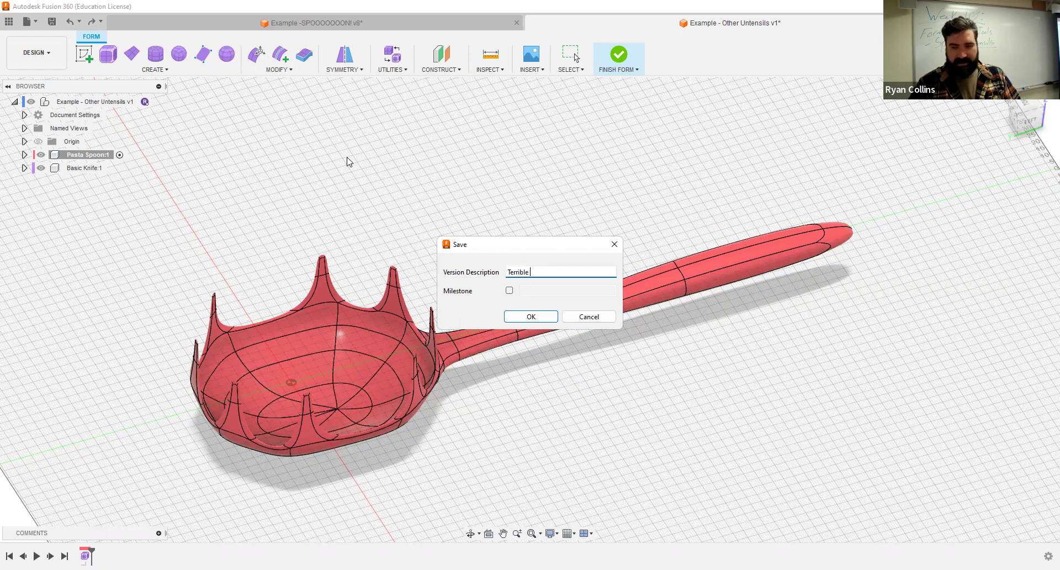
pyautogui.write(' Pasta')
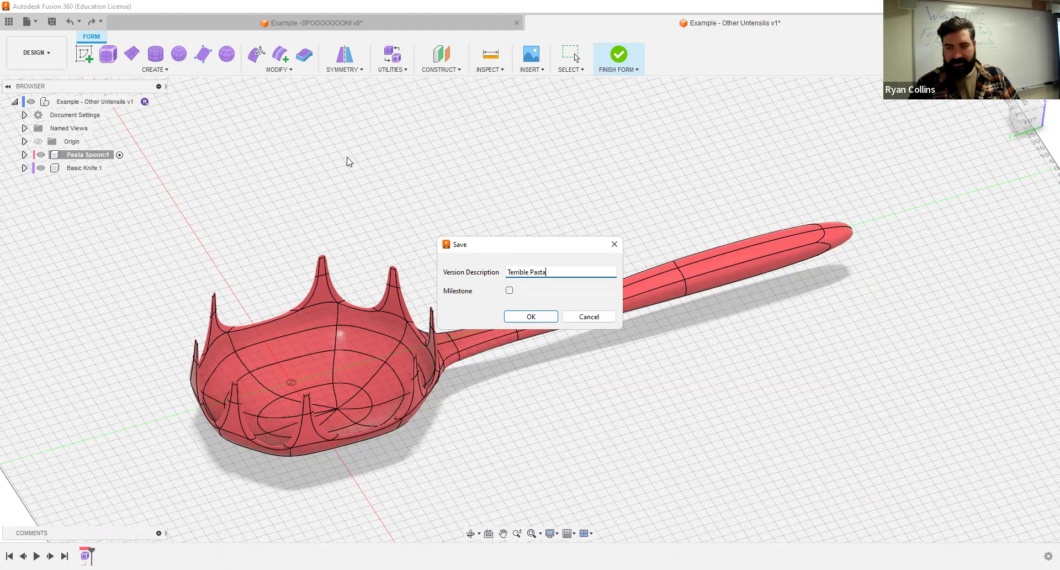
pyautogui.write(' Spoon')
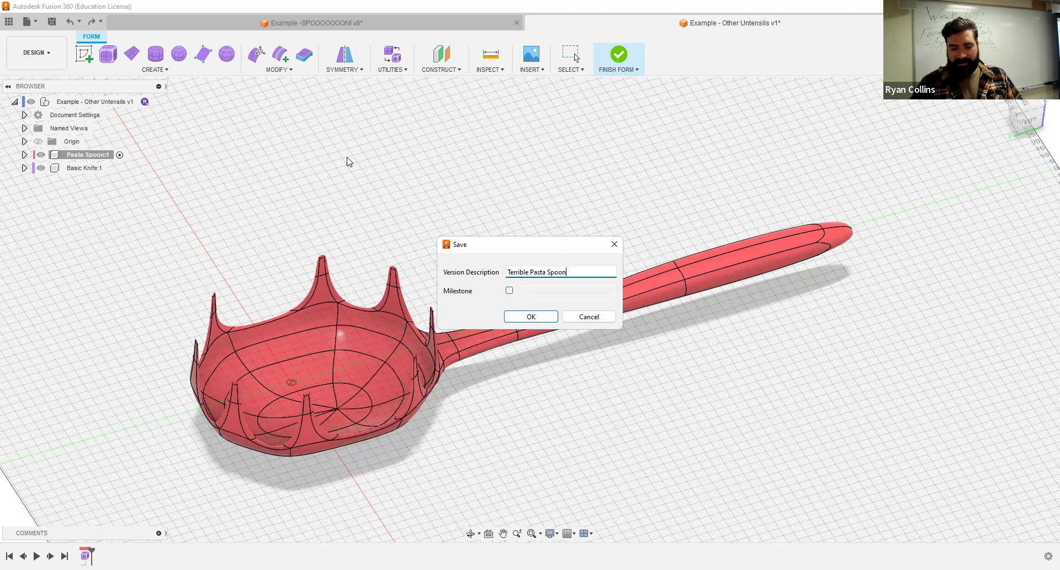
pyautogui.press('Return')
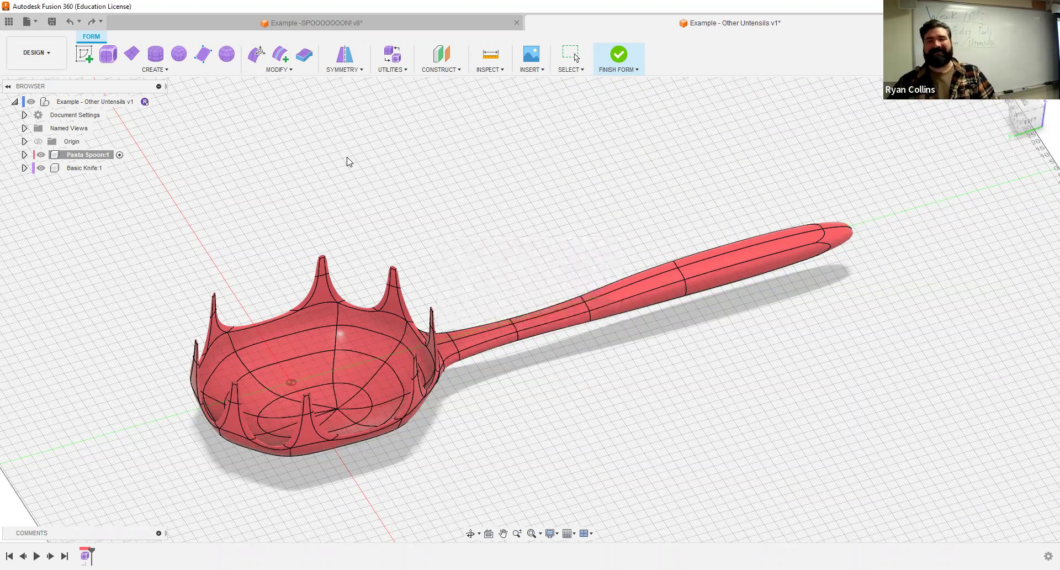
# - Finish the pasta spoon form and hide the Pasta Spoon component
pyautogui.click(617, 57)
pyautogui.click(618, 58)
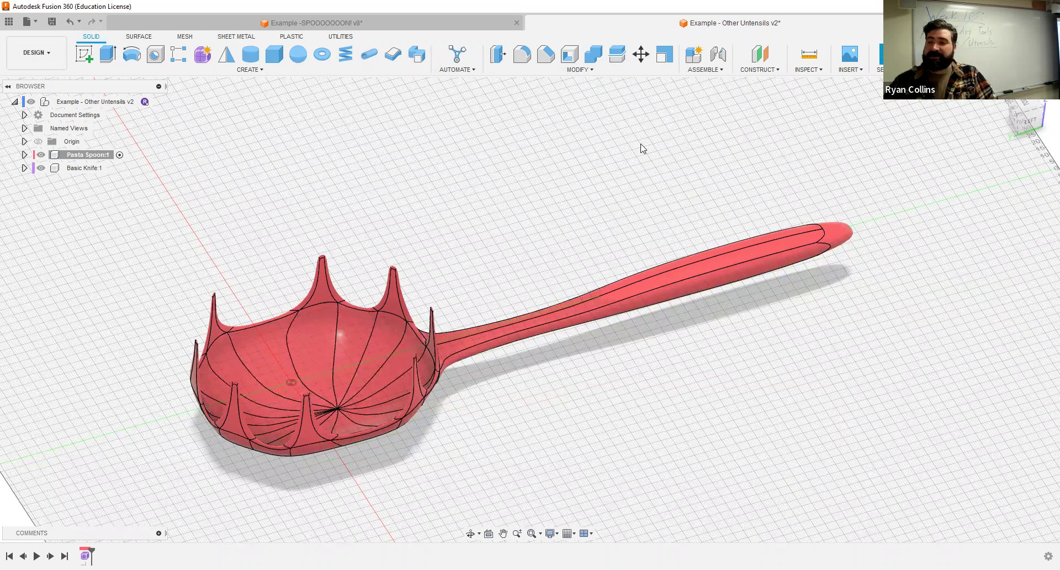
pyautogui.click(44, 156)
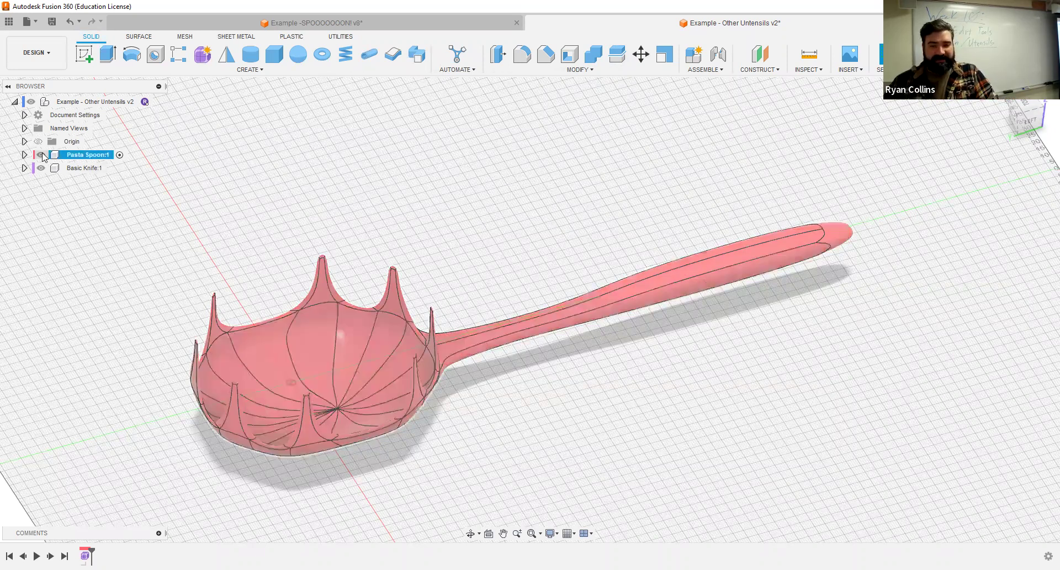
pyautogui.click(41, 156)
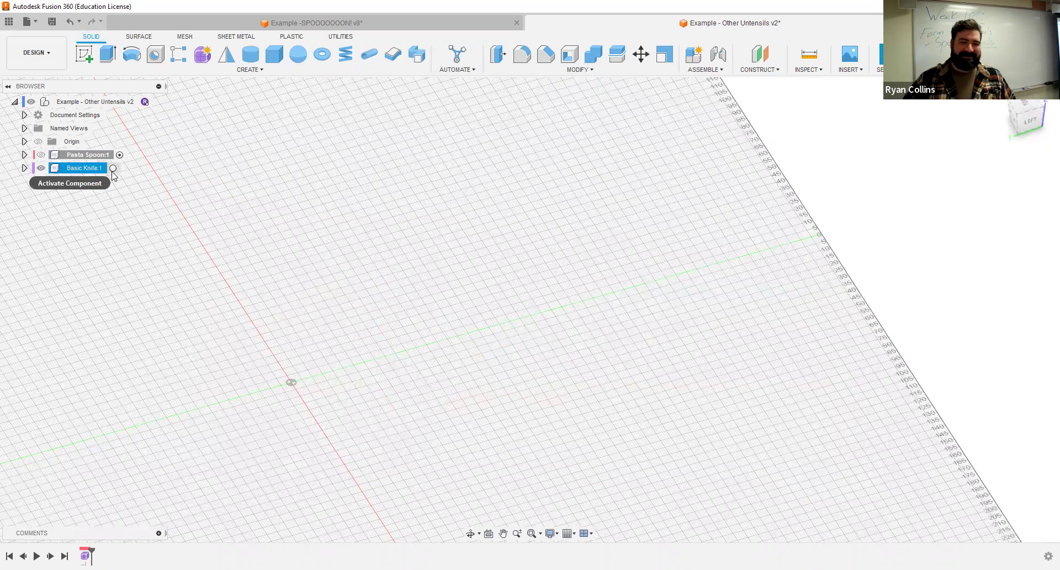
# - Activate the Basic Knife component and create a new form in it
pyautogui.click(113, 168)
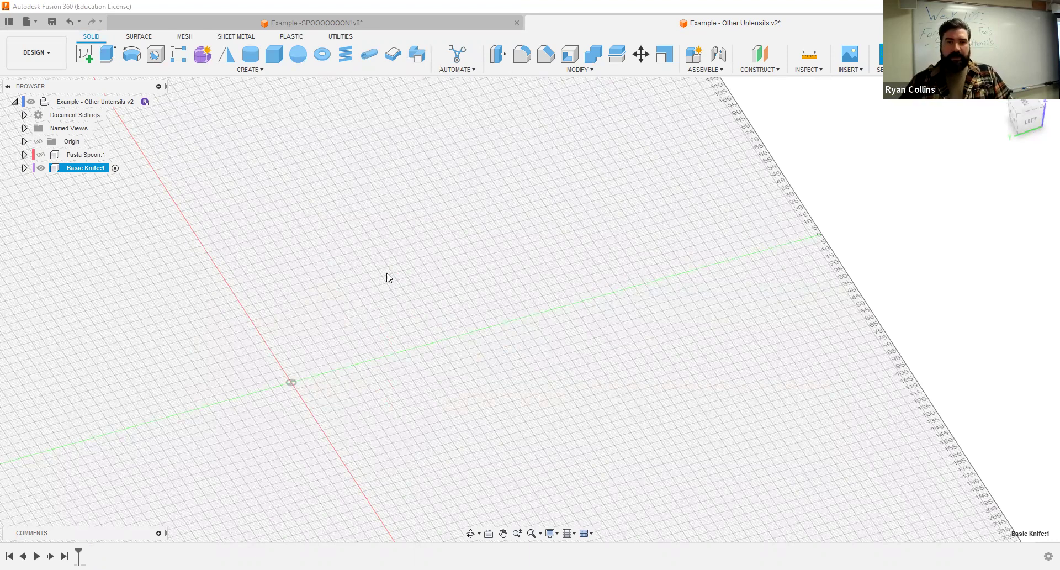
pyautogui.click(210, 58)
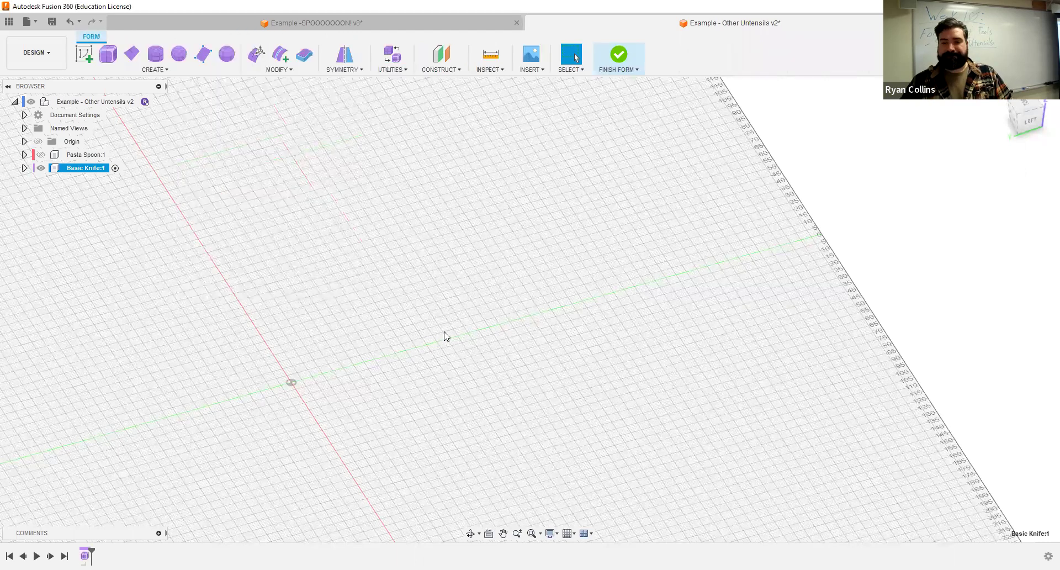
pyautogui.moveTo(315, 308); pyautogui.dragTo(462, 273, button='middle')
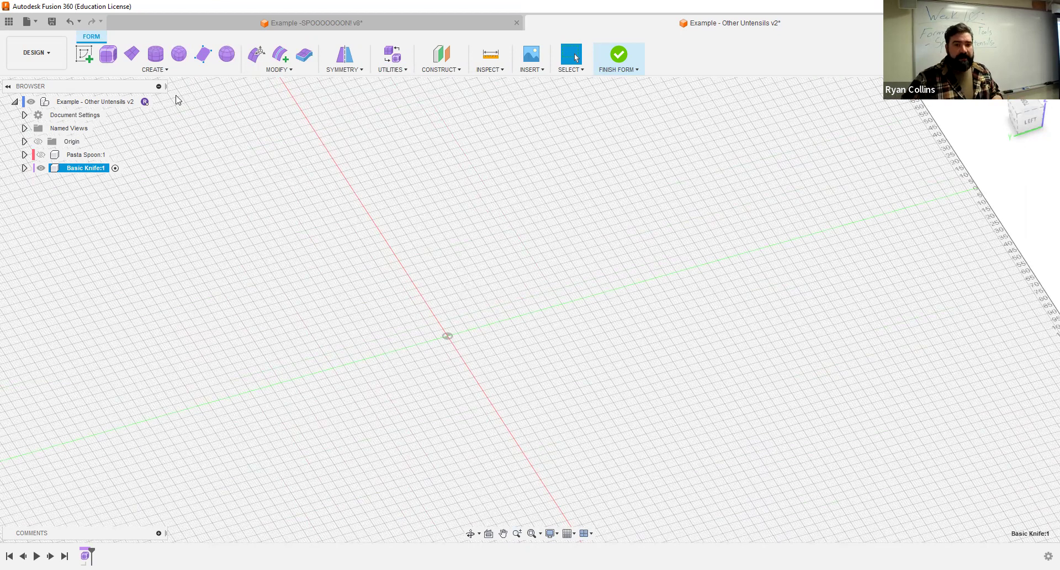
# - Create a 2-Point rectangular form plane on the ground plane, starting at the origin, 50 mm along X and 200 mm along Y
pyautogui.click(136, 57)
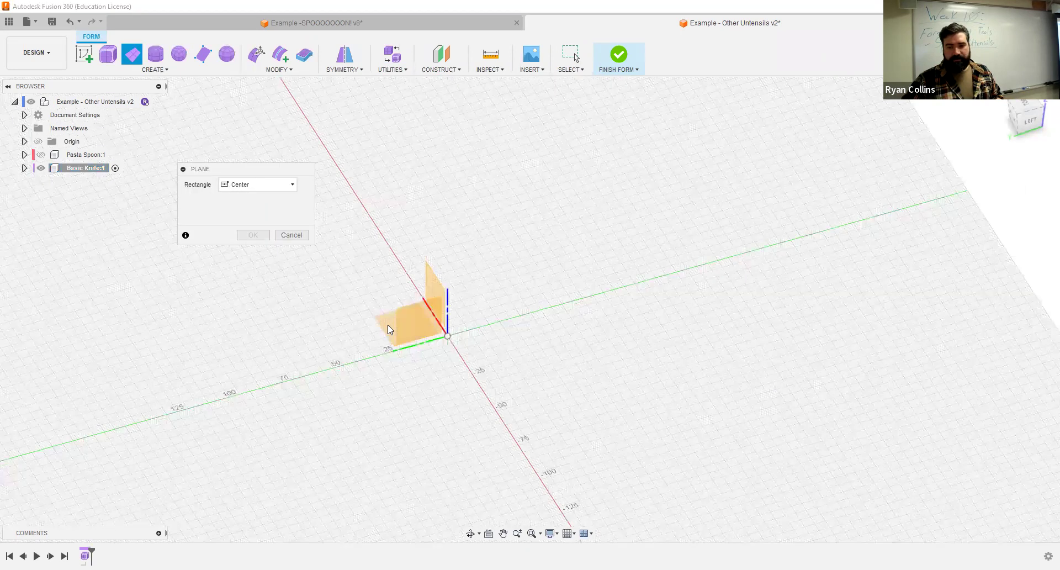
pyautogui.click(275, 191)
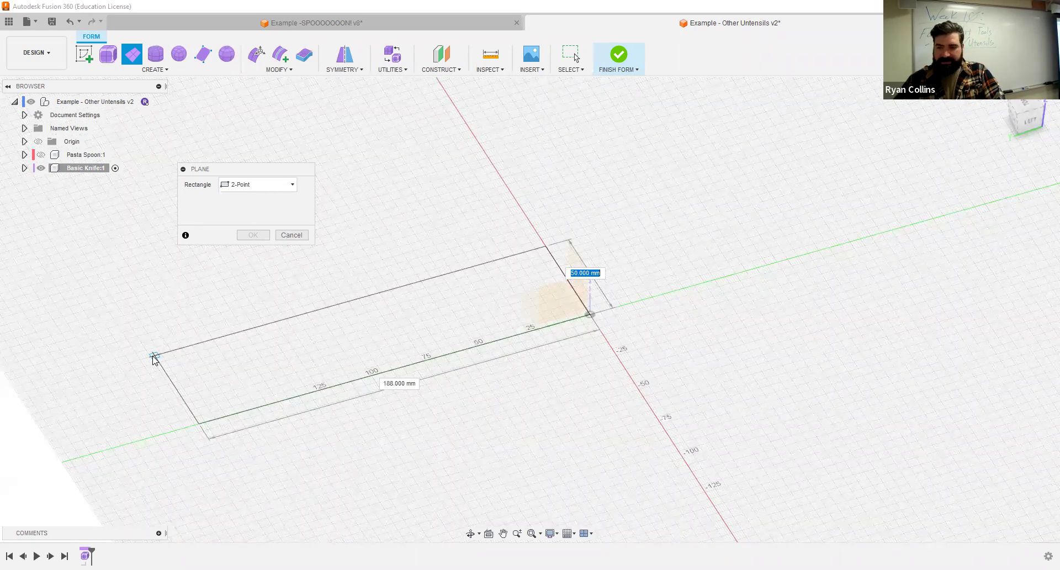
pyautogui.press('Tab')
pyautogui.write('200')
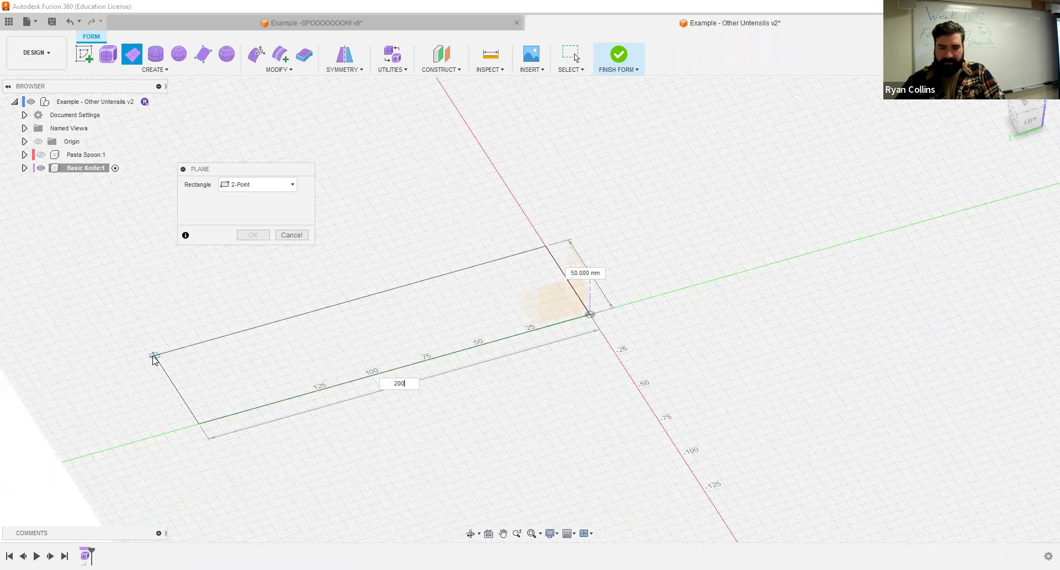
pyautogui.press('Return')
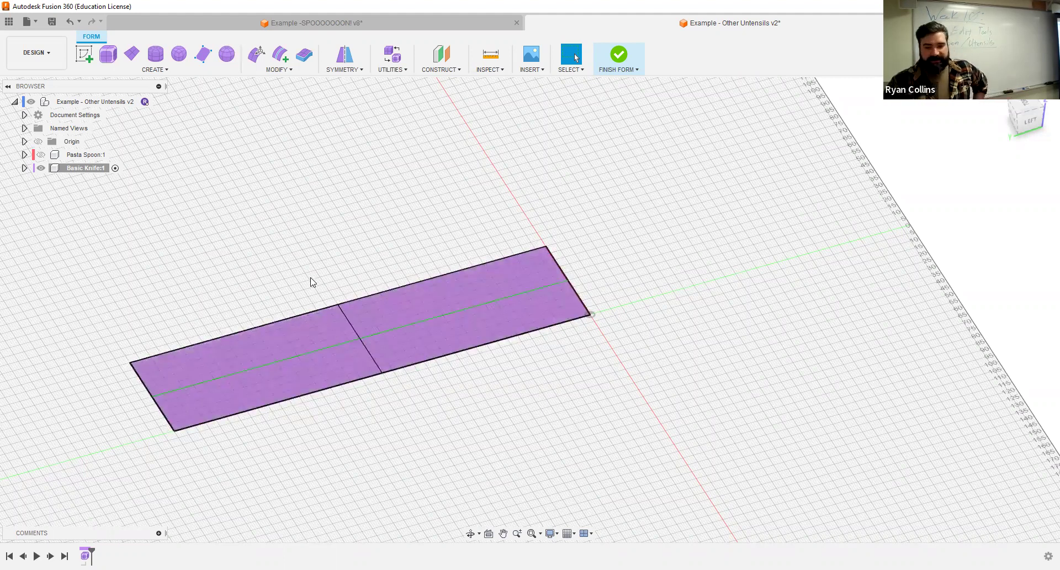
pyautogui.keyDown('shift'); pyautogui.moveTo(426, 403); pyautogui.dragTo(291, 355, button='middle'); pyautogui.keyUp('shift')
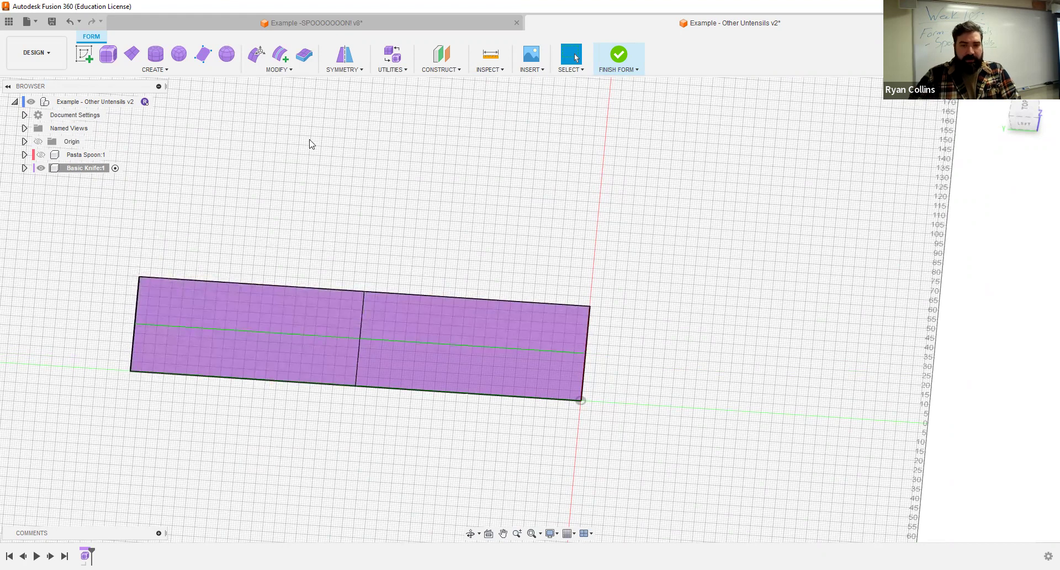
pyautogui.click(261, 53)
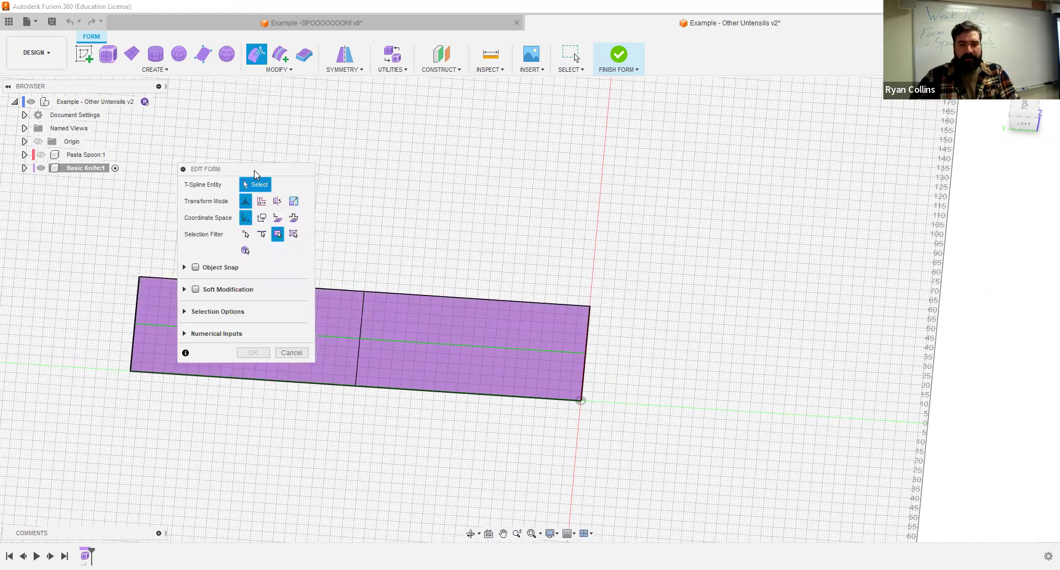
pyautogui.moveTo(454, 209); pyautogui.dragTo(710, 215, button='middle')
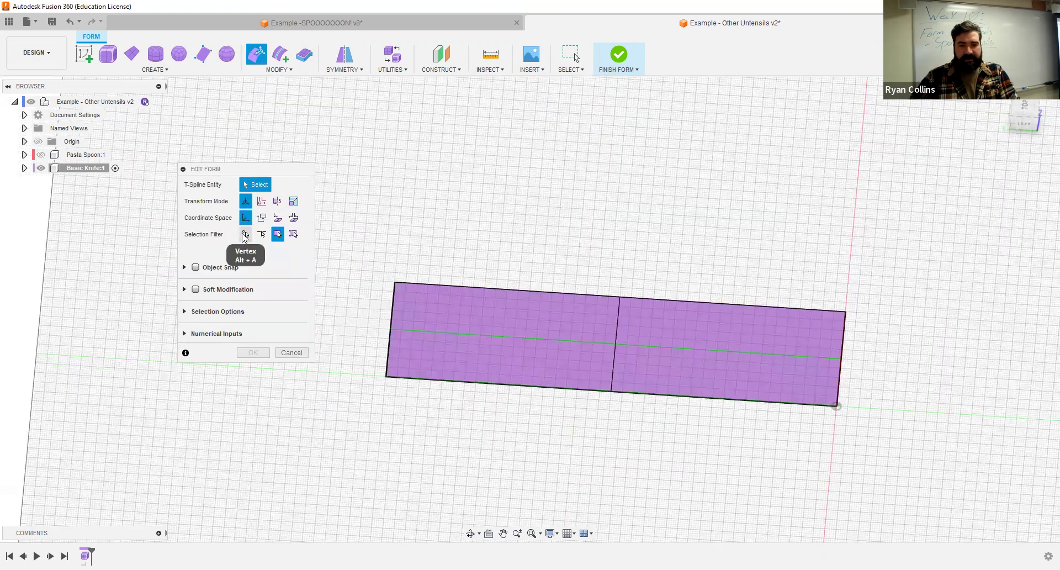
pyautogui.click(245, 235)
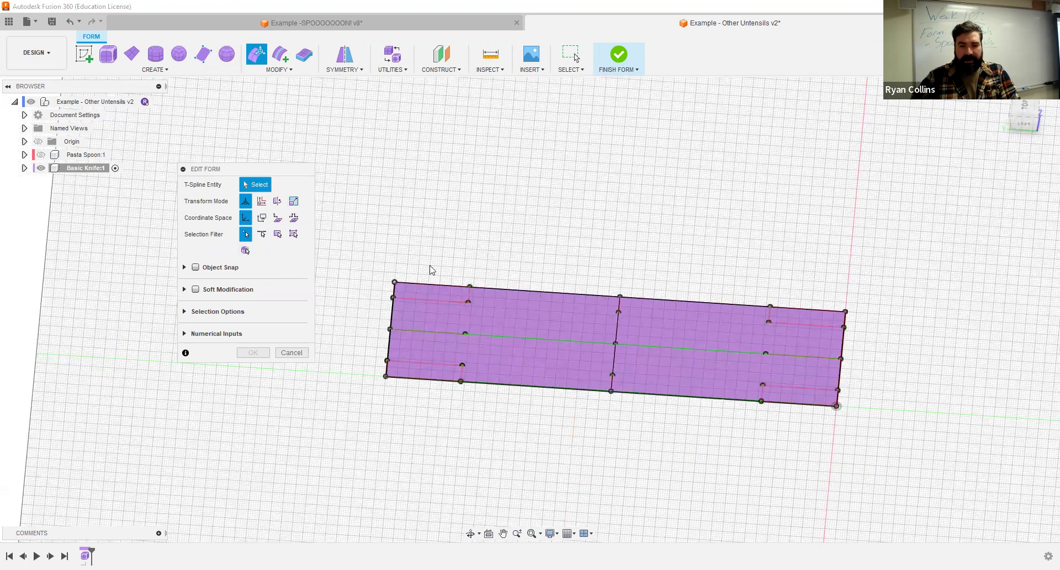
pyautogui.click(395, 282)
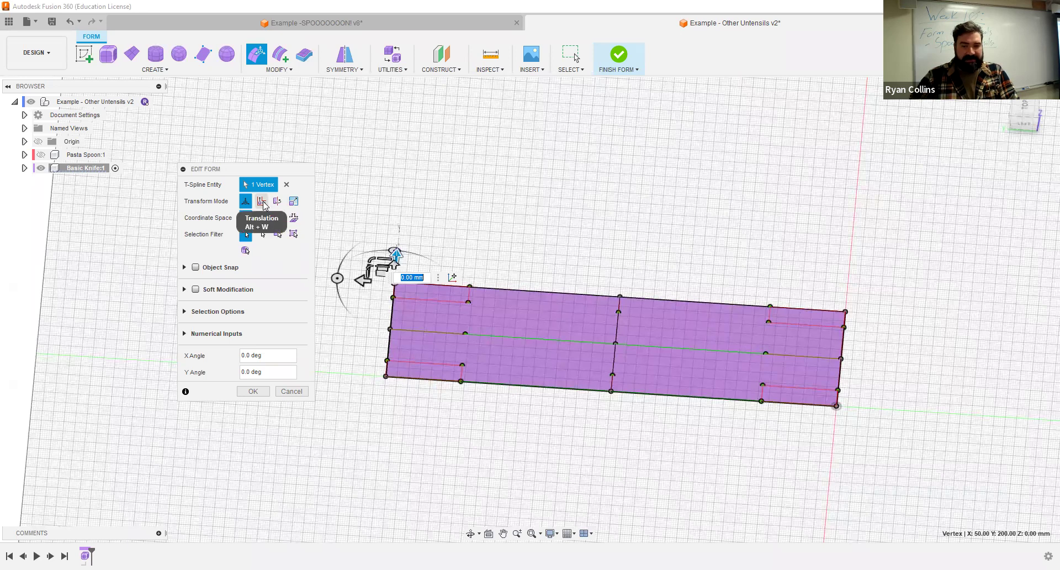
pyautogui.click(262, 201)
pyautogui.keyDown('shift'); pyautogui.moveTo(486, 232); pyautogui.dragTo(483, 248, button='middle'); pyautogui.keyUp('shift')
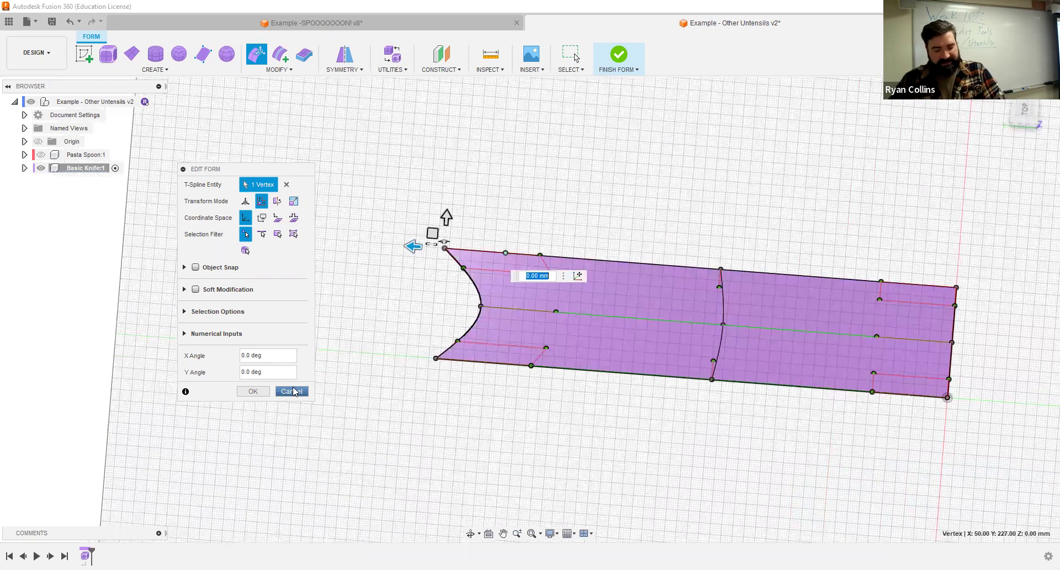
pyautogui.click(293, 391)
# - Clear the symmetry from the knife's plane body
pyautogui.click(347, 70)
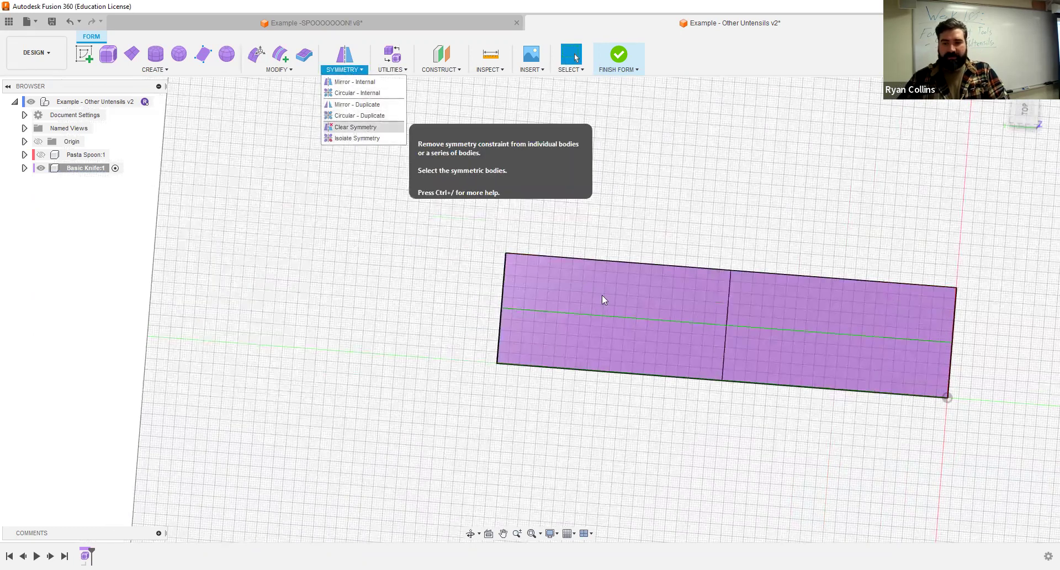
pyautogui.click(495, 215)
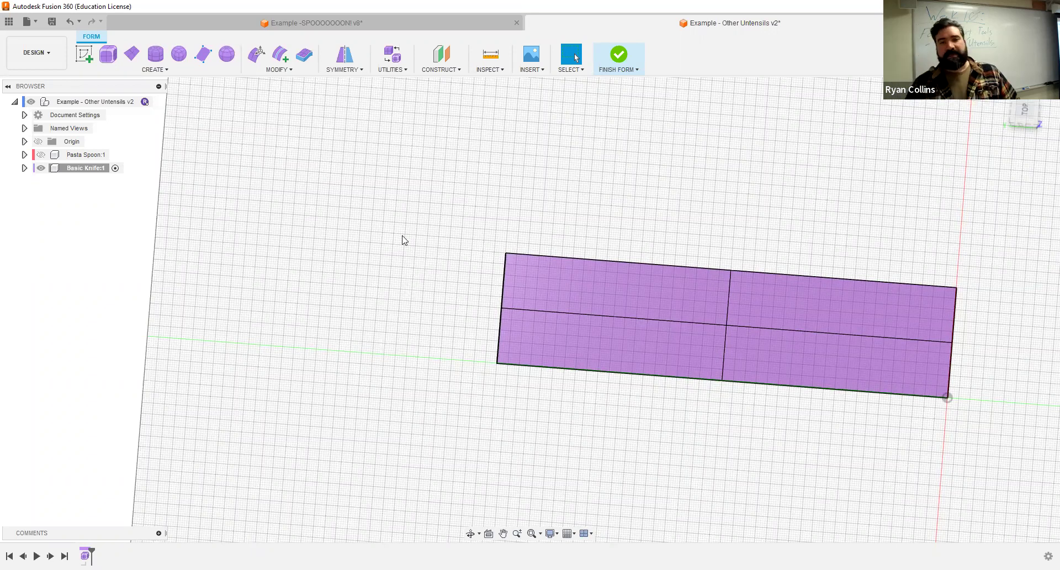
# - Move the plane's corner vertex at X 50, Y 200 outward along Y to about Y 267 mm to form a blade tip
pyautogui.moveTo(528, 192); pyautogui.dragTo(359, 136, button='middle')
pyautogui.click(257, 53)
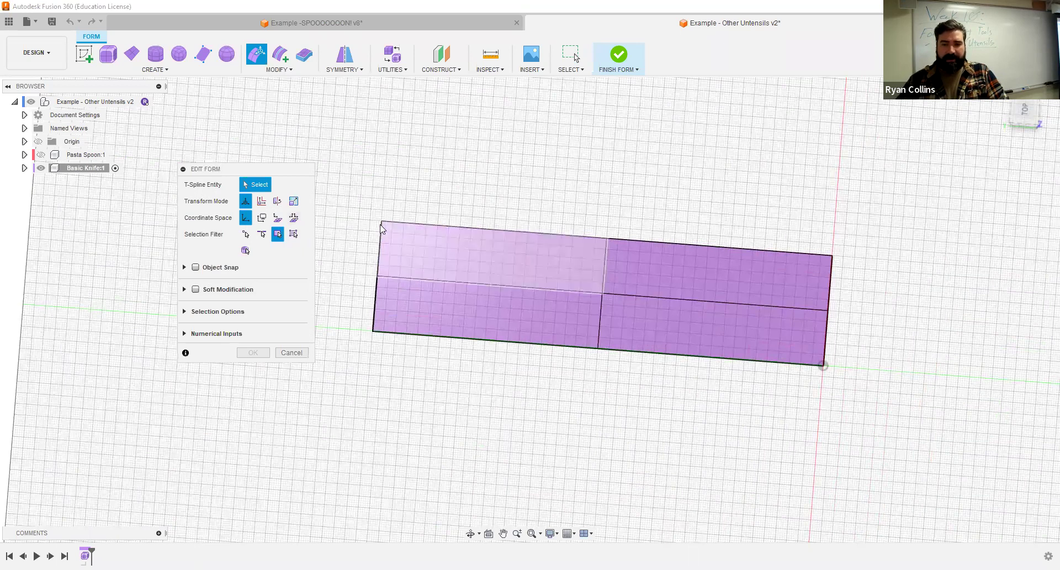
pyautogui.click(246, 234)
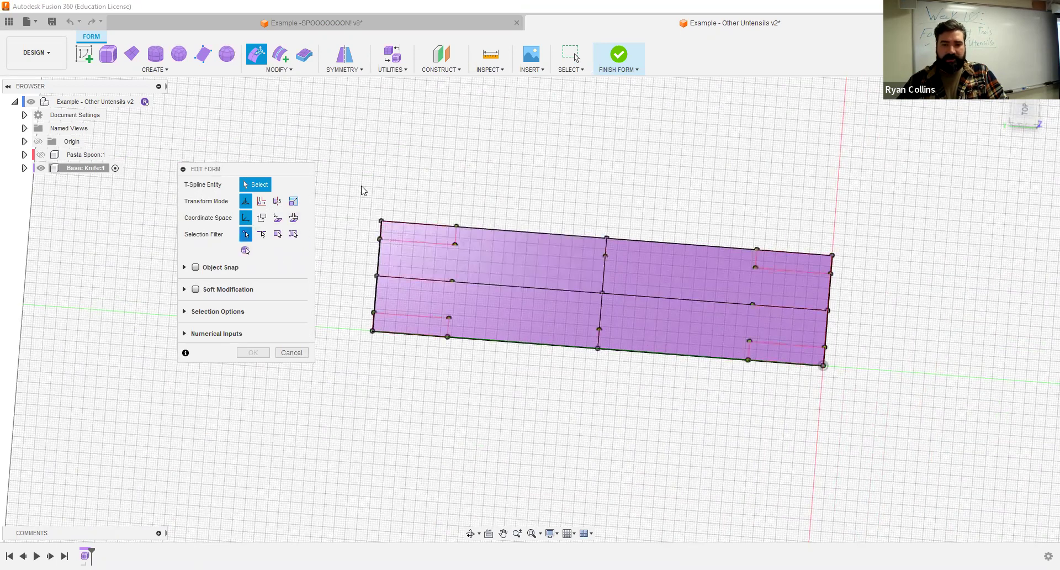
pyautogui.click(381, 222)
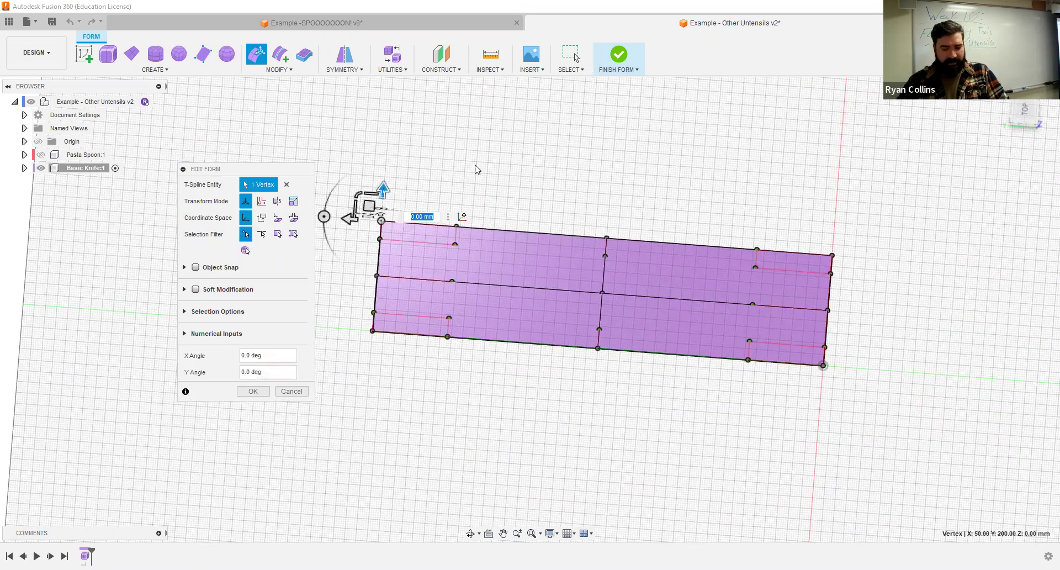
pyautogui.keyDown('shift'); pyautogui.moveTo(474, 163); pyautogui.dragTo(508, 149, button='middle'); pyautogui.keyUp('shift')
pyautogui.moveTo(503, 510); pyautogui.dragTo(473, 370, button='middle')
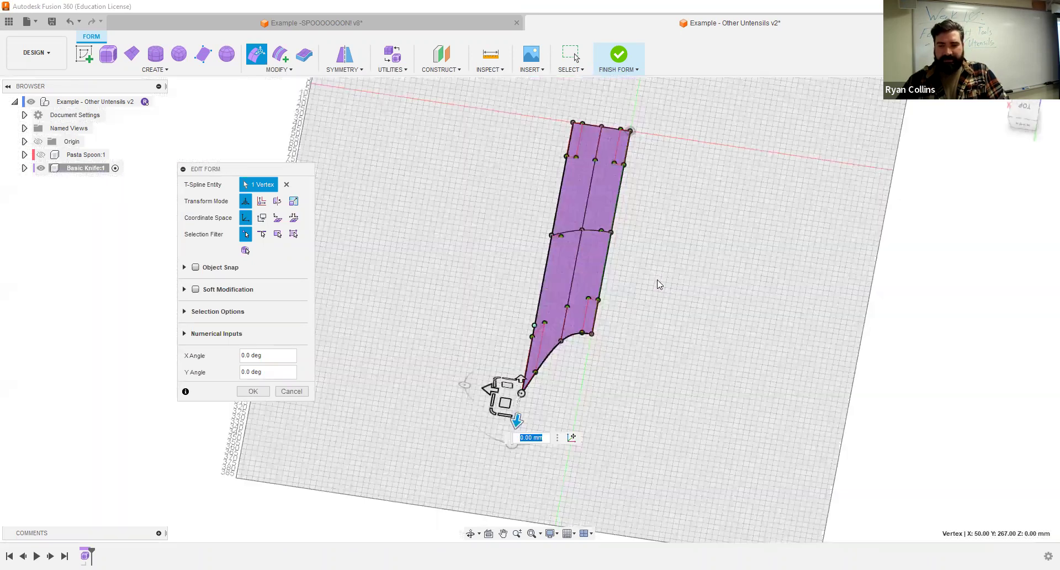
pyautogui.keyDown('shift'); pyautogui.moveTo(574, 301); pyautogui.dragTo(564, 308, button='middle'); pyautogui.keyUp('shift')
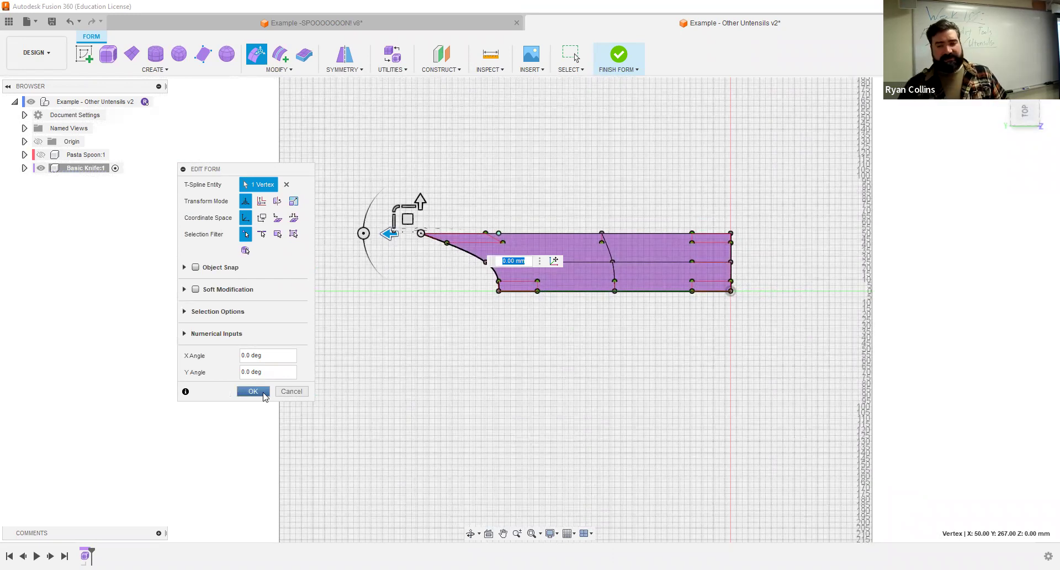
pyautogui.press('Escape')
# - Delete the end corner vertex at X 0, Y 200 to turn the lower side into a curved cutting edge
pyautogui.click(500, 292)
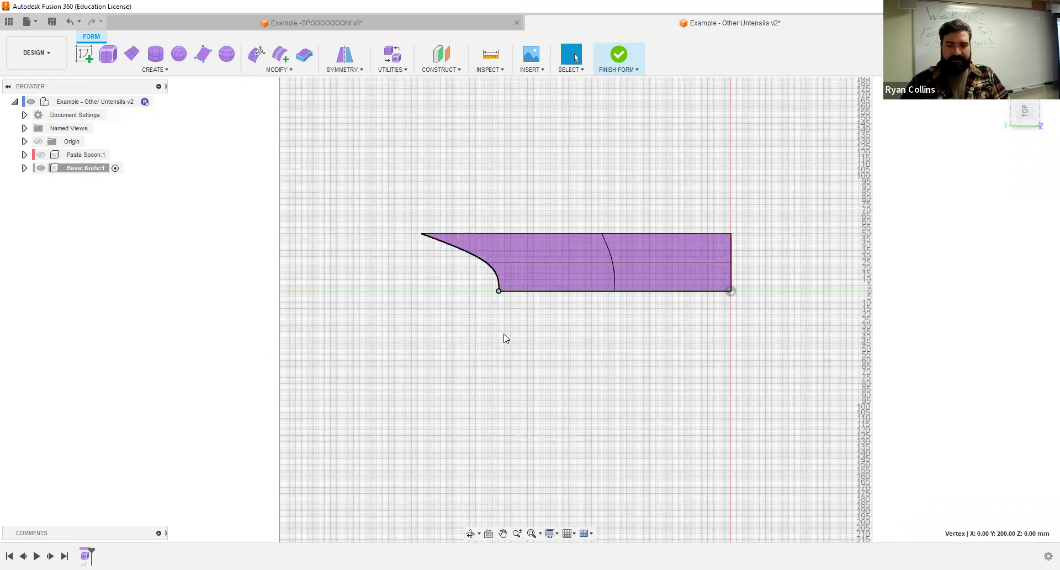
pyautogui.press('Delete')
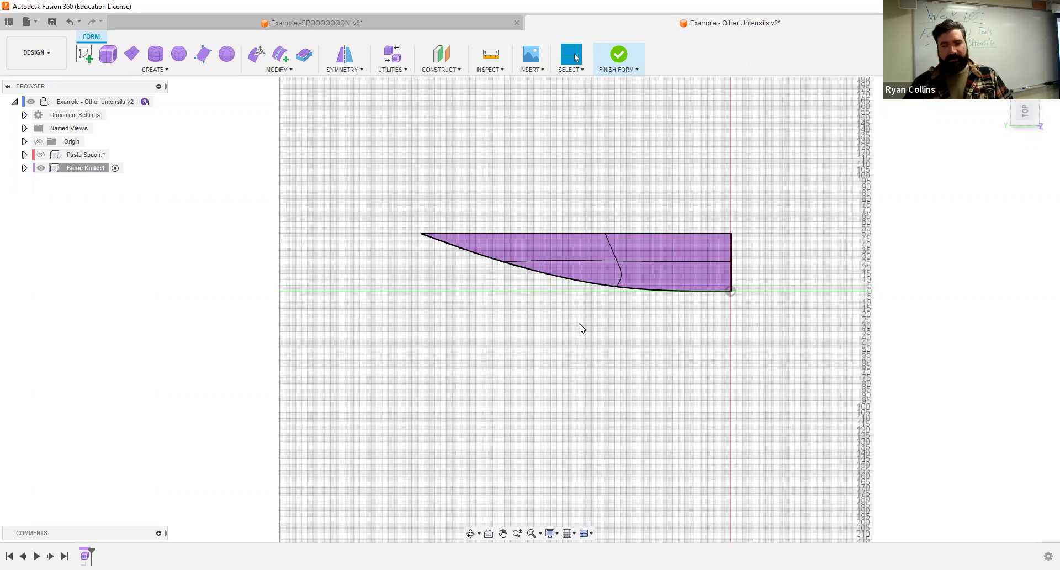
pyautogui.keyDown('shift'); pyautogui.moveTo(653, 392); pyautogui.dragTo(662, 363, button='middle'); pyautogui.keyUp('shift')
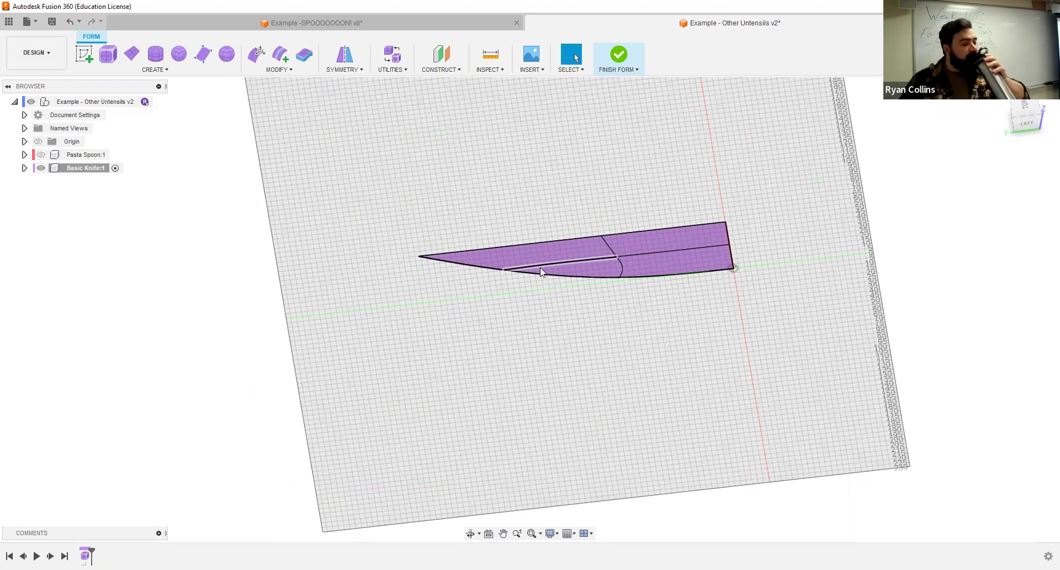
# - Thicken the knife's plane body by 3 mm with the Sharp thicken type in the Normal direction
pyautogui.keyDown('shift'); pyautogui.moveTo(549, 230); pyautogui.dragTo(598, 286, button='middle'); pyautogui.keyUp('shift')
pyautogui.click(303, 55)
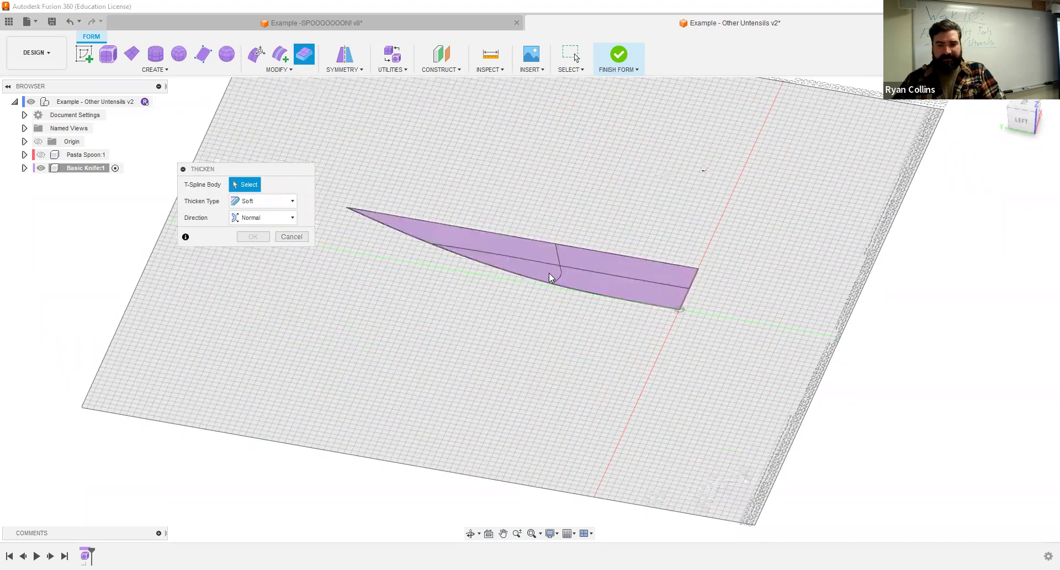
pyautogui.click(368, 215)
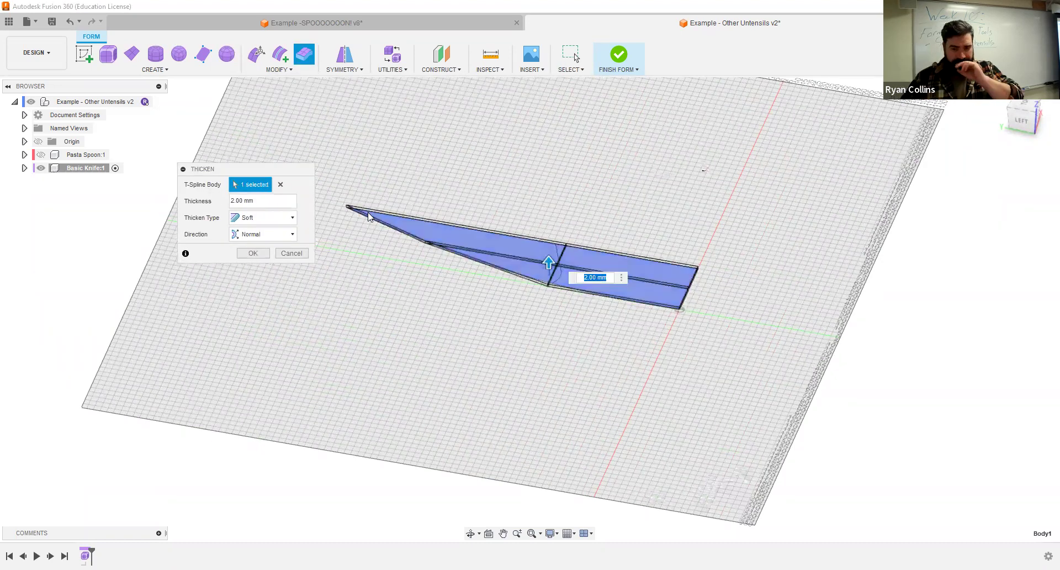
pyautogui.click(274, 204)
pyautogui.write('3')
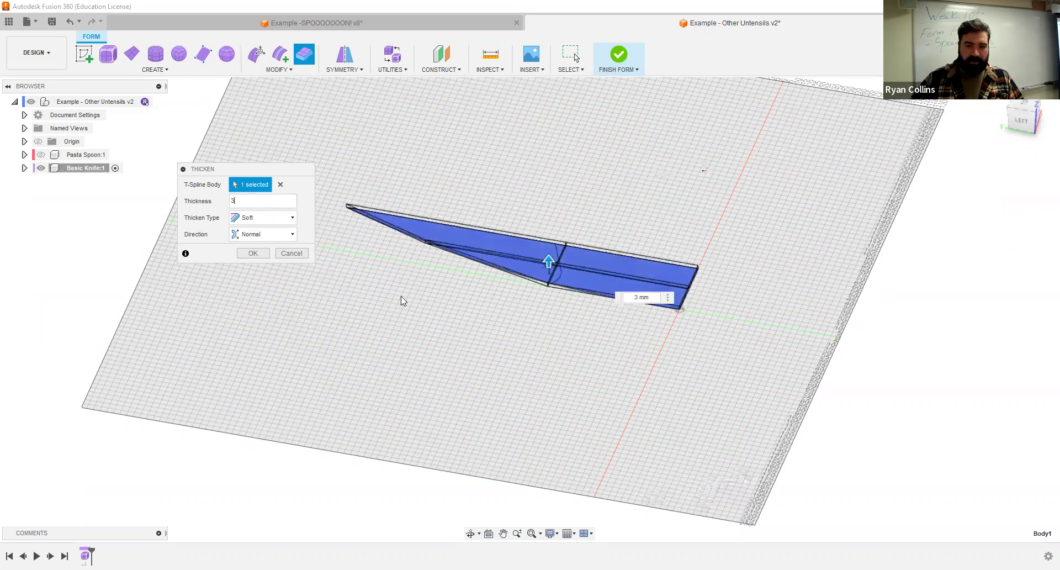
pyautogui.click(262, 221)
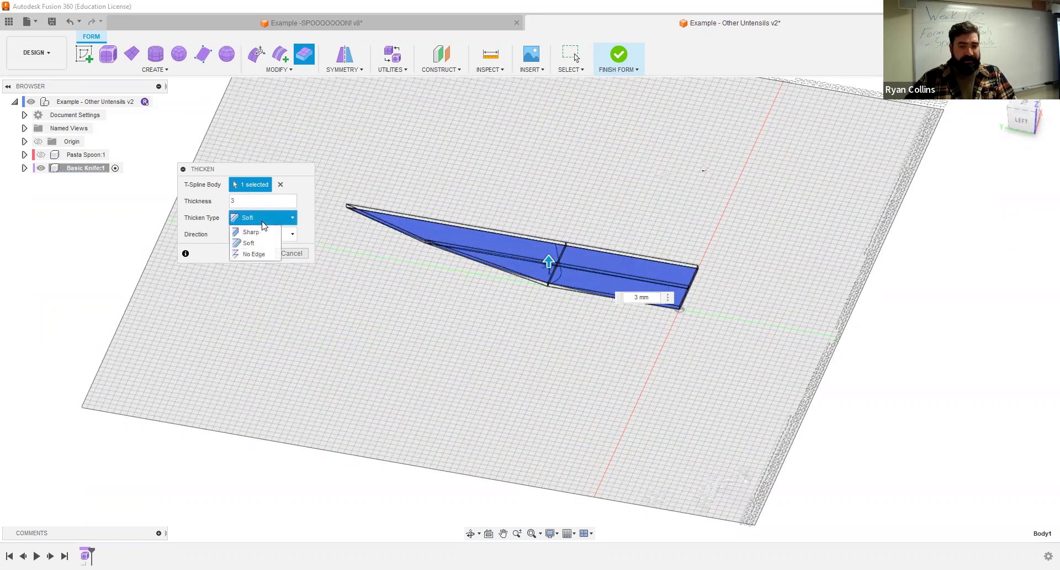
pyautogui.click(251, 230)
pyautogui.keyDown('shift'); pyautogui.moveTo(382, 246); pyautogui.dragTo(441, 283, button='middle'); pyautogui.keyUp('shift')
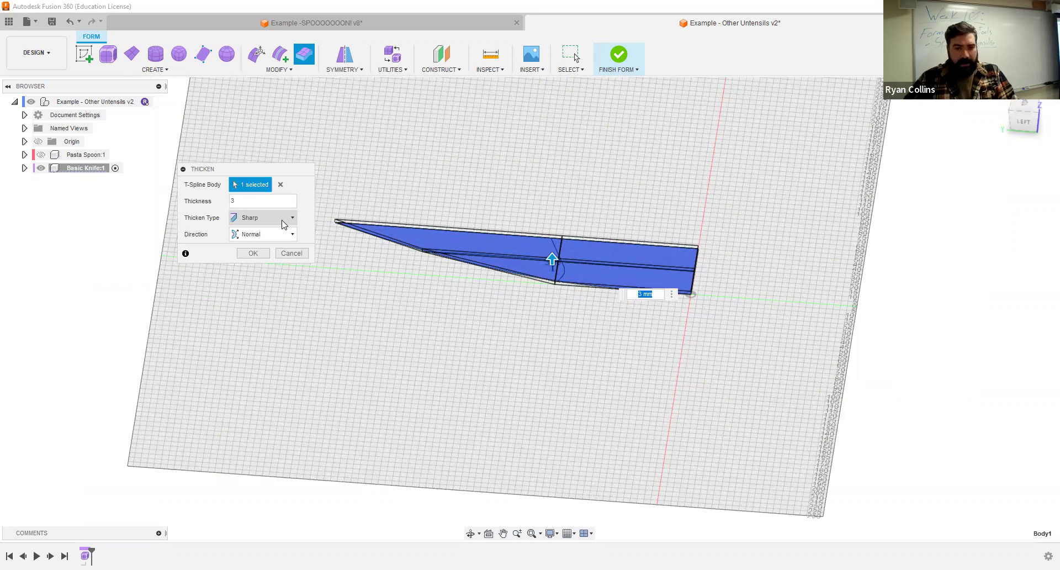
pyautogui.click(283, 220)
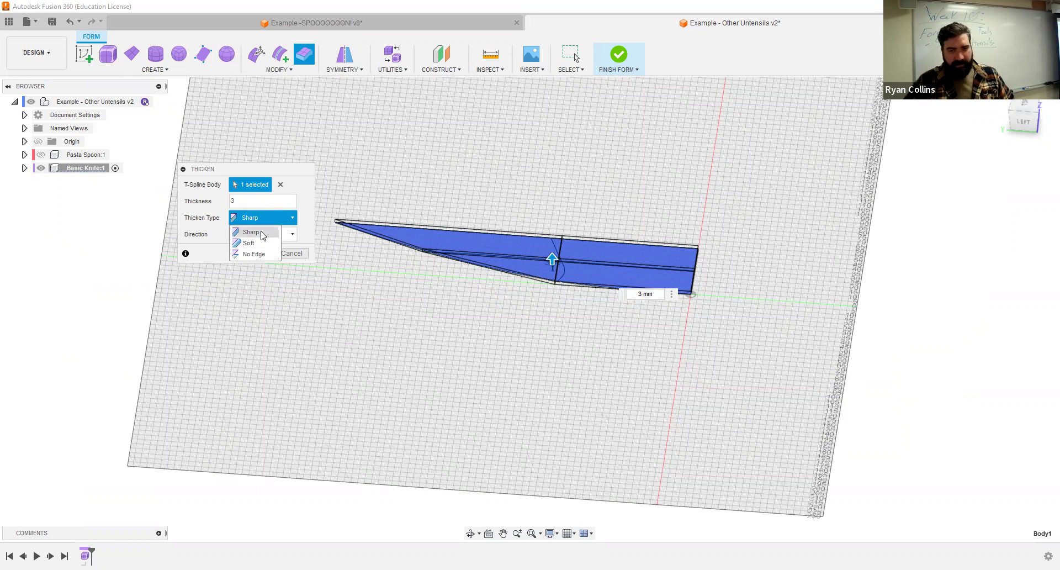
pyautogui.click(263, 236)
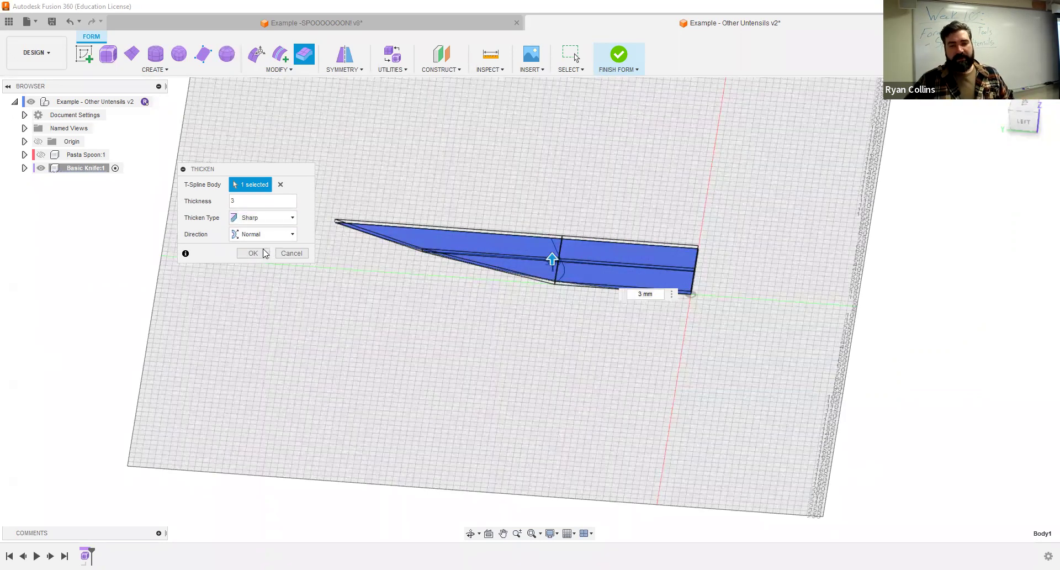
pyautogui.click(254, 254)
pyautogui.scroll(5, 497, 279)
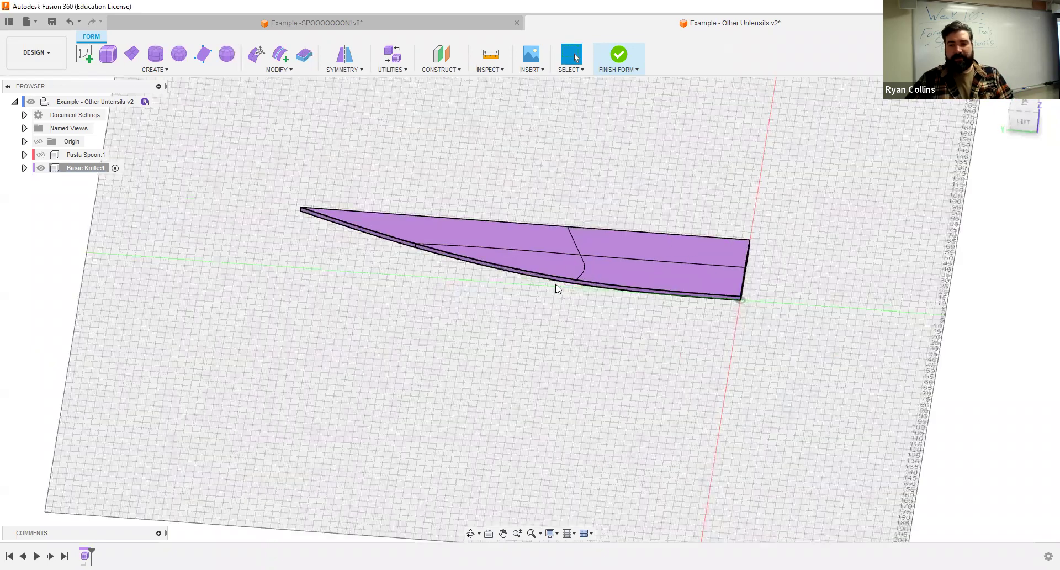
# - Delete the narrow side faces along the blade's curved cutting edge to open that side
pyautogui.keyDown('shift'); pyautogui.moveTo(580, 338); pyautogui.dragTo(504, 298, button='middle'); pyautogui.keyUp('shift')
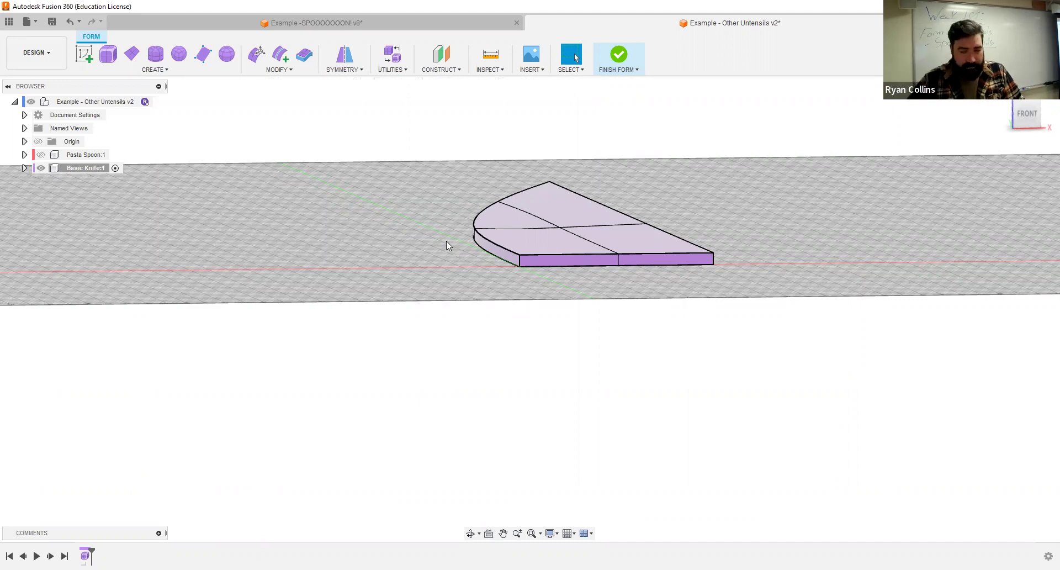
pyautogui.moveTo(446, 253)
pyautogui.keyDown('shift'); pyautogui.mouseDown(button='middle')
pyautogui.moveTo(477, 270)
pyautogui.moveTo(453, 261)
pyautogui.mouseUp(button='middle'); pyautogui.keyUp('shift')
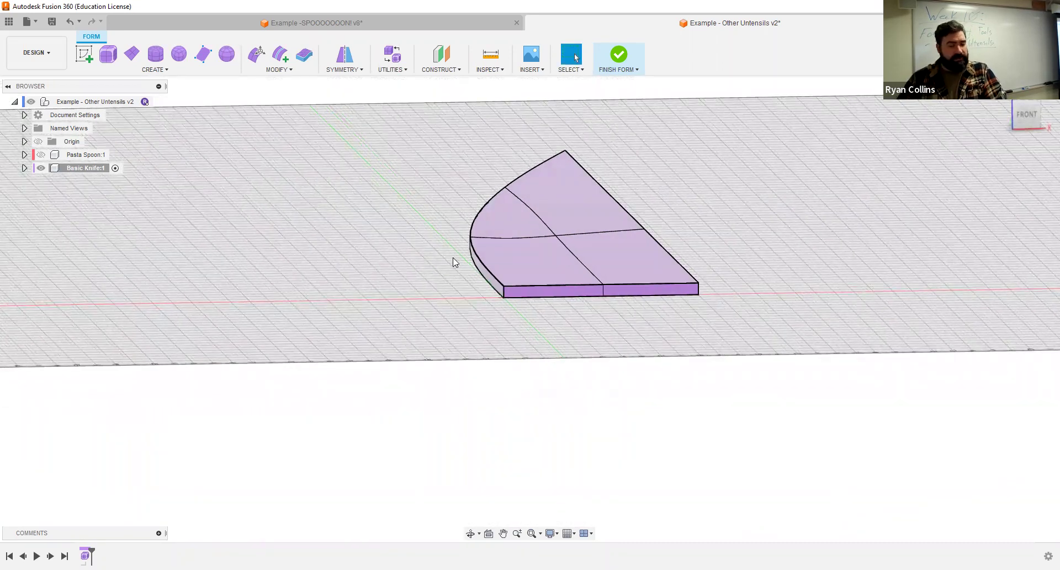
pyautogui.keyDown('shift'); pyautogui.moveTo(412, 239); pyautogui.dragTo(544, 289, button='middle'); pyautogui.keyUp('shift')
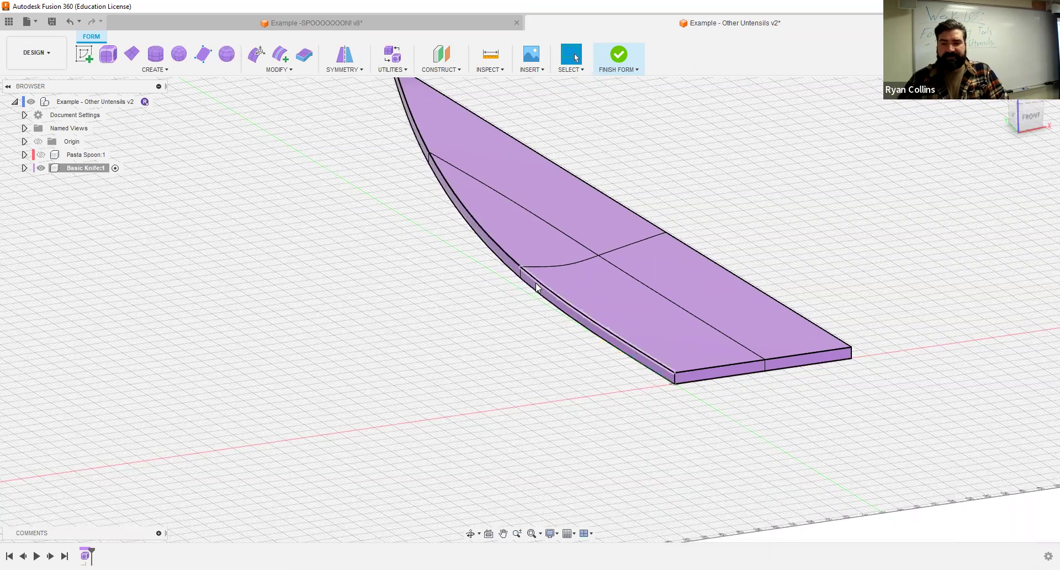
pyautogui.scroll(5, 535, 284)
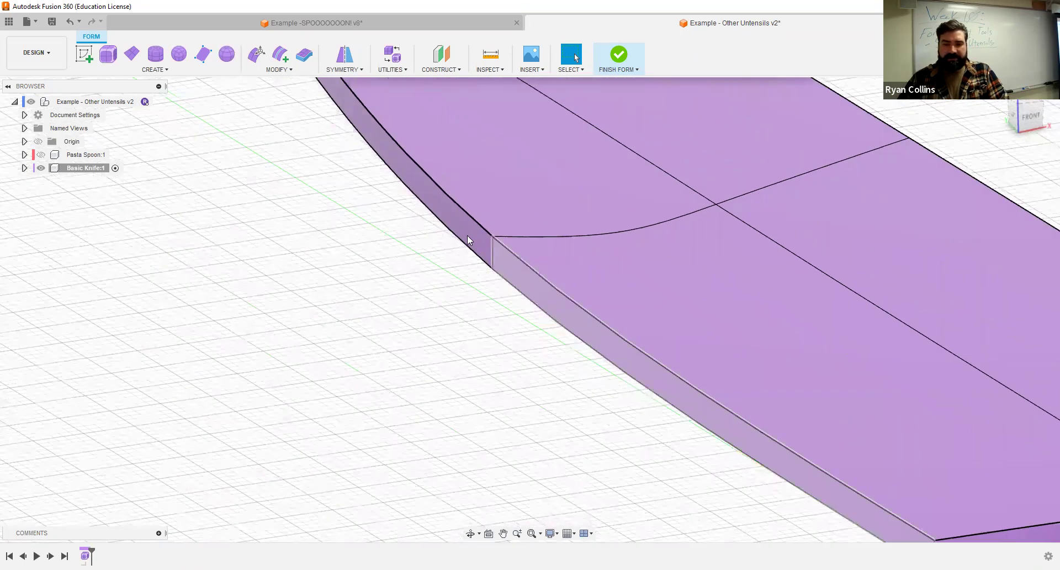
pyautogui.click(466, 235)
pyautogui.keyDown('ctrl'); pyautogui.click(465, 233); pyautogui.keyUp('ctrl')
pyautogui.moveTo(428, 289); pyautogui.dragTo(679, 475, button='middle')
pyautogui.scroll(-3, 469, 382)
pyautogui.moveTo(469, 383); pyautogui.dragTo(403, 276, button='middle')
pyautogui.press('Delete')
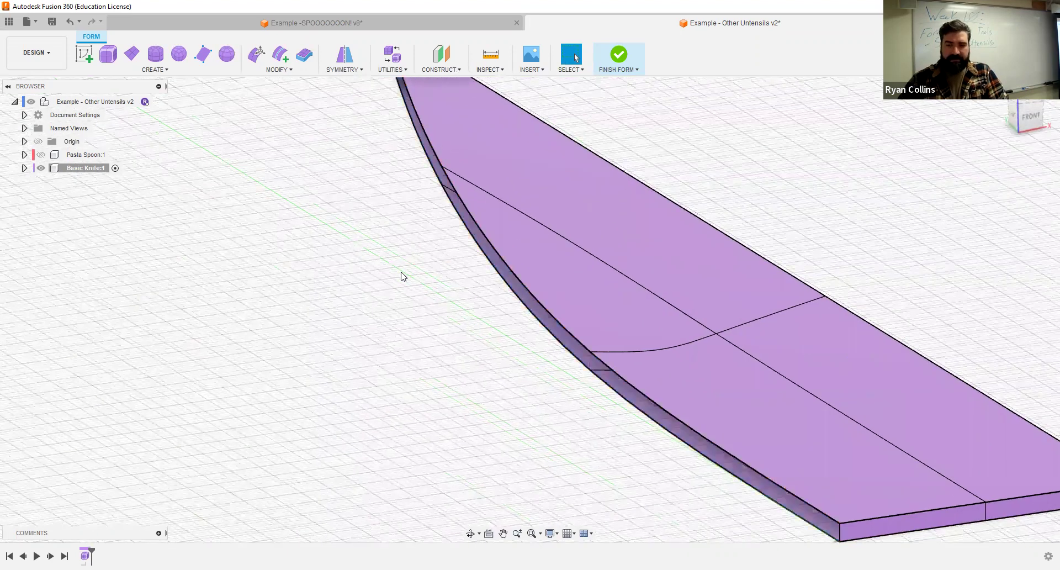
# - Weld the upper and lower vertices of the cutting edge nearest the tip in Vertex to Vertex mode
pyautogui.moveTo(527, 373)
pyautogui.keyDown('shift'); pyautogui.mouseDown(button='middle')
pyautogui.moveTo(552, 350)
pyautogui.moveTo(530, 350)
pyautogui.moveTo(564, 352)
pyautogui.moveTo(289, 286)
pyautogui.moveTo(540, 368)
pyautogui.mouseUp(button='middle'); pyautogui.keyUp('shift')
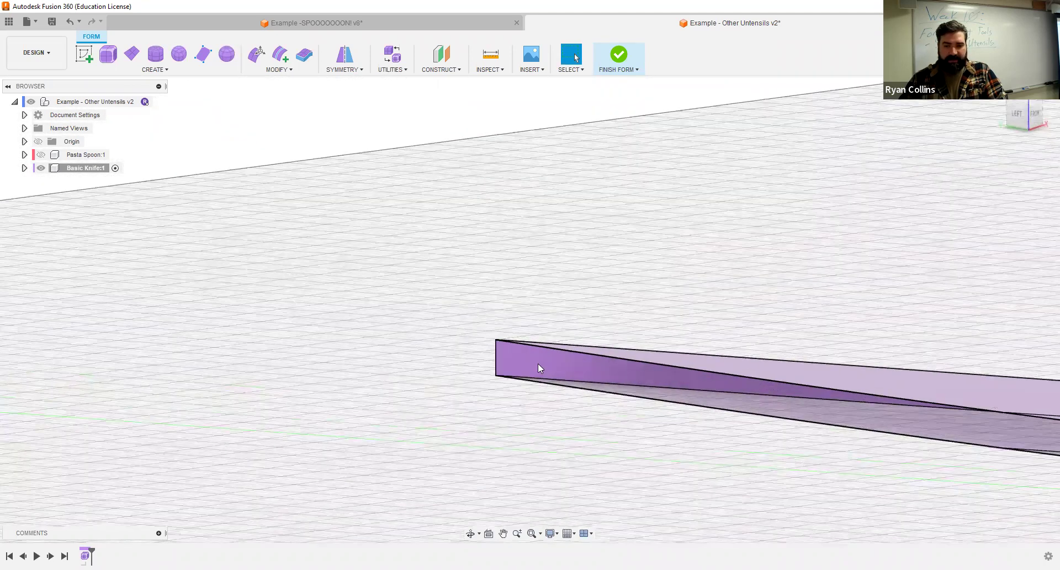
pyautogui.moveTo(558, 414); pyautogui.dragTo(578, 208, button='middle')
pyautogui.click(289, 73)
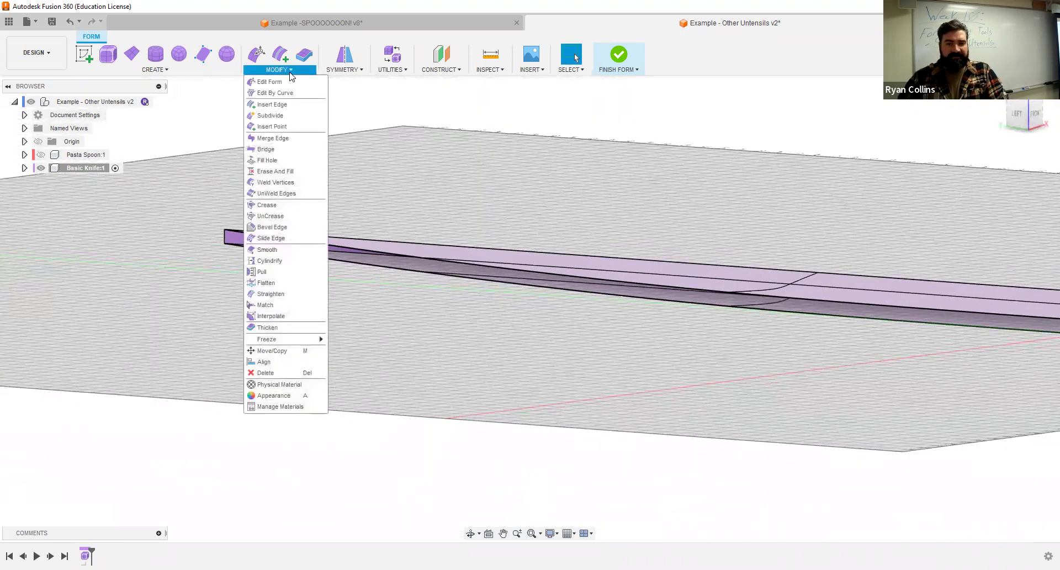
pyautogui.click(276, 182)
pyautogui.moveTo(388, 345); pyautogui.dragTo(452, 365, button='middle')
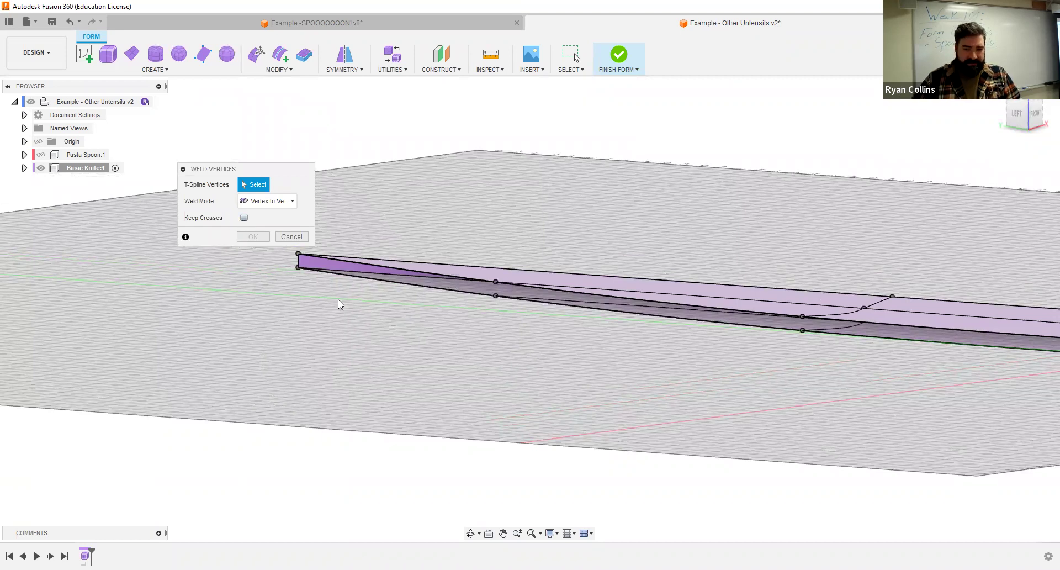
pyautogui.scroll(2, 487, 288)
pyautogui.scroll(2, 503, 281)
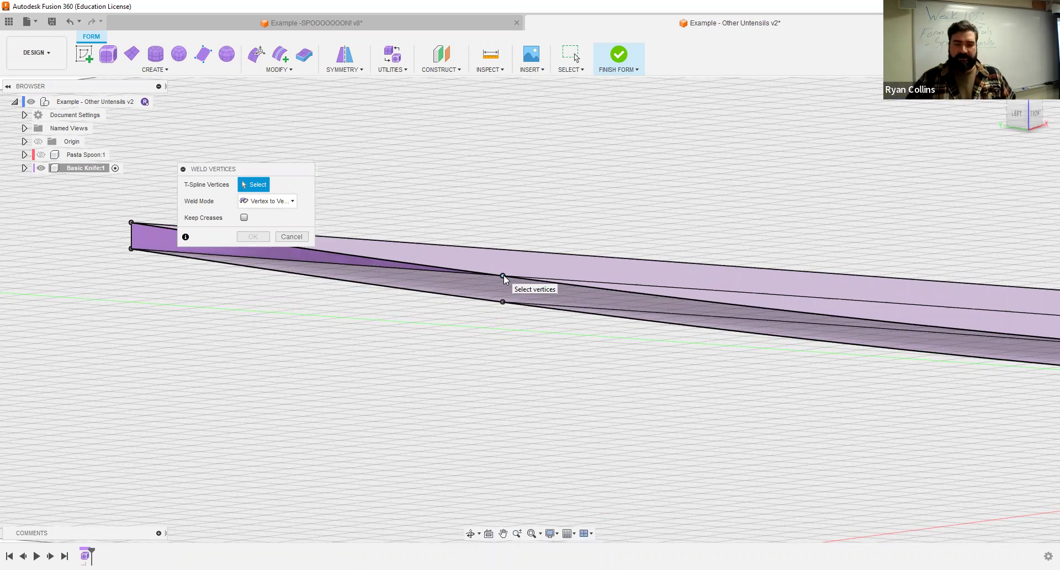
pyautogui.click(503, 275)
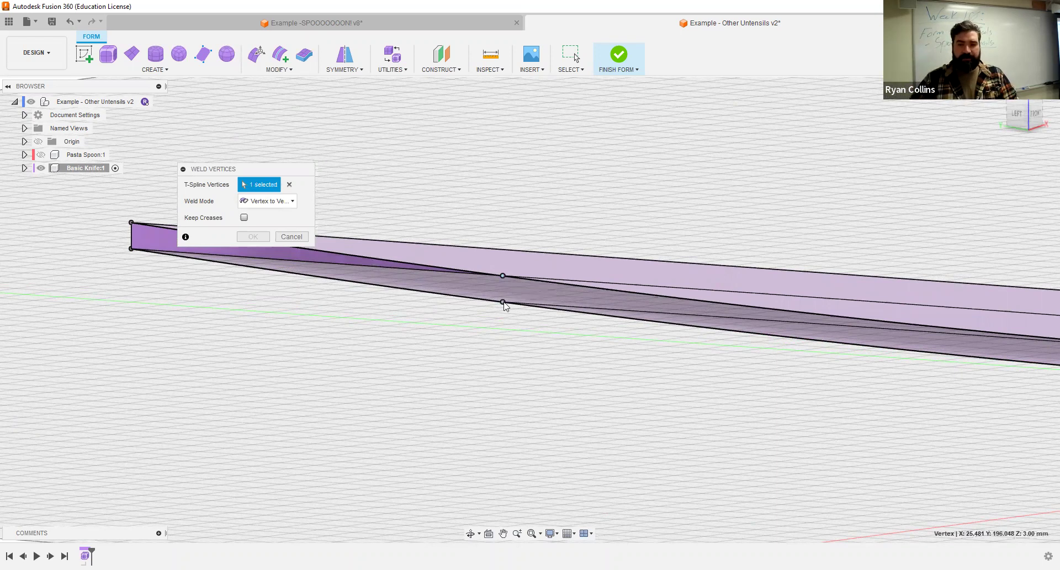
pyautogui.click(503, 302)
# - Weld the upper and lower vertex pairs at mid-blade and at the handle end of the cutting edge
pyautogui.moveTo(249, 351); pyautogui.dragTo(296, 315, button='middle')
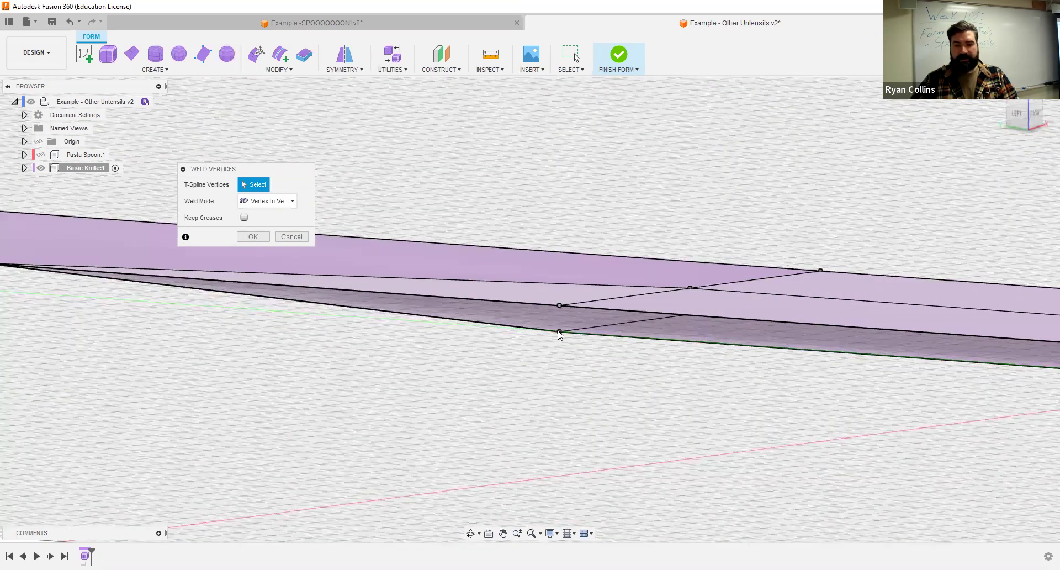
pyautogui.moveTo(375, 353); pyautogui.dragTo(33, 330, button='middle')
pyautogui.moveTo(703, 403); pyautogui.dragTo(428, 407, button='middle')
pyautogui.click(604, 332)
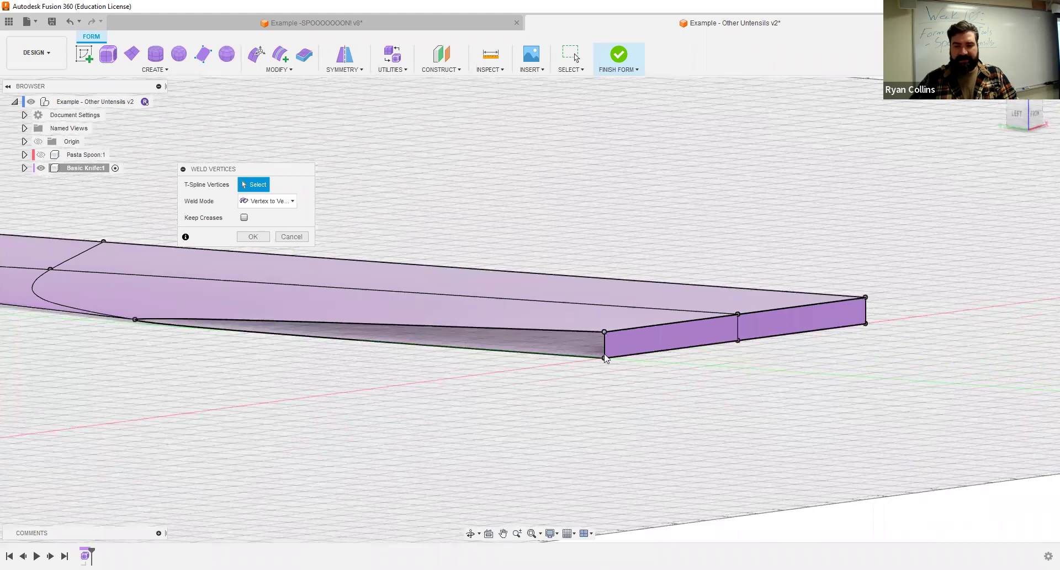
pyautogui.click(605, 357)
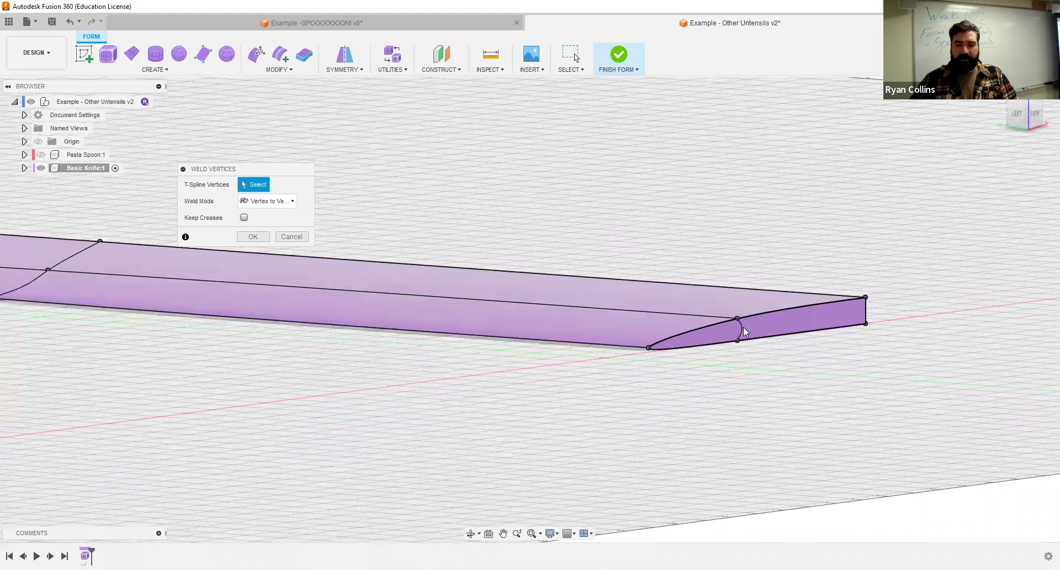
# - Weld the upper and lower vertices at the blade tip into a single point
pyautogui.moveTo(305, 342); pyautogui.dragTo(863, 368, button='middle')
pyautogui.moveTo(231, 296); pyautogui.dragTo(284, 331, button='middle')
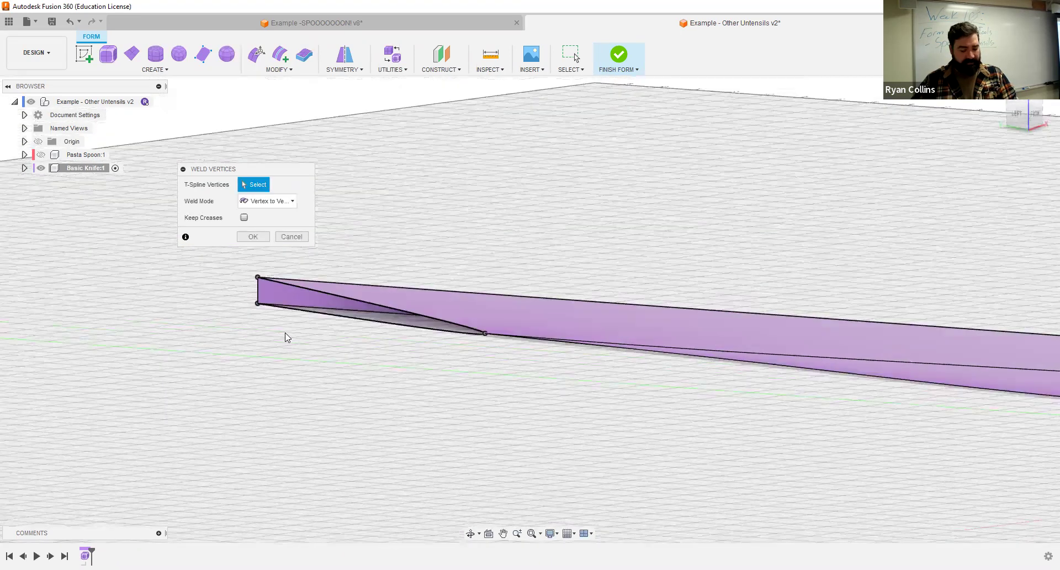
pyautogui.keyDown('shift'); pyautogui.moveTo(373, 332); pyautogui.dragTo(236, 291, button='middle'); pyautogui.keyUp('shift')
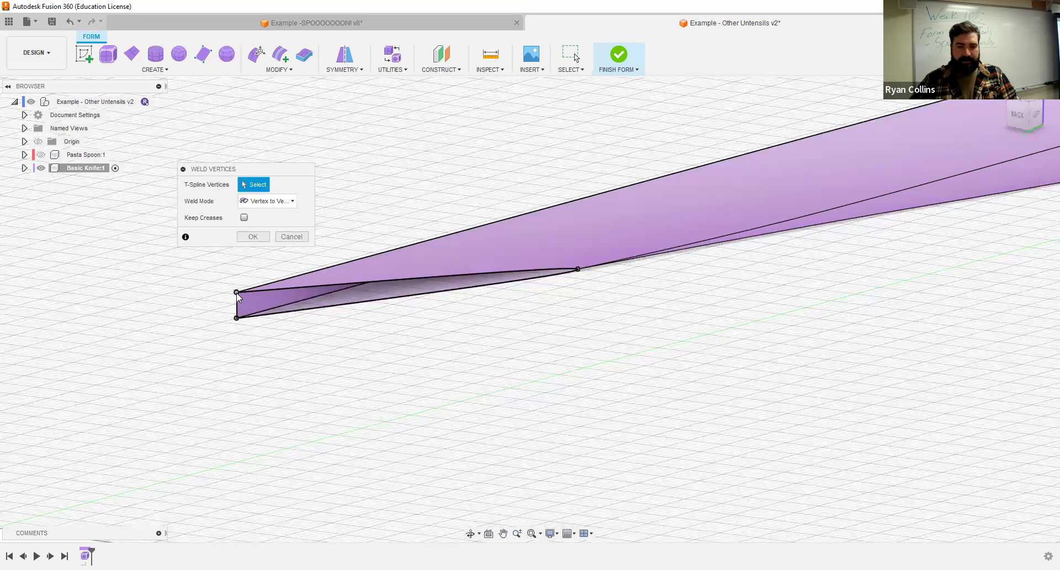
pyautogui.click(237, 318)
pyautogui.click(237, 318)
pyautogui.moveTo(685, 283); pyautogui.dragTo(369, 368, button='middle')
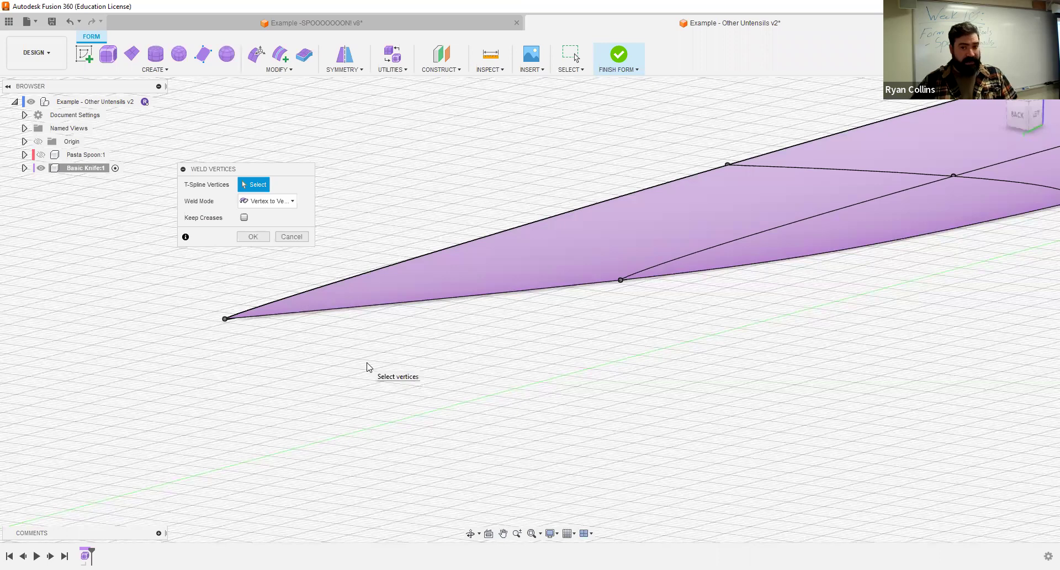
# - Keep the weld mode at Vertex to Vertex after trying Vertex to Midpoint, and finish the vertex welds
pyautogui.scroll(-5, 368, 368)
pyautogui.keyDown('shift'); pyautogui.moveTo(391, 398); pyautogui.dragTo(321, 255, button='middle'); pyautogui.keyUp('shift')
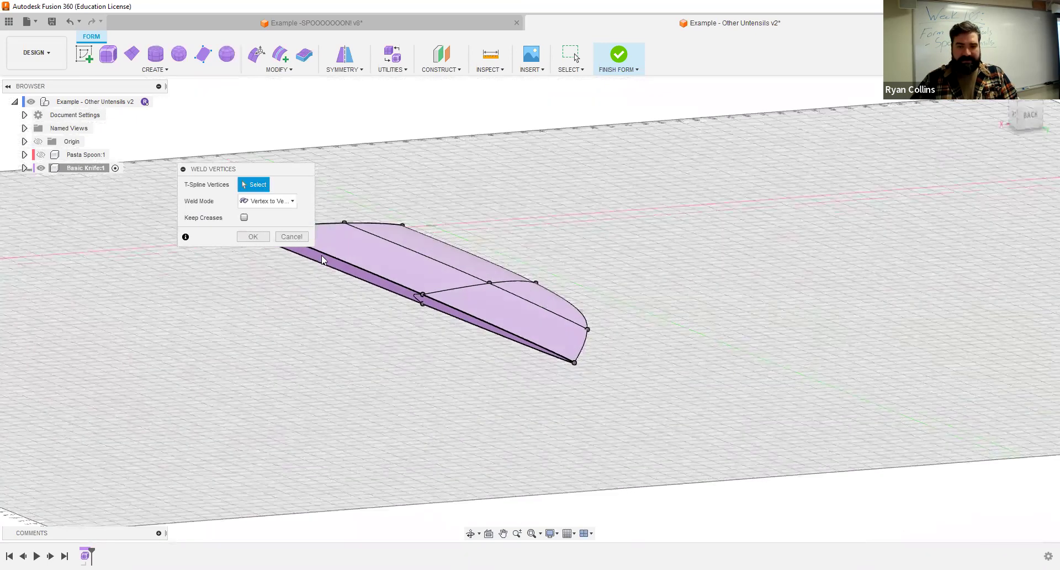
pyautogui.click(266, 202)
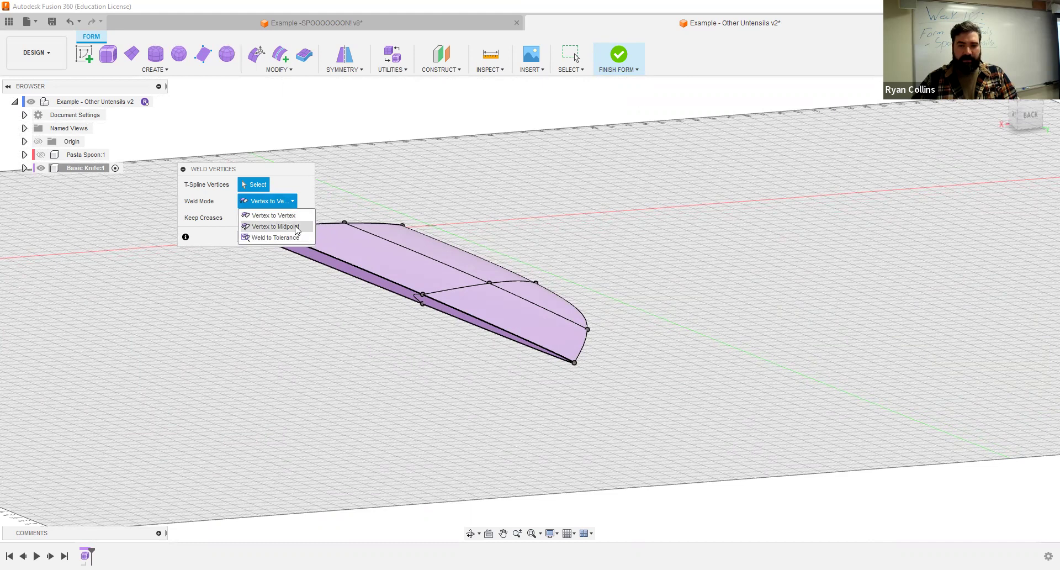
pyautogui.click(297, 227)
pyautogui.click(290, 203)
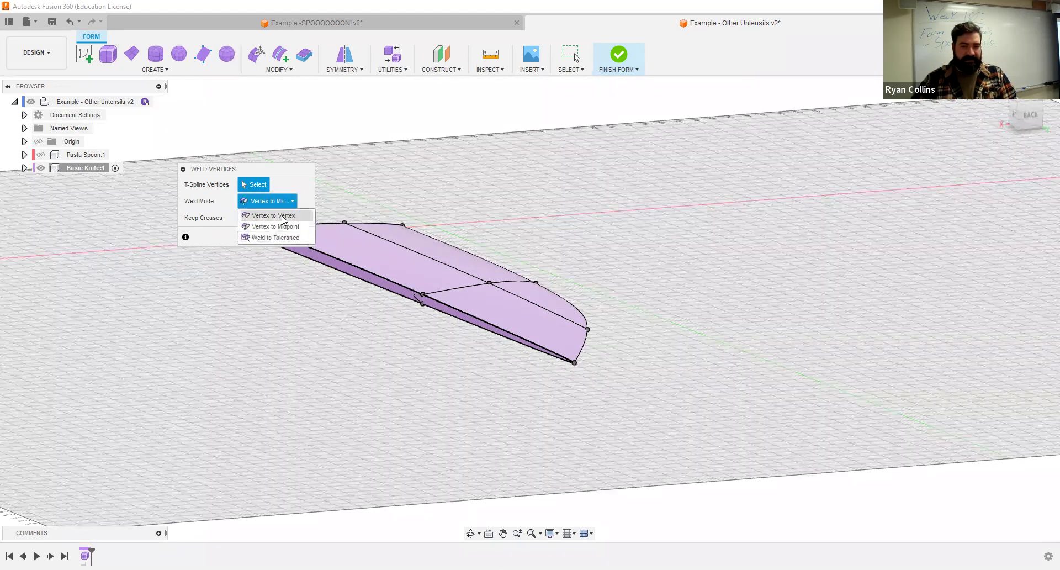
pyautogui.click(283, 216)
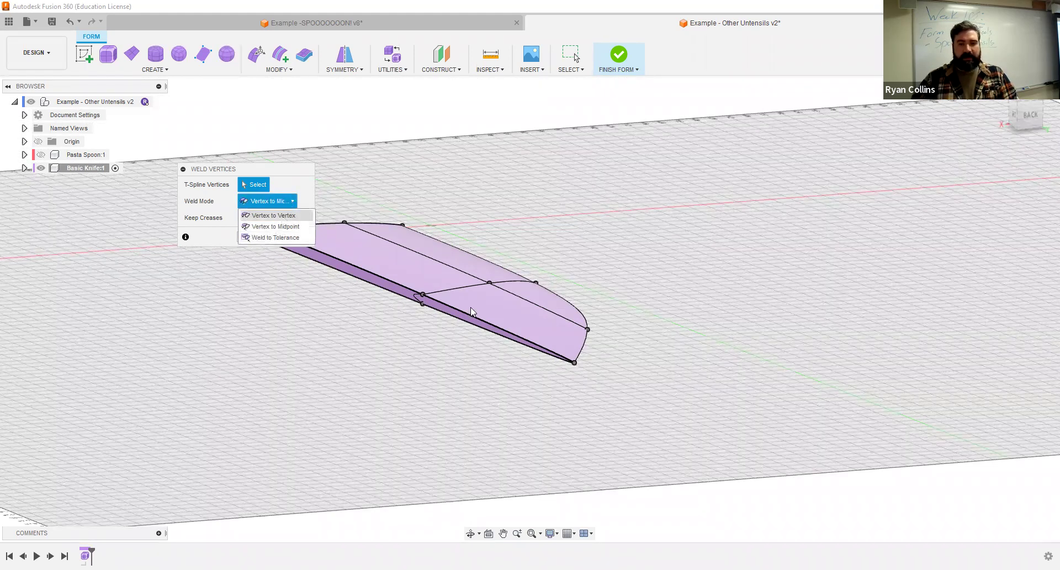
pyautogui.scroll(-2, 472, 312)
pyautogui.keyDown('shift'); pyautogui.moveTo(513, 310); pyautogui.dragTo(579, 307, button='middle'); pyautogui.keyUp('shift')
pyautogui.scroll(4, 578, 307)
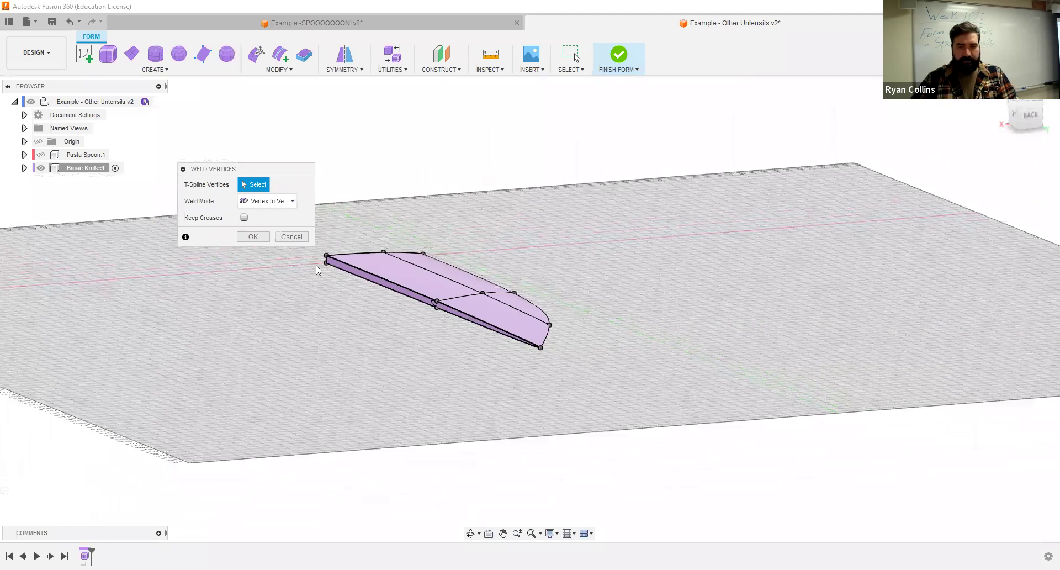
pyautogui.click(262, 238)
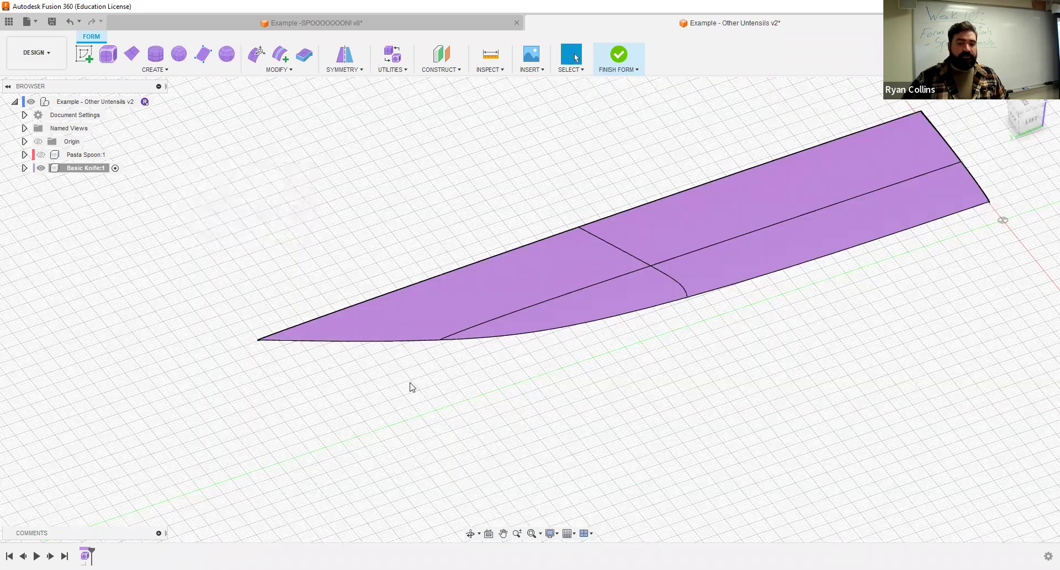
# - Start an Insert Edge operation along the full cutting edge, selecting its three edge segments from the blade tip to the handle end
pyautogui.scroll(3, 509, 360)
pyautogui.keyDown('shift'); pyautogui.moveTo(509, 363); pyautogui.dragTo(480, 363, button='middle'); pyautogui.keyUp('shift')
pyautogui.scroll(2, 486, 363)
pyautogui.scroll(-3, 514, 301)
pyautogui.moveTo(467, 250); pyautogui.dragTo(290, 186, button='middle')
pyautogui.moveTo(547, 353); pyautogui.dragTo(545, 353, button='middle')
pyautogui.click(282, 54)
pyautogui.click(280, 55)
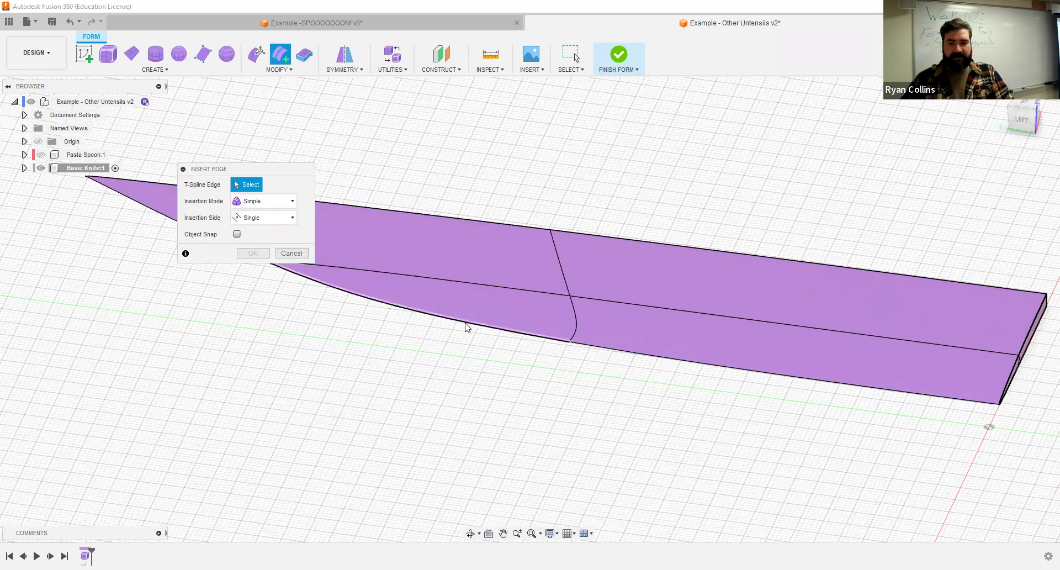
pyautogui.moveTo(403, 340); pyautogui.dragTo(611, 384, button='middle')
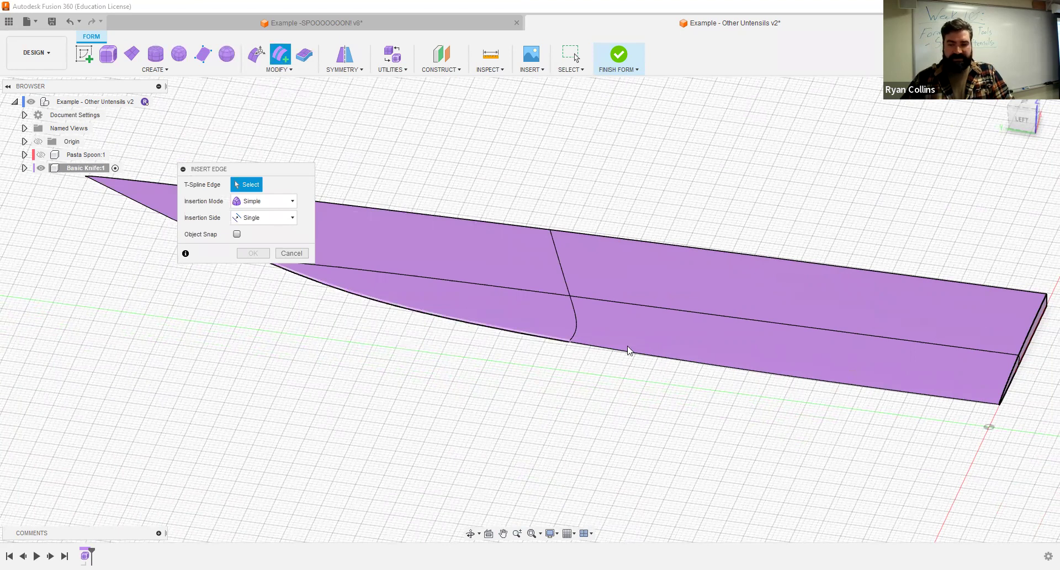
pyautogui.click(578, 344)
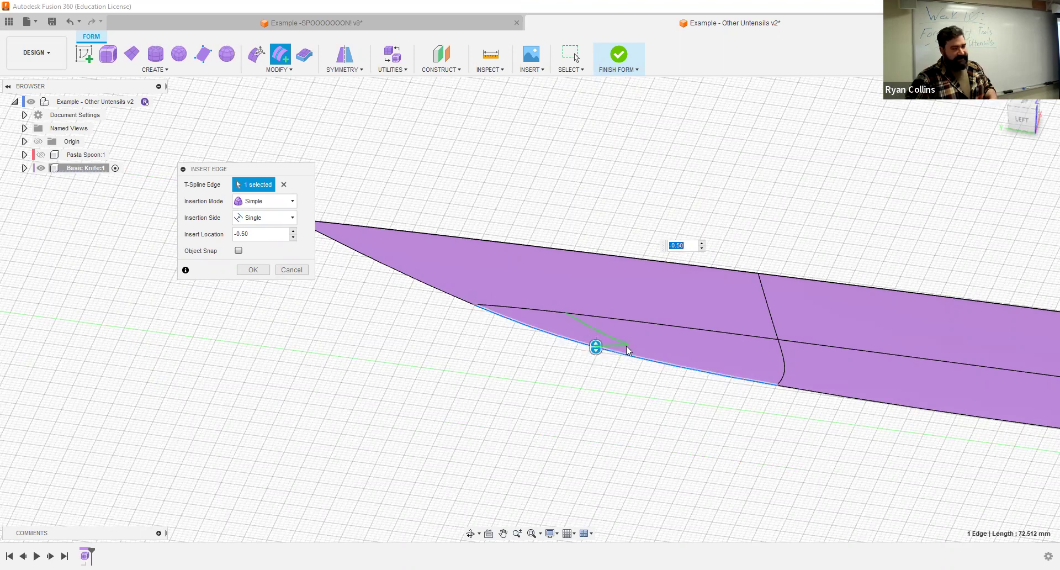
pyautogui.click(424, 281)
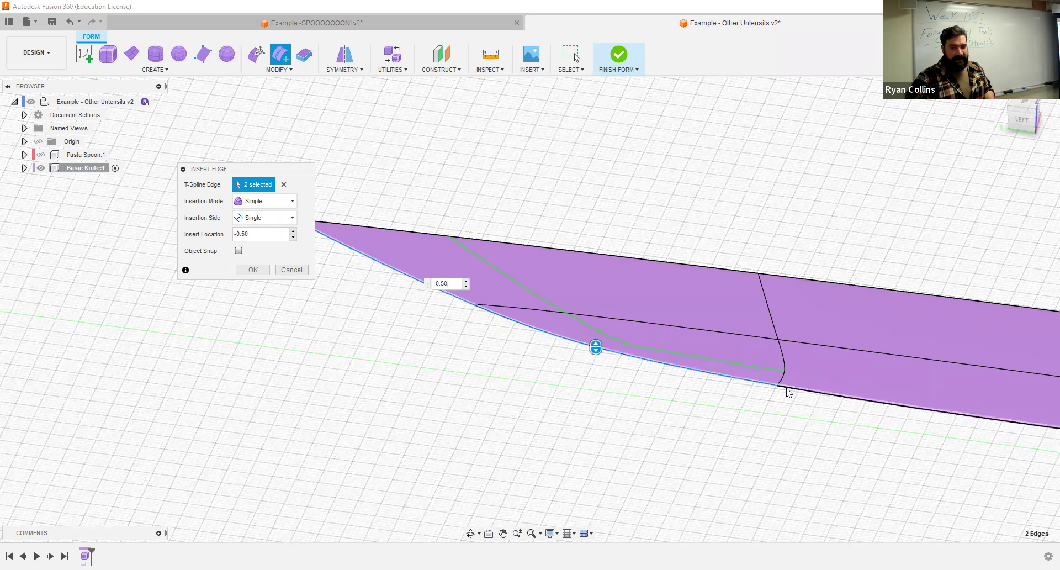
pyautogui.moveTo(666, 364); pyautogui.dragTo(283, 274, button='middle')
pyautogui.click(683, 364)
pyautogui.moveTo(372, 386); pyautogui.dragTo(617, 405, button='middle')
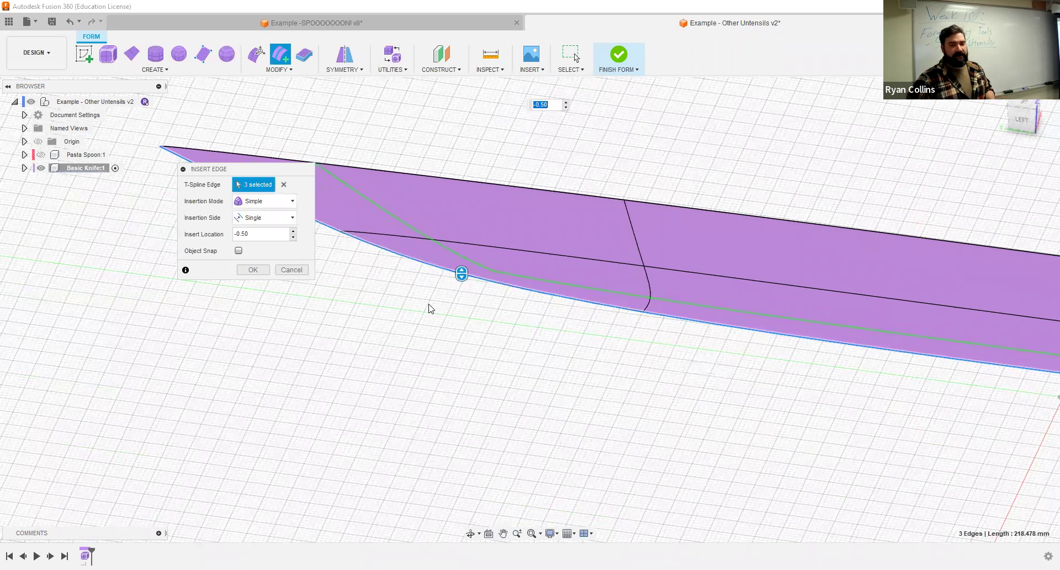
# - Adjust the inserted edge's location to about -0.374 so it runs close to the cutting edge
pyautogui.moveTo(462, 272); pyautogui.dragTo(471, 244)
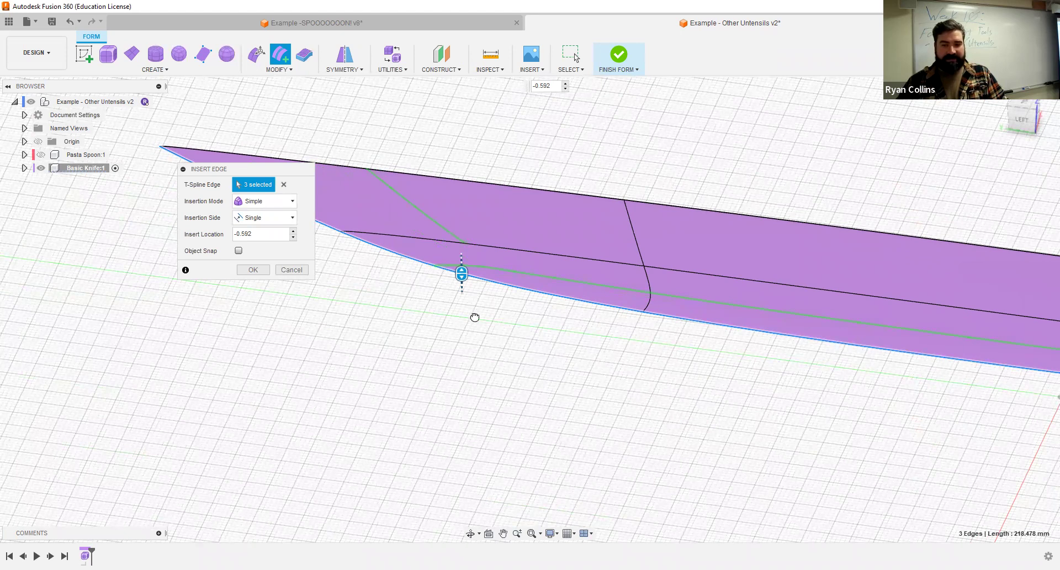
pyautogui.moveTo(473, 301); pyautogui.dragTo(466, 325)
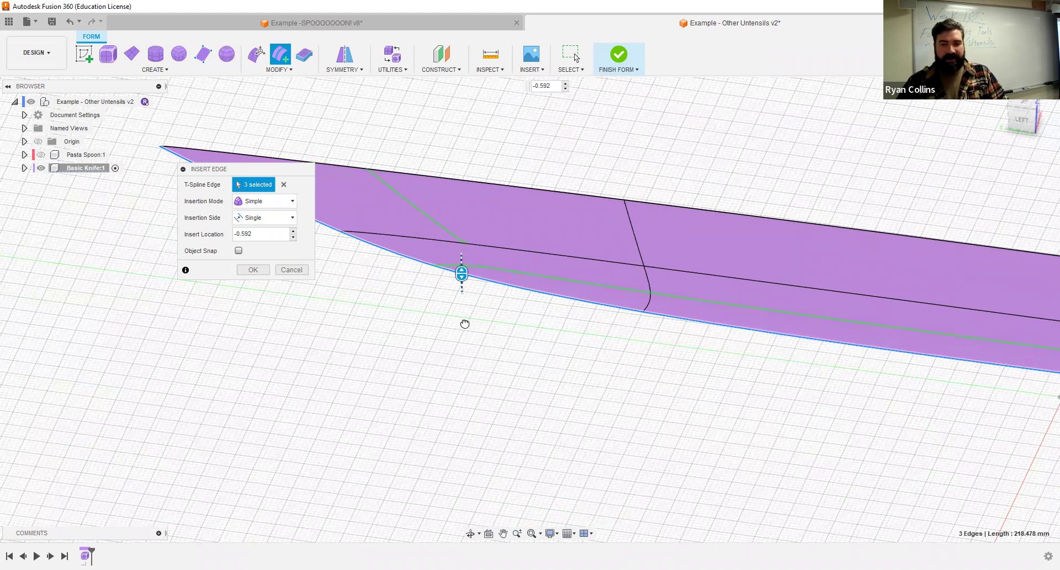
pyautogui.moveTo(392, 363); pyautogui.dragTo(30, 219, button='middle')
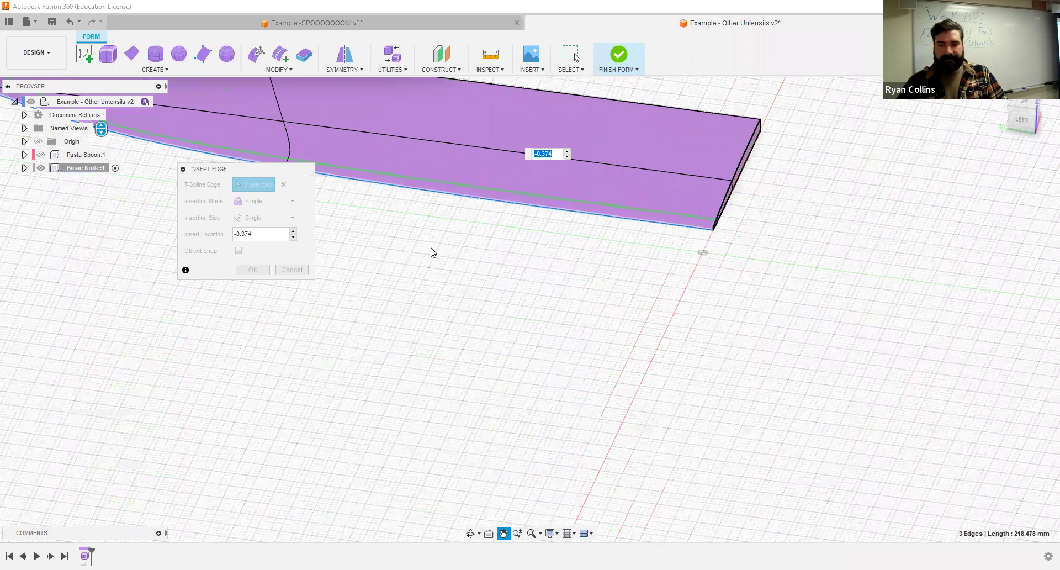
pyautogui.keyDown('shift'); pyautogui.moveTo(508, 293); pyautogui.dragTo(510, 272, button='middle'); pyautogui.keyUp('shift')
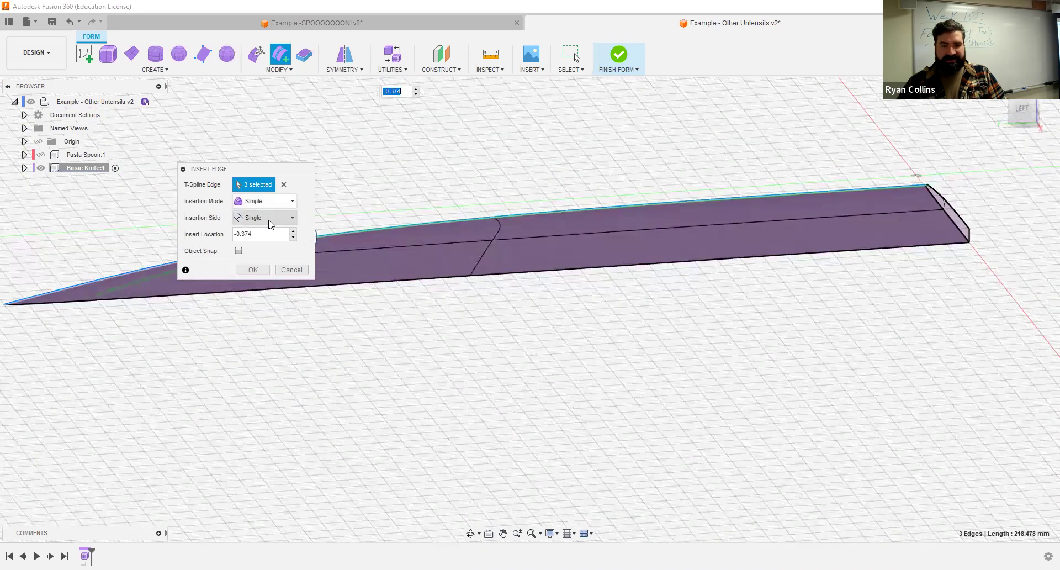
# - Set the insertion side to Both and insert the edges on both faces of the blade
pyautogui.click(270, 218)
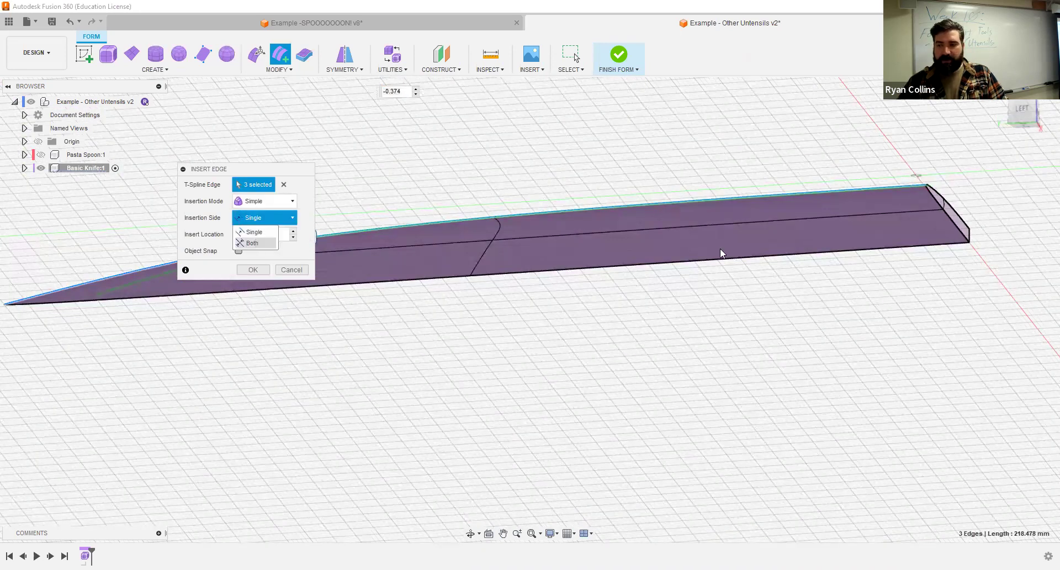
pyautogui.press('Return')
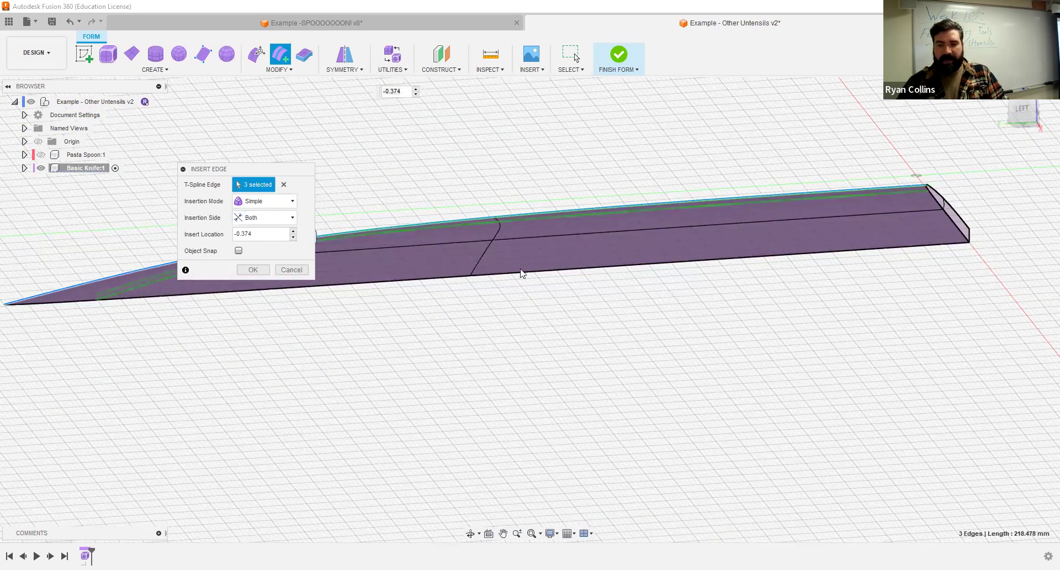
pyautogui.keyDown('shift'); pyautogui.moveTo(524, 244); pyautogui.dragTo(732, 384, button='middle'); pyautogui.keyUp('shift')
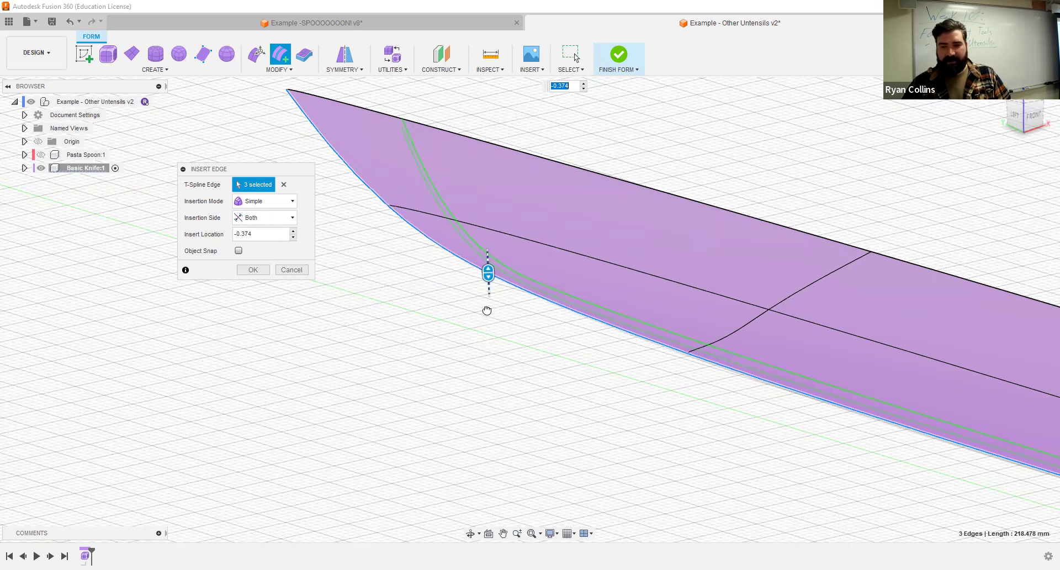
pyautogui.moveTo(497, 268); pyautogui.dragTo(499, 271)
pyautogui.click(252, 272)
pyautogui.click(252, 271)
pyautogui.keyDown('shift'); pyautogui.moveTo(484, 329); pyautogui.dragTo(497, 290, button='middle'); pyautogui.keyUp('shift')
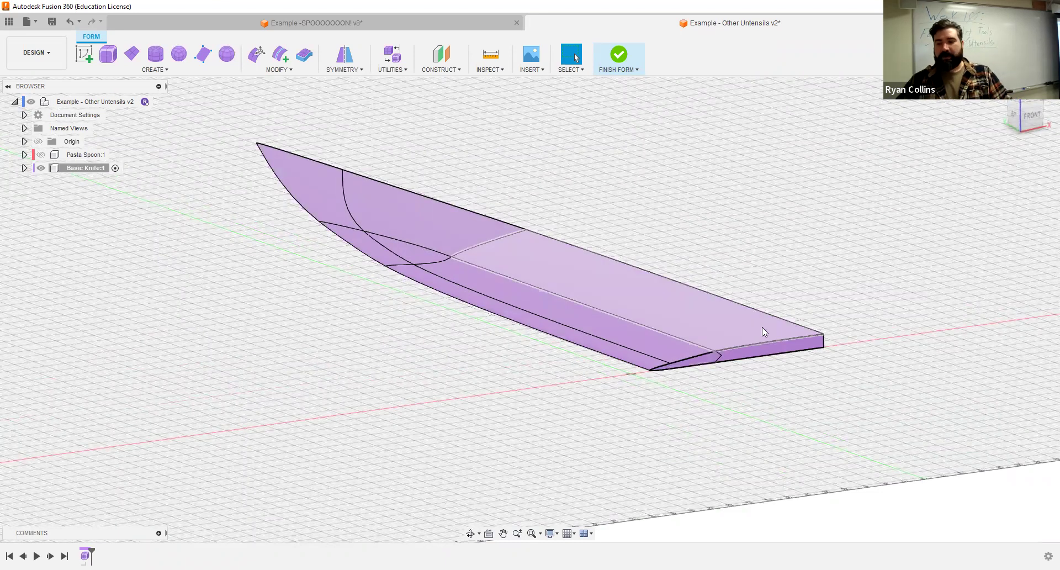
# - Use Edit Form with the face filter to extrude the blade's thick rear end face into a handle about 140 mm long
pyautogui.moveTo(820, 248); pyautogui.dragTo(638, 224, button='middle')
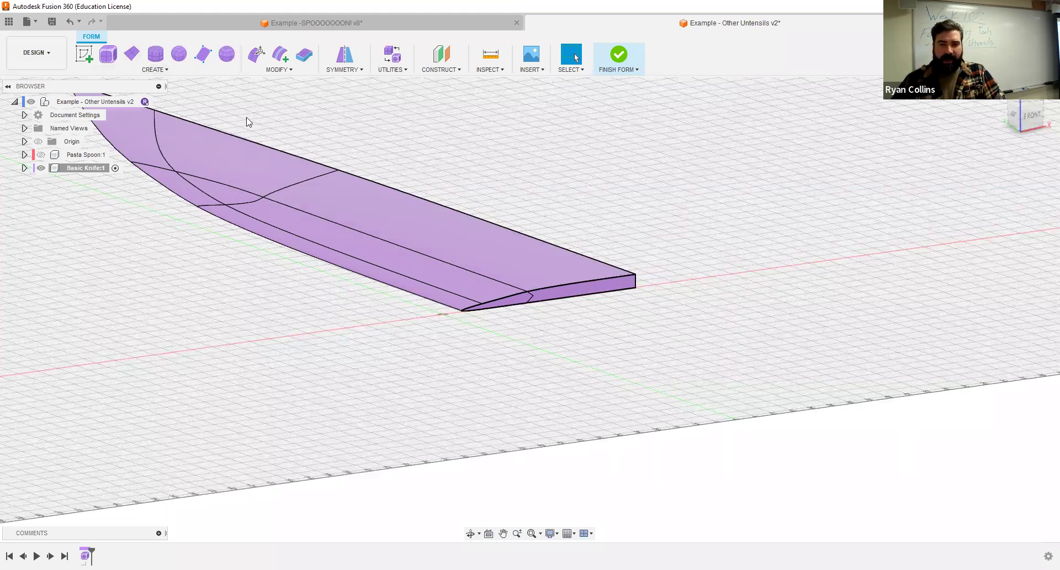
pyautogui.click(255, 55)
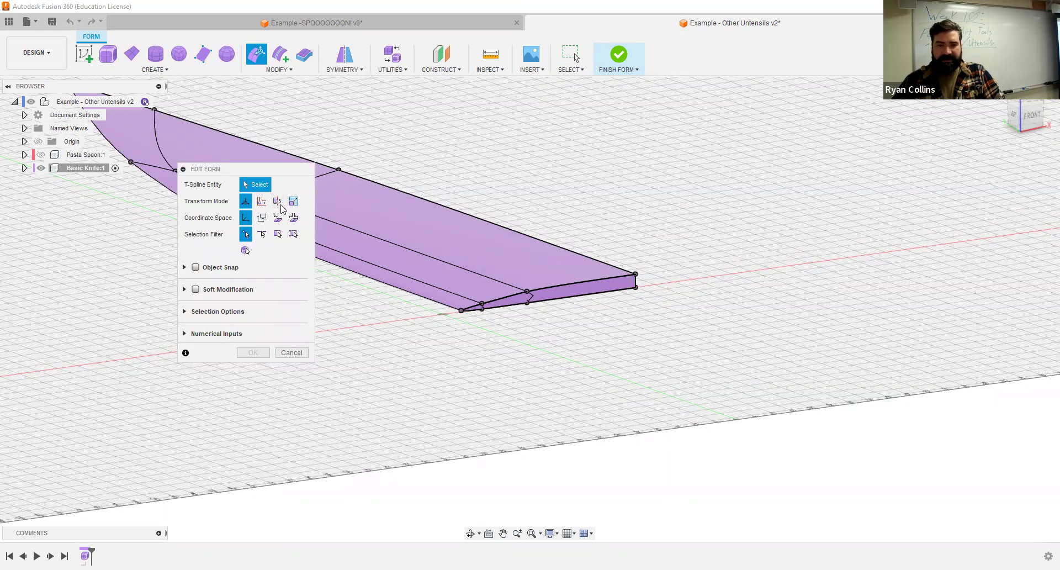
pyautogui.click(278, 234)
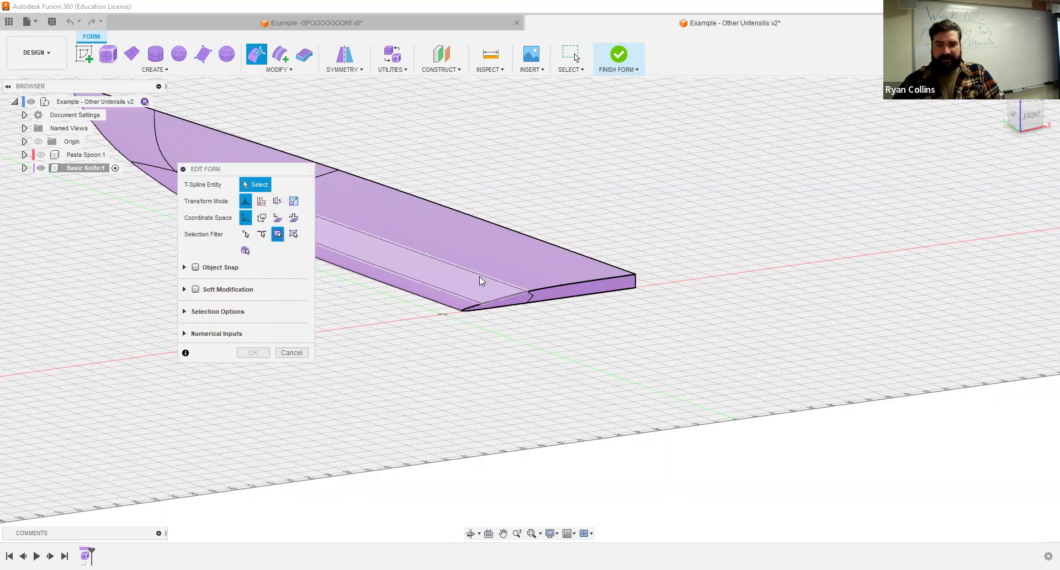
pyautogui.click(577, 294)
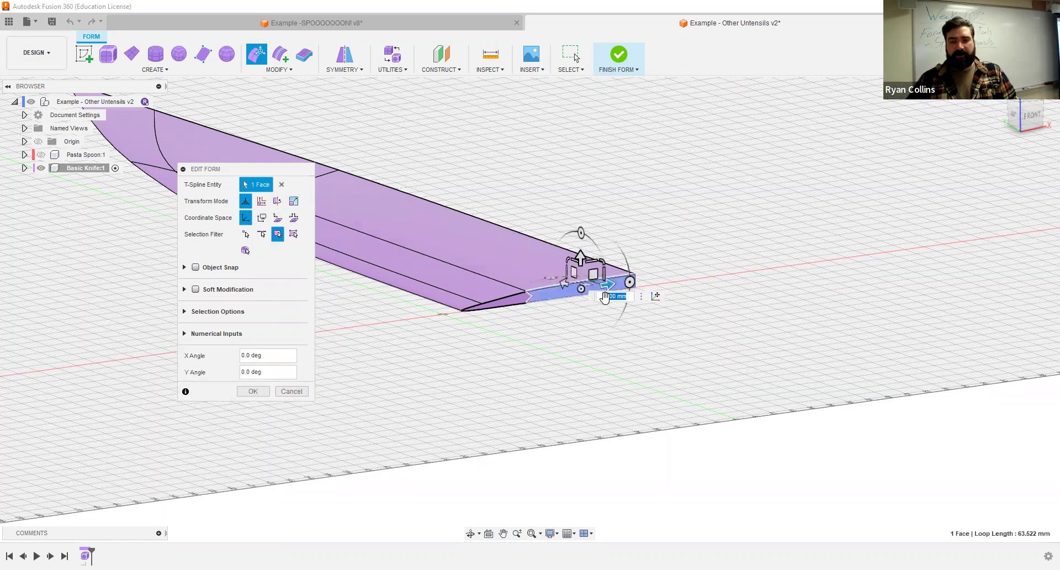
pyautogui.keyDown('shift'); pyautogui.moveTo(603, 361); pyautogui.dragTo(615, 358, button='middle'); pyautogui.keyUp('shift')
pyautogui.moveTo(441, 320); pyautogui.dragTo(261, 276, button='middle')
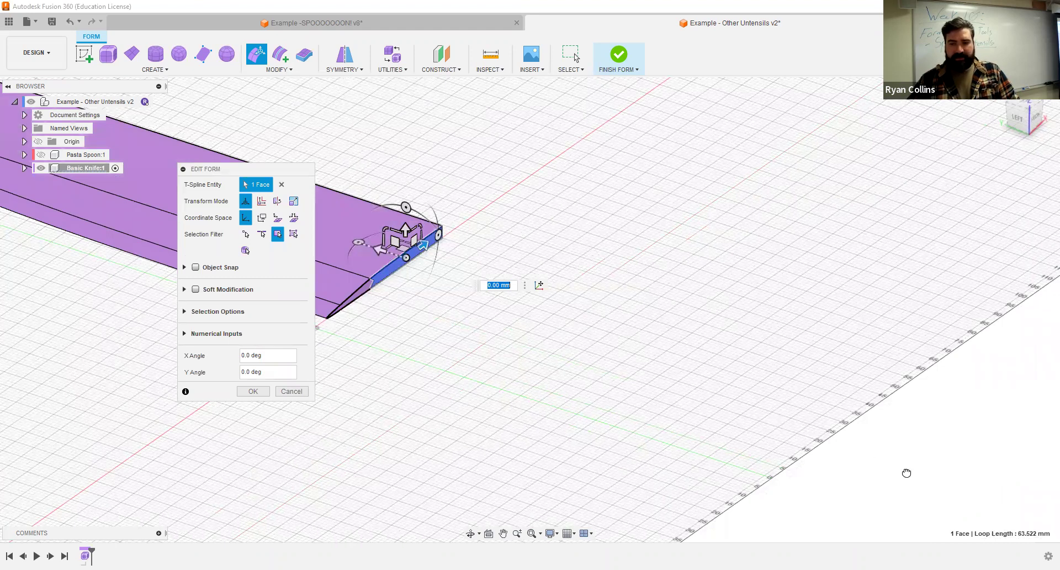
pyautogui.keyDown('shift'); pyautogui.moveTo(656, 376); pyautogui.dragTo(603, 395, button='middle'); pyautogui.keyUp('shift')
pyautogui.keyDown('shift'); pyautogui.moveTo(578, 362); pyautogui.dragTo(635, 368, button='middle'); pyautogui.keyUp('shift')
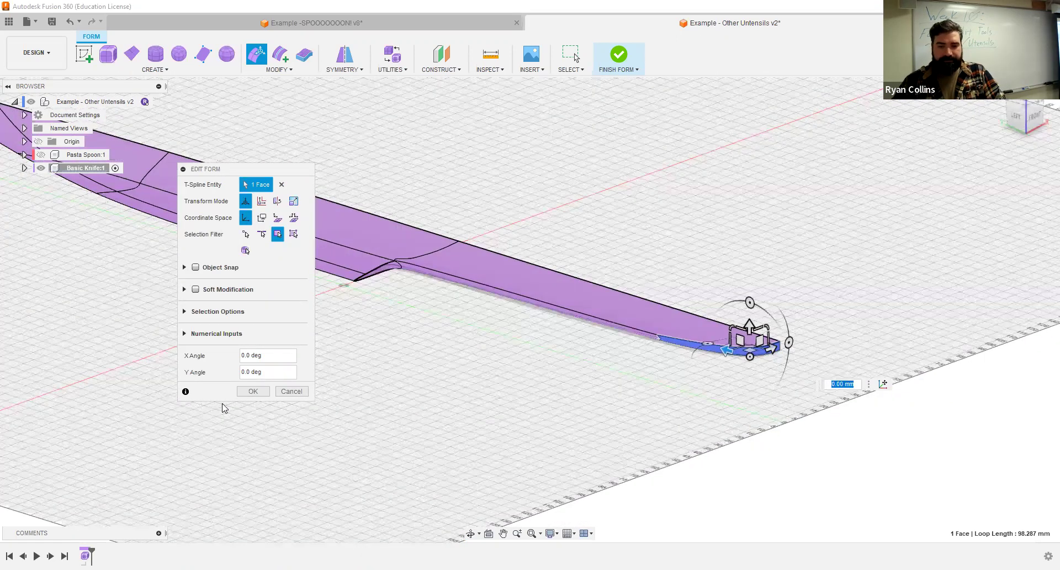
pyautogui.keyDown('shift'); pyautogui.moveTo(669, 342); pyautogui.dragTo(788, 355, button='middle'); pyautogui.keyUp('shift')
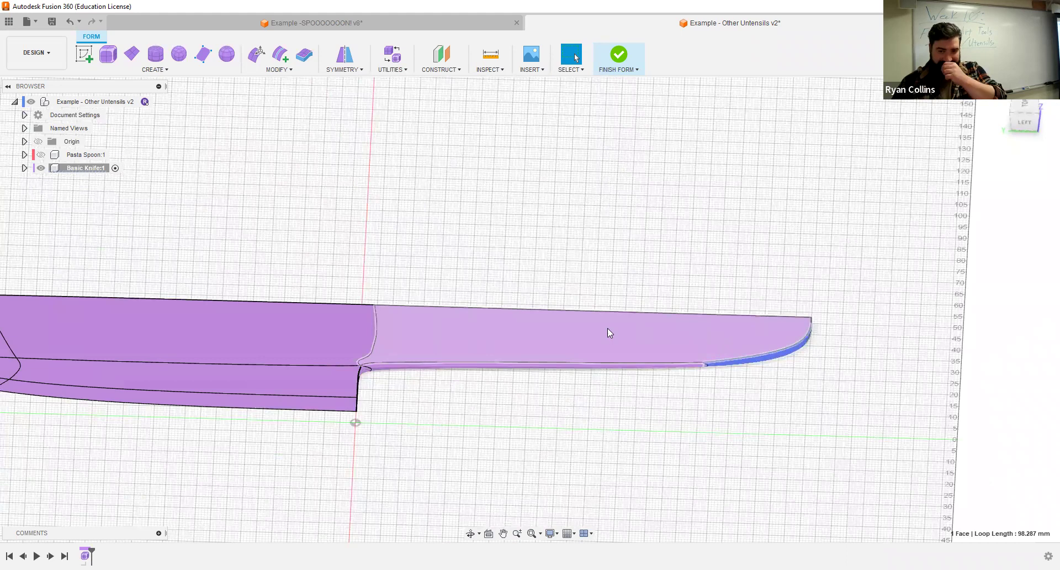
# - Save the design with the version description "Simple Knife"
pyautogui.scroll(-5, 464, 400)
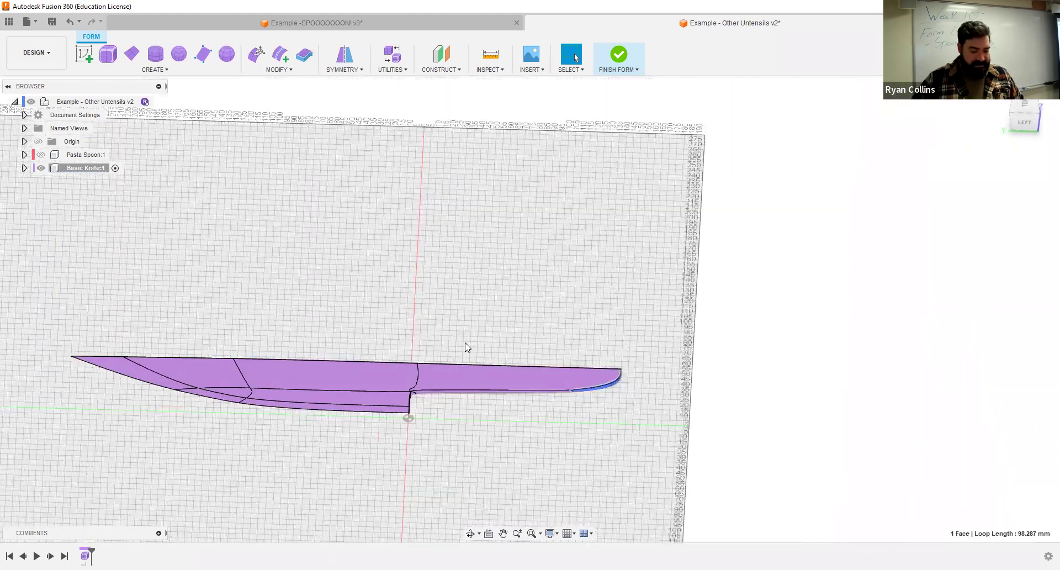
pyautogui.hotkey('ctrl', 's')
pyautogui.write('Simple Knife')
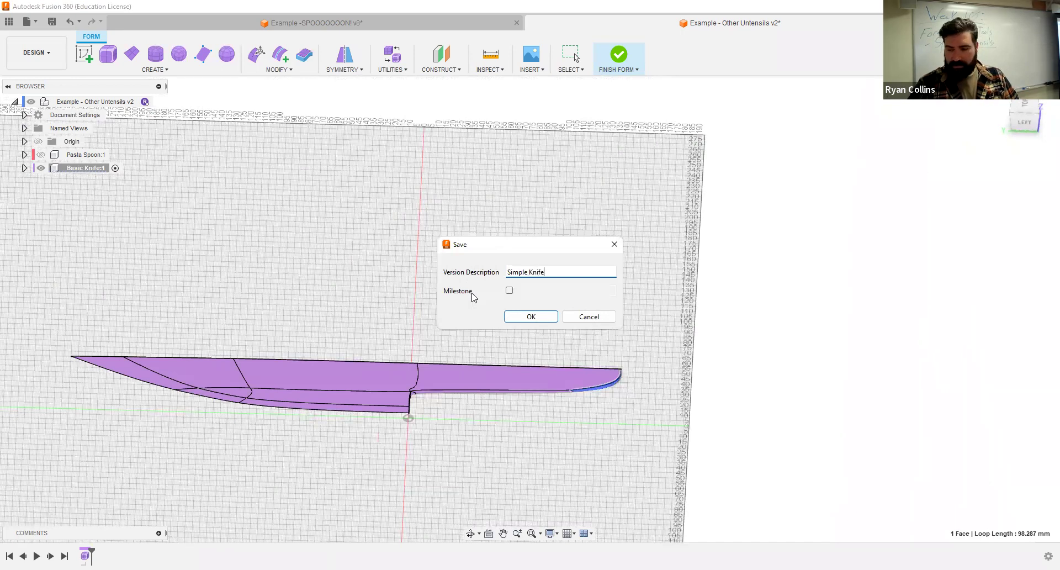
pyautogui.press('Return')
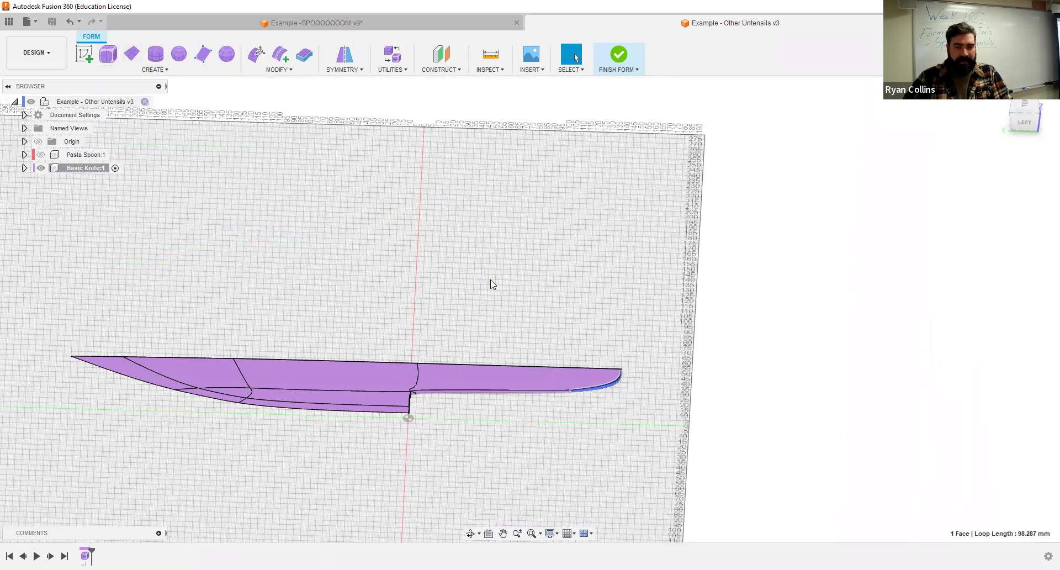
# - Finish the form and start a sketch on the horizontal origin plane, turned so the knife lies lengthwise in the top view
pyautogui.moveTo(503, 313); pyautogui.dragTo(348, 243, button='middle')
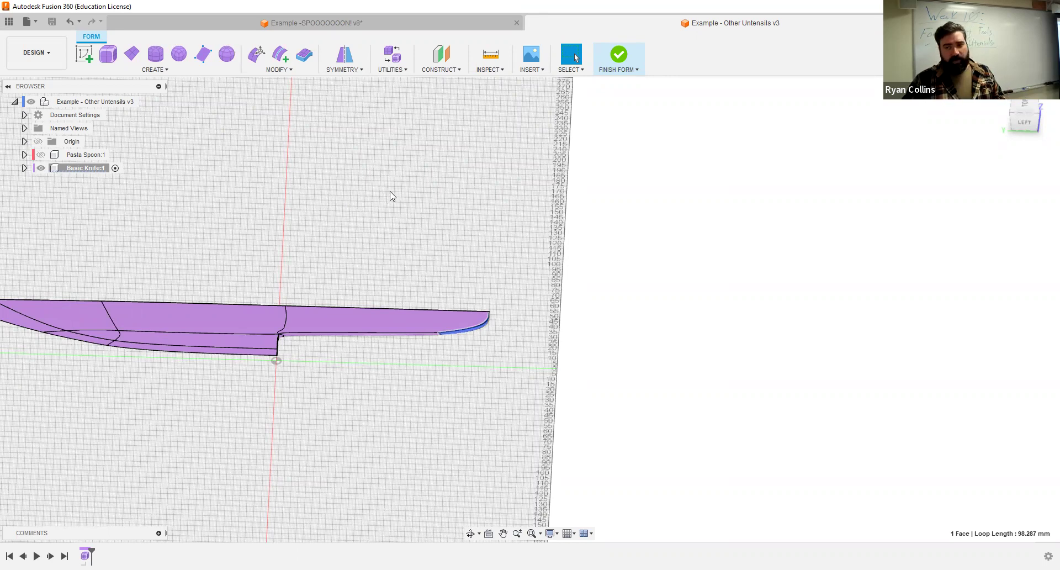
pyautogui.click(613, 66)
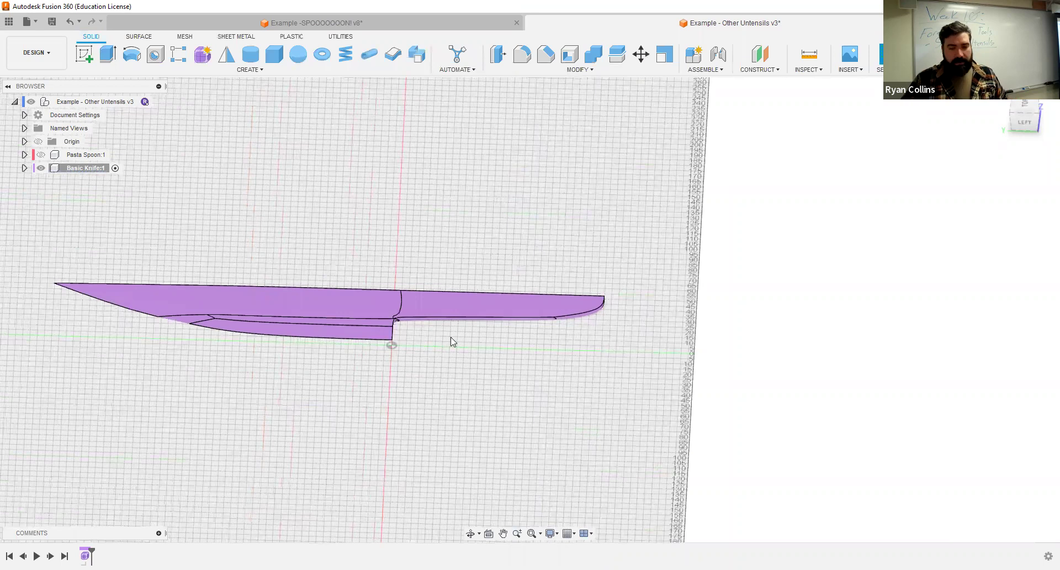
pyautogui.click(91, 60)
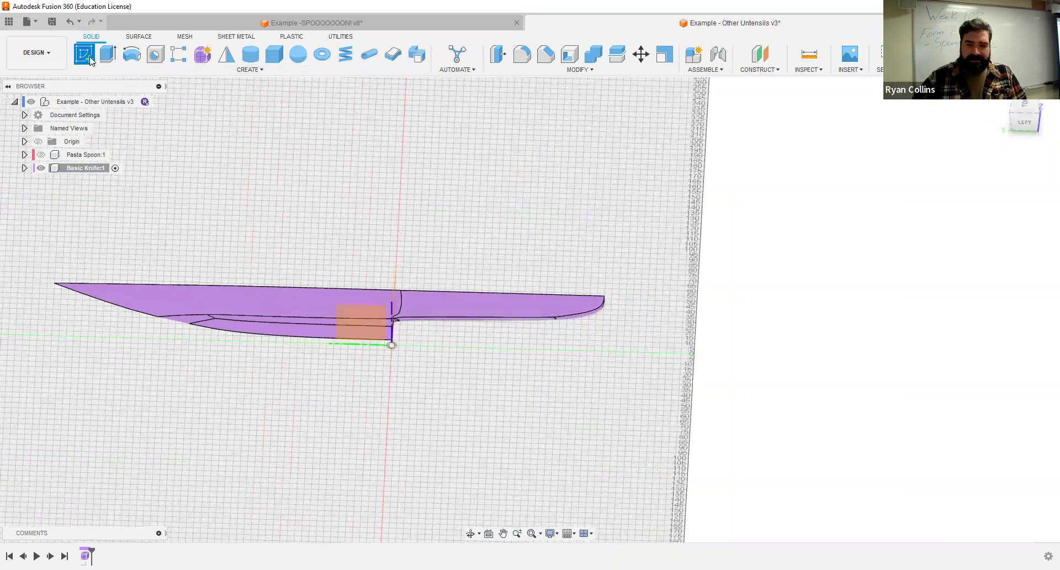
pyautogui.keyDown('shift'); pyautogui.moveTo(455, 304); pyautogui.dragTo(358, 303, button='middle'); pyautogui.keyUp('shift')
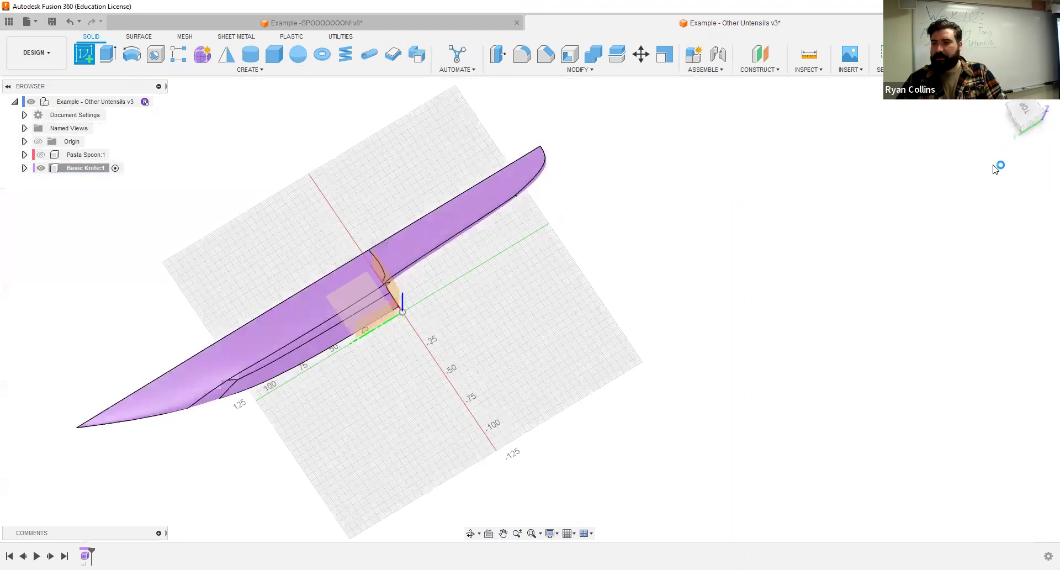
pyautogui.click(353, 302)
pyautogui.click(1045, 98)
pyautogui.click(1046, 98)
pyautogui.moveTo(659, 193); pyautogui.dragTo(445, 194, button='middle')
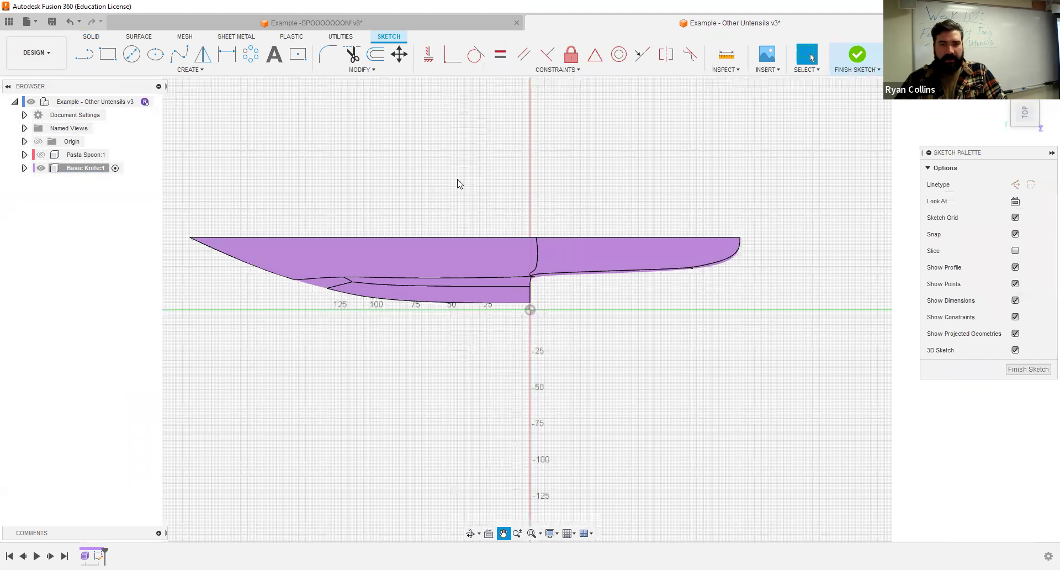
# - Sketch a three-sided line outline around the handle: about 142 mm along its straight back with a perpendicular line at each end
pyautogui.press('l')
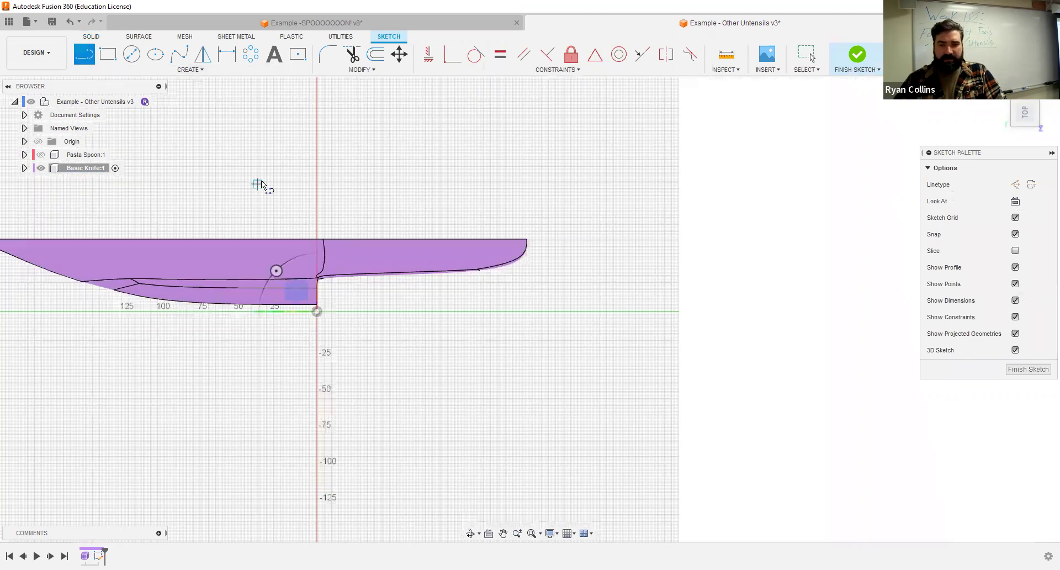
pyautogui.scroll(3, 322, 229)
pyautogui.scroll(1, 323, 240)
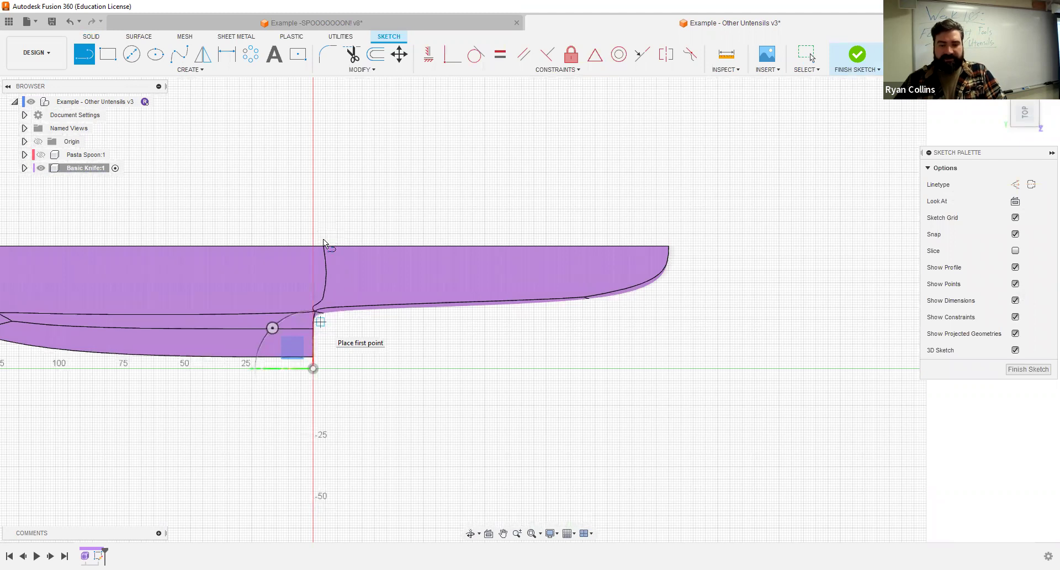
pyautogui.click(669, 241)
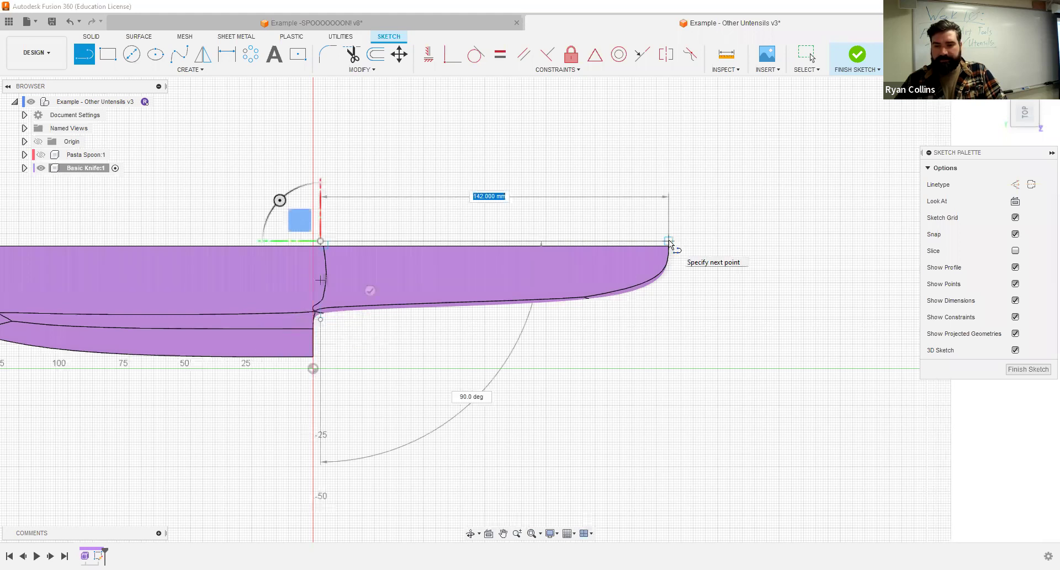
pyautogui.click(693, 324)
pyautogui.press('Escape')
# - Draw a wavy seven-point spline joining the open ends of the two perpendicular lines, forming the handle's contoured grip side
pyautogui.click(182, 61)
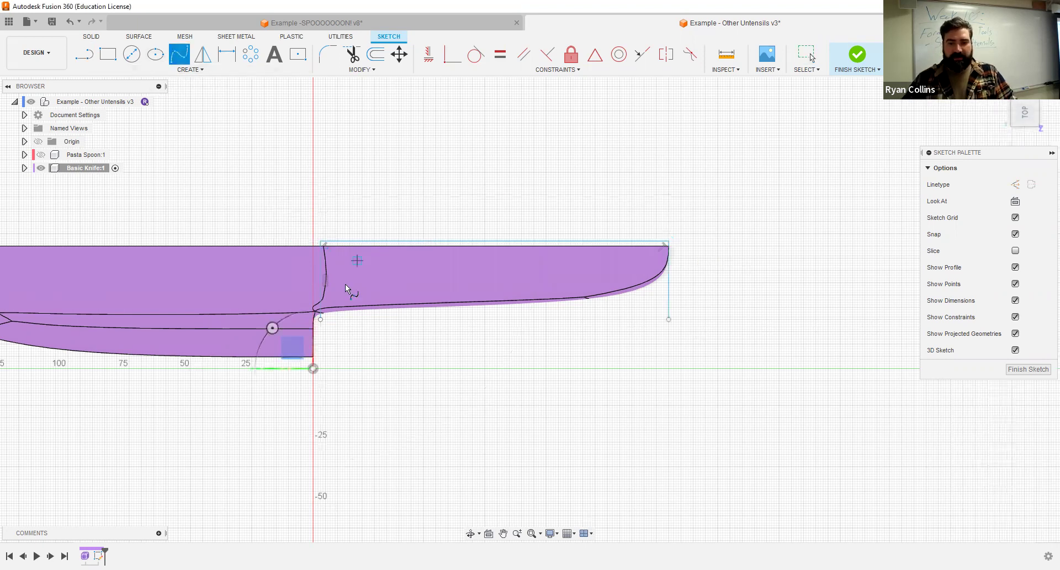
pyautogui.click(320, 319)
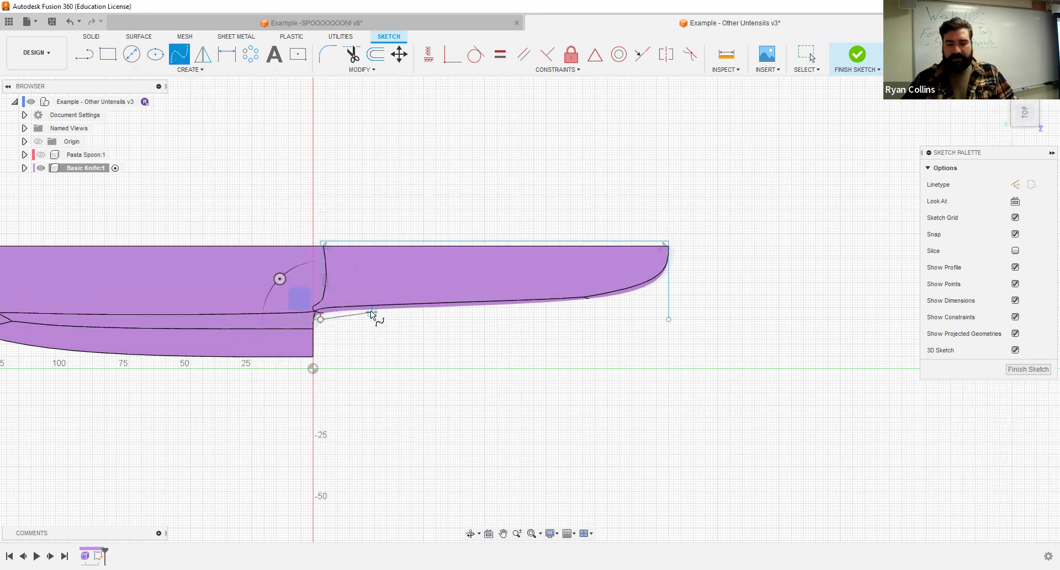
pyautogui.scroll(3, 370, 312)
pyautogui.click(368, 318)
pyautogui.click(503, 339)
pyautogui.click(674, 314)
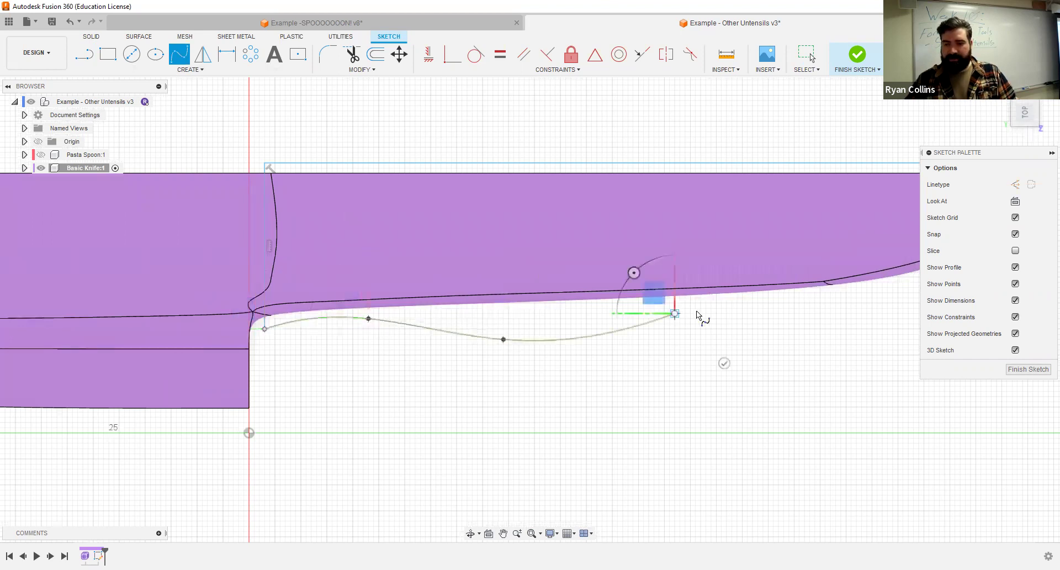
pyautogui.moveTo(779, 336); pyautogui.dragTo(658, 388, button='middle')
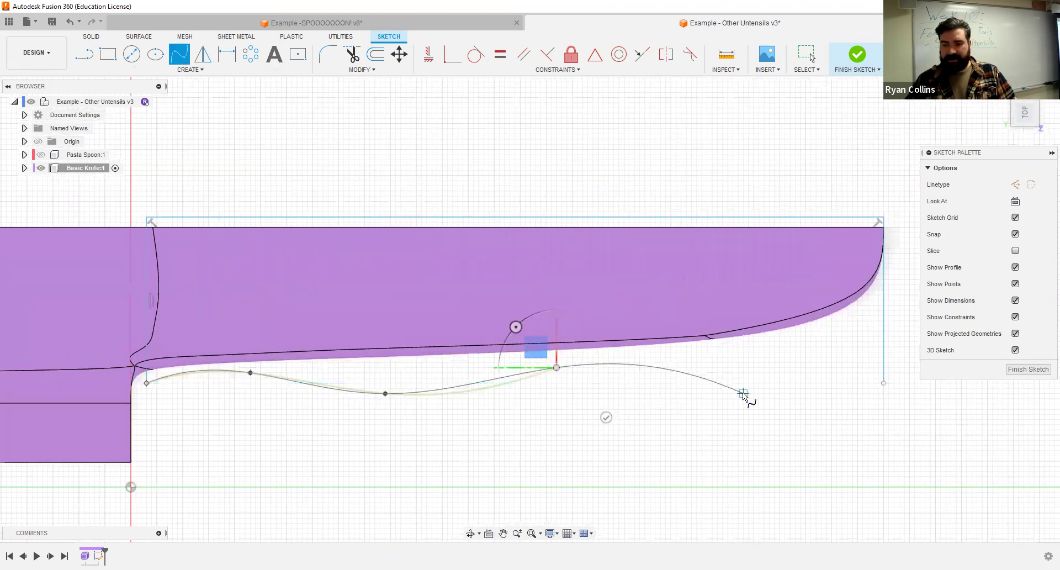
pyautogui.click(743, 393)
pyautogui.click(826, 362)
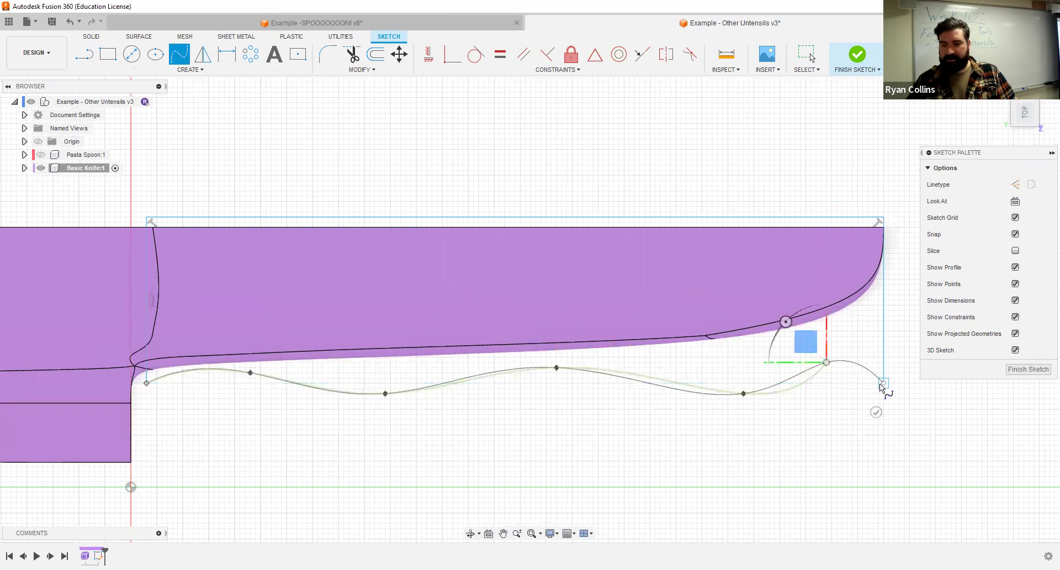
pyautogui.click(884, 383)
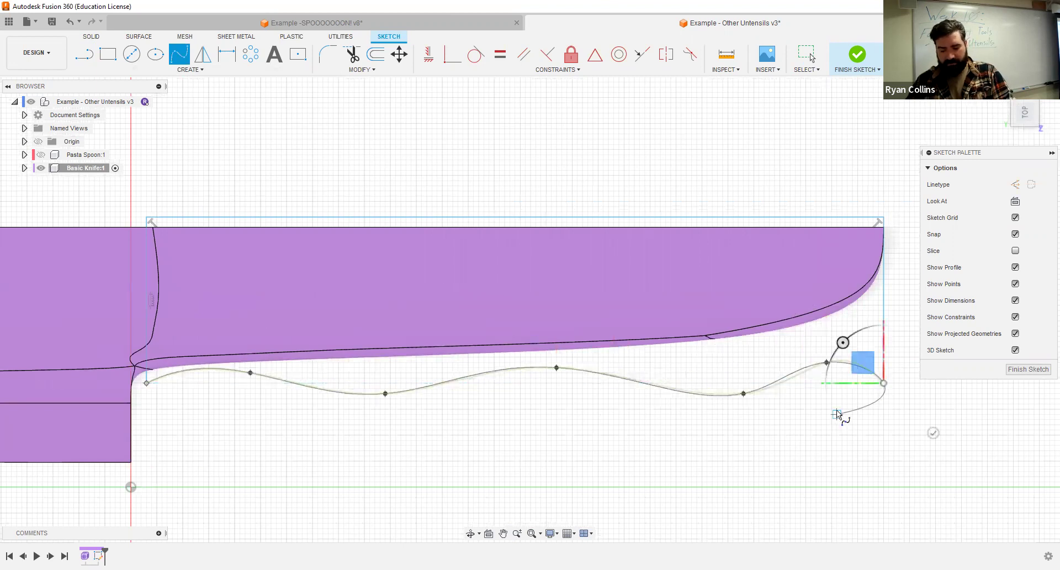
pyautogui.moveTo(859, 425); pyautogui.dragTo(654, 403, button='middle')
pyautogui.press('Escape')
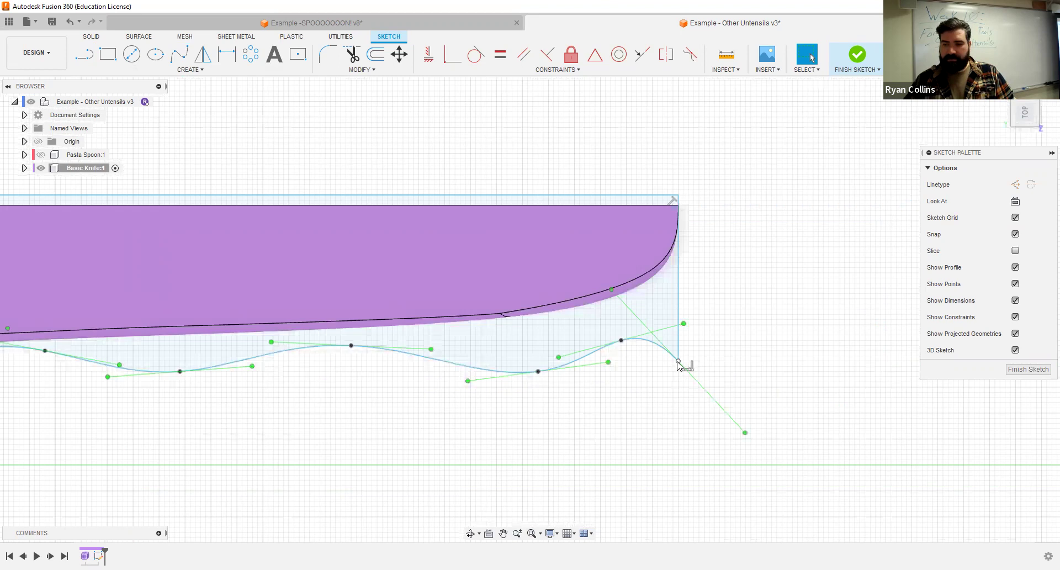
# - Shorten the outline's rear end line by moving its shared spline endpoint closer to the straight back, and finish the sketch
pyautogui.moveTo(678, 360); pyautogui.dragTo(674, 318)
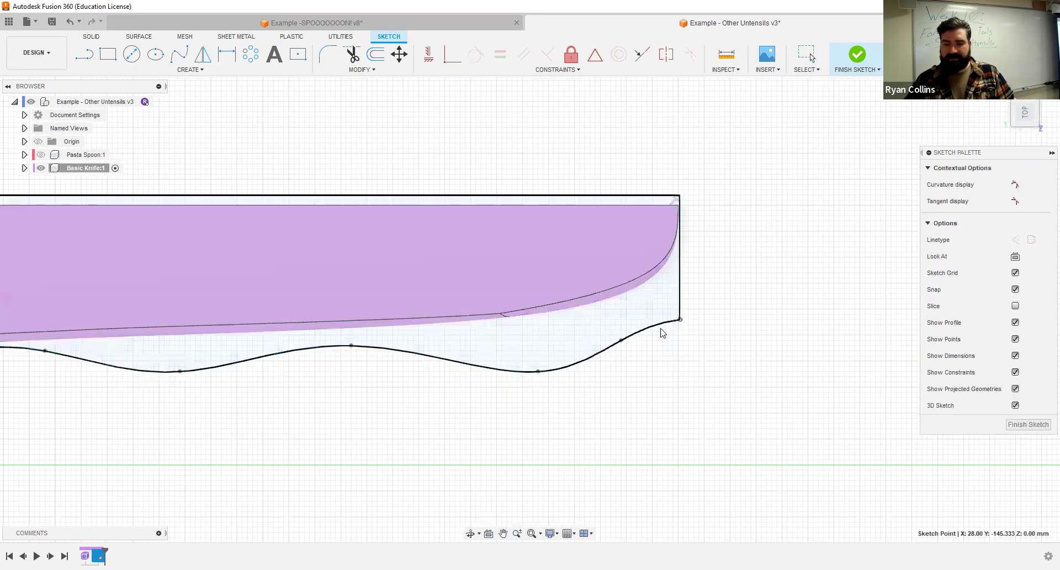
pyautogui.scroll(-4, 515, 409)
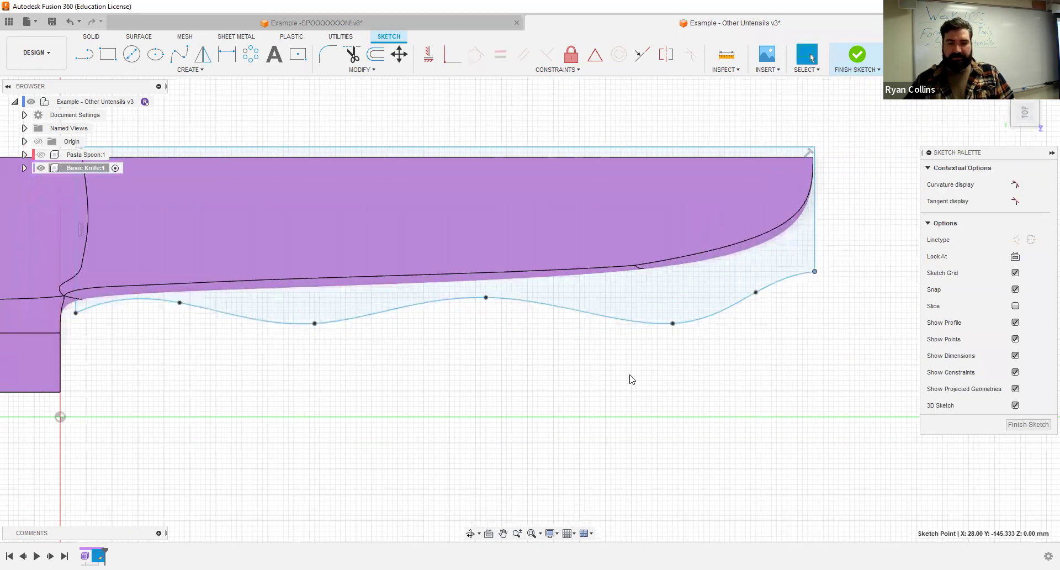
pyautogui.moveTo(653, 381)
pyautogui.keyDown('shift'); pyautogui.mouseDown(button='middle')
pyautogui.moveTo(620, 350)
pyautogui.moveTo(684, 304)
pyautogui.moveTo(700, 317)
pyautogui.moveTo(726, 284)
pyautogui.mouseUp(button='middle'); pyautogui.keyUp('shift')
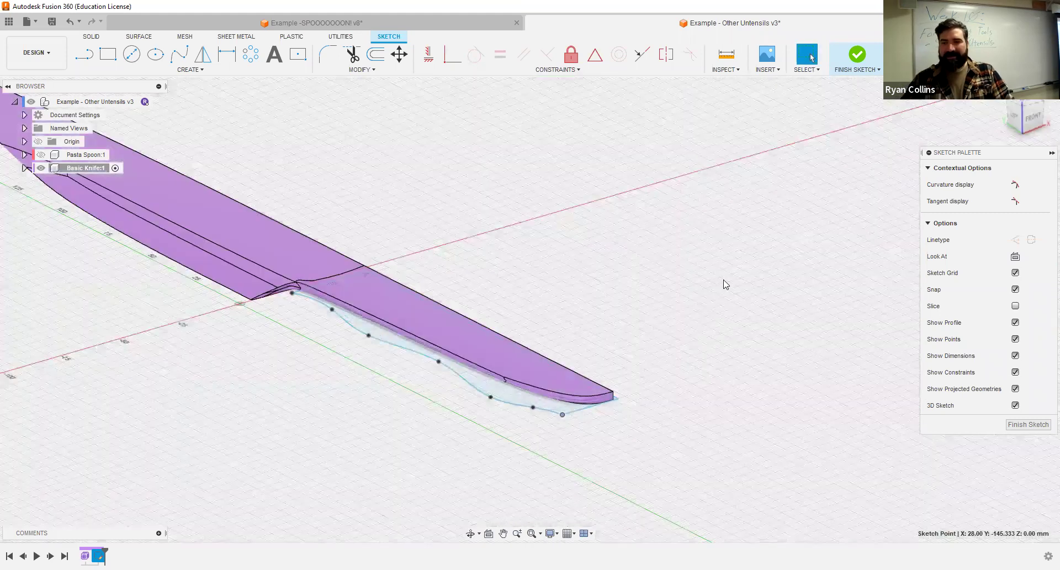
pyautogui.click(857, 54)
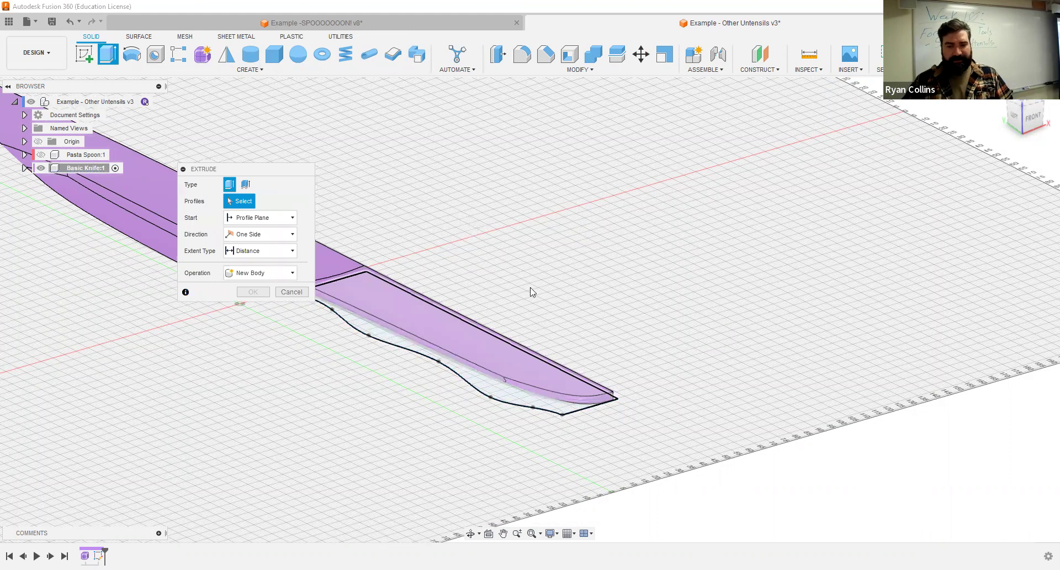
pyautogui.click(495, 312)
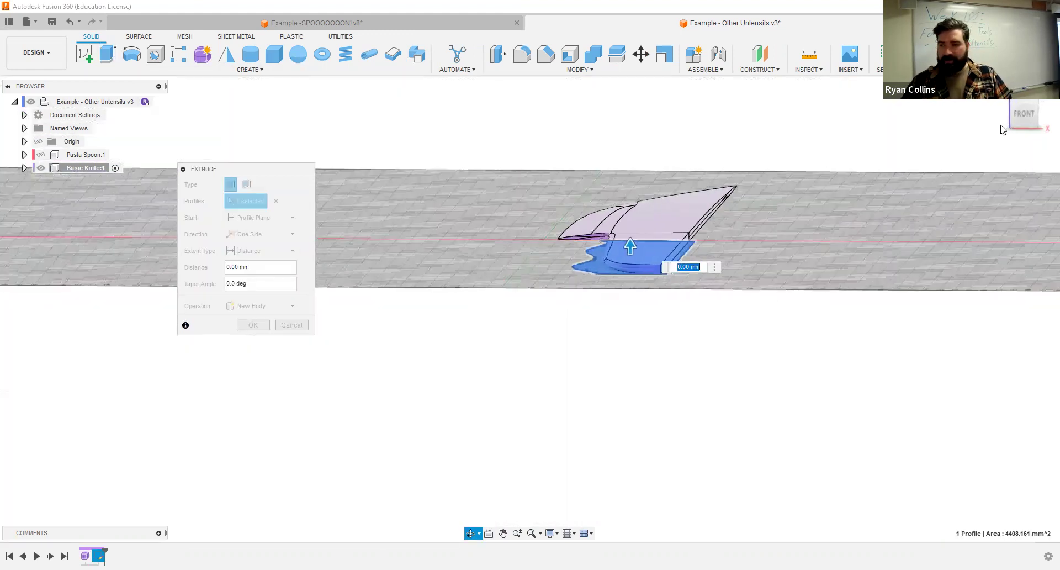
pyautogui.click(1002, 131)
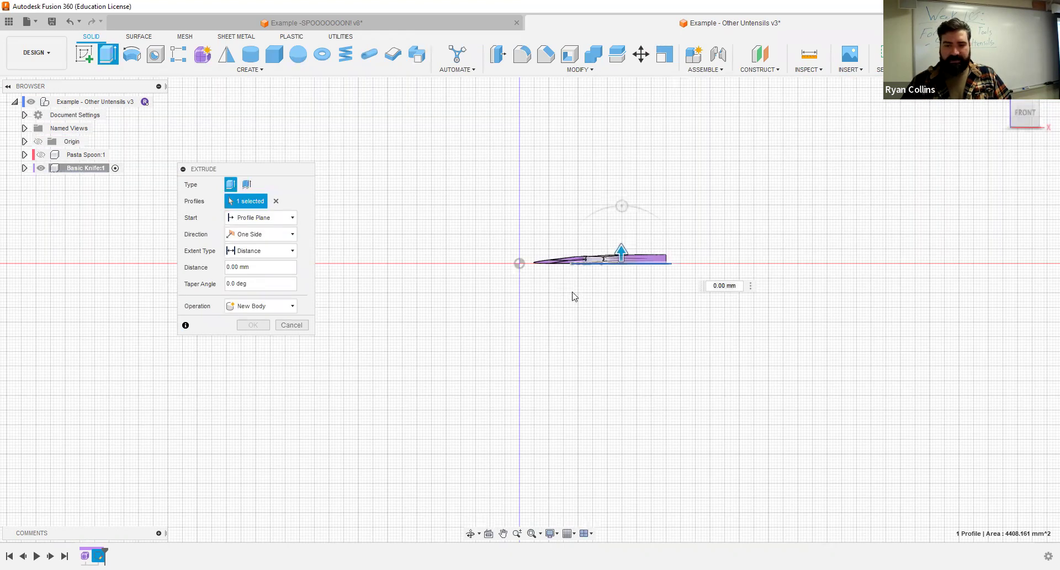
pyautogui.scroll(5, 483, 330)
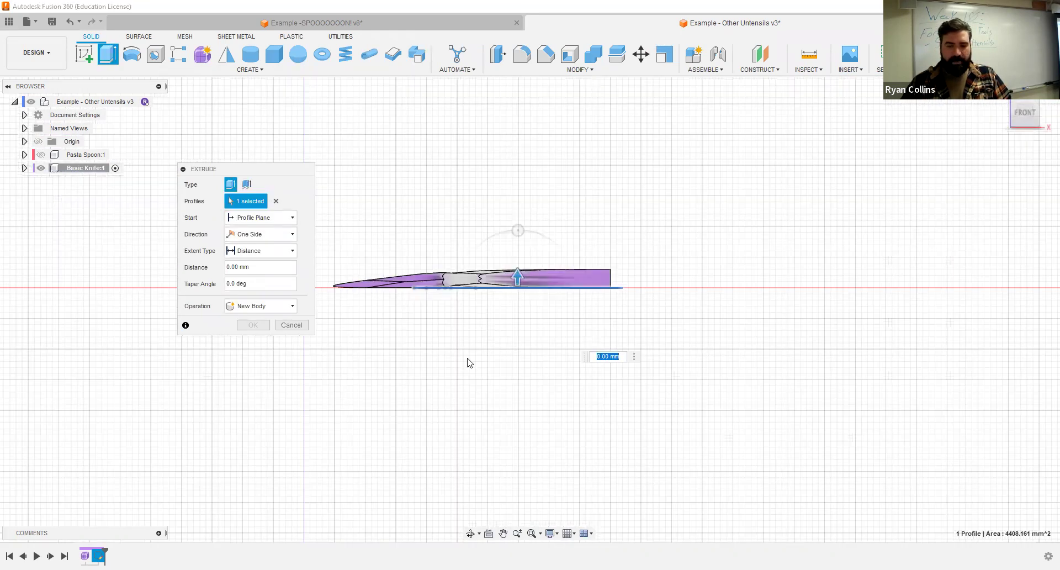
pyautogui.moveTo(441, 332); pyautogui.dragTo(424, 365, button='middle')
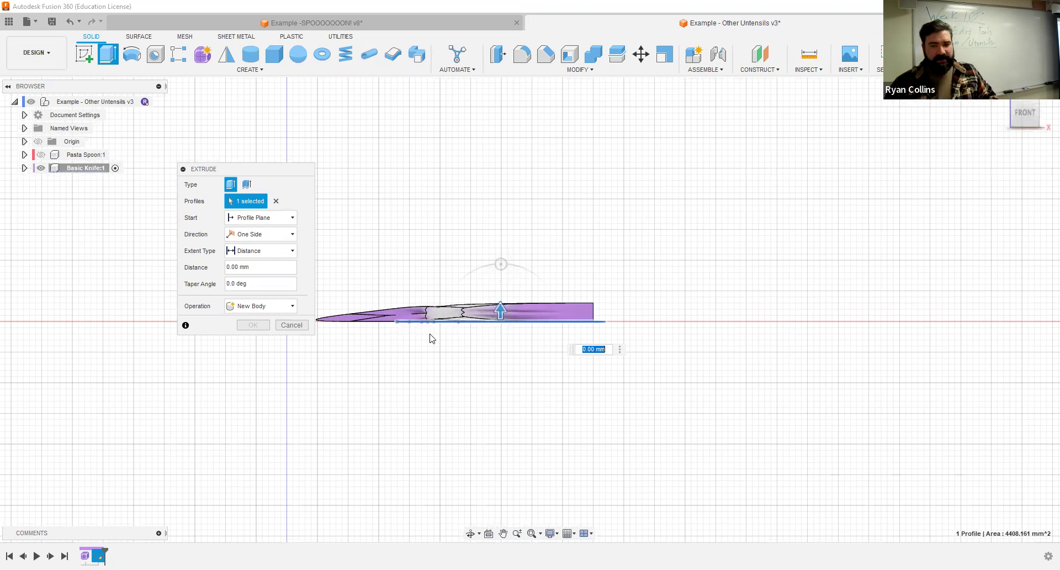
pyautogui.scroll(4, 516, 354)
pyautogui.scroll(-2, 466, 333)
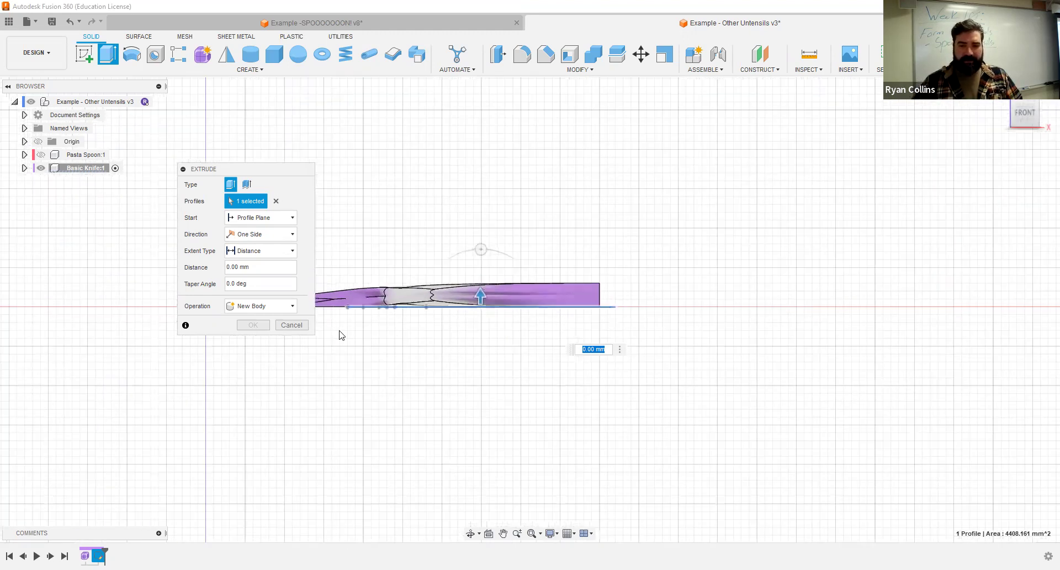
pyautogui.click(264, 235)
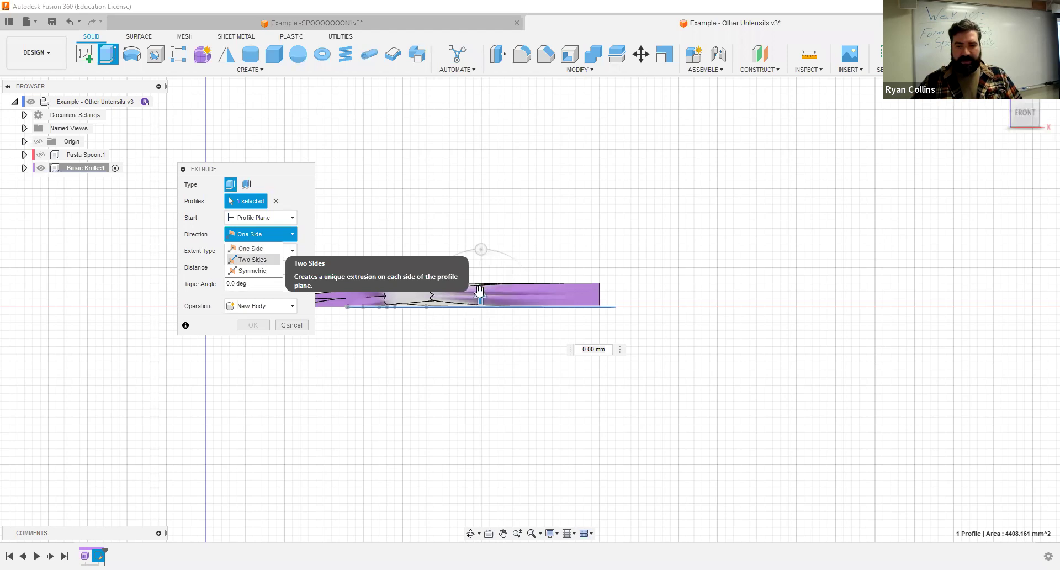
pyautogui.click(256, 260)
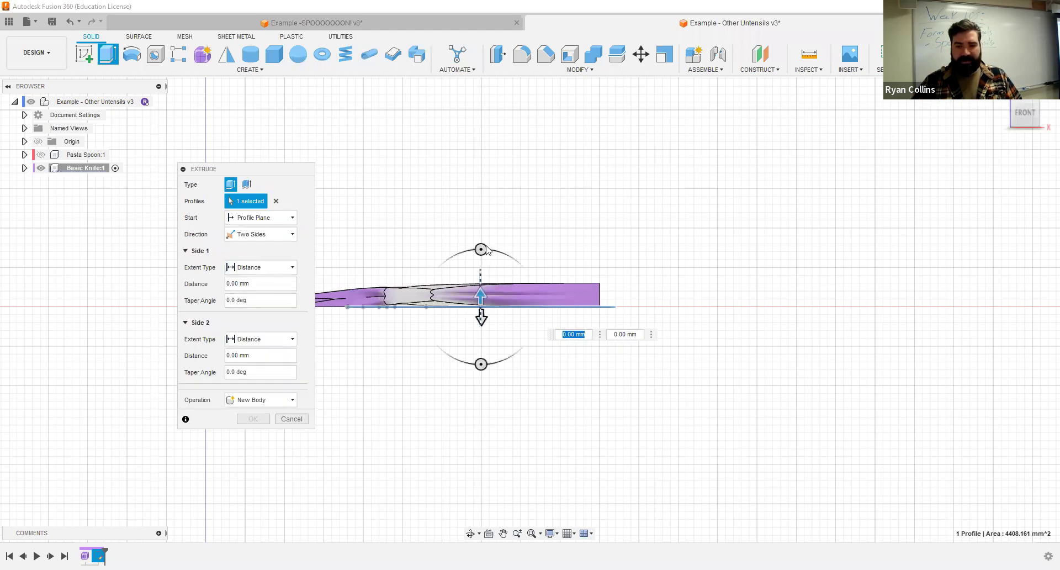
pyautogui.moveTo(481, 320); pyautogui.dragTo(480, 345)
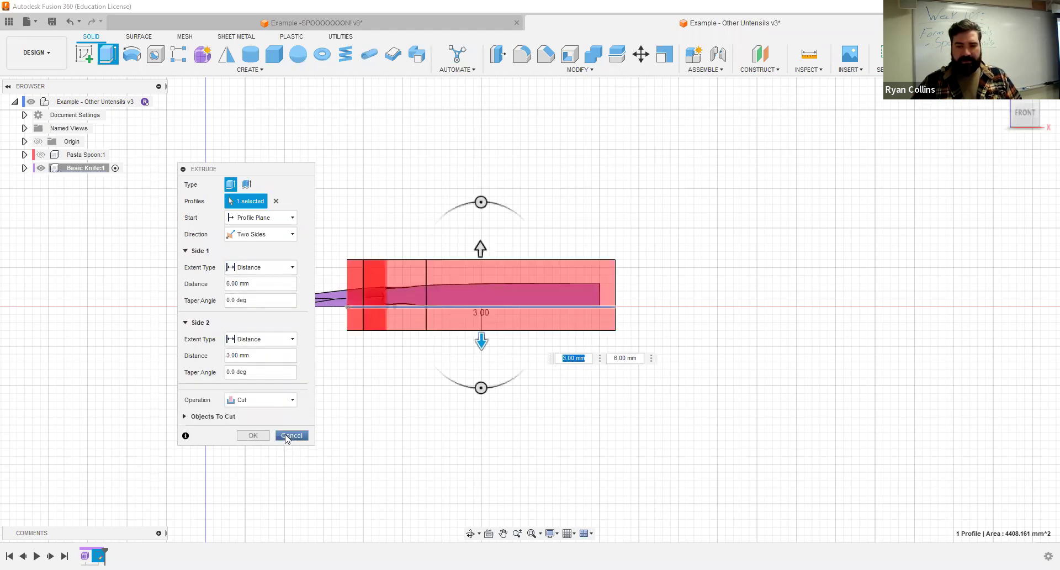
pyautogui.press('Escape')
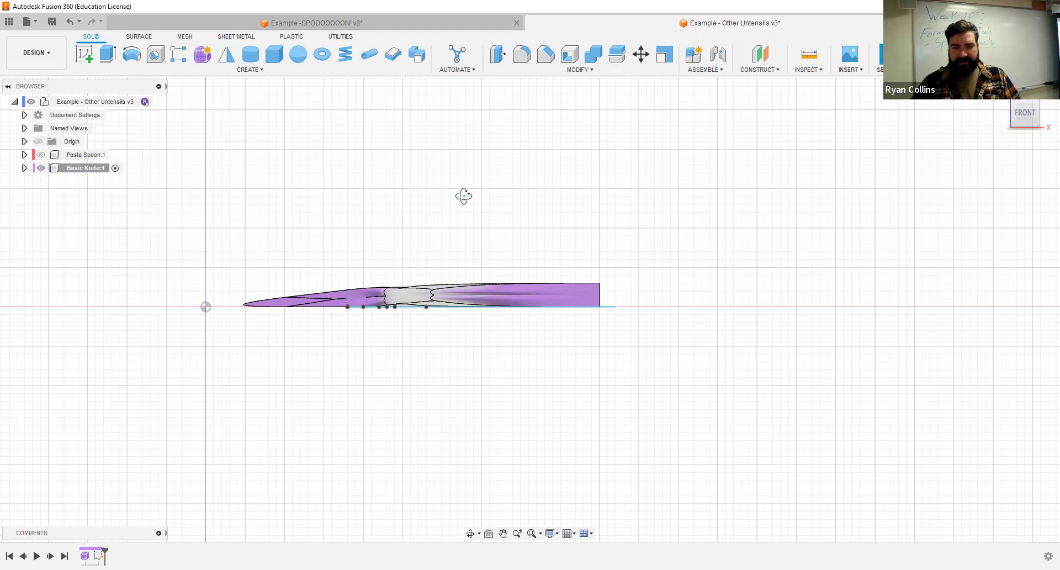
# - Move all four curves of the handle outline sketch up 1.5 mm along Z, to the middle of the knife's thickness
pyautogui.press('m')
pyautogui.click(267, 188)
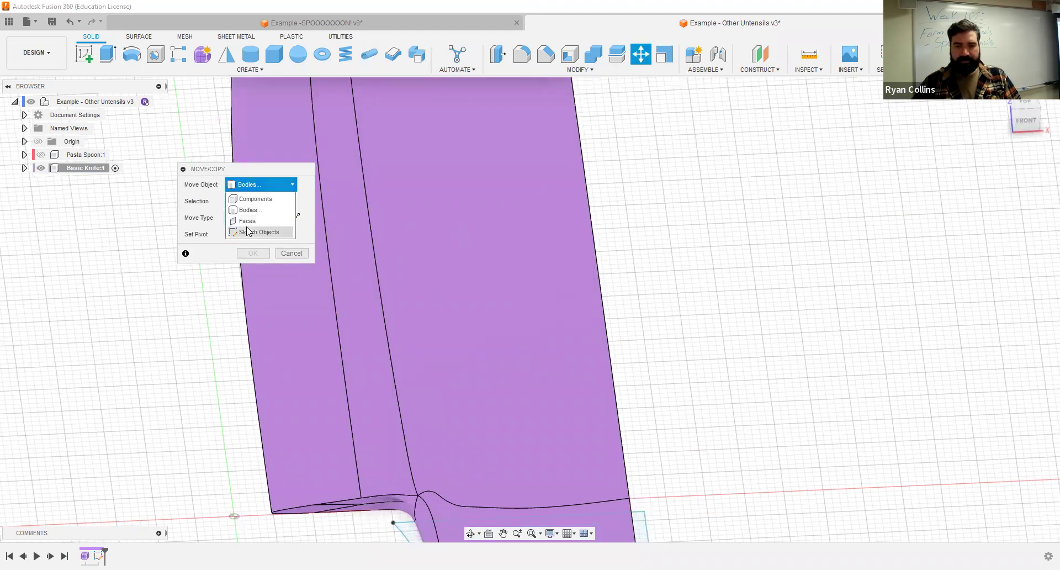
pyautogui.click(247, 231)
pyautogui.scroll(-3, 669, 395)
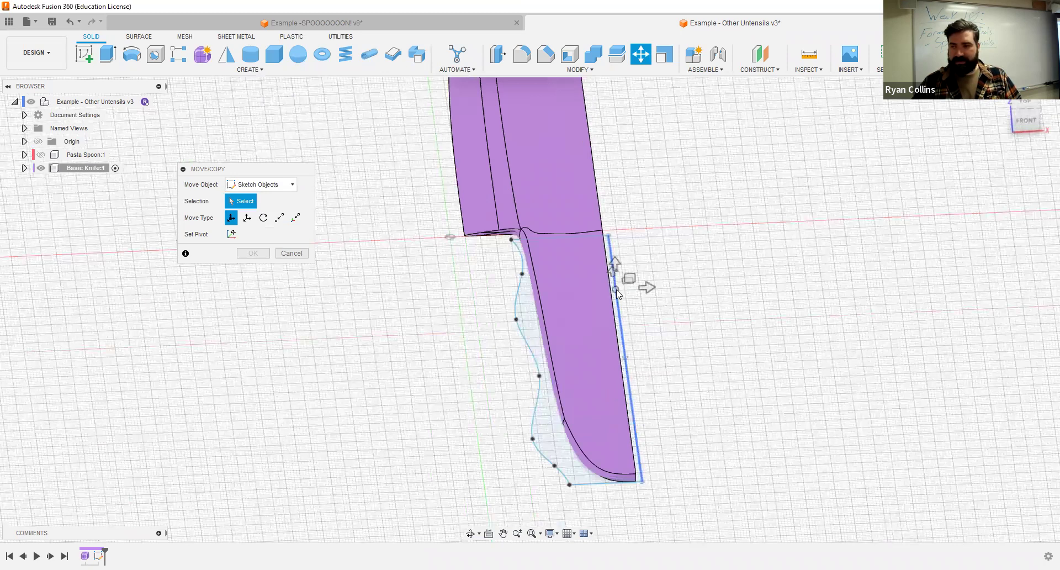
pyautogui.doubleClick(617, 293)
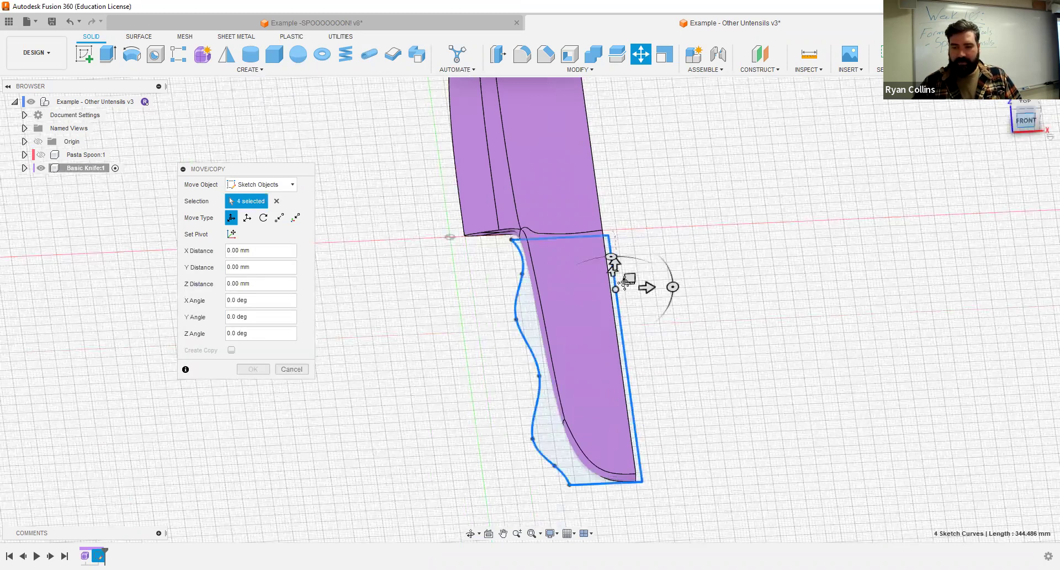
pyautogui.click(1027, 125)
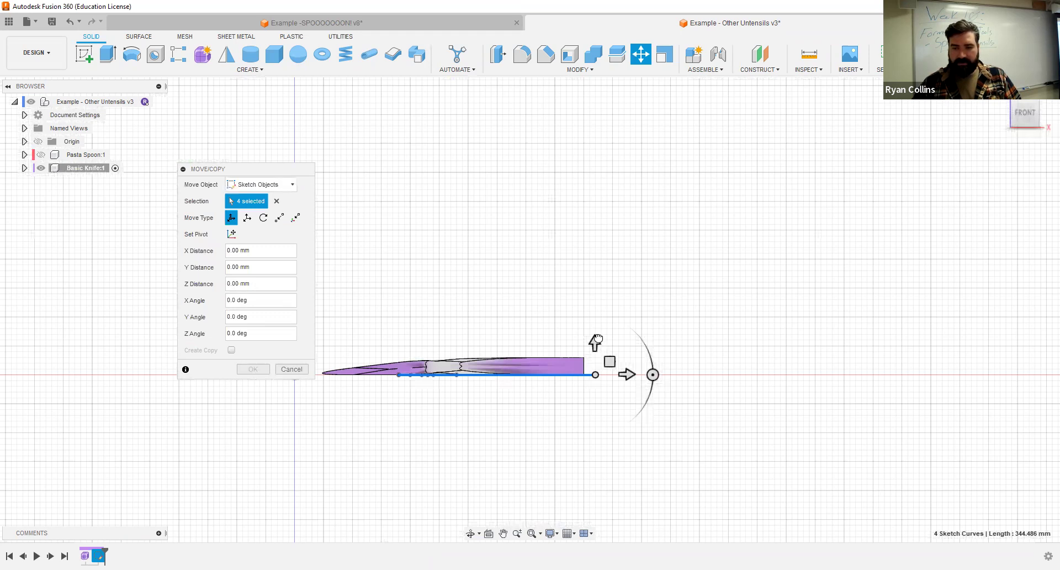
pyautogui.moveTo(597, 339); pyautogui.dragTo(599, 338)
pyautogui.write('1.5')
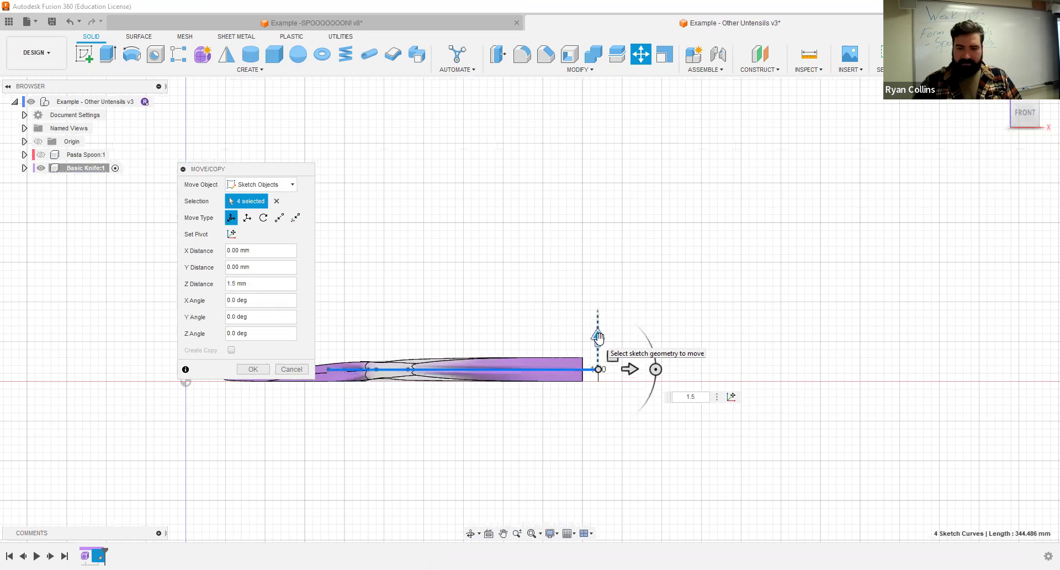
pyautogui.press('Return')
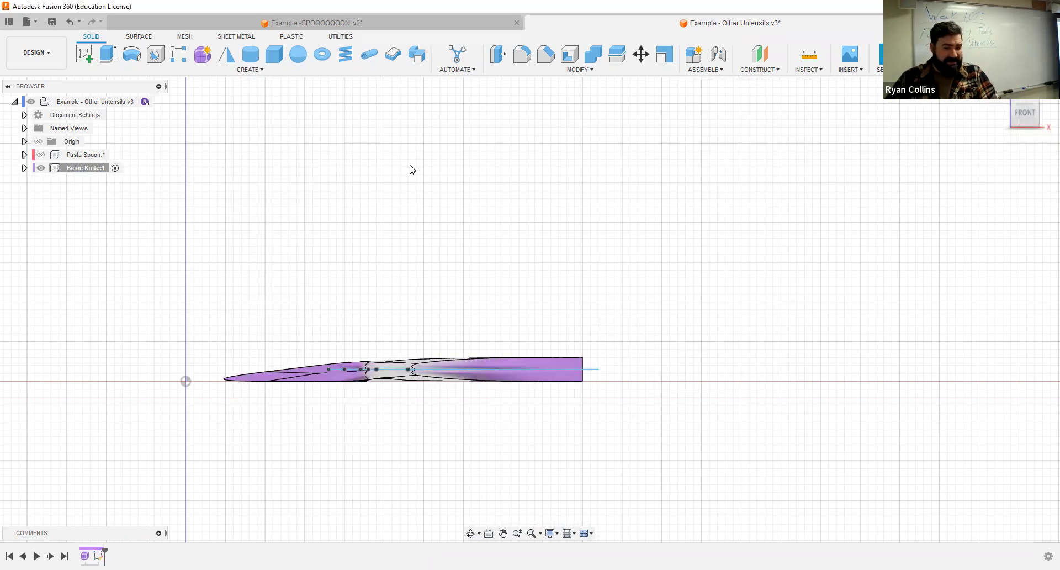
# - Extrude the contoured handle profile symmetrically with a whole-length distance of 10 mm as a new body
pyautogui.click(108, 53)
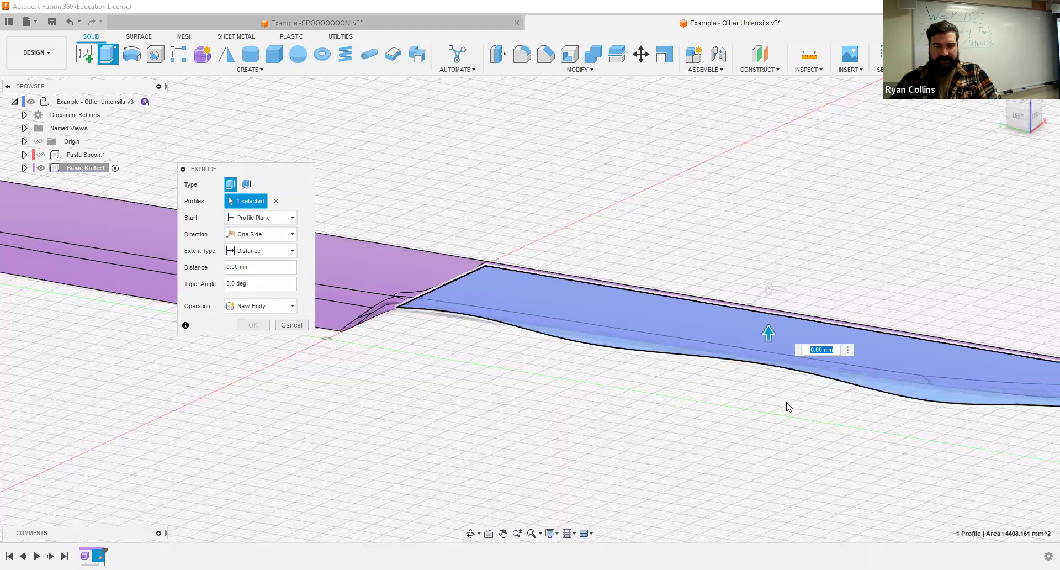
pyautogui.click(786, 402)
pyautogui.click(266, 240)
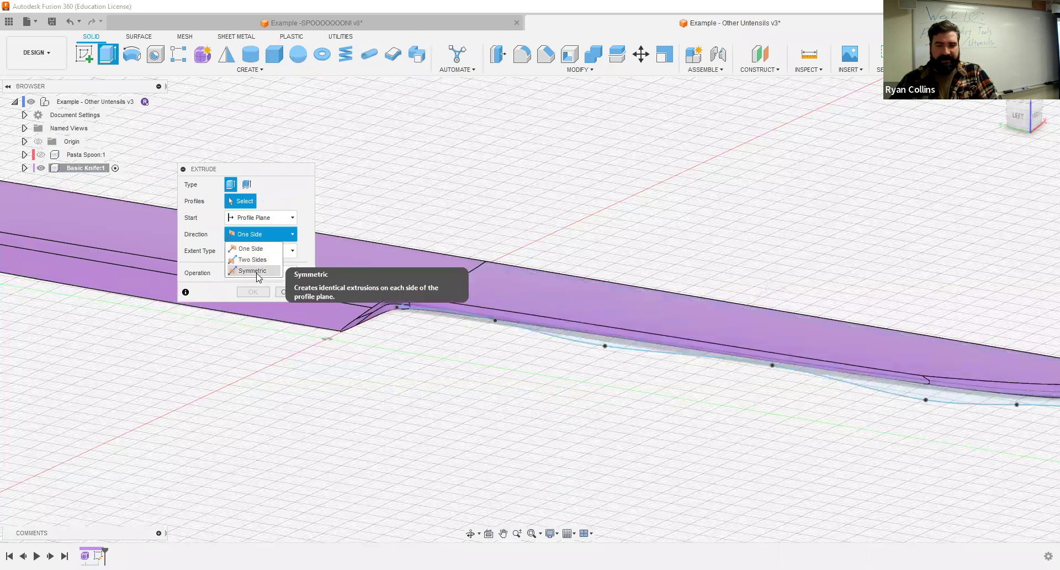
pyautogui.click(256, 274)
pyautogui.click(251, 268)
pyautogui.moveTo(650, 346); pyautogui.dragTo(392, 250, button='middle')
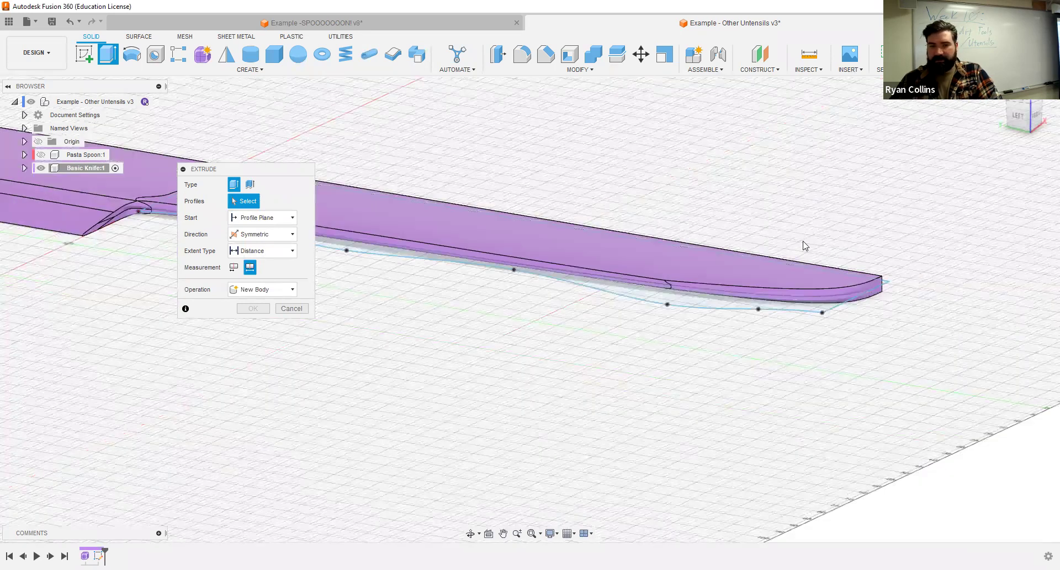
pyautogui.scroll(3, 530, 201)
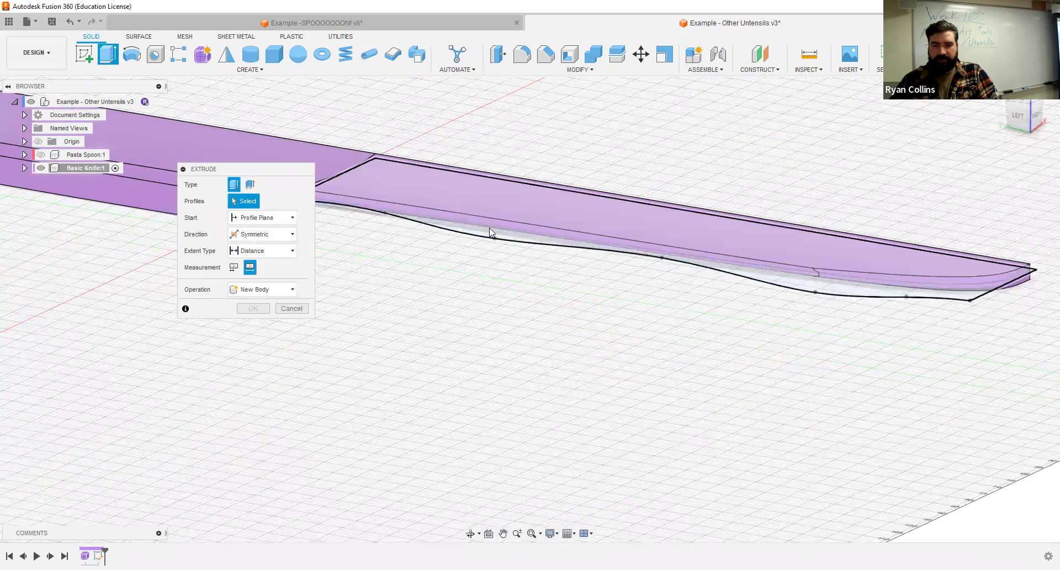
pyautogui.click(608, 222)
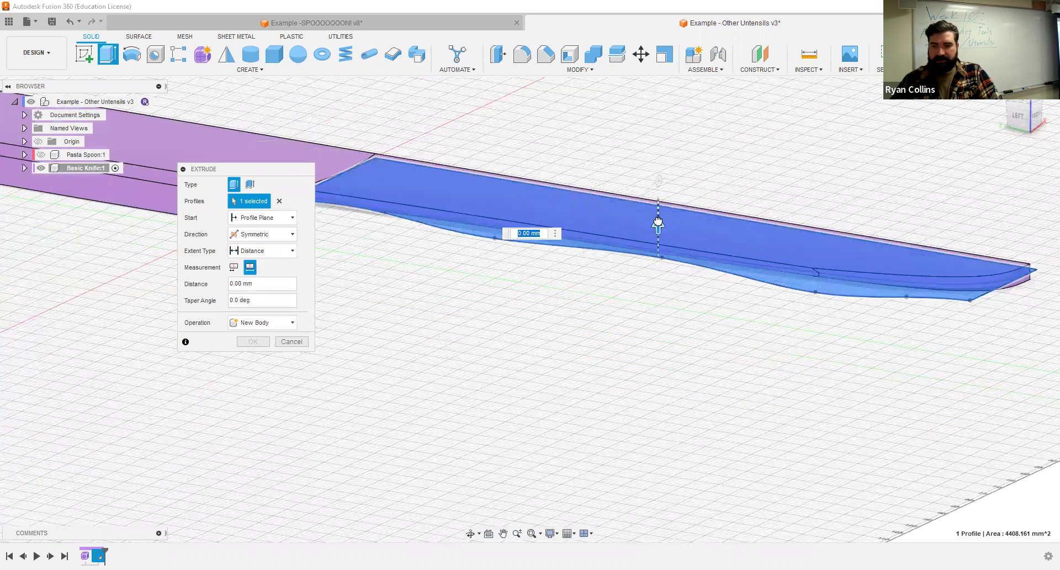
pyautogui.click(248, 325)
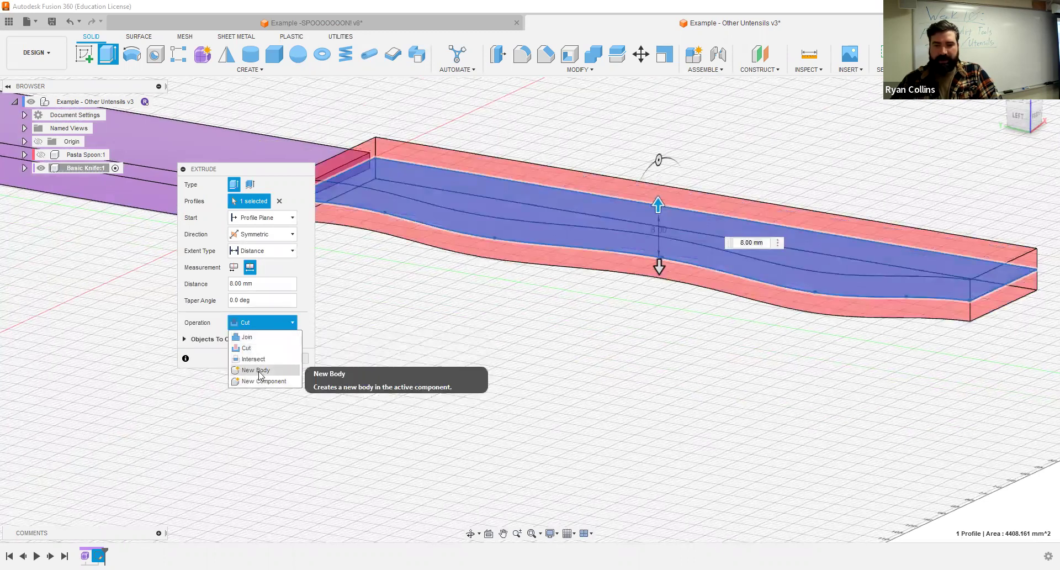
pyautogui.keyDown('shift'); pyautogui.moveTo(625, 271); pyautogui.dragTo(747, 296, button='middle'); pyautogui.keyUp('shift')
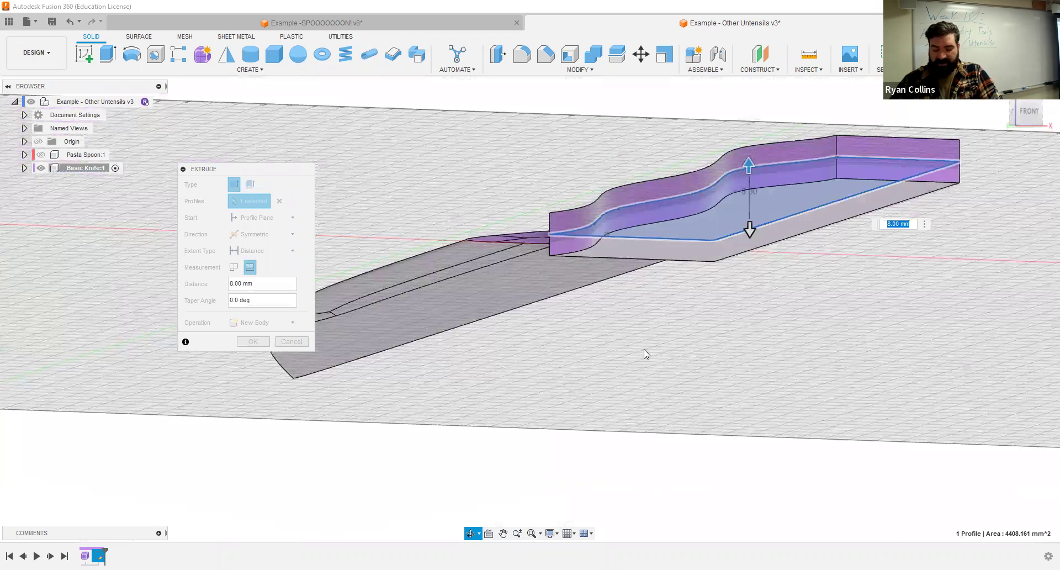
pyautogui.write('10')
pyautogui.press('Return')
# - Fillet the edges around the upper face of the new handle body with a constant radius
pyautogui.keyDown('shift'); pyautogui.moveTo(742, 277); pyautogui.dragTo(134, 66, button='middle'); pyautogui.keyUp('shift')
pyautogui.click(534, 57)
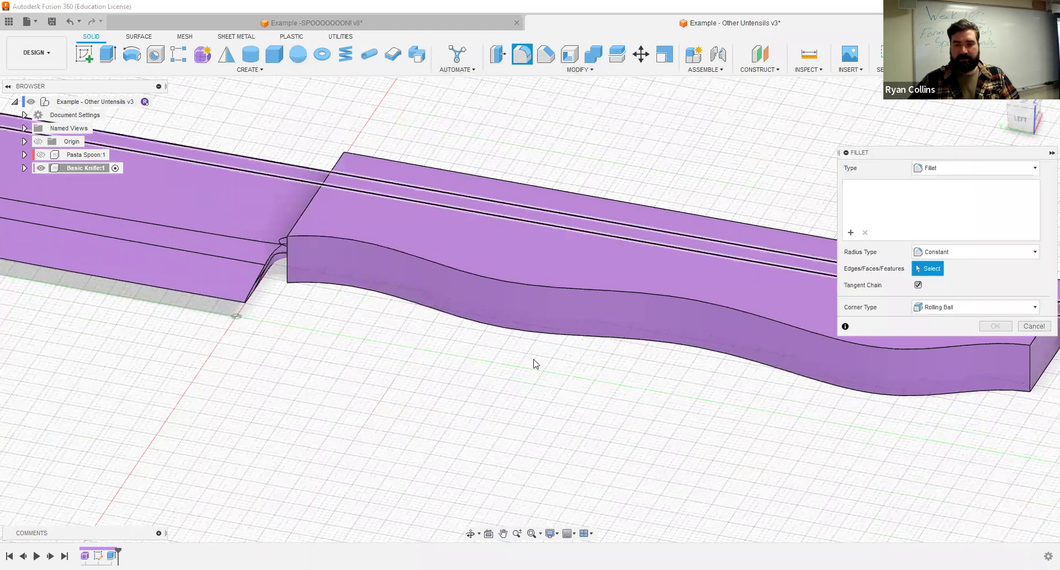
pyautogui.click(598, 269)
pyautogui.keyDown('shift'); pyautogui.moveTo(546, 288); pyautogui.dragTo(558, 373, button='middle'); pyautogui.keyUp('shift')
pyautogui.click(998, 343)
pyautogui.moveTo(603, 341); pyautogui.dragTo(492, 349, button='middle')
pyautogui.scroll(-2, 496, 352)
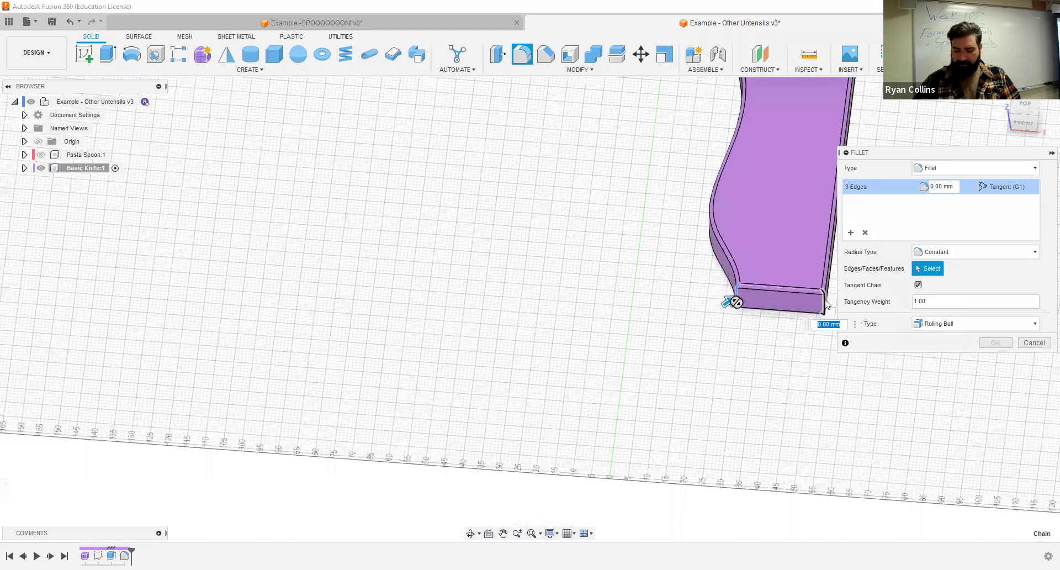
# - Fillet the two vertical corner edges at the handle's rear end with a constant radius of 2 mm
pyautogui.click(826, 304)
pyautogui.write('2')
pyautogui.press('Return')
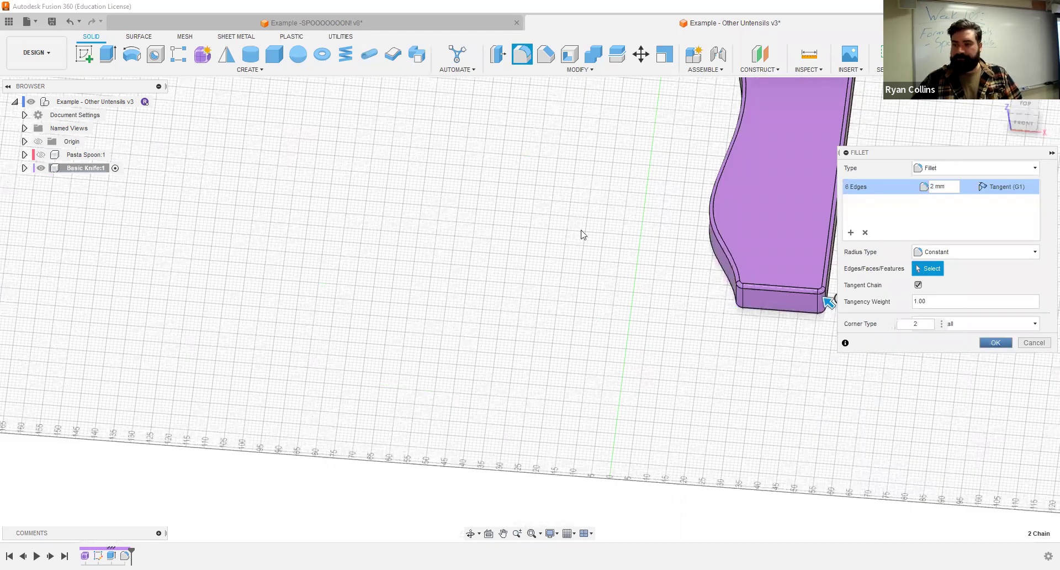
pyautogui.press('Return')
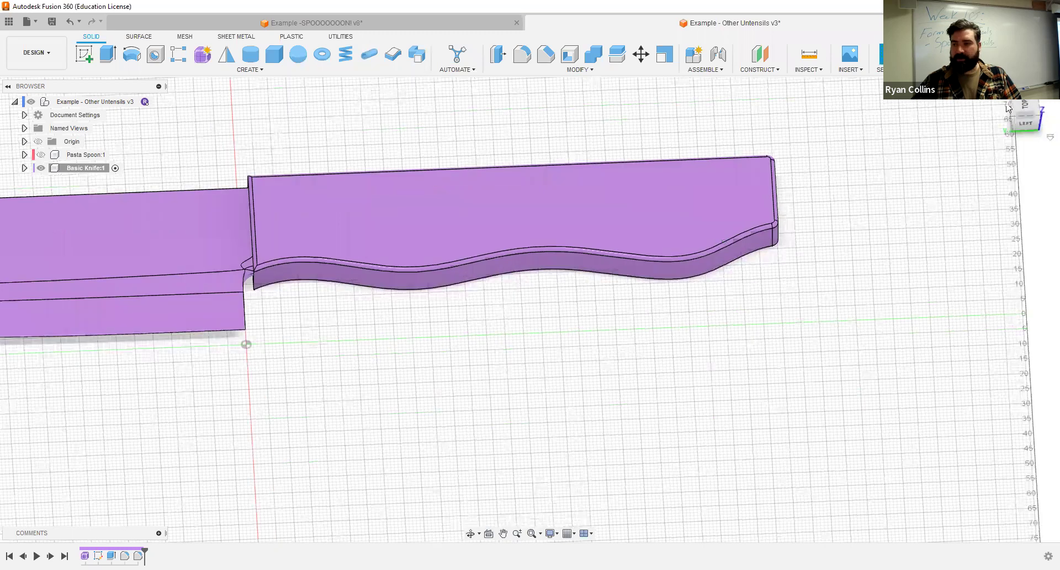
# - Sketch a 5 mm diameter circle on the handle's upper face, near its blade end
pyautogui.moveTo(472, 168)
pyautogui.mouseDown(button='middle')
pyautogui.moveTo(466, 499)
pyautogui.moveTo(452, 267)
pyautogui.moveTo(326, 302)
pyautogui.mouseUp(button='middle')
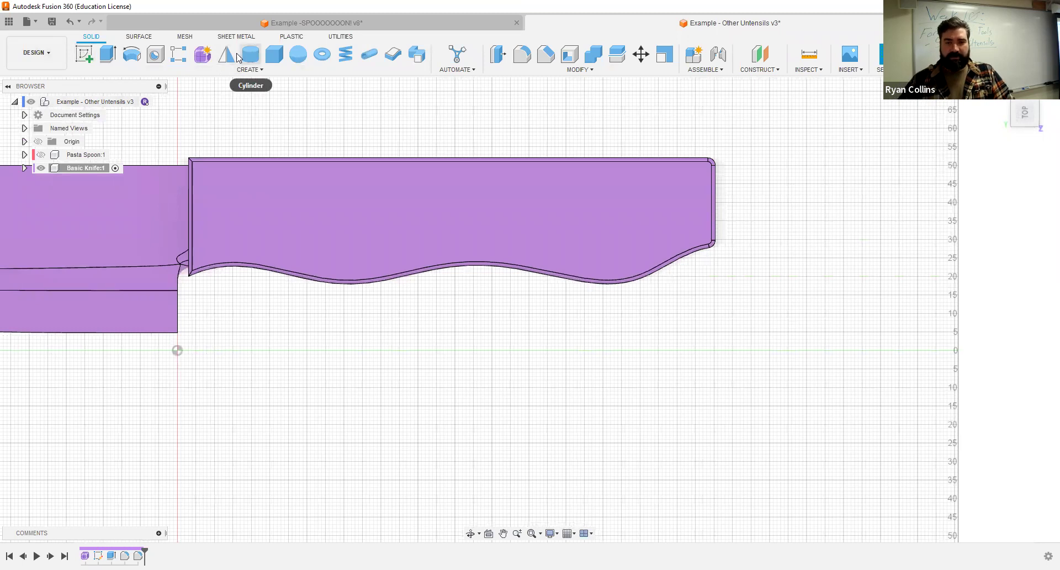
pyautogui.click(87, 54)
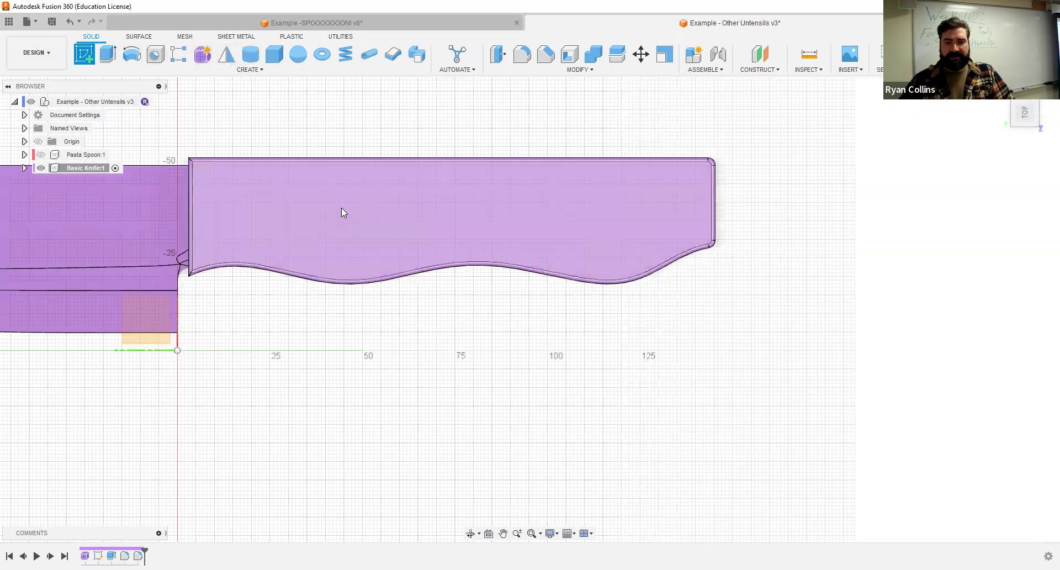
pyautogui.click(549, 182)
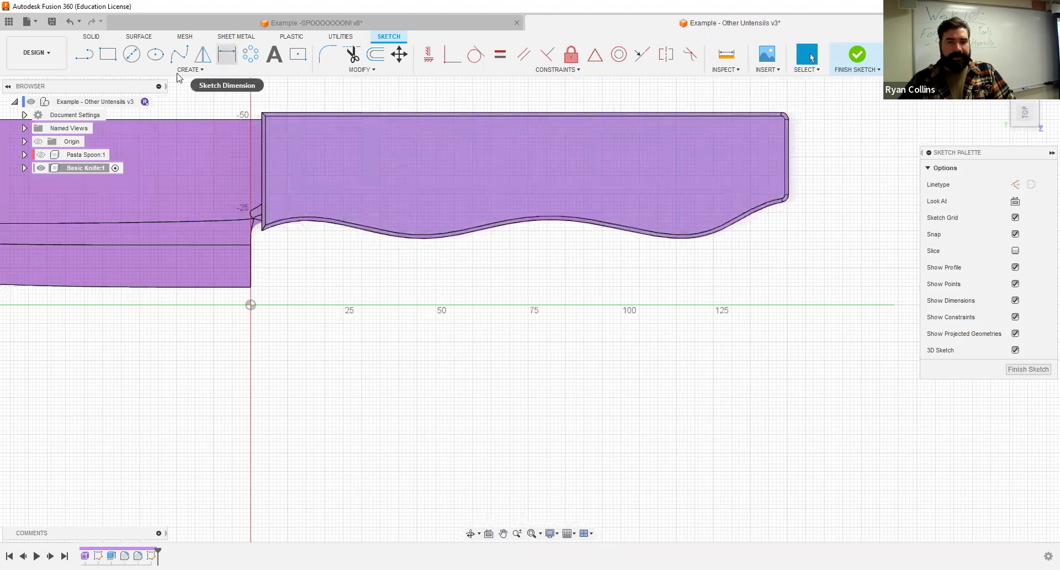
pyautogui.click(132, 54)
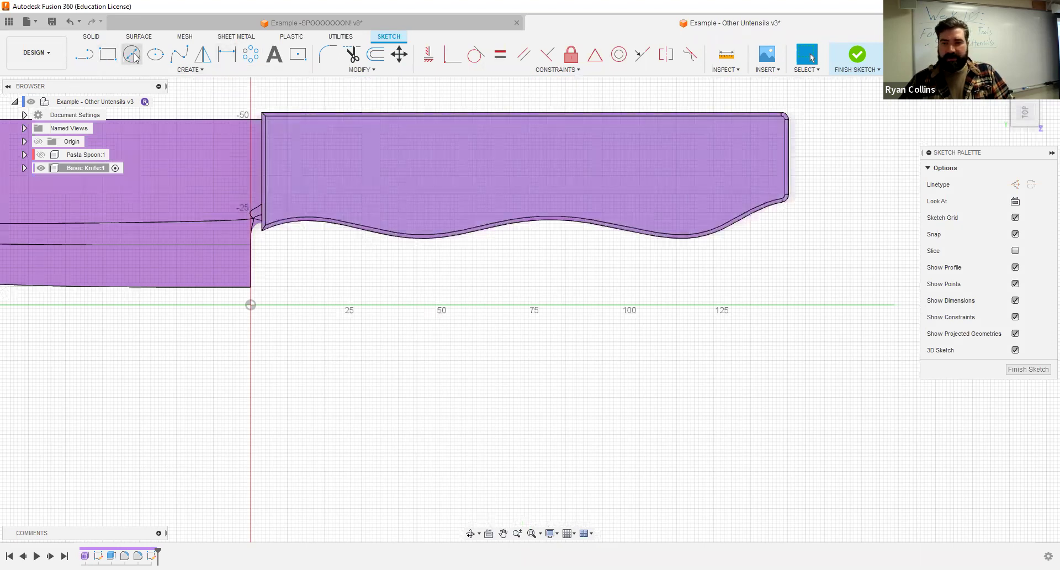
pyautogui.click(399, 156)
pyautogui.write('5')
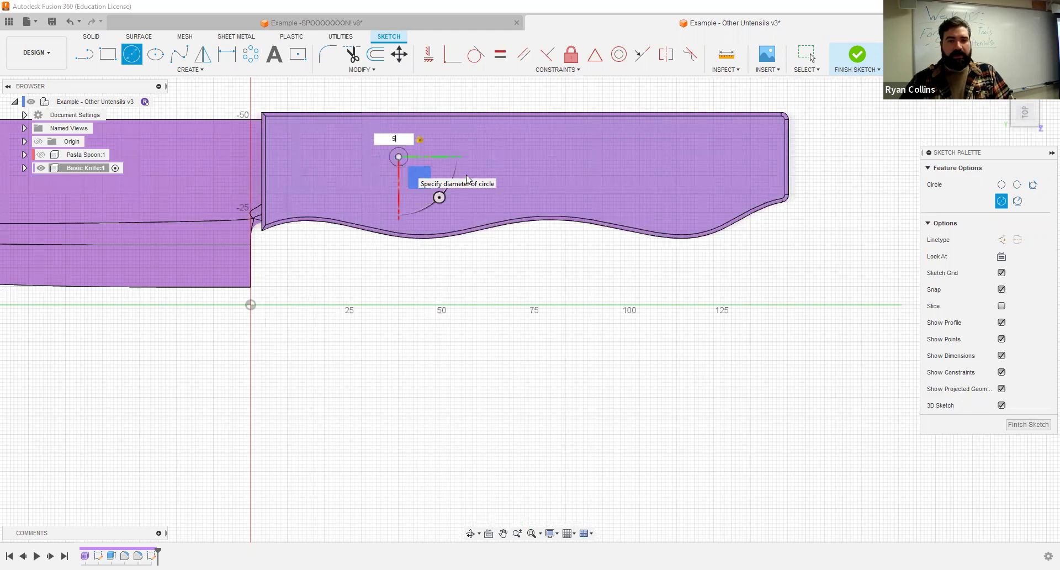
pyautogui.press('Return')
pyautogui.press('Escape')
# - Copy the circle along the handle toward its rear, leaving a gap of about 60 mm between the circles, and finish the sketch
pyautogui.moveTo(420, 173); pyautogui.dragTo(344, 160, button='middle')
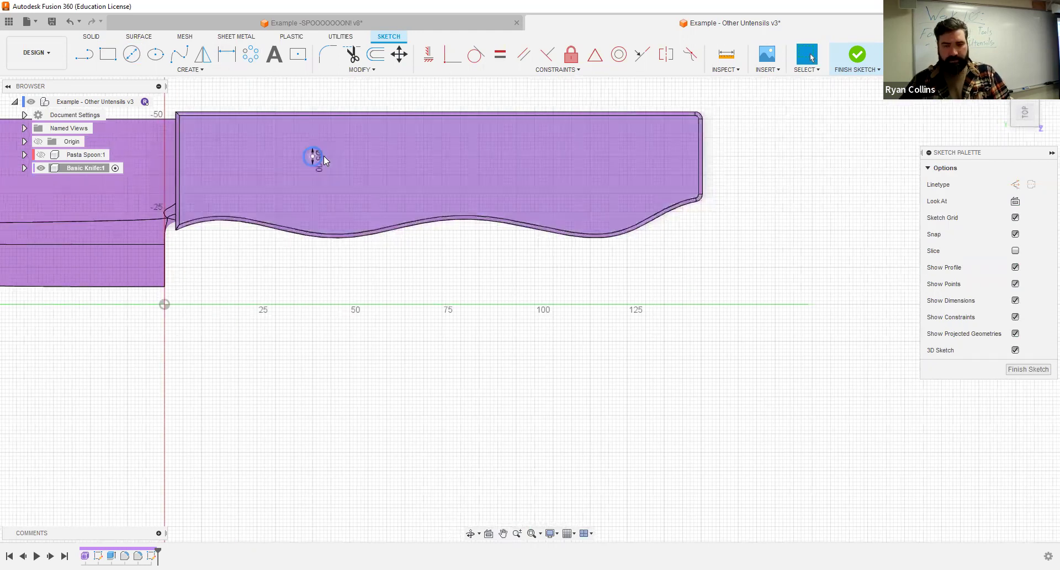
pyautogui.press('m')
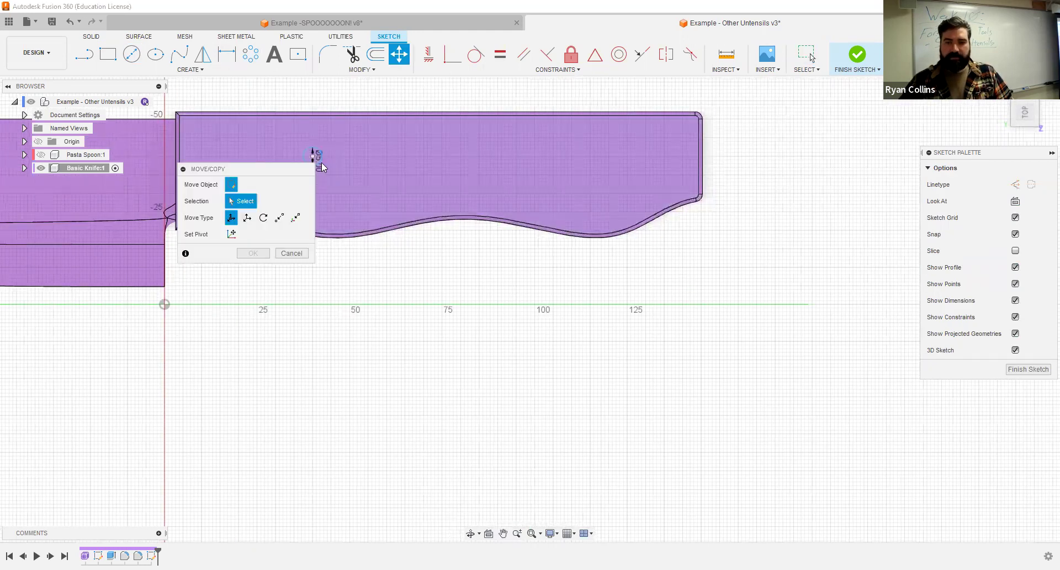
pyautogui.click(231, 350)
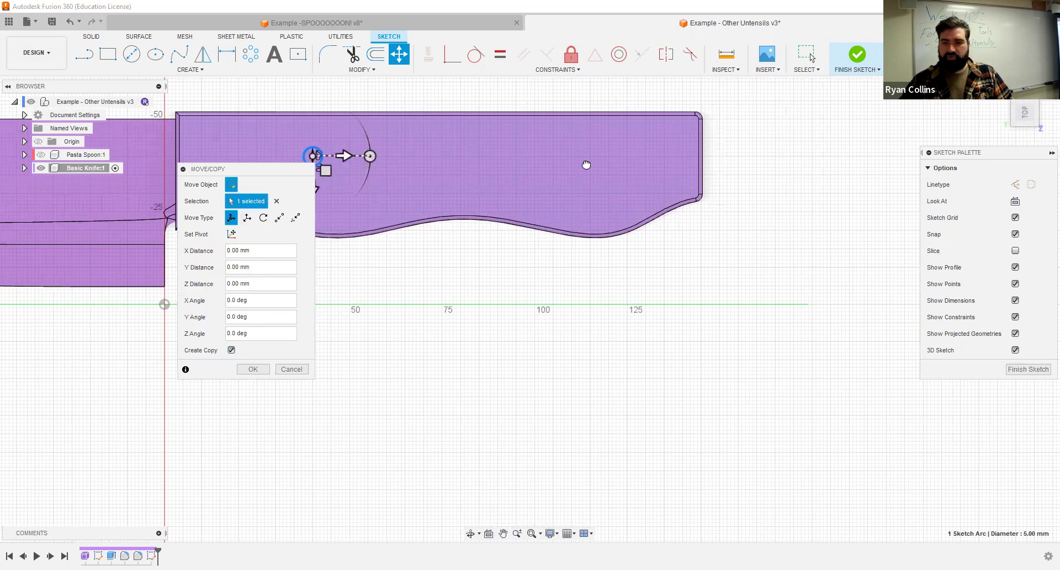
pyautogui.moveTo(608, 168); pyautogui.dragTo(588, 168)
pyautogui.click(268, 366)
pyautogui.keyDown('shift'); pyautogui.moveTo(435, 317); pyautogui.dragTo(424, 237, button='middle'); pyautogui.keyUp('shift')
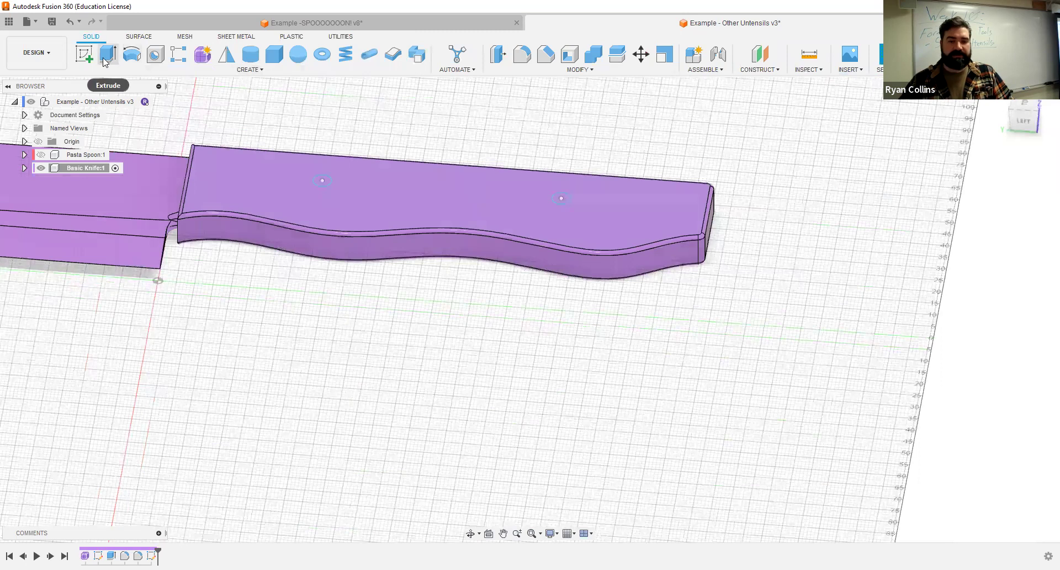
# - Extrude both circles through the handle with the To Object extent, ending at its underside face, as new bodies
pyautogui.click(107, 54)
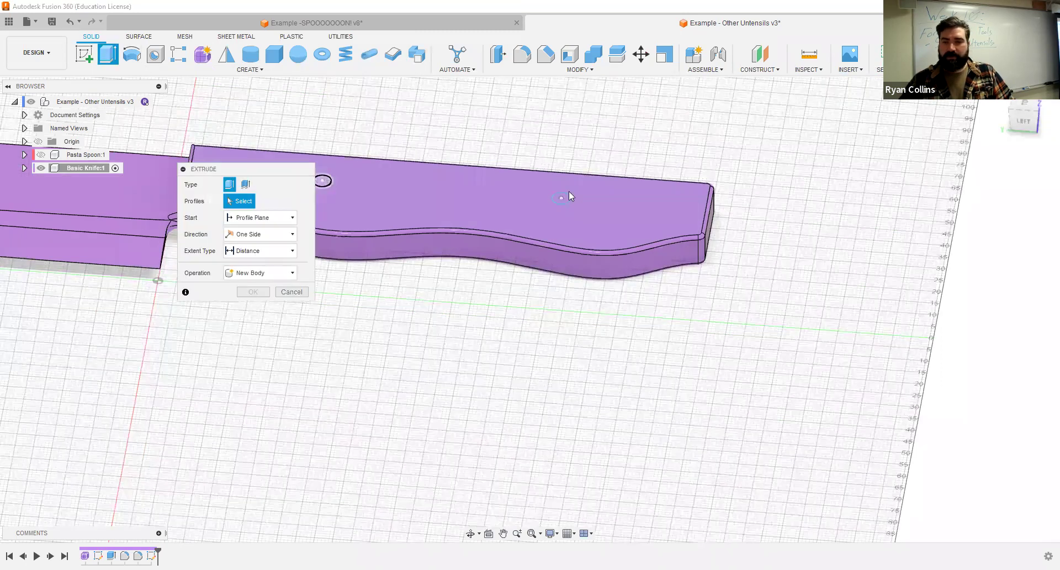
pyautogui.click(328, 231)
pyautogui.click(263, 251)
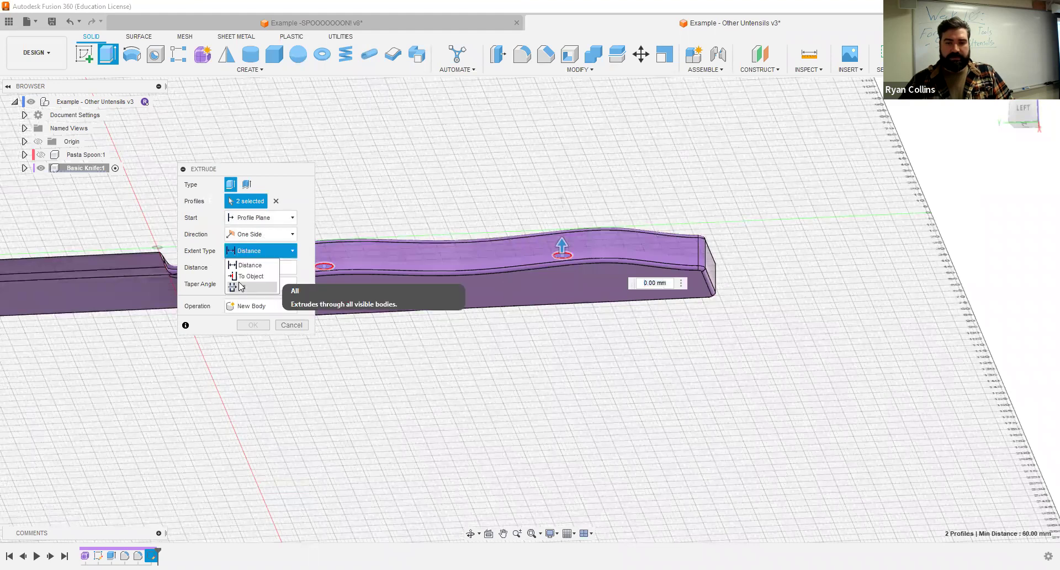
pyautogui.click(245, 272)
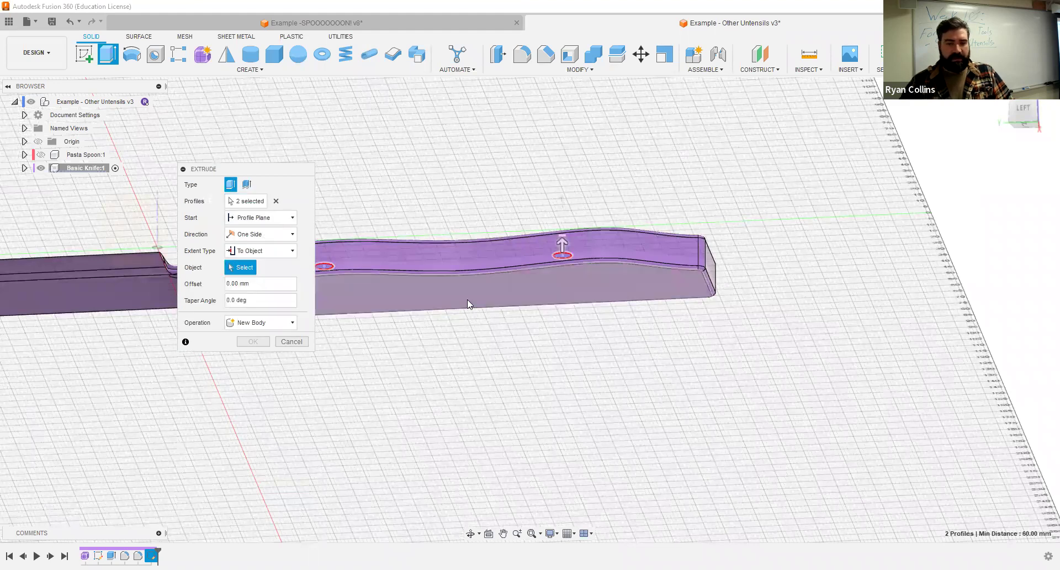
pyautogui.click(467, 299)
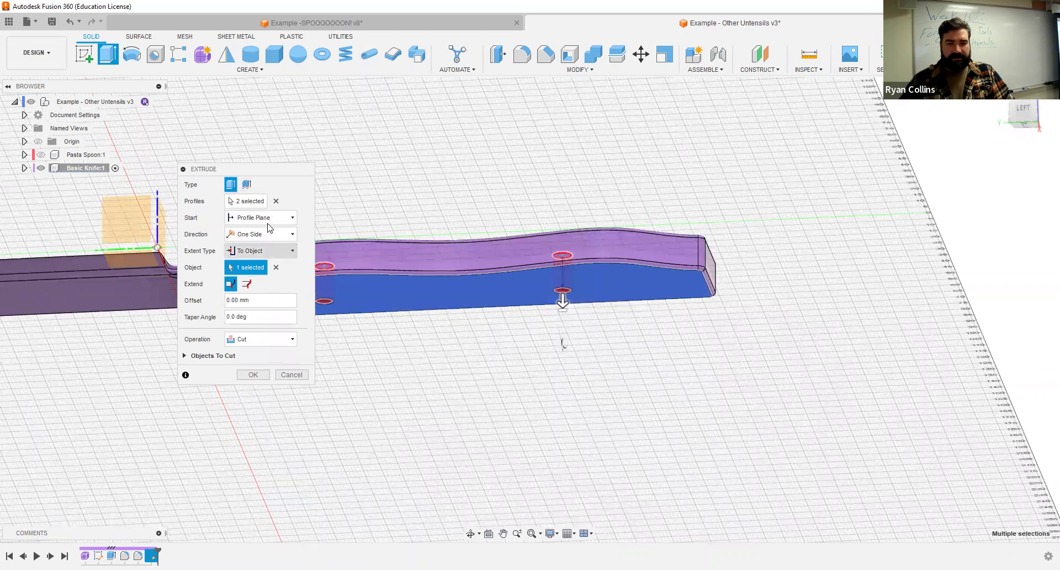
pyautogui.click(272, 343)
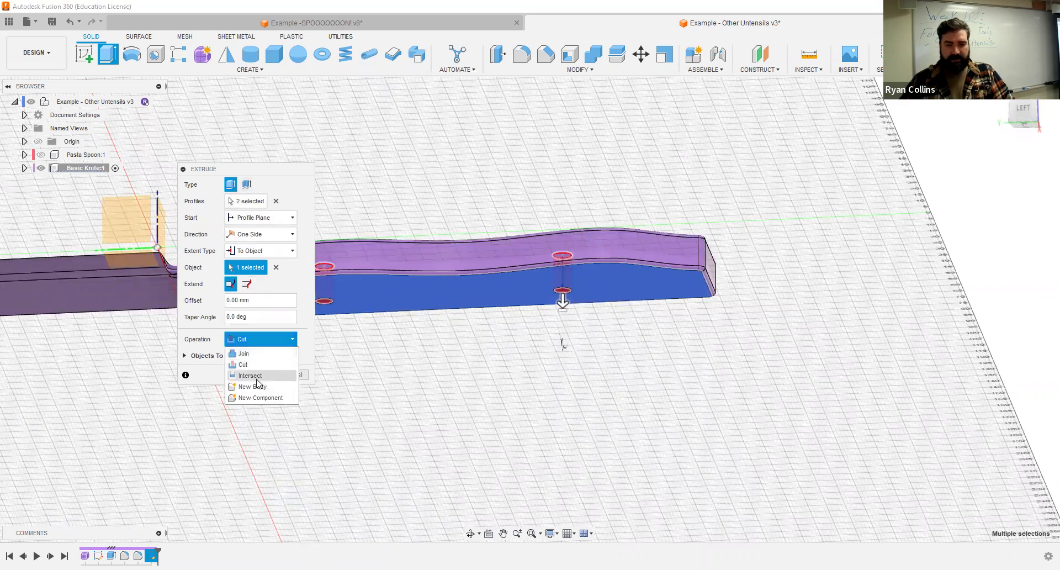
pyautogui.click(258, 388)
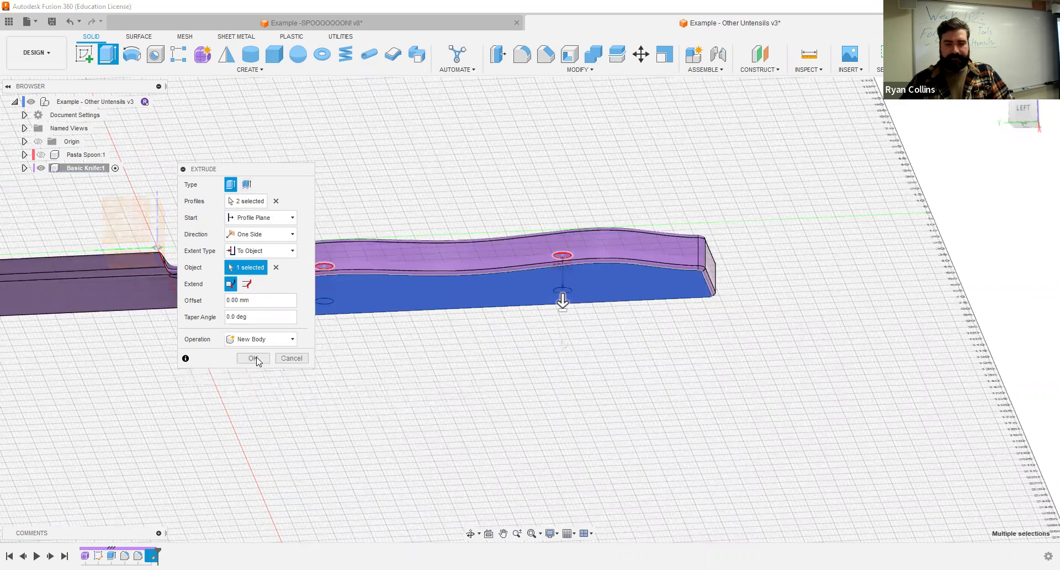
pyautogui.click(259, 362)
# - Apply the Walnut wood appearance to the handle body
pyautogui.keyDown('shift'); pyautogui.moveTo(528, 219); pyautogui.dragTo(517, 280, button='middle'); pyautogui.keyUp('shift')
pyautogui.keyDown('shift'); pyautogui.moveTo(436, 339); pyautogui.dragTo(419, 244, button='middle'); pyautogui.keyUp('shift')
pyautogui.moveTo(381, 299); pyautogui.dragTo(600, 231, button='middle')
pyautogui.scroll(-3, 540, 335)
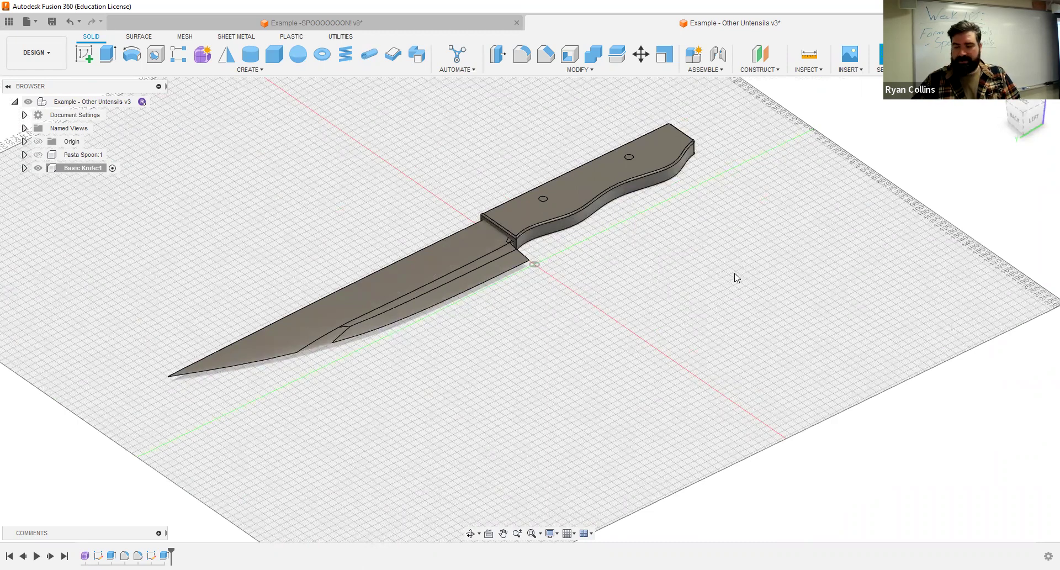
pyautogui.press('a')
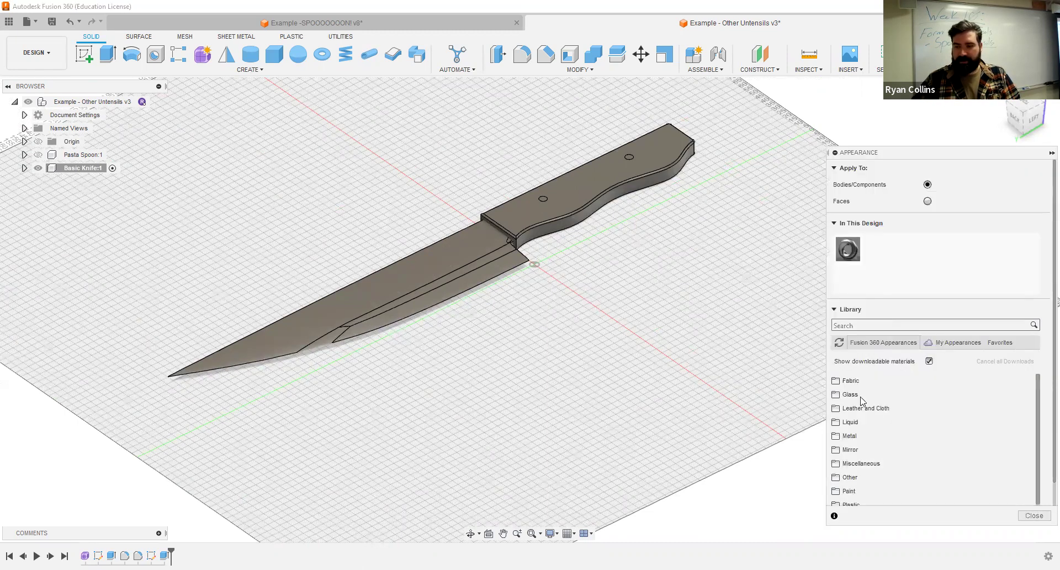
pyautogui.scroll(-1, 869, 448)
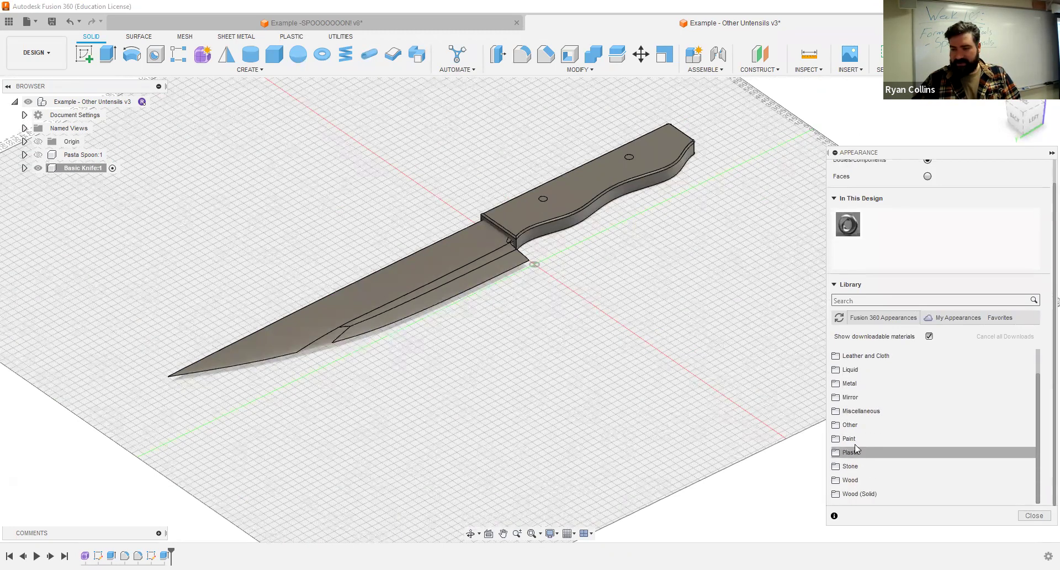
pyautogui.click(857, 483)
pyautogui.scroll(-5, 872, 474)
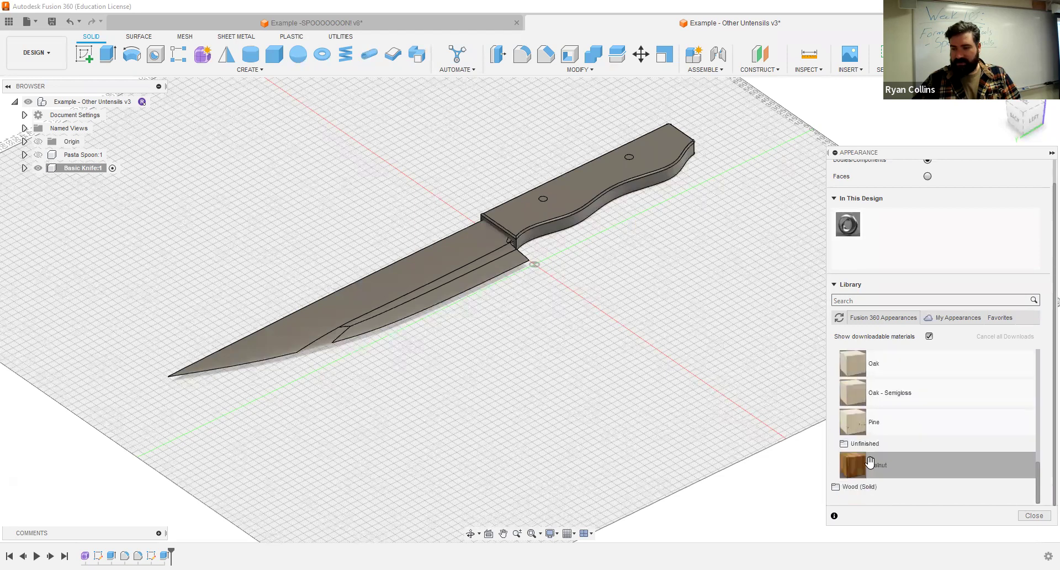
pyautogui.moveTo(883, 468); pyautogui.dragTo(573, 191)
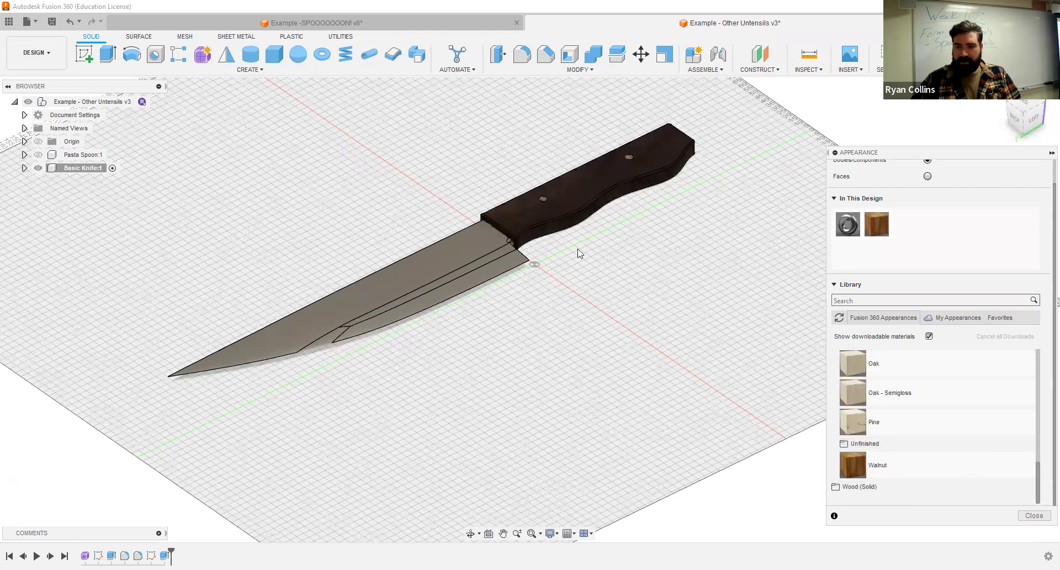
# - Apply the Bronze - Polished metal appearance to both round pins in the handle and close the appearance settings
pyautogui.scroll(6, 889, 447)
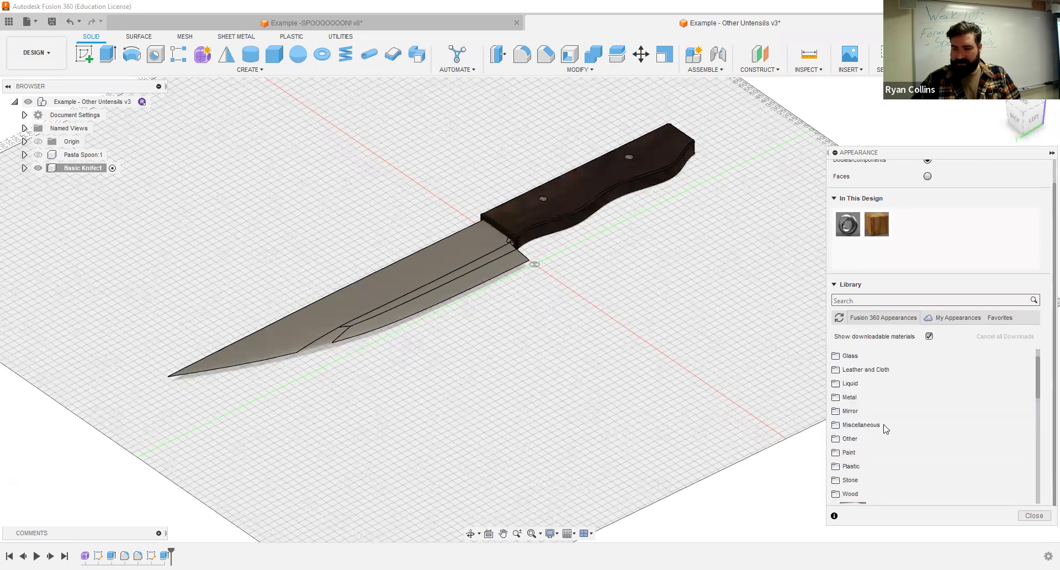
pyautogui.click(872, 395)
pyautogui.click(866, 453)
pyautogui.scroll(-3, 883, 454)
pyautogui.scroll(3, 884, 455)
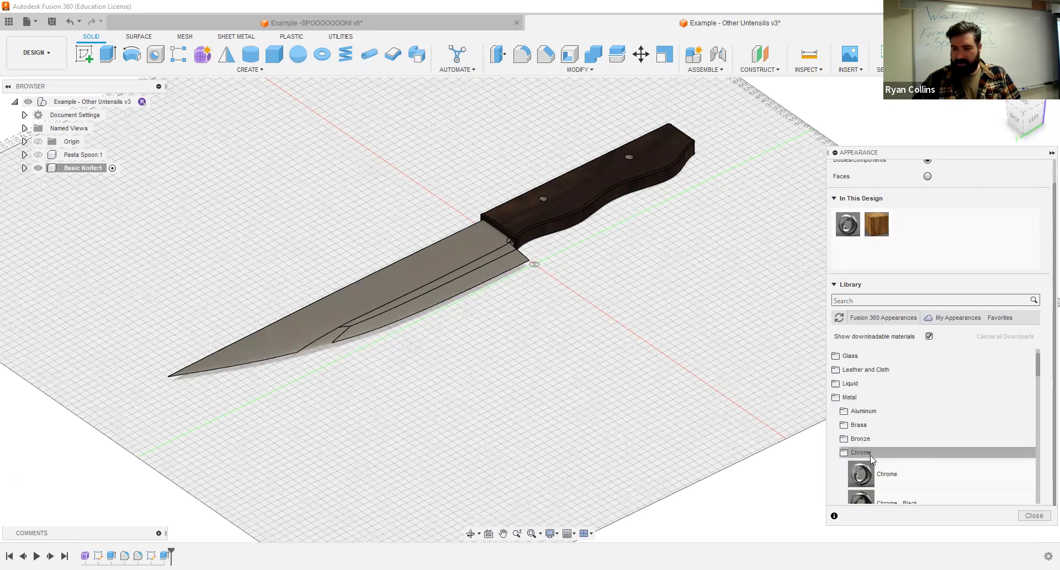
pyautogui.click(868, 439)
pyautogui.scroll(-3, 877, 464)
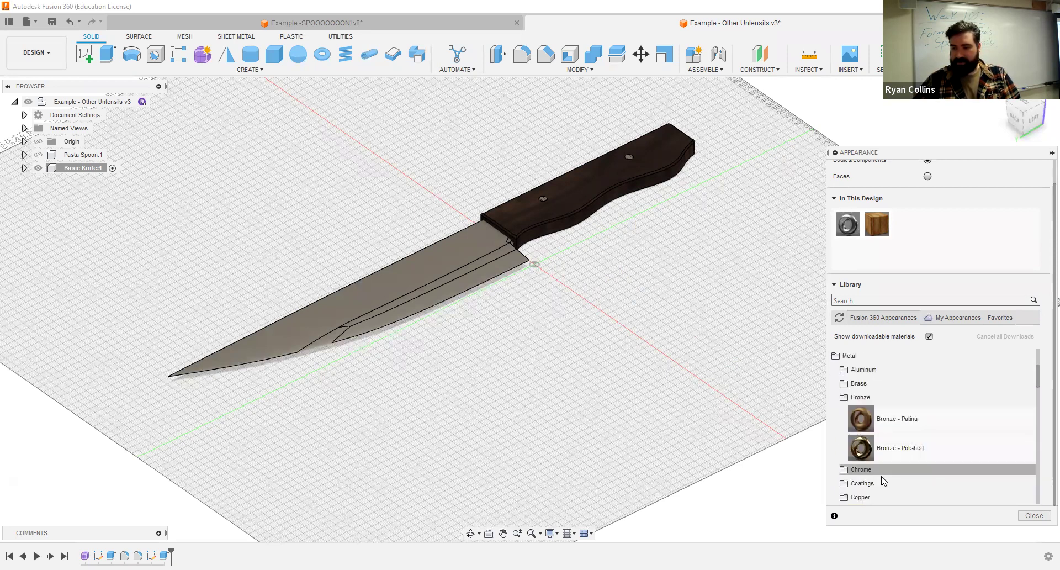
pyautogui.moveTo(866, 452); pyautogui.dragTo(544, 201)
pyautogui.moveTo(867, 450); pyautogui.dragTo(627, 156)
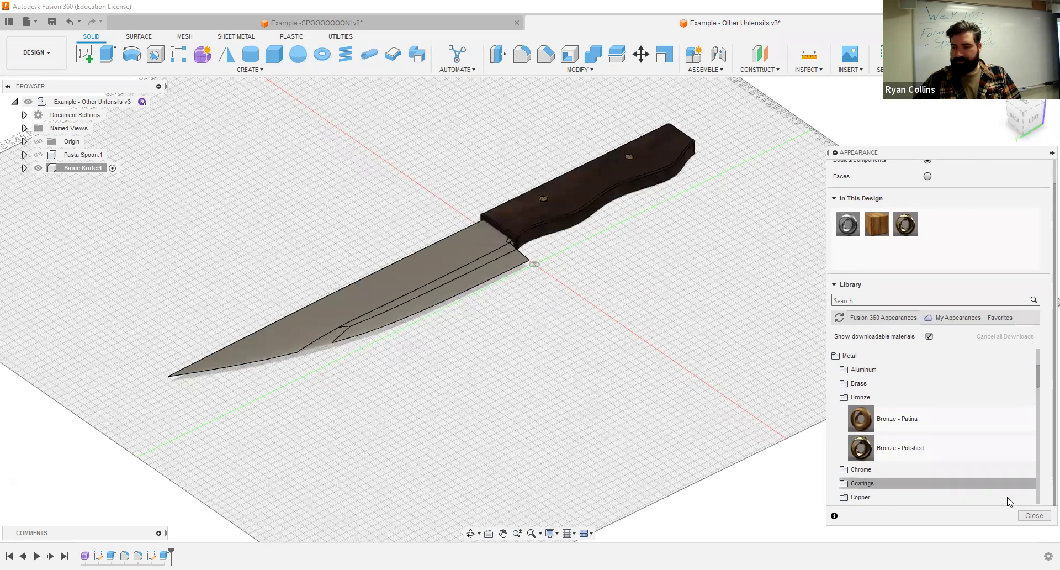
pyautogui.click(1043, 519)
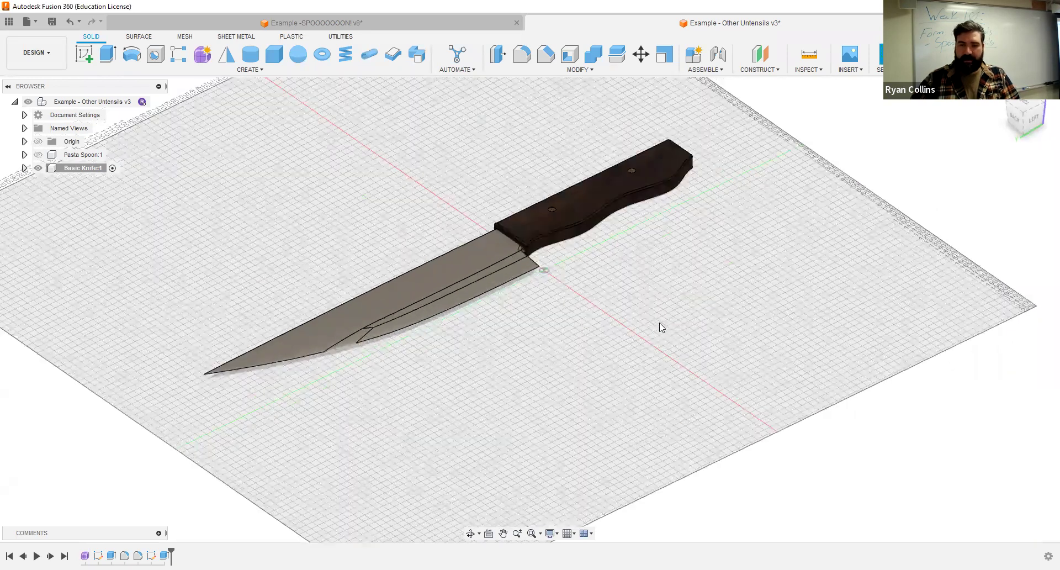
pyautogui.scroll(3, 640, 315)
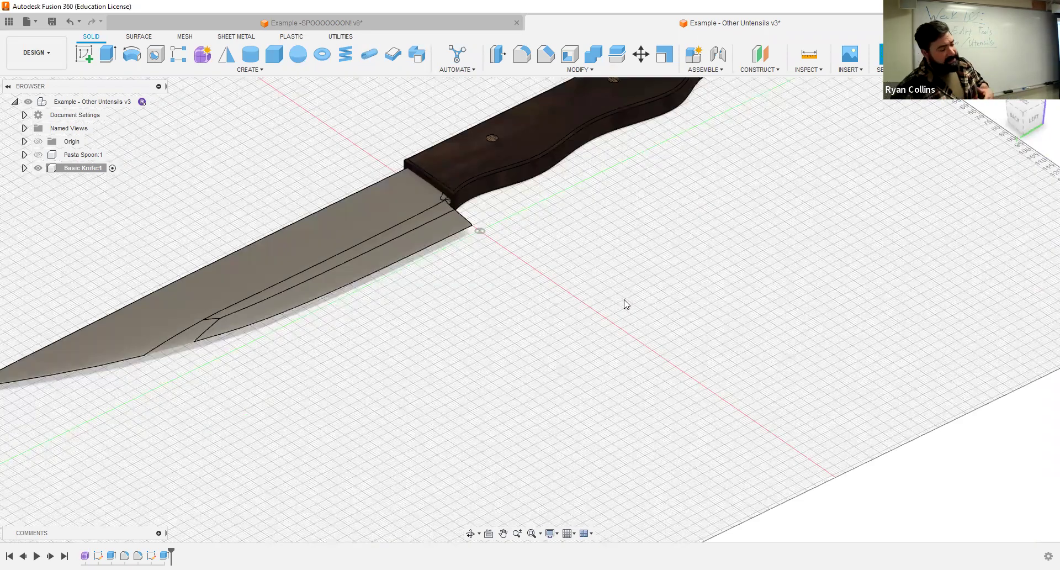
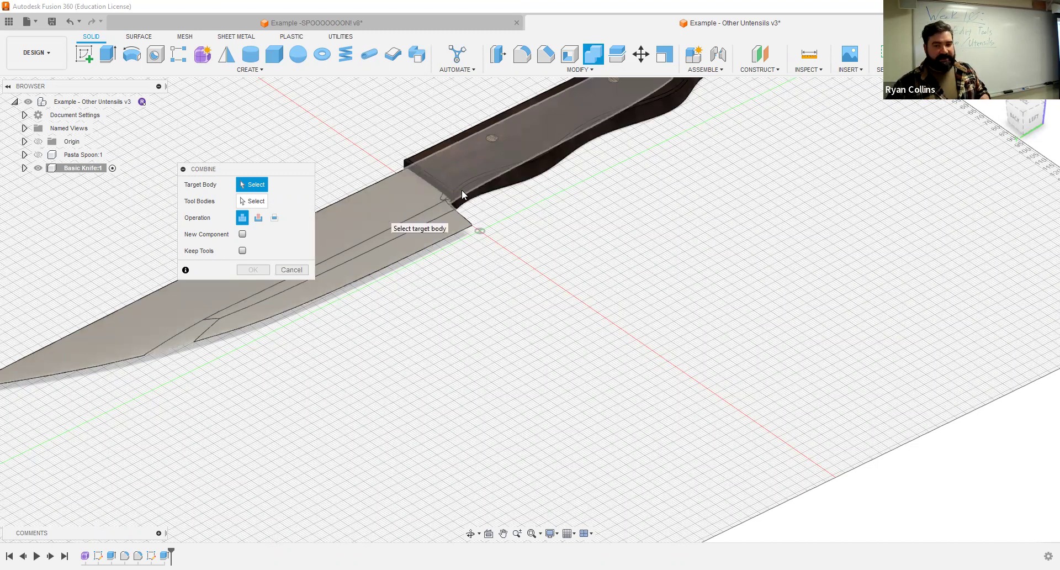
# - Show the Pasta Spoon component and move it clear of the knife so the two utensils lie side by side
pyautogui.click(292, 270)
pyautogui.keyDown('shift'); pyautogui.moveTo(464, 358); pyautogui.dragTo(564, 412, button='middle'); pyautogui.keyUp('shift')
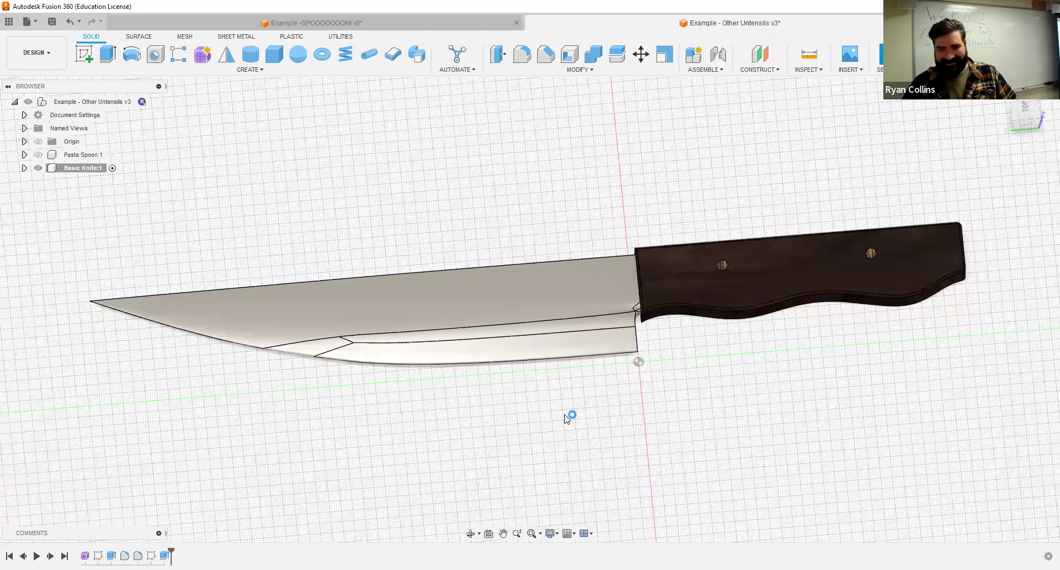
pyautogui.scroll(2, 565, 418)
pyautogui.click(38, 154)
pyautogui.scroll(-5, 607, 407)
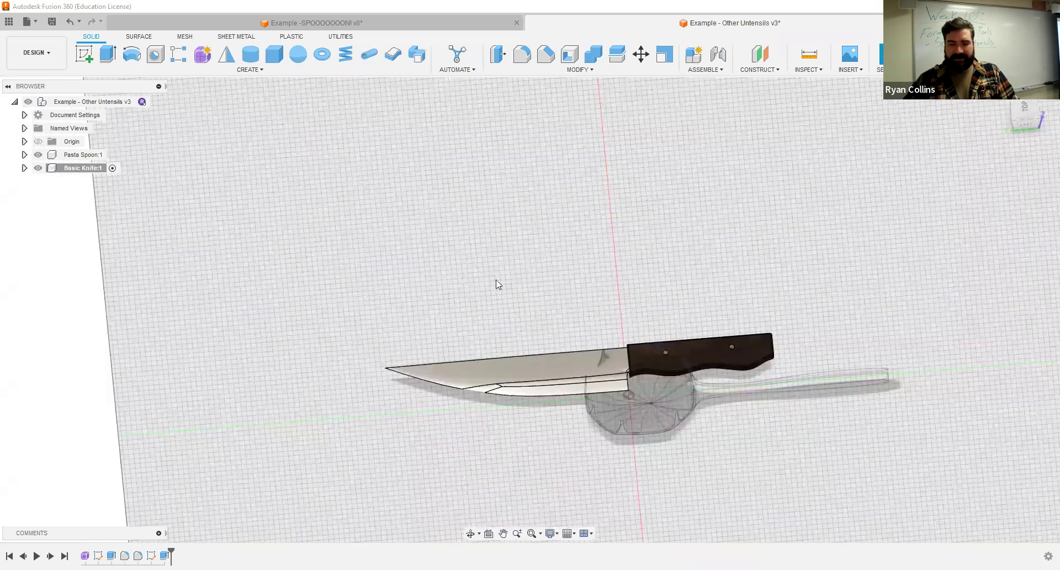
pyautogui.click(82, 155)
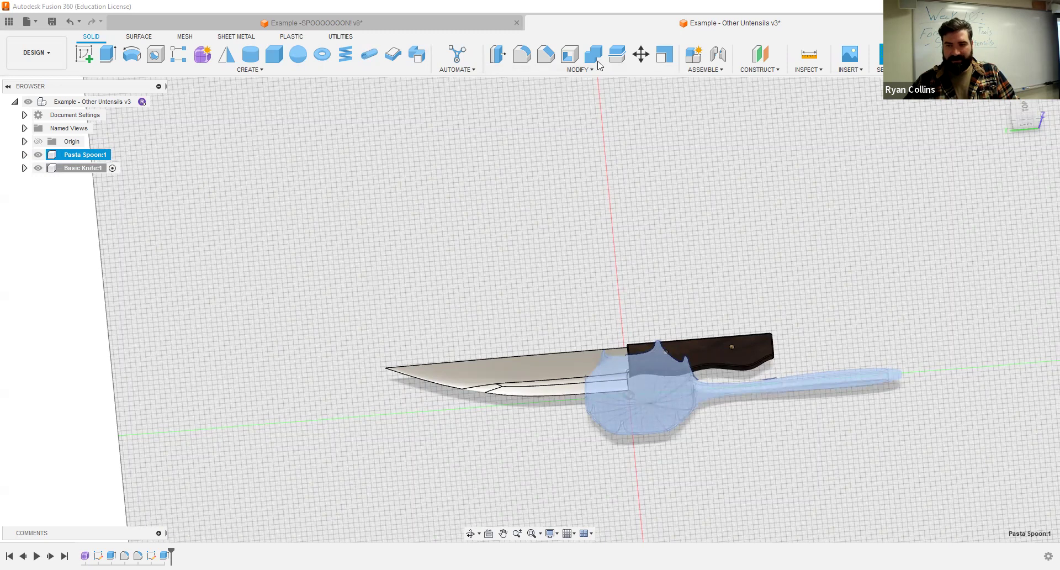
pyautogui.click(642, 53)
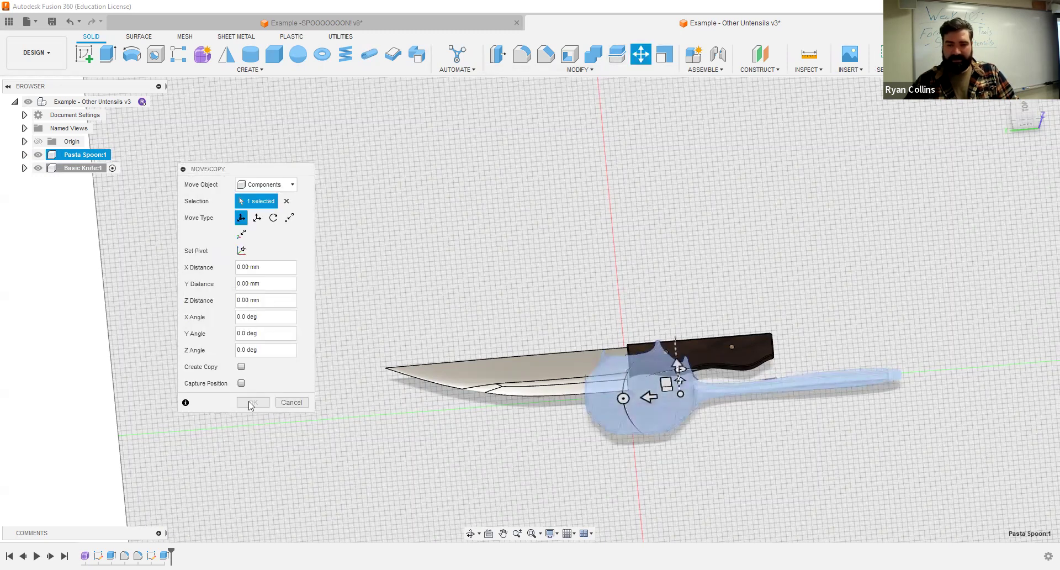
pyautogui.press('Escape')
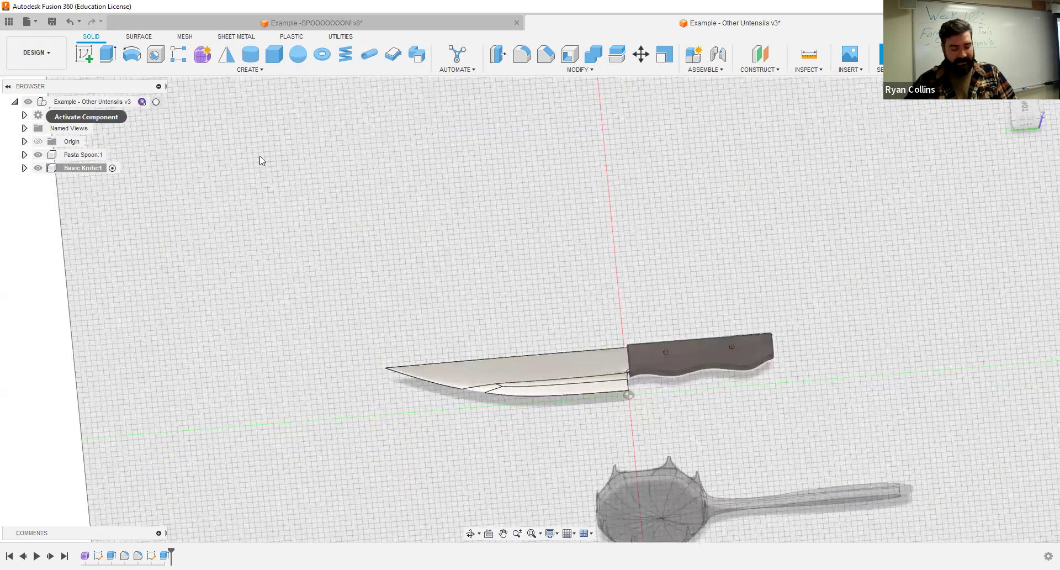
# - Activate the top-level component and save the design with the version description "Done"
pyautogui.hotkey('ctrl', 's')
pyautogui.write('Done')
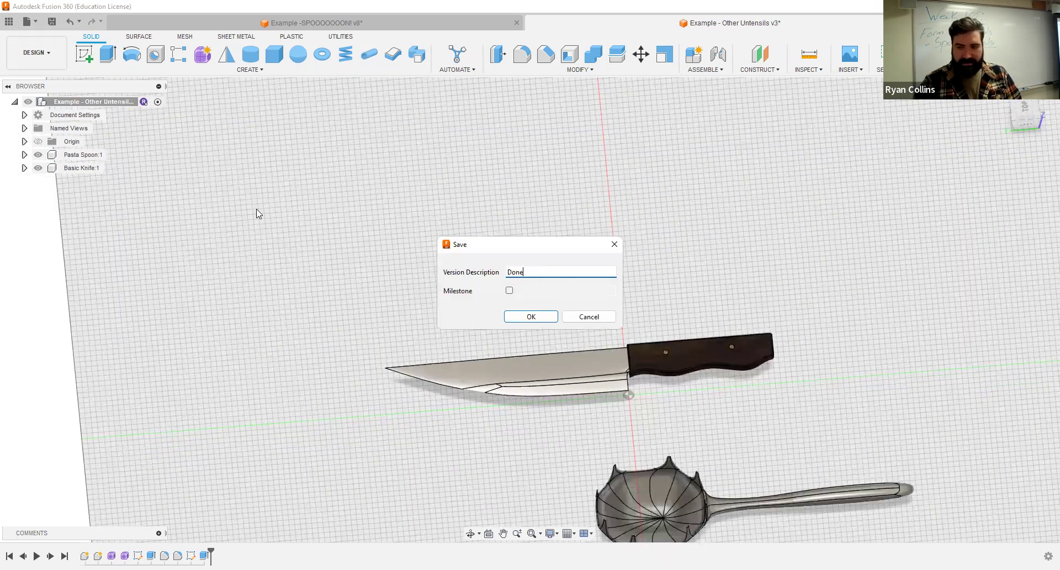
pyautogui.press('Return')
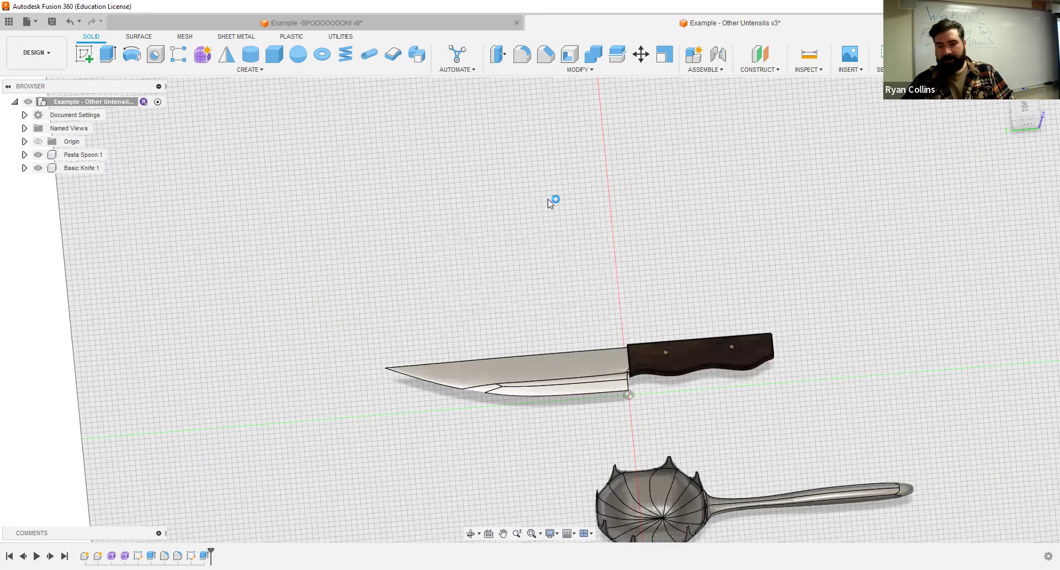
# - Apply the Paint - Metallic (Red) appearance to the pasta spoon and close the appearance settings
pyautogui.scroll(5, 712, 220)
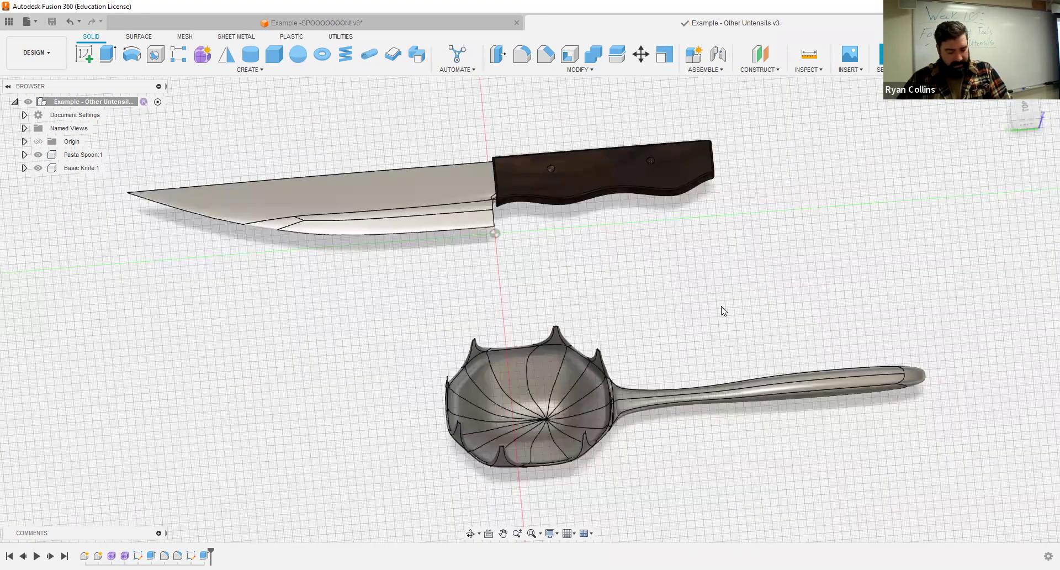
pyautogui.press('a')
pyautogui.scroll(-5, 878, 431)
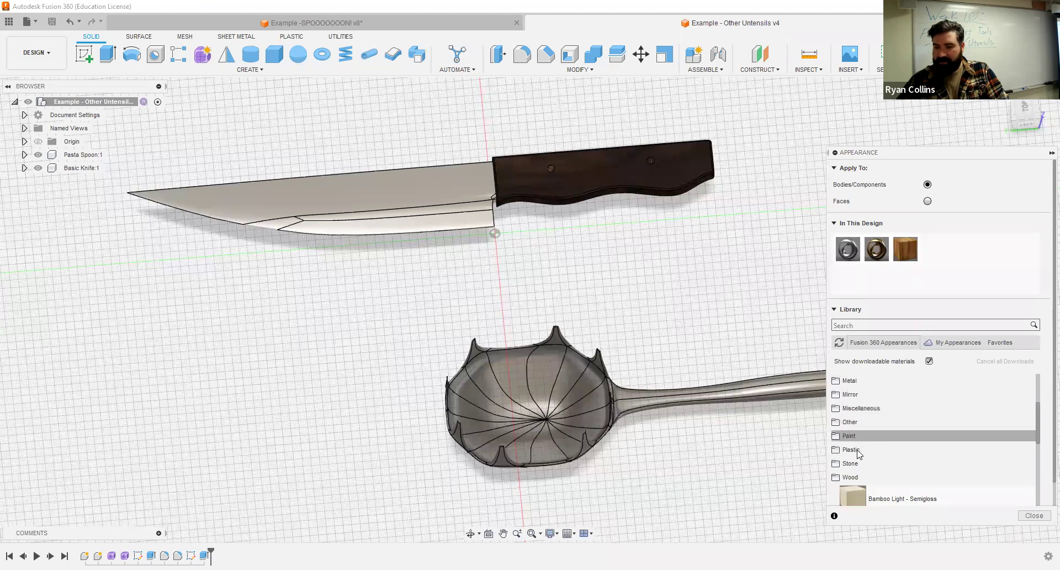
pyautogui.click(858, 435)
pyautogui.scroll(-2, 866, 431)
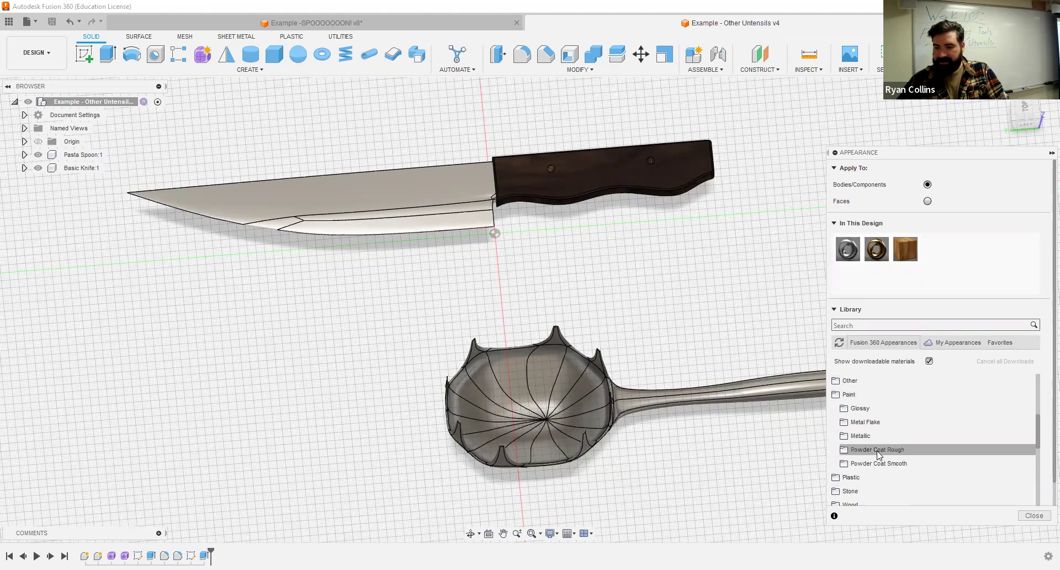
pyautogui.click(878, 450)
pyautogui.click(878, 450)
pyautogui.click(878, 436)
pyautogui.scroll(-3, 878, 435)
pyautogui.moveTo(861, 388); pyautogui.dragTo(561, 385)
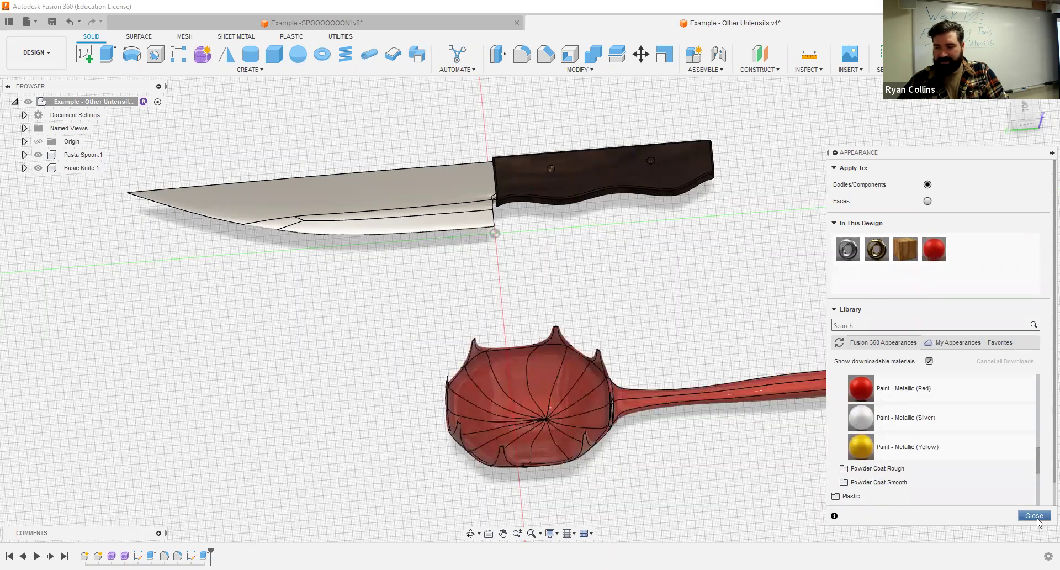
pyautogui.click(1034, 515)
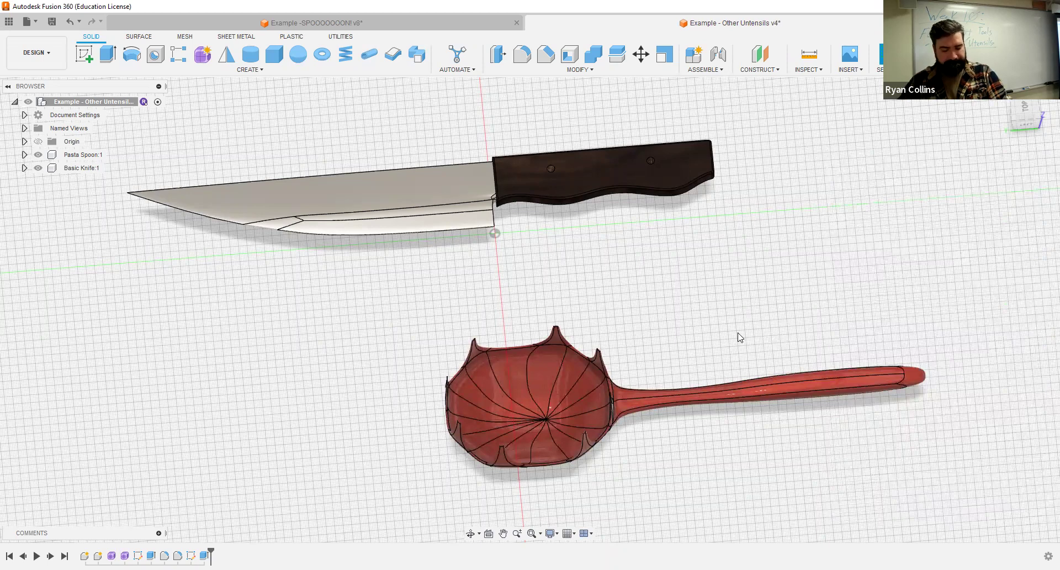
pyautogui.keyDown('shift'); pyautogui.moveTo(695, 362); pyautogui.dragTo(672, 343, button='middle'); pyautogui.keyUp('shift')
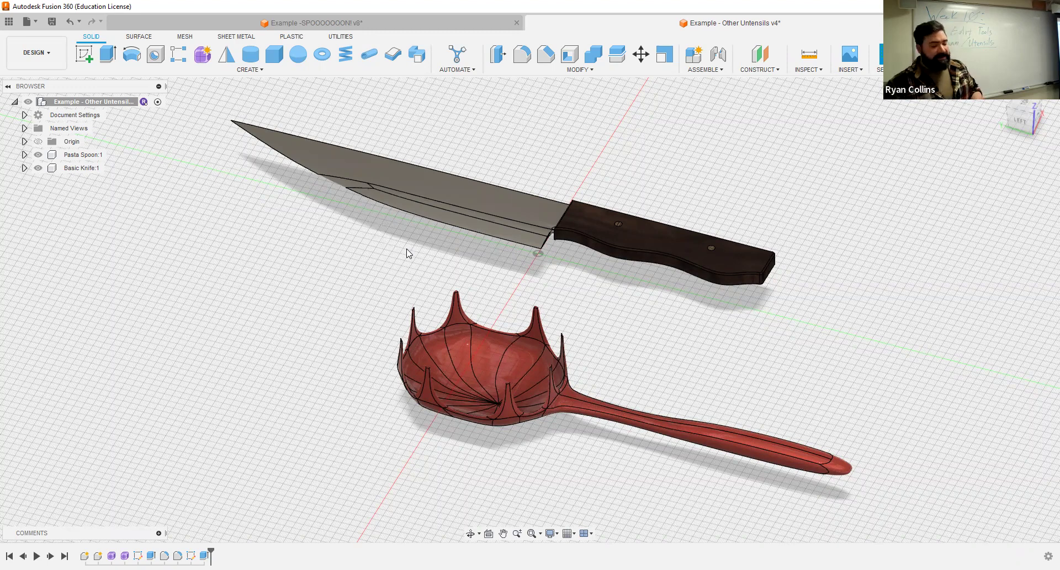
pyautogui.keyDown('shift'); pyautogui.moveTo(348, 225); pyautogui.dragTo(454, 186, button='middle'); pyautogui.keyUp('shift')
pyautogui.scroll(3, 447, 290)
pyautogui.keyDown('shift'); pyautogui.moveTo(415, 357); pyautogui.dragTo(340, 394, button='middle'); pyautogui.keyUp('shift')
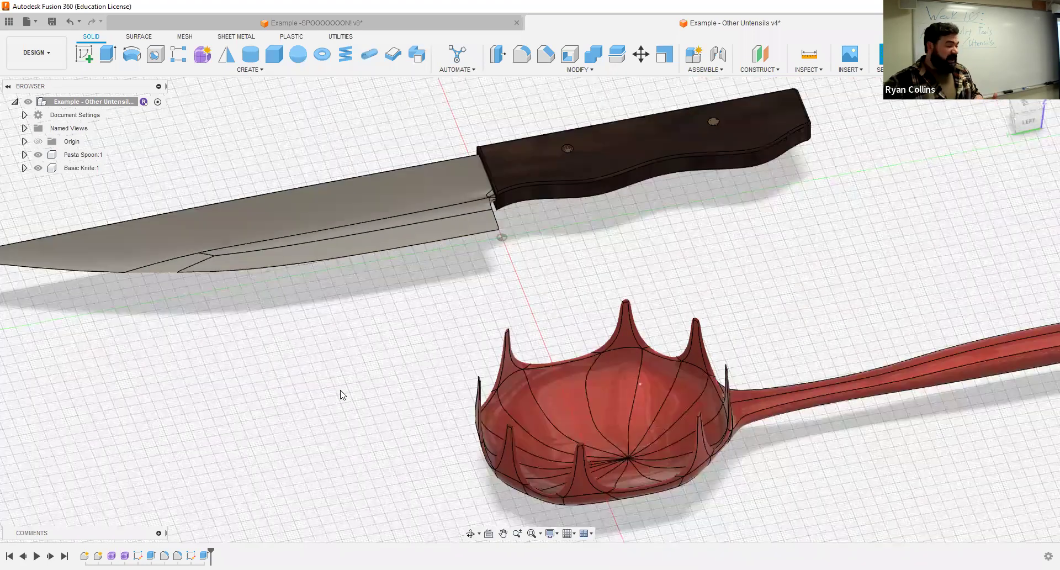
pyautogui.scroll(-3, 340, 394)
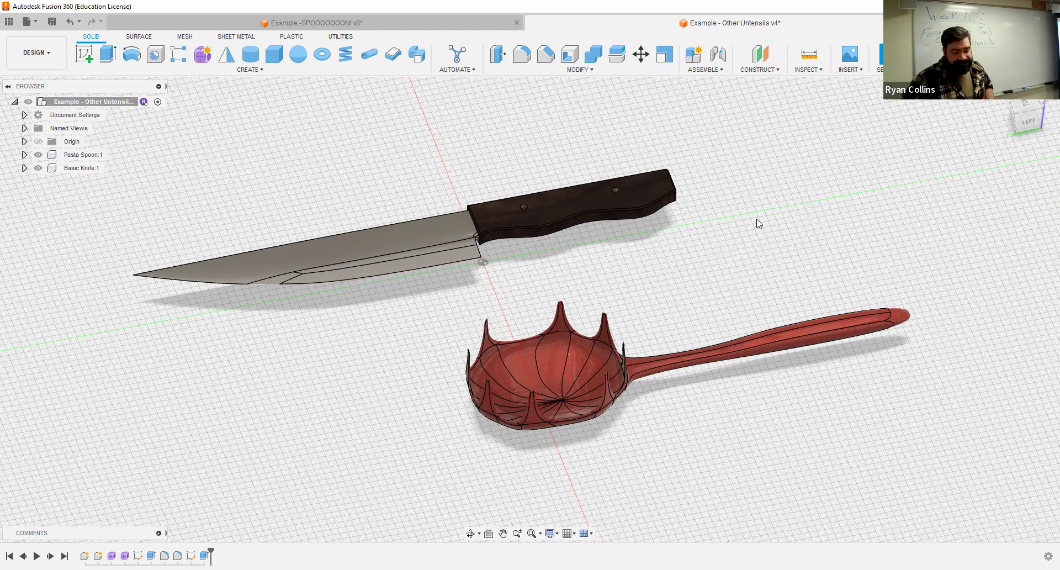
# - Save the recoloured utensils design as another version with the description "Done..."
pyautogui.hotkey('ctrl', 's')
pyautogui.write('Done...?')
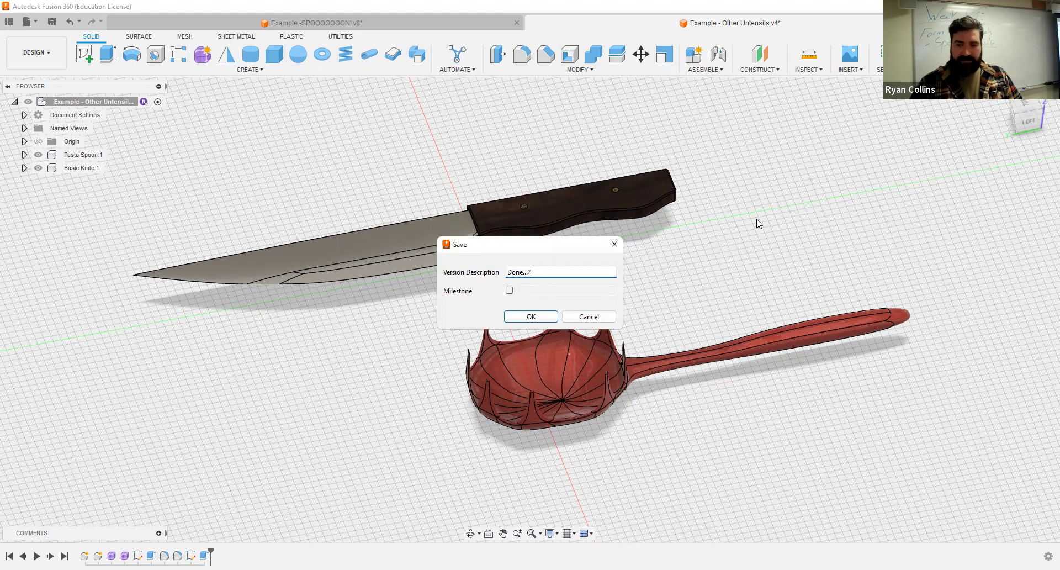
pyautogui.press('Return')
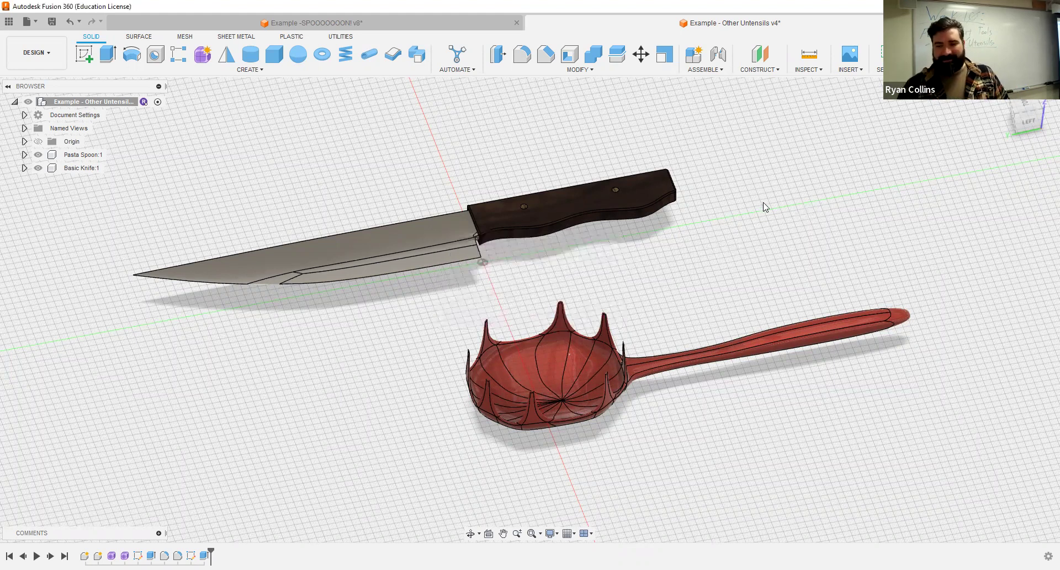